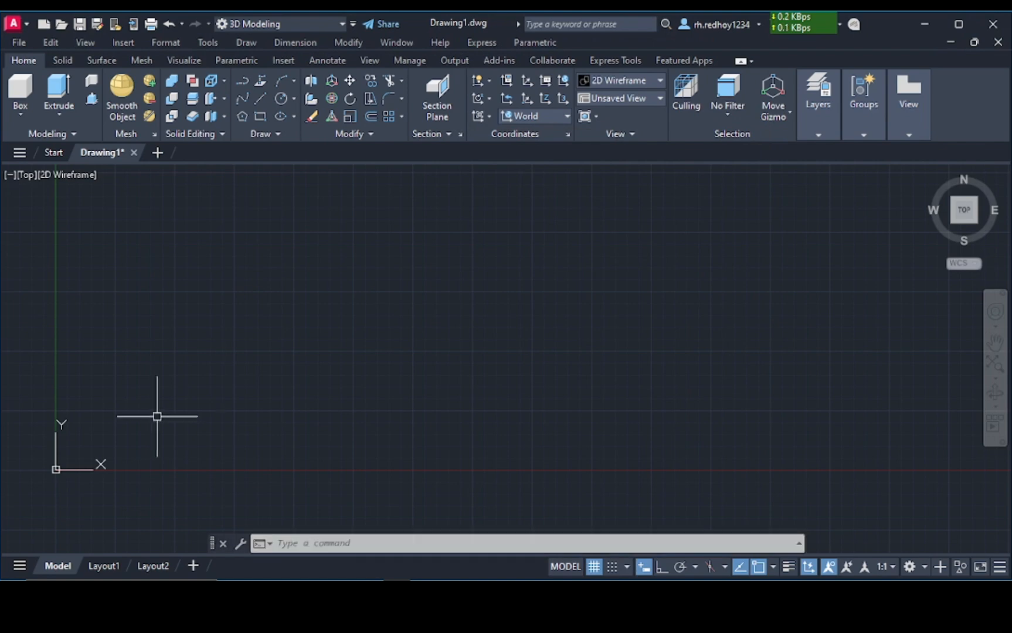
Switch the drawing to the SW Isometric view.
{"action": "left_click", "coordinate": [18, 174]}
{"action": "left_click", "coordinate": [52, 309]}
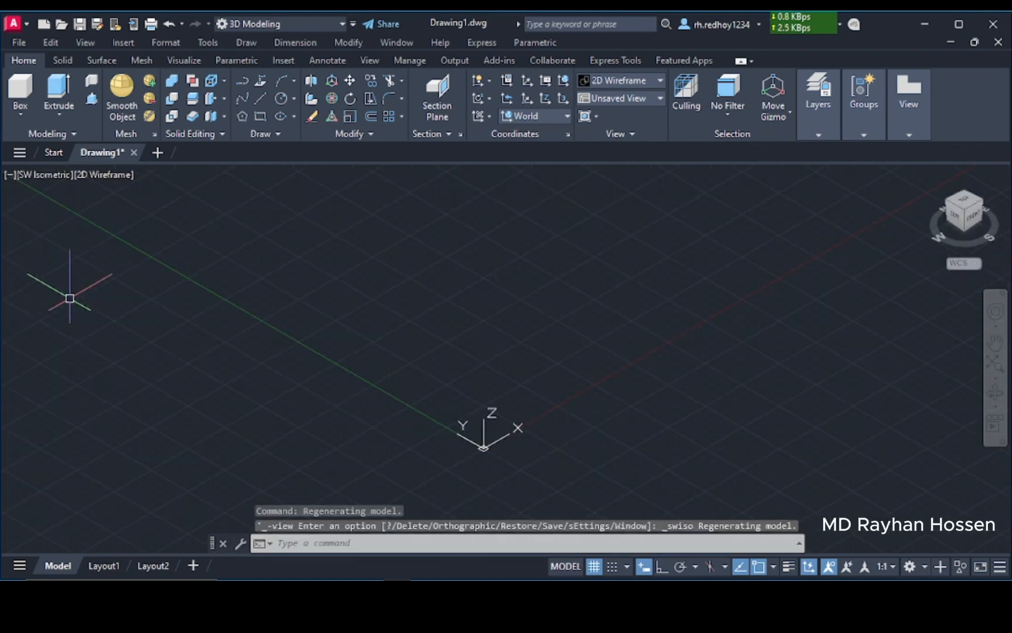
{"action": "scroll", "coordinate": [533, 346], "scroll_direction": "up", "scroll_amount": 2}
{"action": "scroll", "coordinate": [524, 343], "scroll_direction": "up", "scroll_amount": 2}
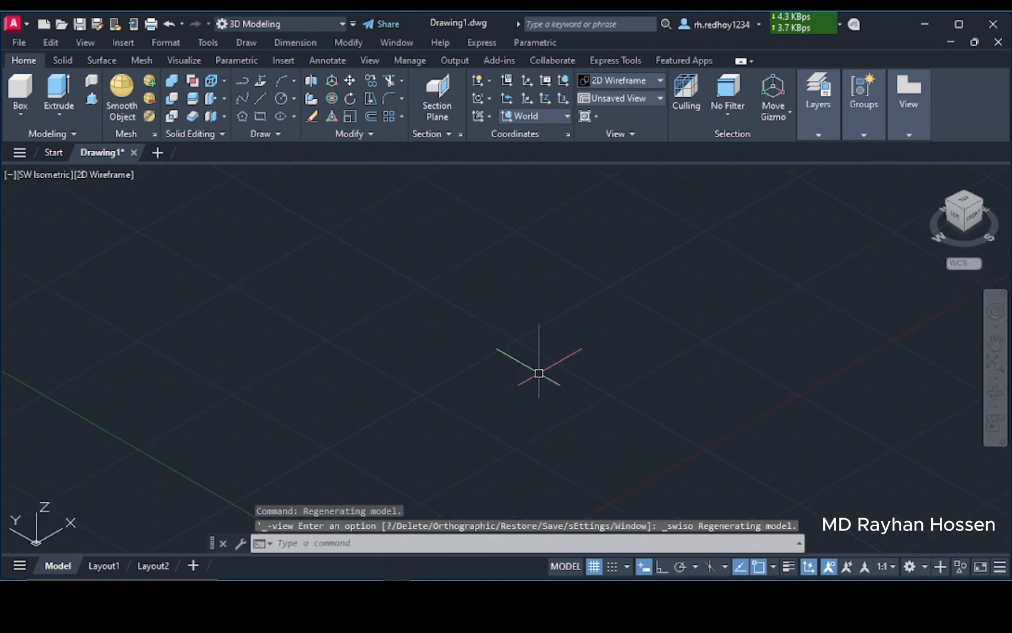
{"action": "middle_click_drag", "start_coordinate": [539, 374], "coordinate": [441, 291]}
Turn on Ortho mode and draw a line 50 units long parallel to the X axis, starting near the origin.
{"action": "left_click", "coordinate": [265, 97]}
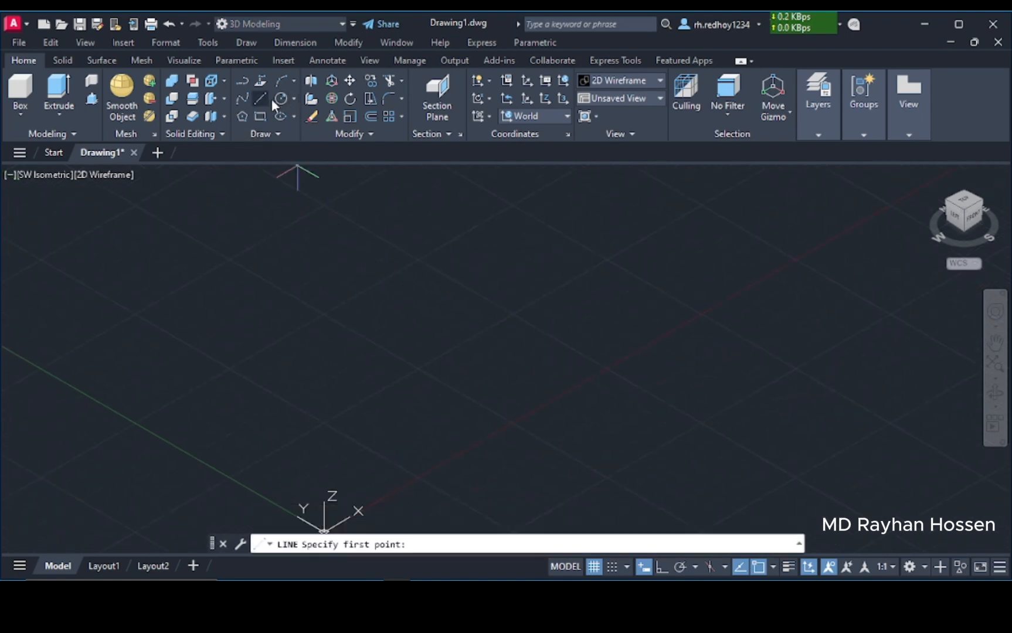
{"action": "left_click", "coordinate": [315, 335]}
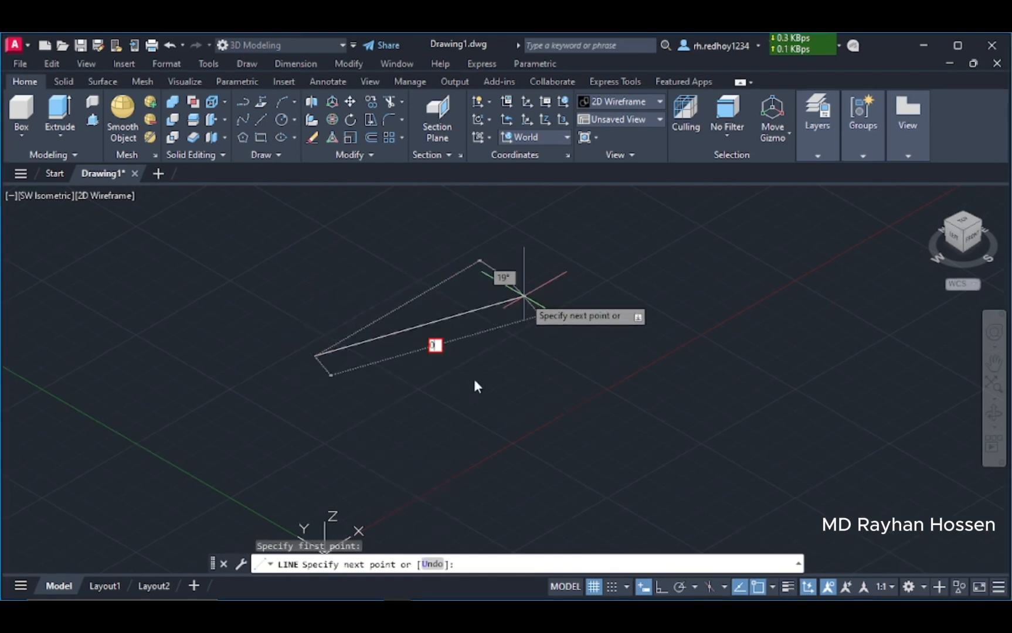
{"action": "key", "text": "Escape"}
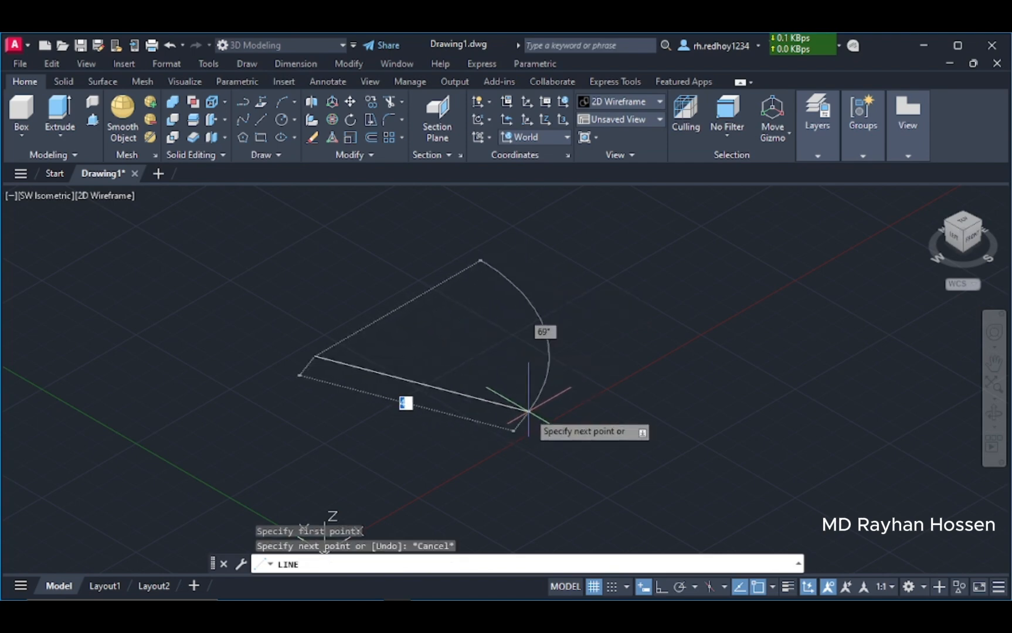
{"action": "key", "text": "F8"}
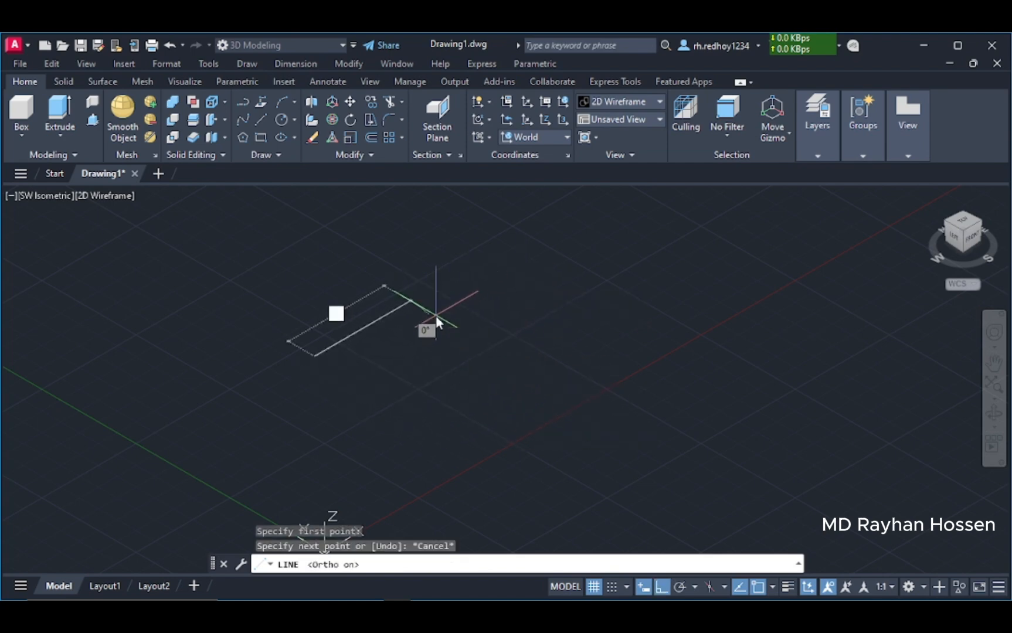
{"action": "type", "text": "50"}
{"action": "key", "text": "Return"}
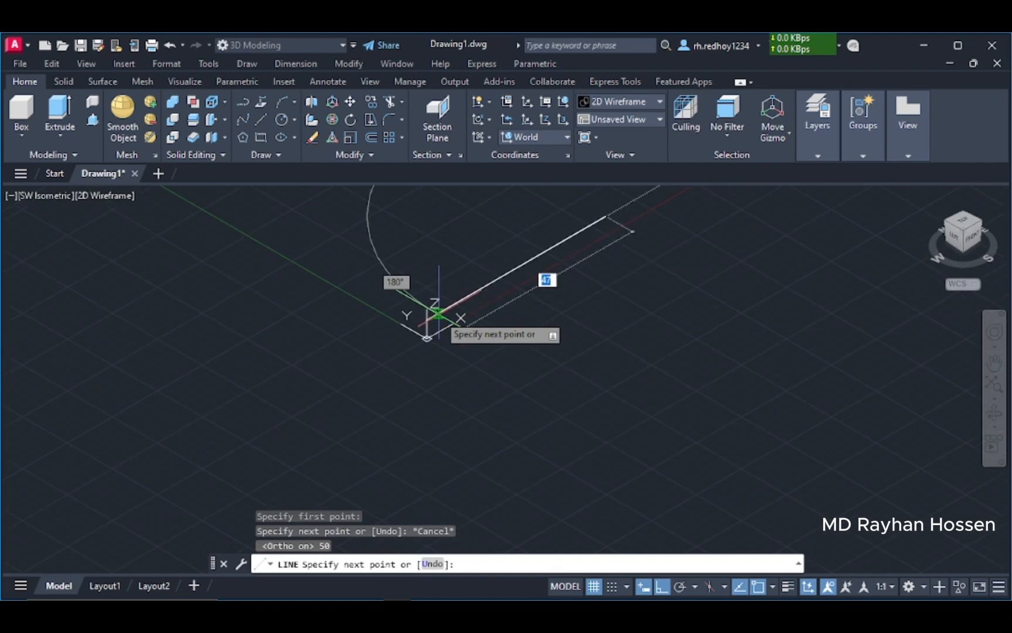
Continue the line with segments of 46, 50 and 46 units to complete the rectangle.
{"action": "middle_click_drag", "start_coordinate": [452, 278], "coordinate": [456, 516]}
{"action": "type", "text": "4"}
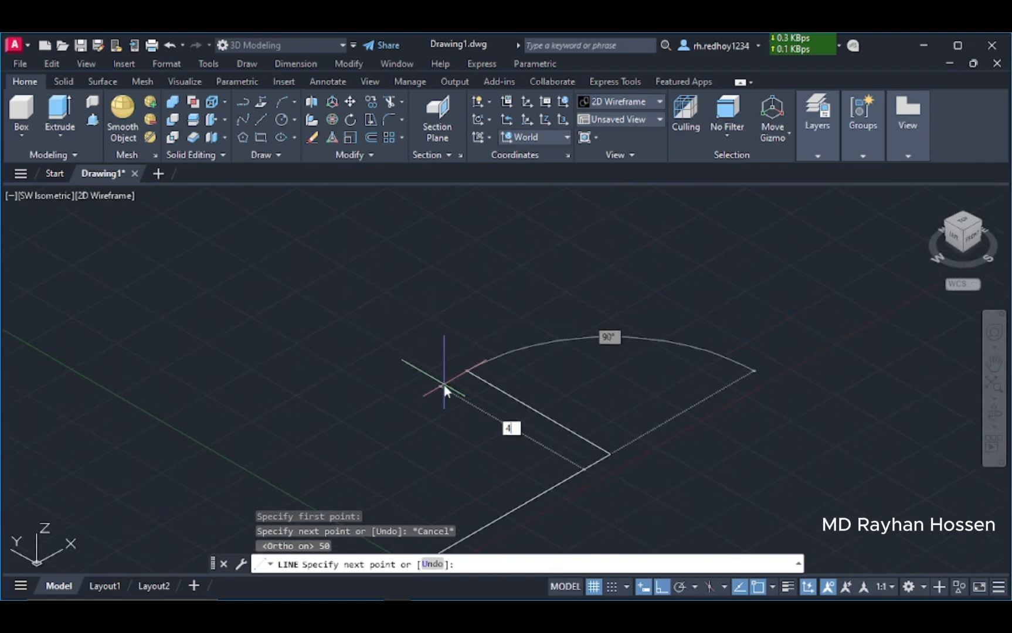
{"action": "type", "text": "6"}
{"action": "key", "text": "Return"}
{"action": "middle_click_drag", "start_coordinate": [362, 410], "coordinate": [433, 273]}
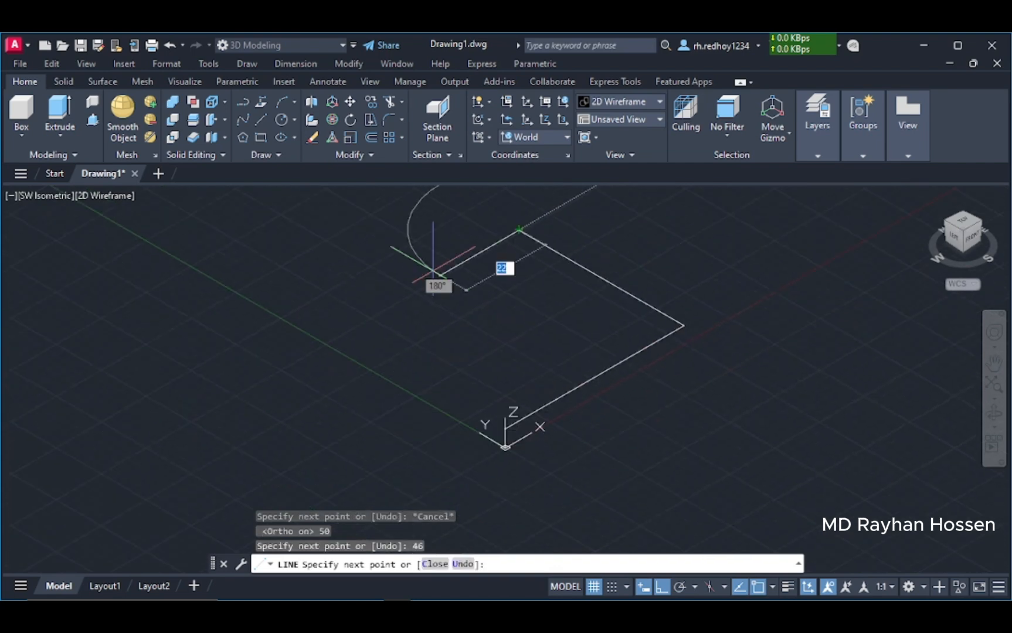
{"action": "key", "text": "Return"}
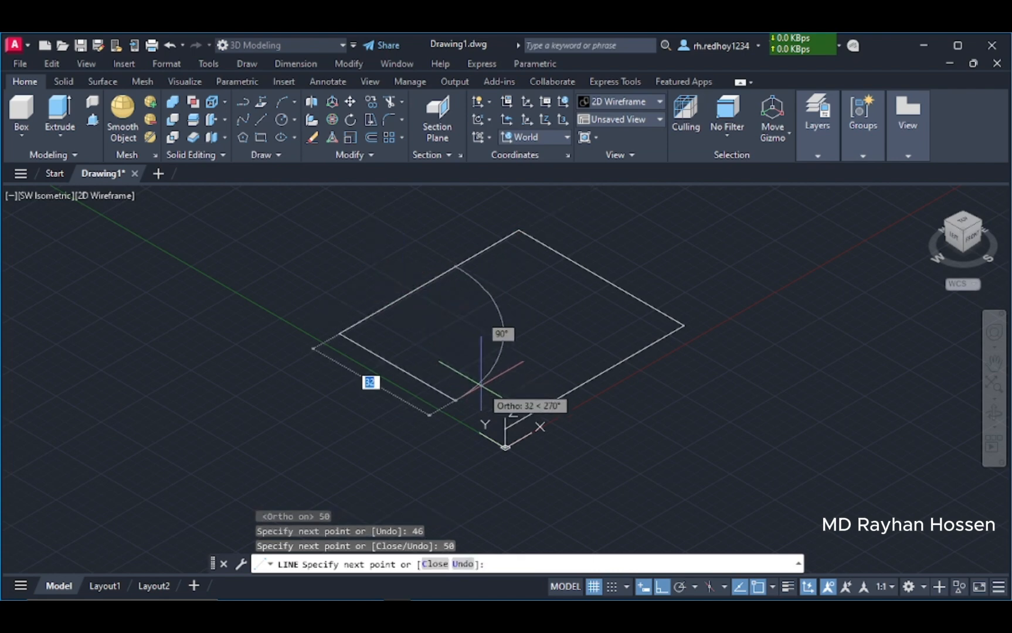
{"action": "key", "text": "Return"}
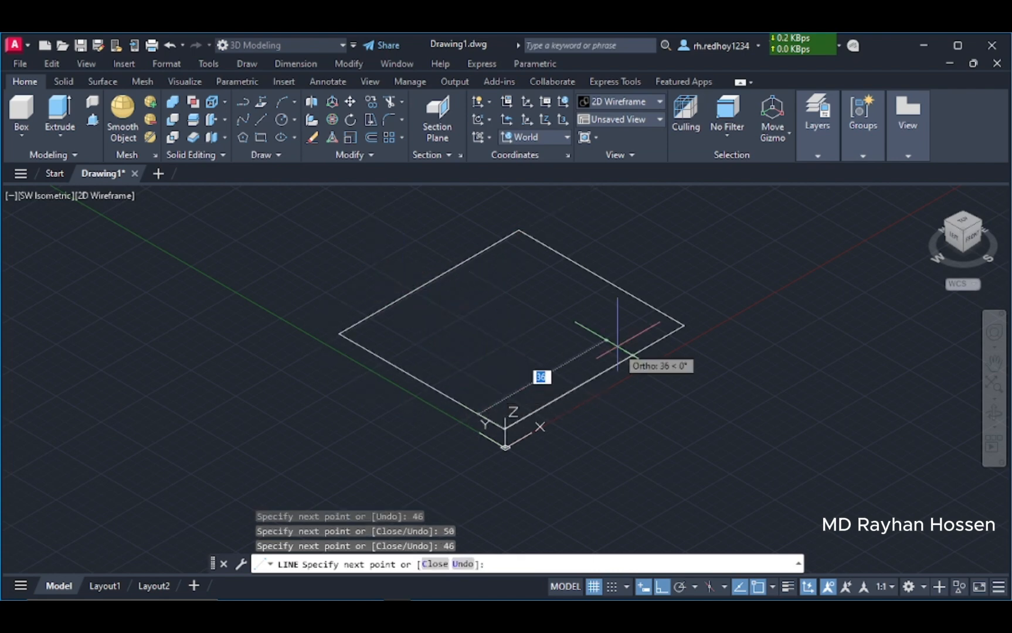
{"action": "key", "text": "Return"}
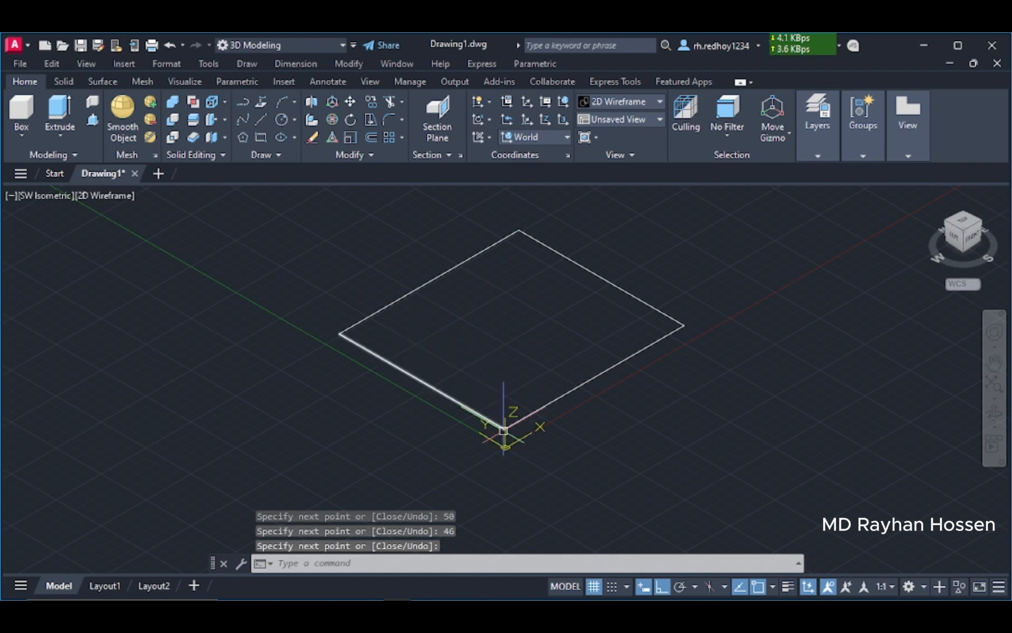
Set the UCS icon to no longer display at the origin.
{"action": "left_click", "coordinate": [82, 64]}
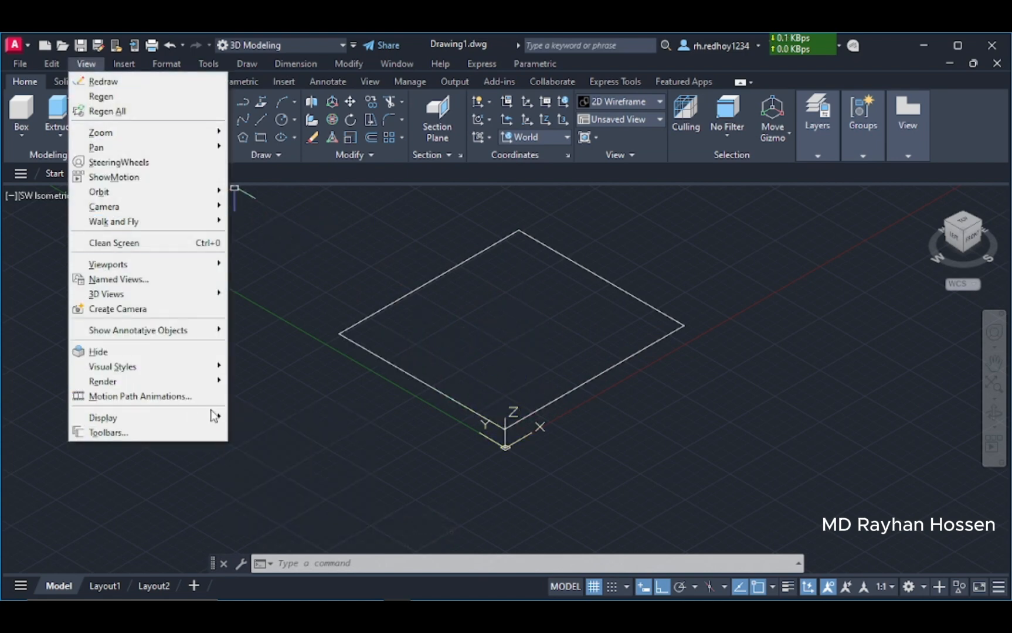
{"action": "mouse_move", "coordinate": [214, 417]}
{"action": "mouse_move", "coordinate": [320, 421]}
{"action": "left_click", "coordinate": [395, 435]}
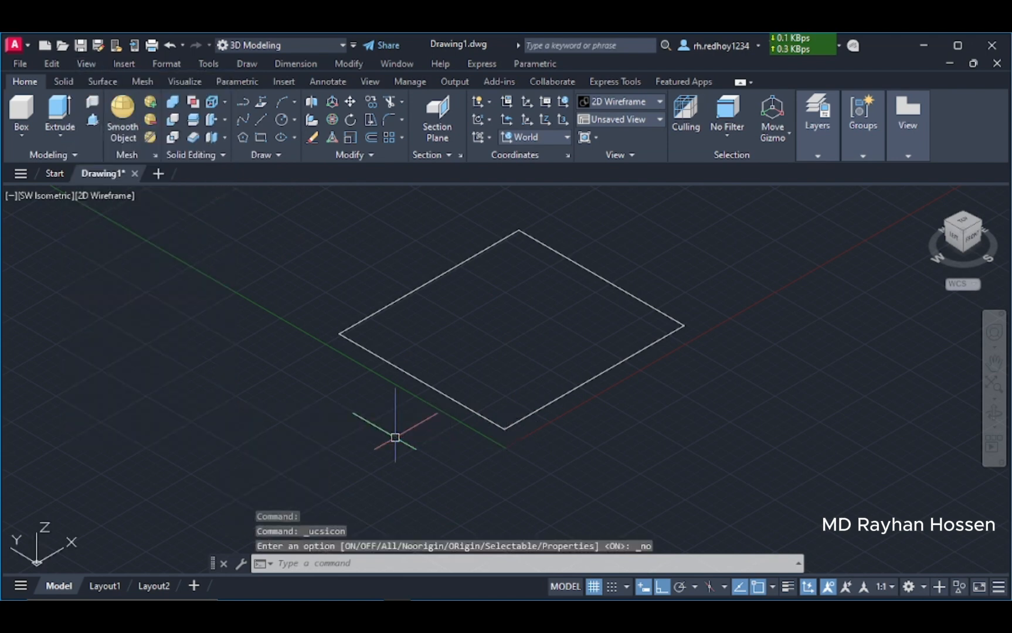
Draw a line 11 units long outward from the midpoint of the rectangle's front 50-unit edge, perpendicular to it.
{"action": "mouse_move", "coordinate": [459, 331]}
{"action": "middle_mouse_down"}
{"action": "mouse_move", "coordinate": [397, 334]}
{"action": "mouse_move", "coordinate": [475, 321]}
{"action": "middle_mouse_up"}
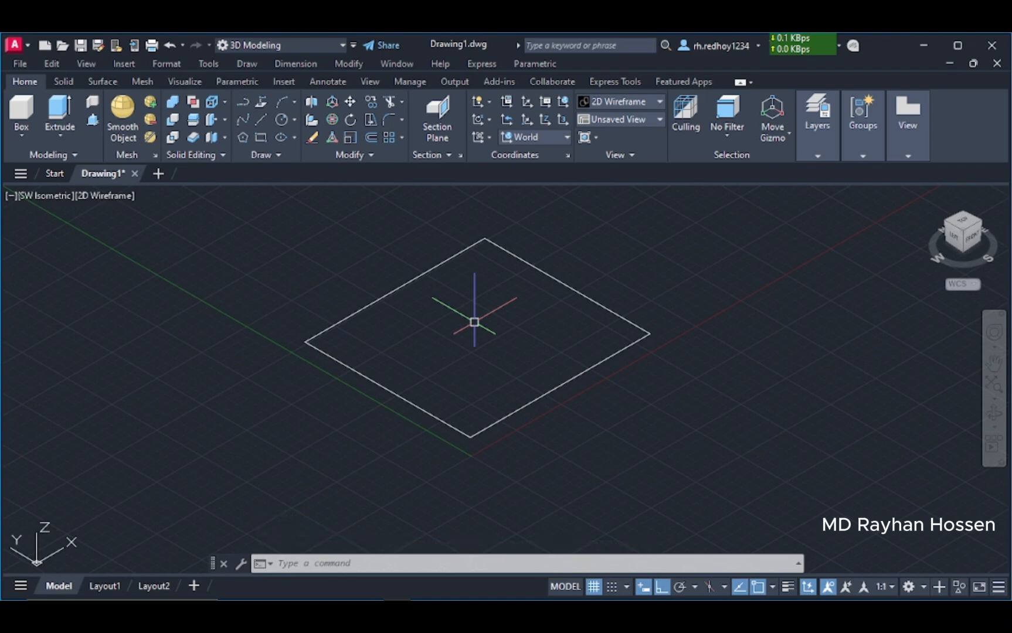
{"action": "left_click", "coordinate": [258, 119]}
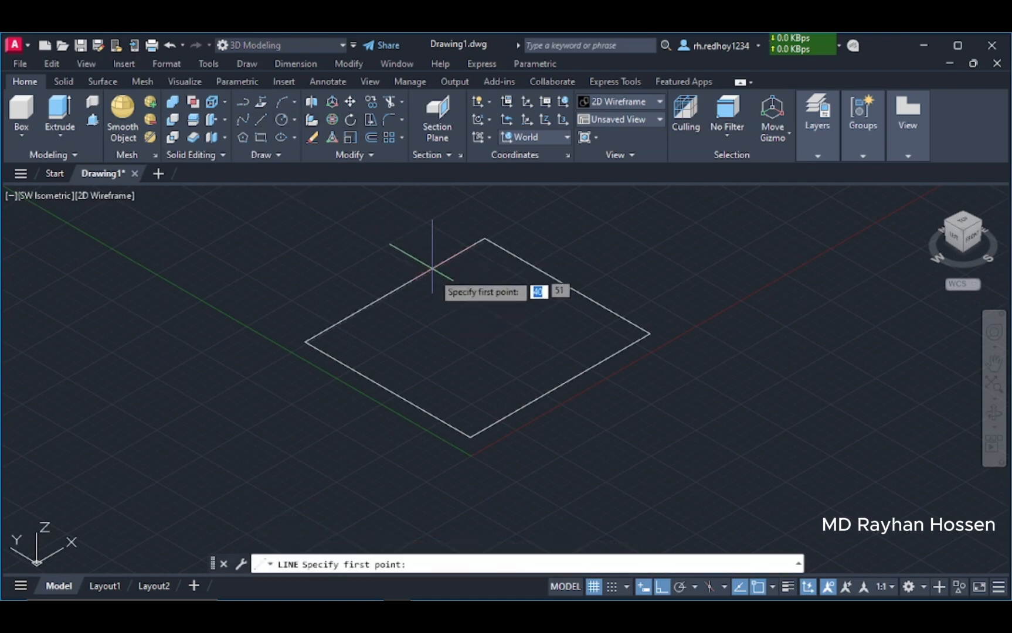
{"action": "left_click", "coordinate": [561, 385]}
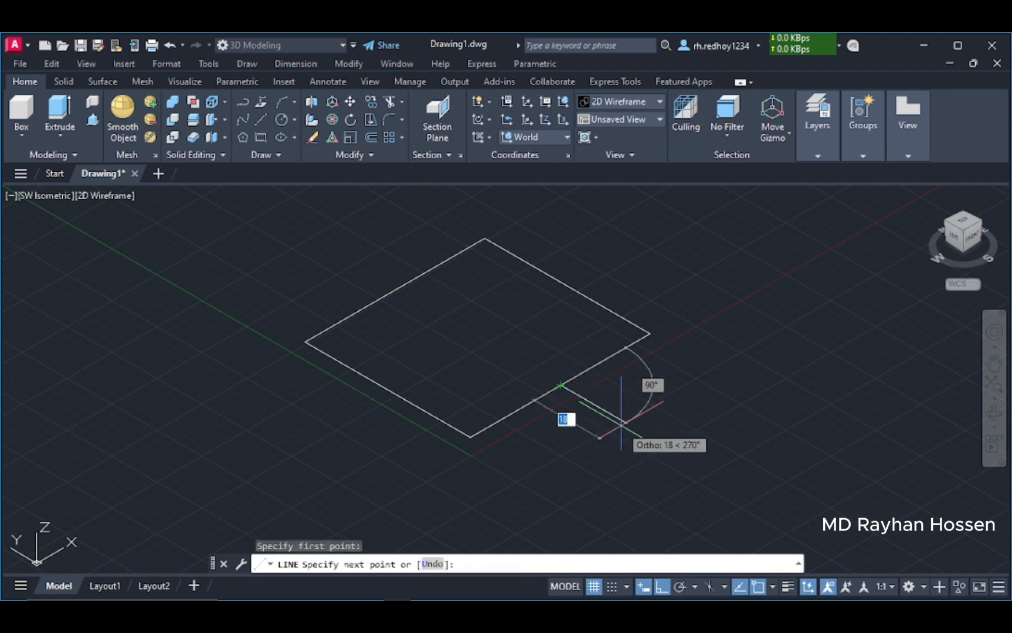
{"action": "type", "text": "11"}
{"action": "key", "text": "Return"}
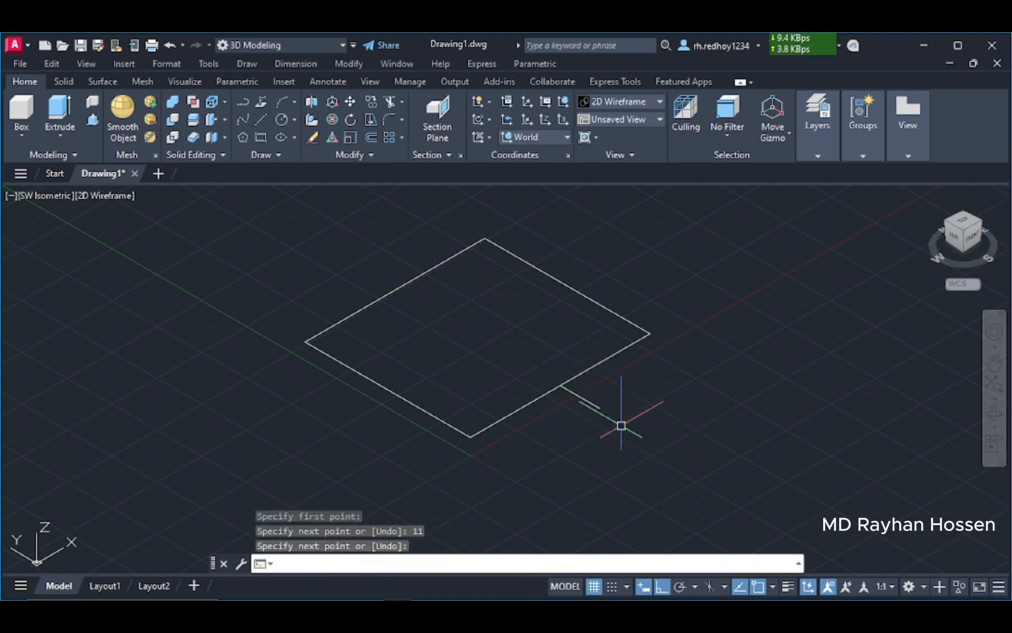
{"action": "key", "text": "Return"}
Offset the 11-unit line by 12.75 to both sides along the rectangle's edge.
{"action": "left_click", "coordinate": [373, 138]}
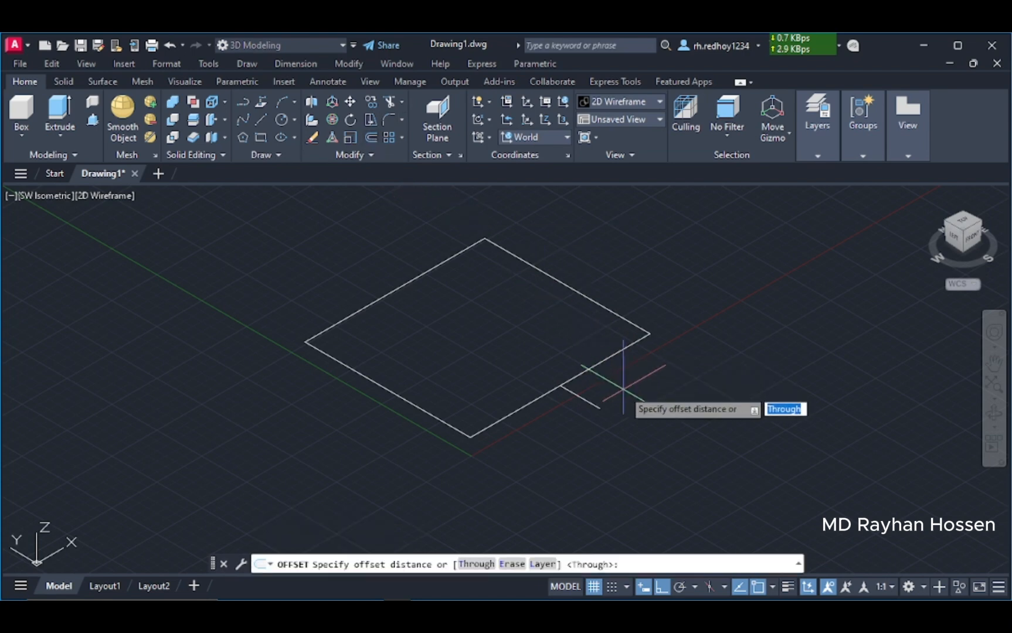
{"action": "type", "text": "12.75"}
{"action": "key", "text": "Return"}
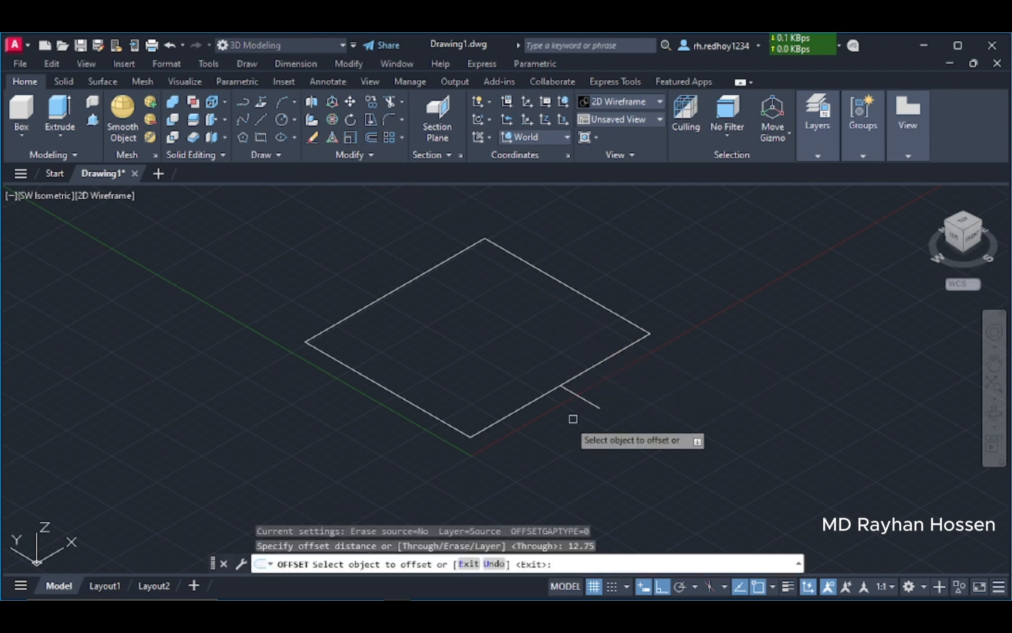
{"action": "left_click", "coordinate": [572, 391]}
{"action": "left_click", "coordinate": [578, 428]}
{"action": "left_click", "coordinate": [589, 404]}
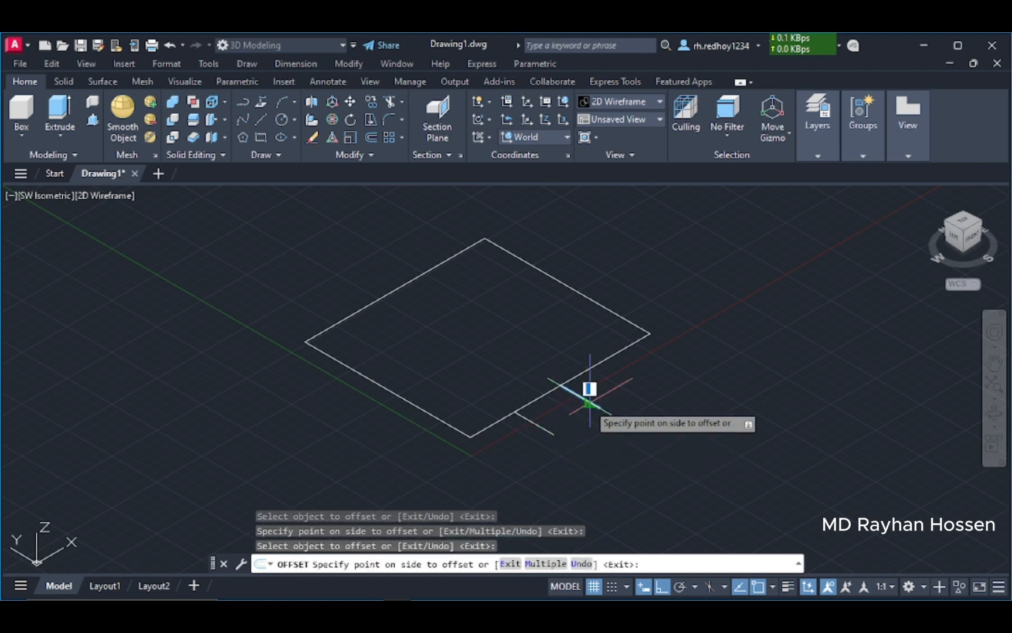
{"action": "left_click", "coordinate": [655, 379]}
Draw a circle of diameter 12.75 centred on the outer end of the offset line nearest the origin.
{"action": "left_click", "coordinate": [296, 119]}
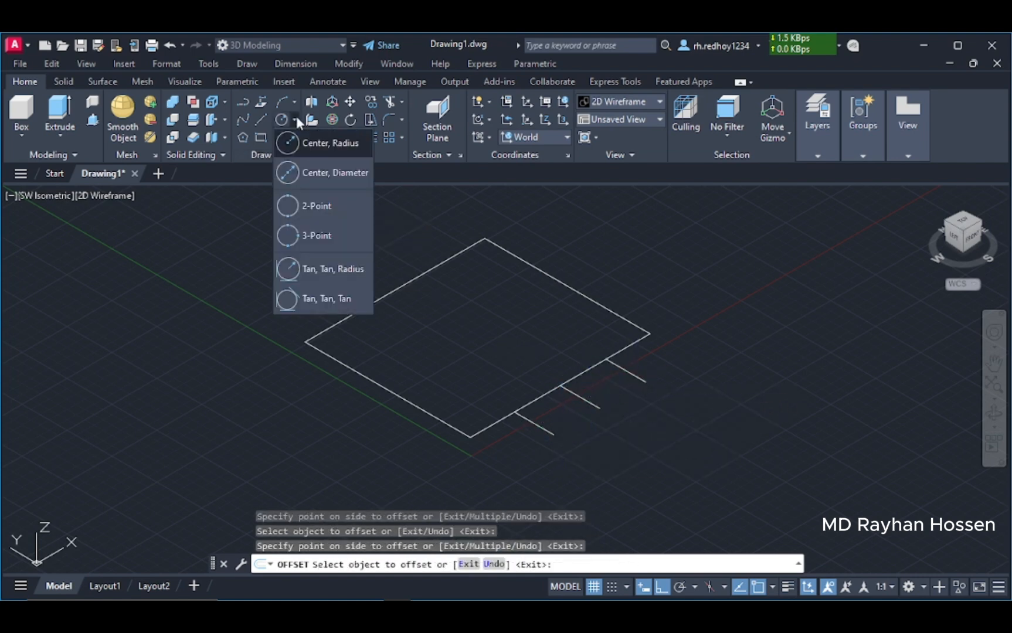
{"action": "left_click", "coordinate": [320, 172]}
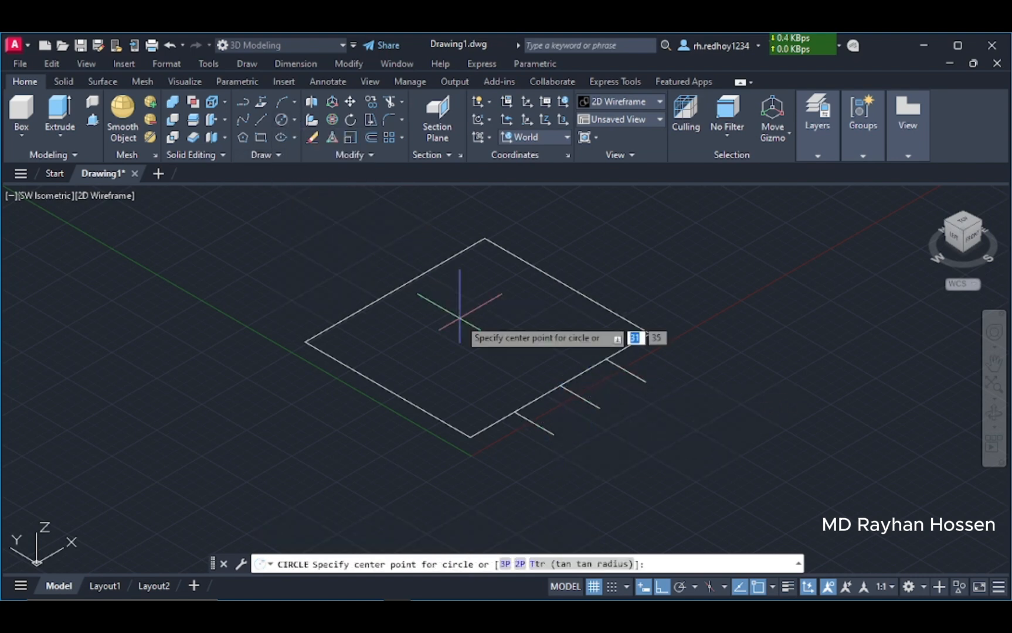
{"action": "left_click", "coordinate": [554, 435]}
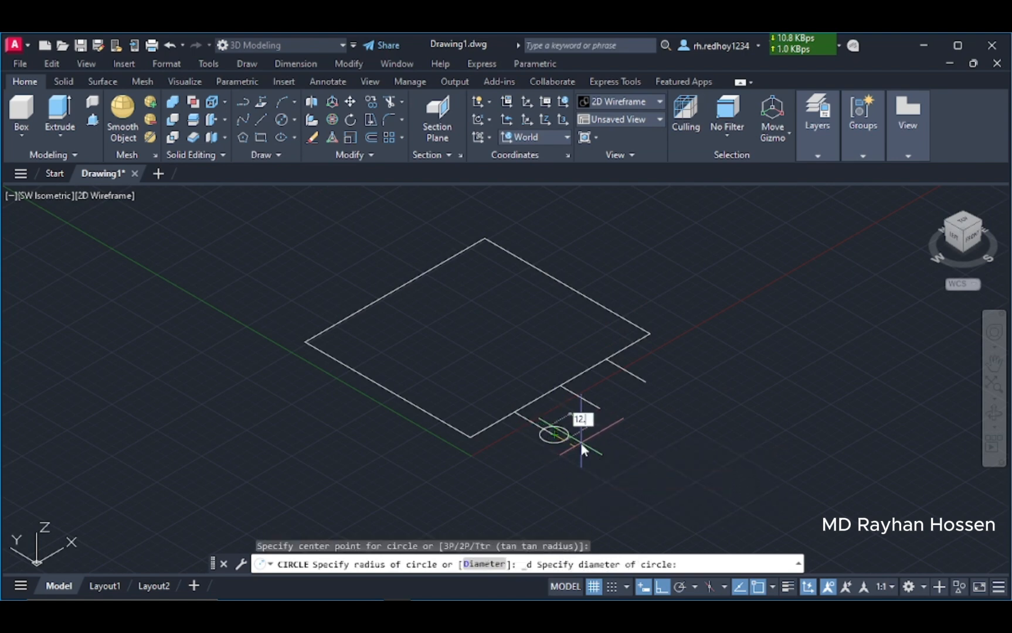
{"action": "type", "text": "12.75"}
{"action": "key", "text": "Return"}
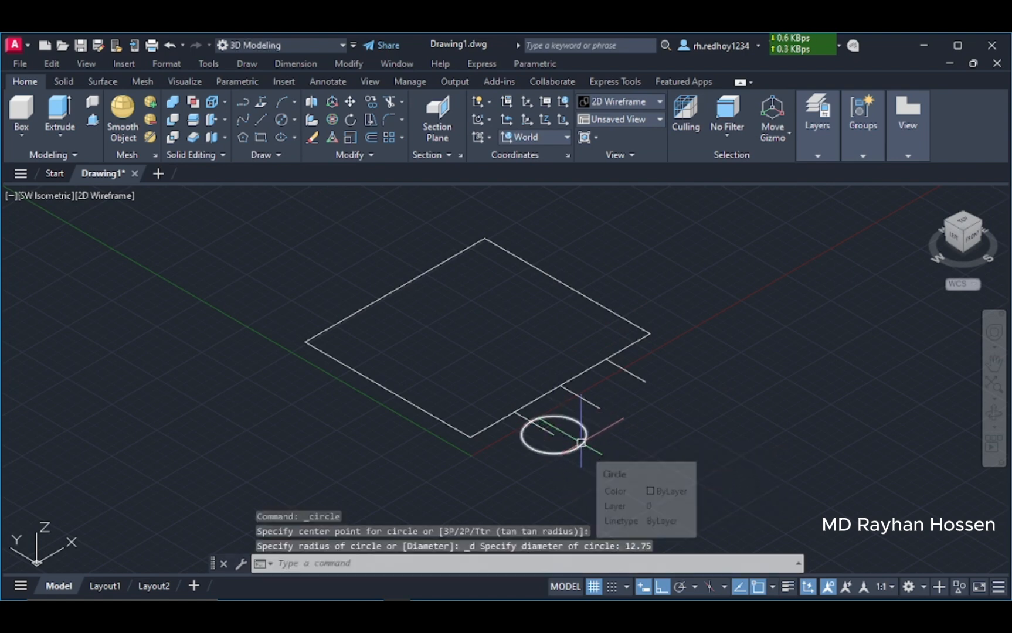
Draw a second circle of diameter 12.75 centred on the outer end of the other offset line.
{"action": "key", "text": "Return"}
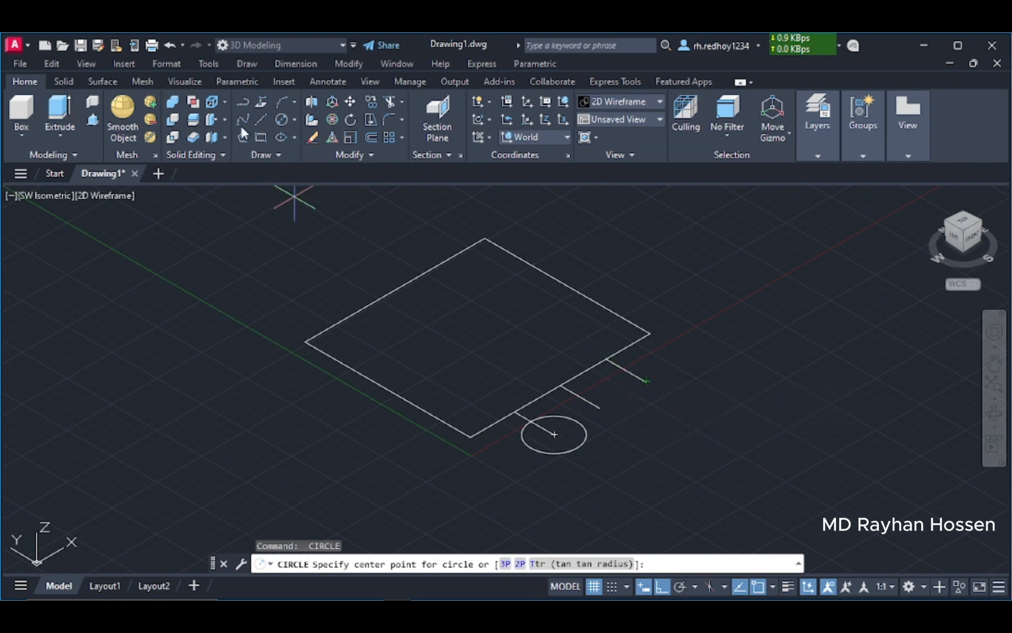
{"action": "left_click", "coordinate": [282, 123]}
{"action": "left_click", "coordinate": [296, 120]}
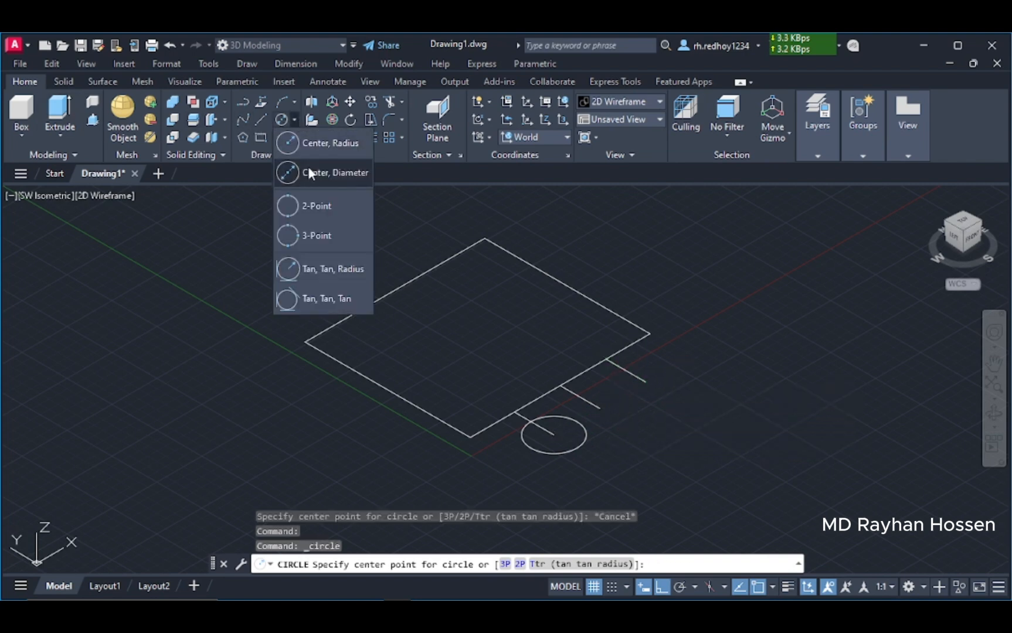
{"action": "left_click", "coordinate": [310, 170]}
{"action": "left_click", "coordinate": [646, 381]}
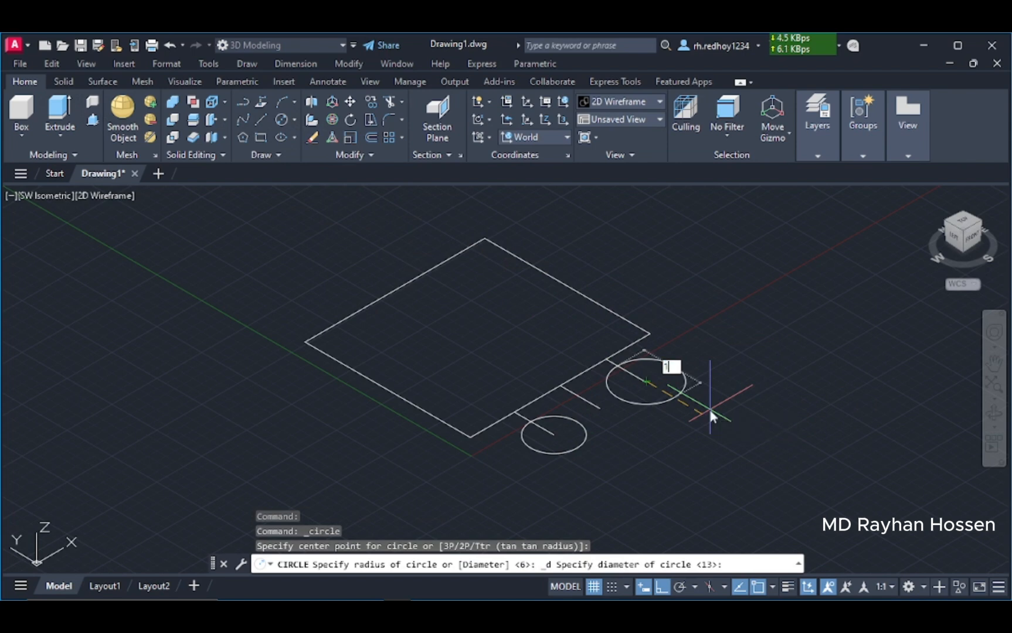
{"action": "key", "text": "Return"}
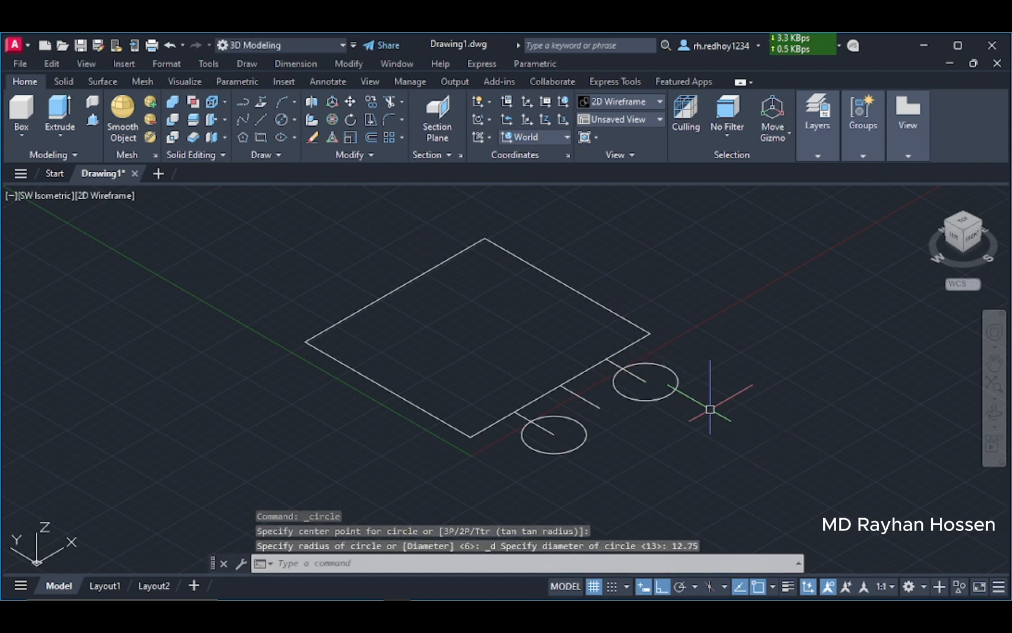
{"action": "key", "text": "Return"}
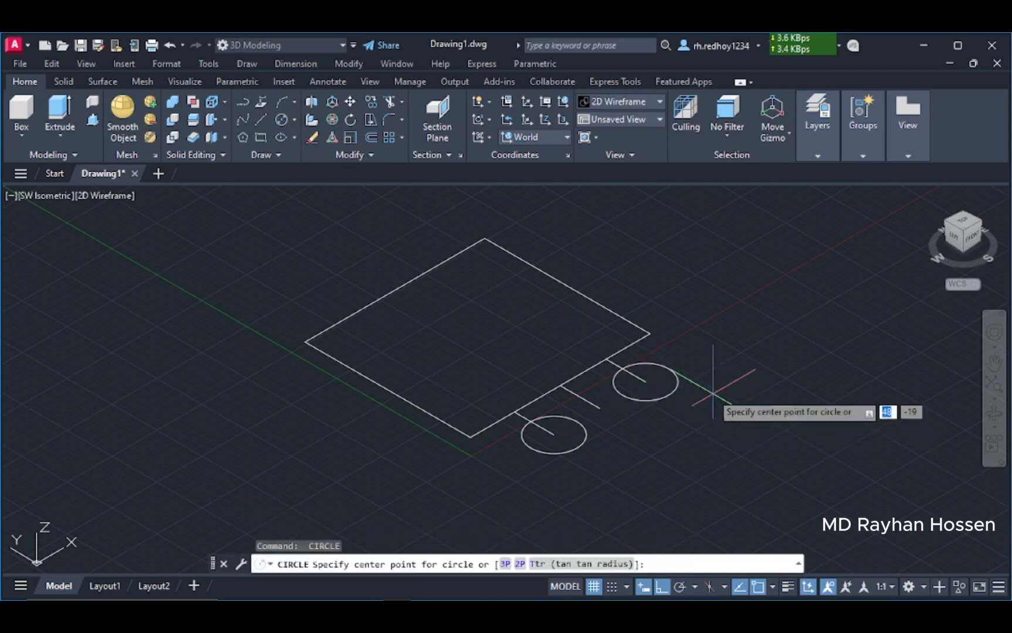
{"action": "left_click", "coordinate": [669, 368]}
{"action": "right_click", "coordinate": [694, 350]}
{"action": "left_click", "coordinate": [720, 375]}
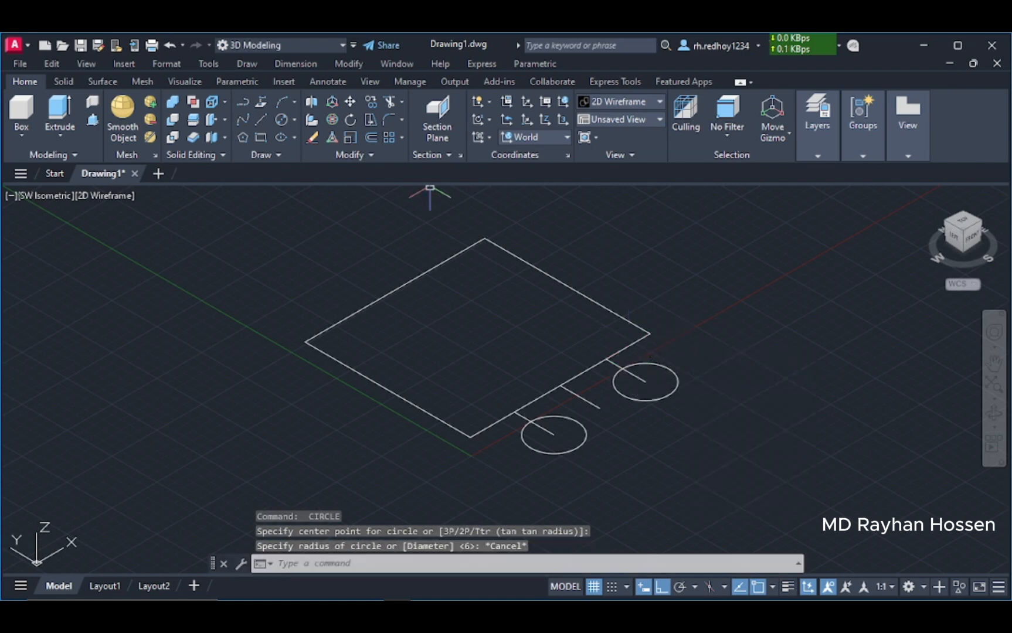
Draw two lines from the opposite side quadrants of the circle farther from the origin, perpendicular to the rectangle's edge.
{"action": "left_click", "coordinate": [249, 122]}
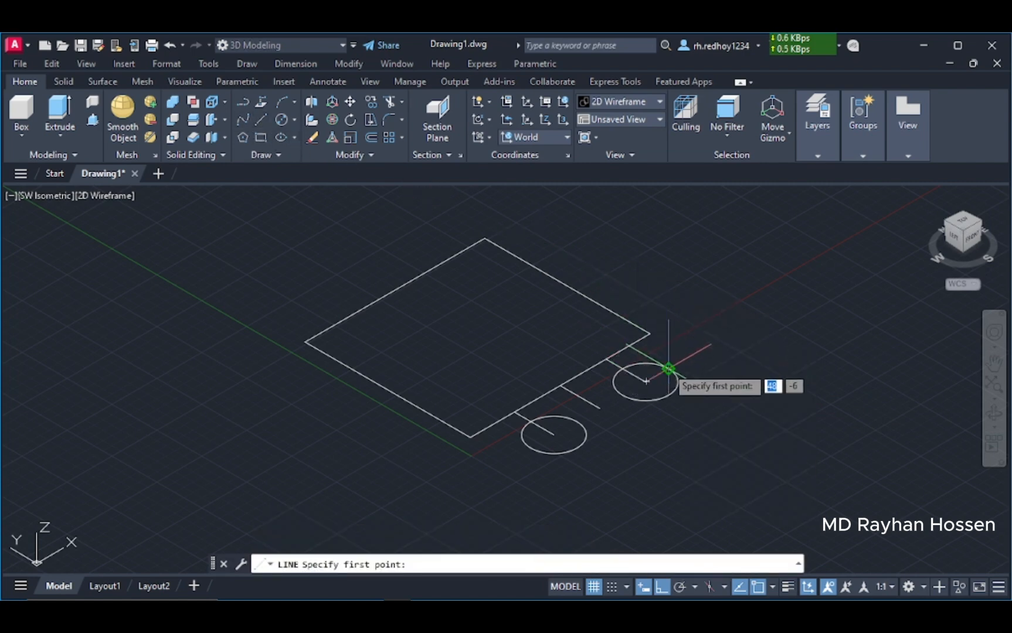
{"action": "left_click", "coordinate": [645, 381]}
{"action": "left_click", "coordinate": [634, 344]}
{"action": "key", "text": "Return"}
{"action": "key", "text": "Return"}
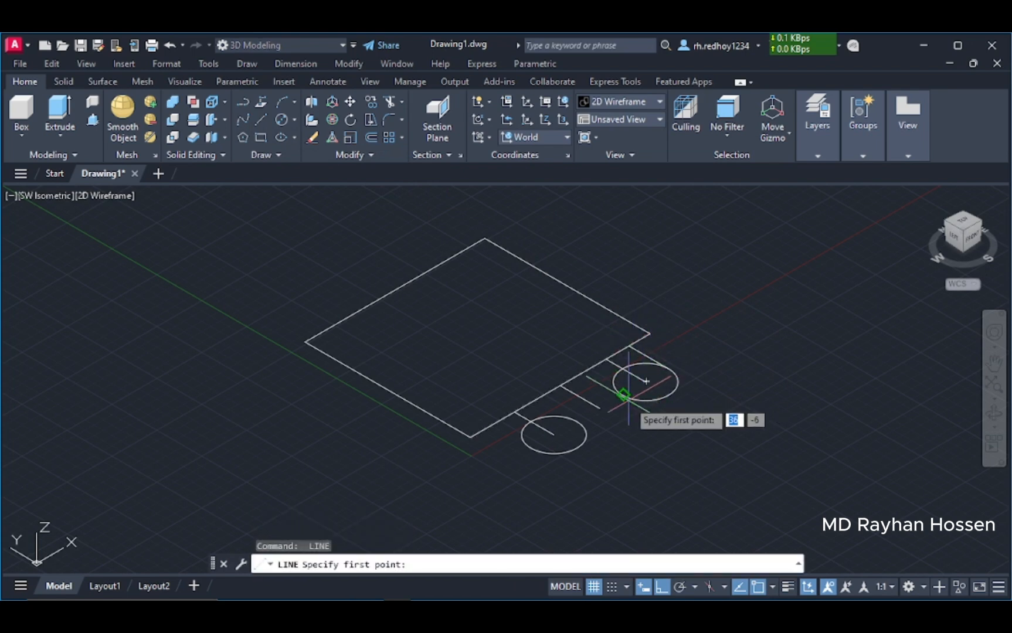
{"action": "left_click", "coordinate": [623, 394]}
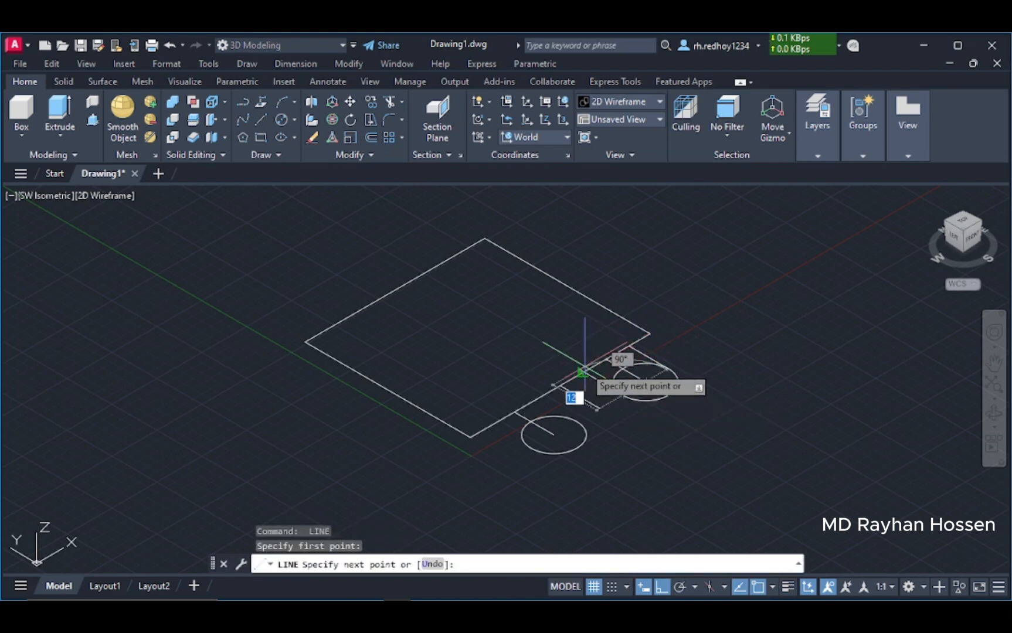
{"action": "left_click", "coordinate": [582, 371]}
{"action": "key", "text": "Return"}
{"action": "key", "text": "Return"}
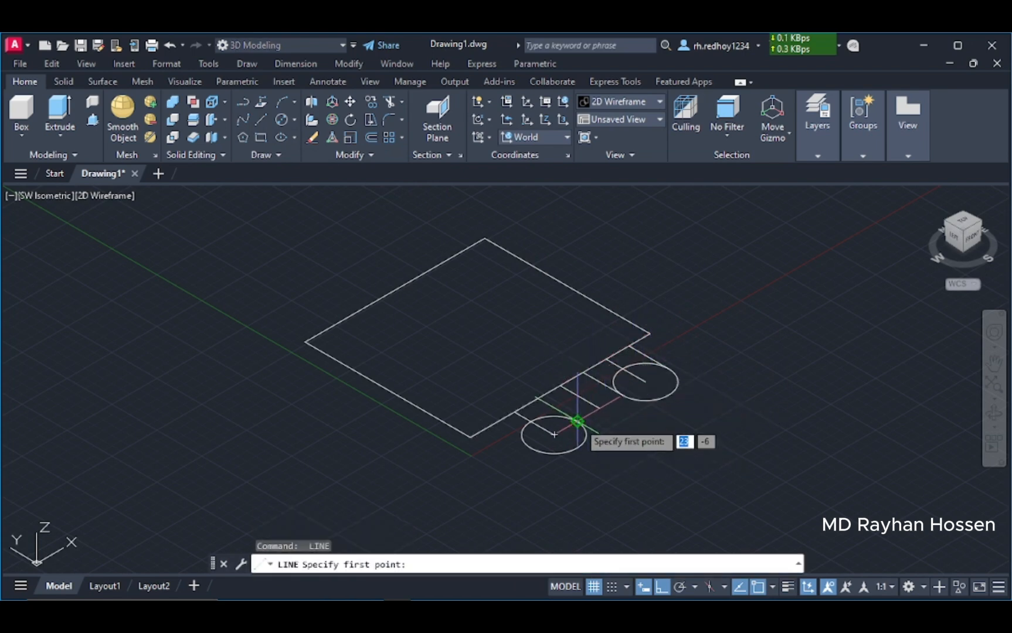
Draw two lines from the opposite side quadrants of the circle nearer the origin, perpendicular to the rectangle's edge.
{"action": "left_click", "coordinate": [577, 420]}
{"action": "left_click", "coordinate": [539, 400]}
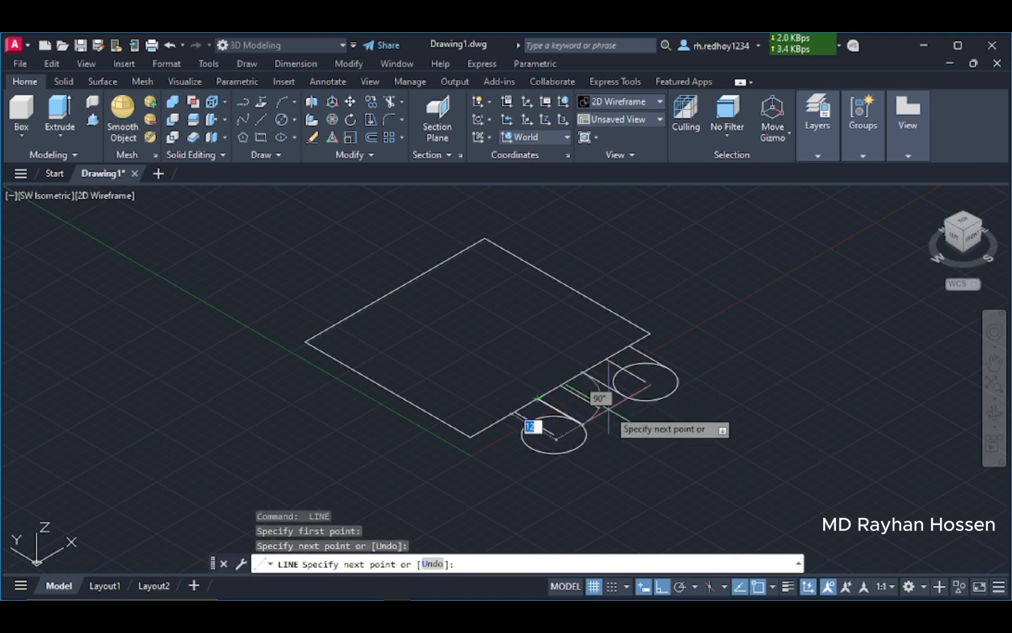
{"action": "key", "text": "Return"}
{"action": "key", "text": "Return"}
{"action": "left_click", "coordinate": [530, 430]}
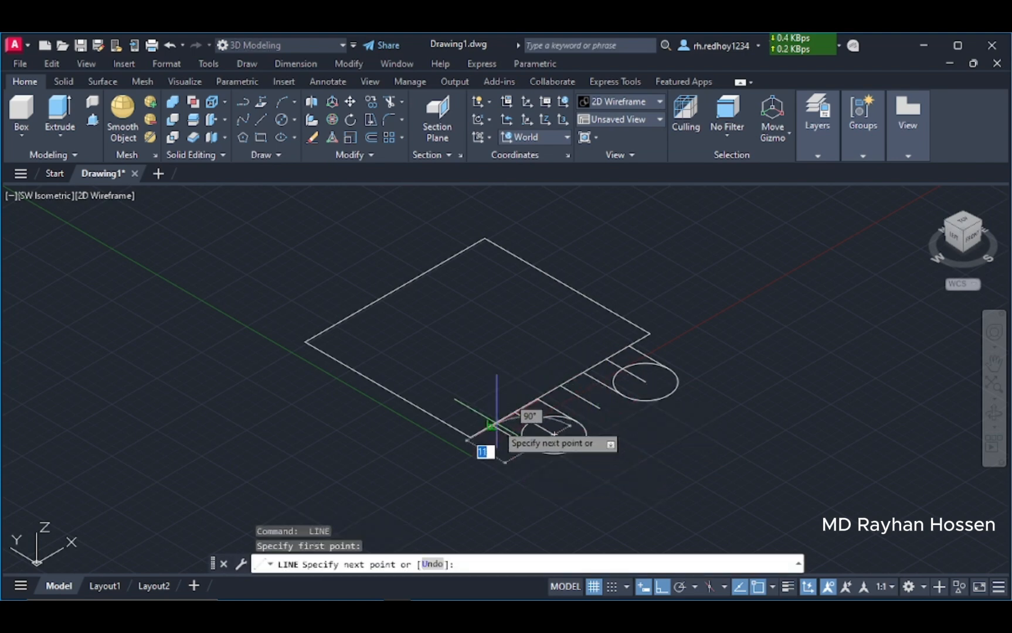
{"action": "left_click", "coordinate": [491, 426]}
{"action": "key", "text": "Return"}
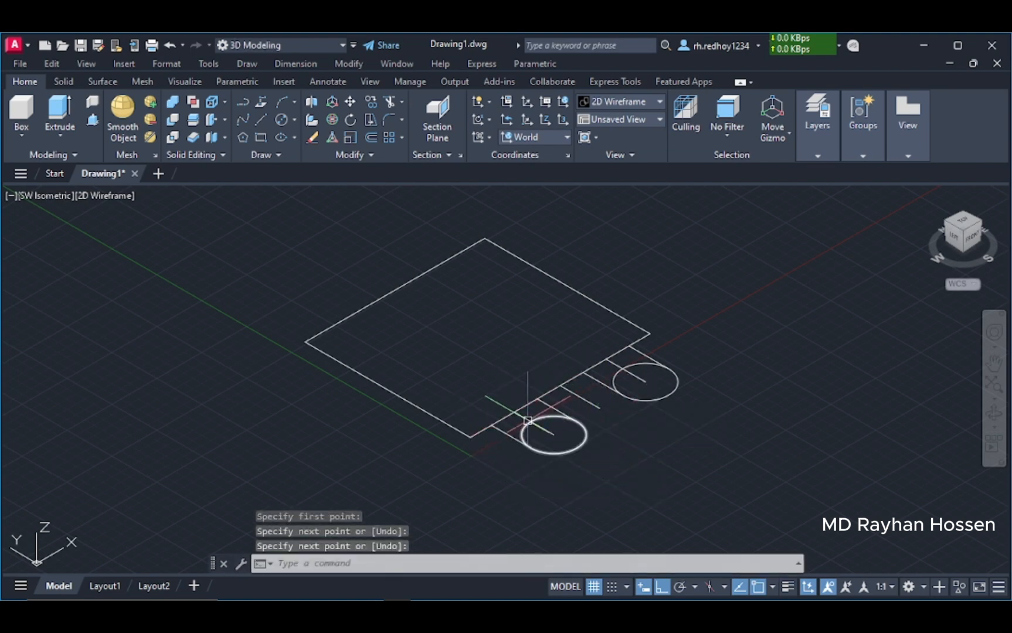
Trim away the inner circle arcs and the three construction lines, leaving two open rounded lugs on the rectangle's edge.
{"action": "left_click", "coordinate": [391, 102]}
{"action": "left_click", "coordinate": [519, 414]}
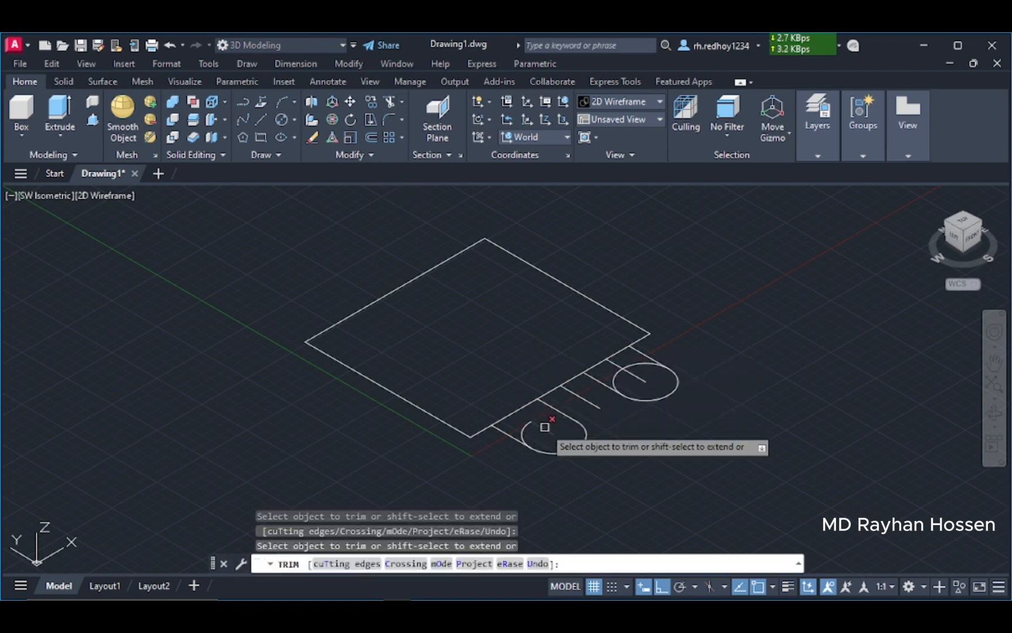
{"action": "left_click", "coordinate": [530, 423]}
{"action": "left_click", "coordinate": [577, 392]}
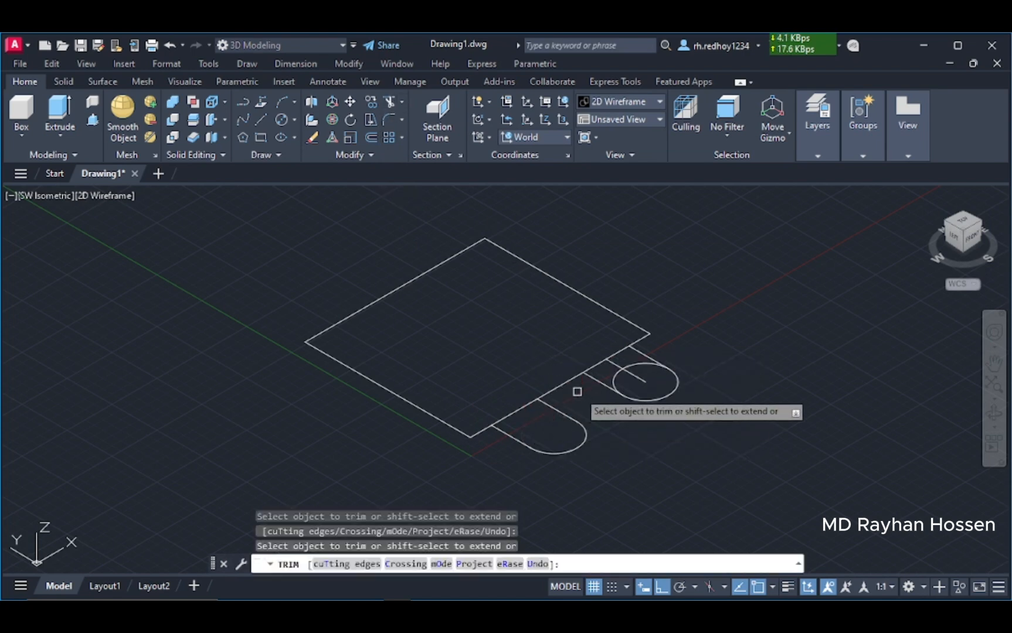
{"action": "left_click", "coordinate": [633, 369]}
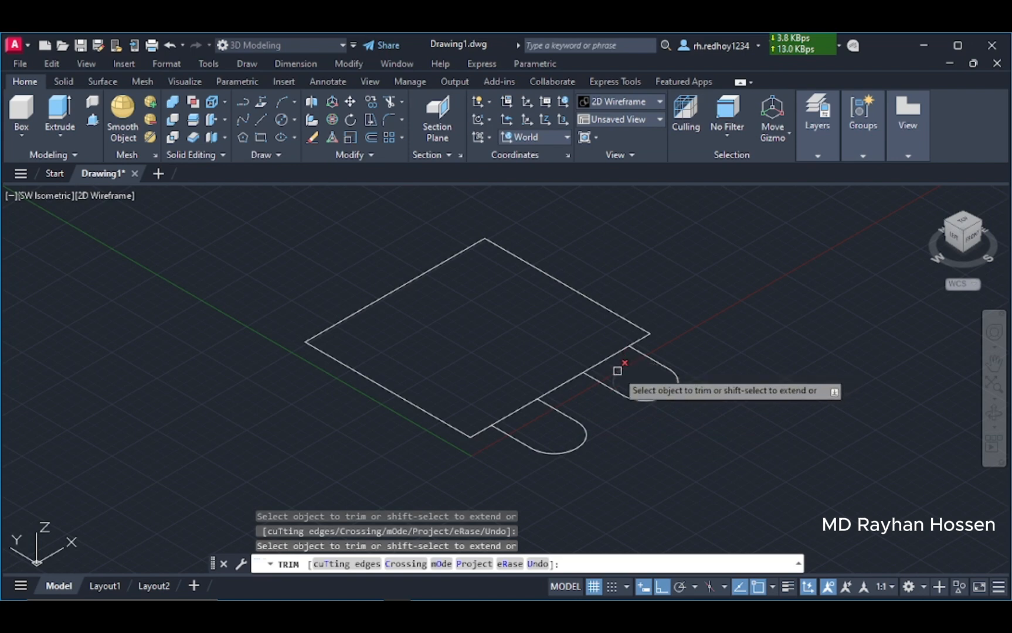
Draw a centre line across the rectangle, from the midpoint of the edge opposite the lugs to the midpoint of the lug edge.
{"action": "left_click", "coordinate": [260, 120]}
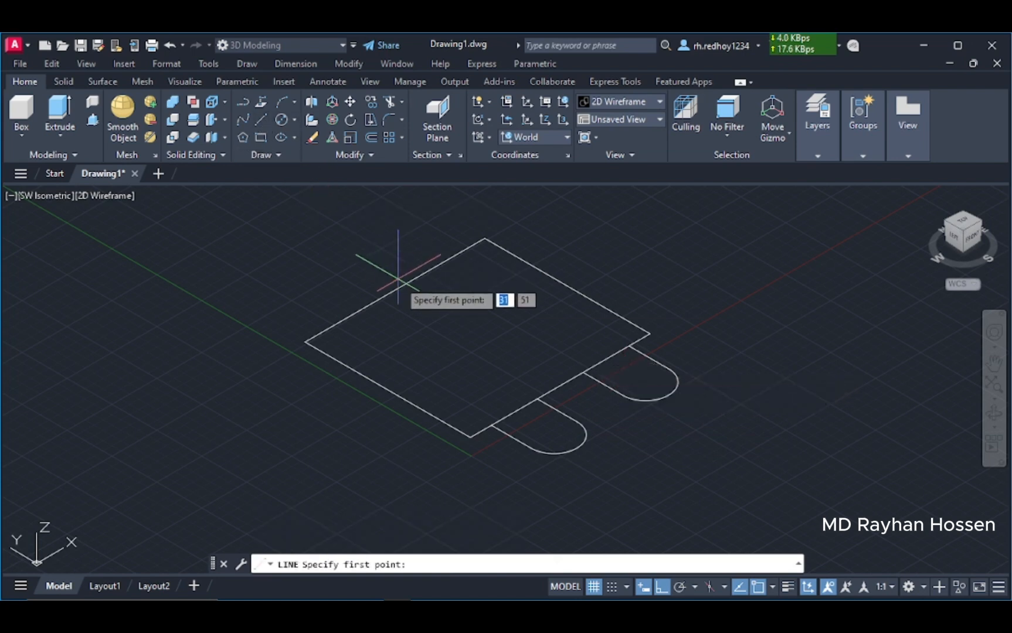
{"action": "left_click", "coordinate": [395, 288]}
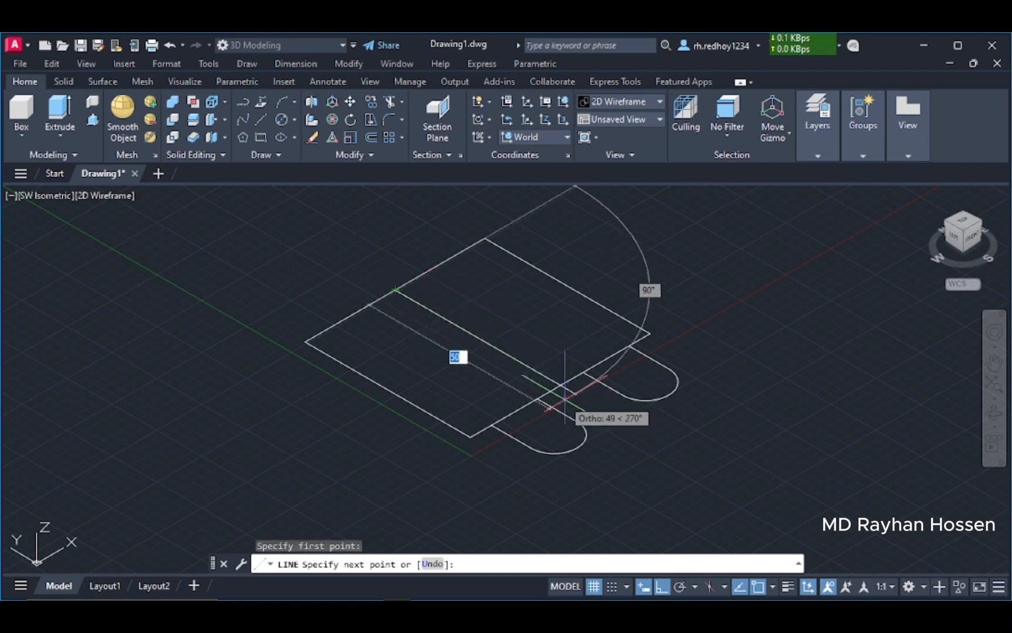
{"action": "left_click", "coordinate": [560, 381]}
{"action": "key", "text": "Return"}
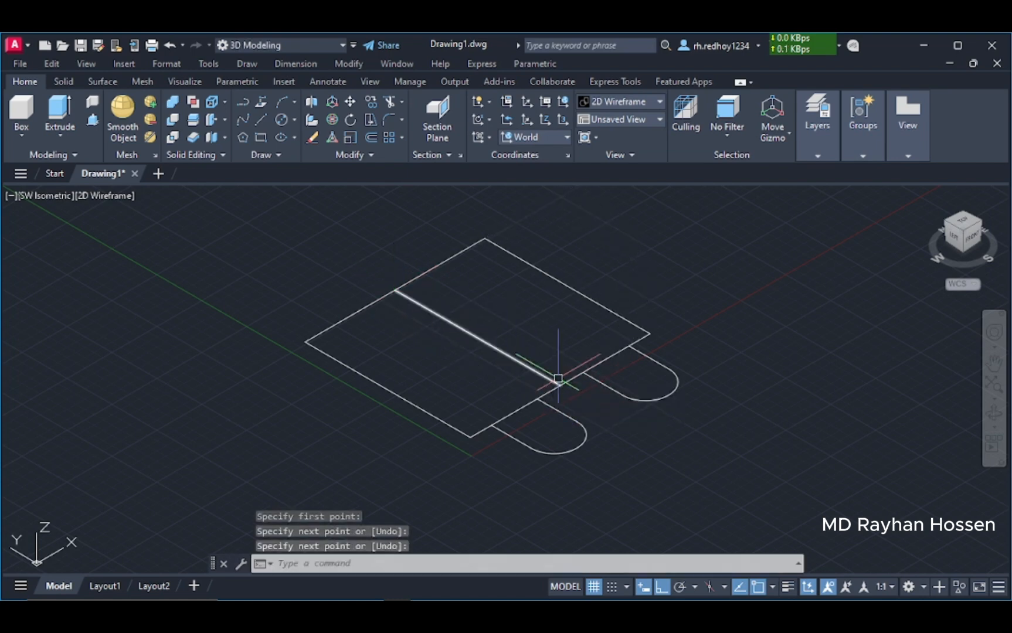
Consult the reference drawing 3D-.PNG, and offset the rectangle's edge opposite the lugs outward by 3.8.
{"action": "scroll", "coordinate": [361, 372], "scroll_direction": "down", "scroll_amount": 2}
{"action": "middle_click_drag", "start_coordinate": [362, 373], "coordinate": [439, 433]}
{"action": "scroll", "coordinate": [362, 368], "scroll_direction": "up", "scroll_amount": 2}
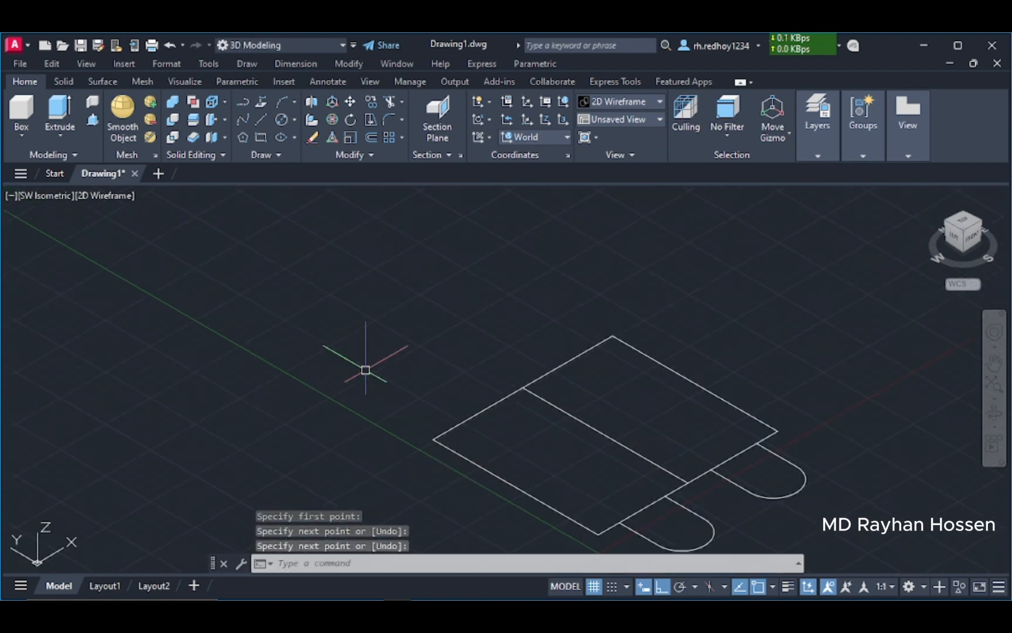
{"action": "middle_click_drag", "start_coordinate": [522, 275], "coordinate": [364, 182]}
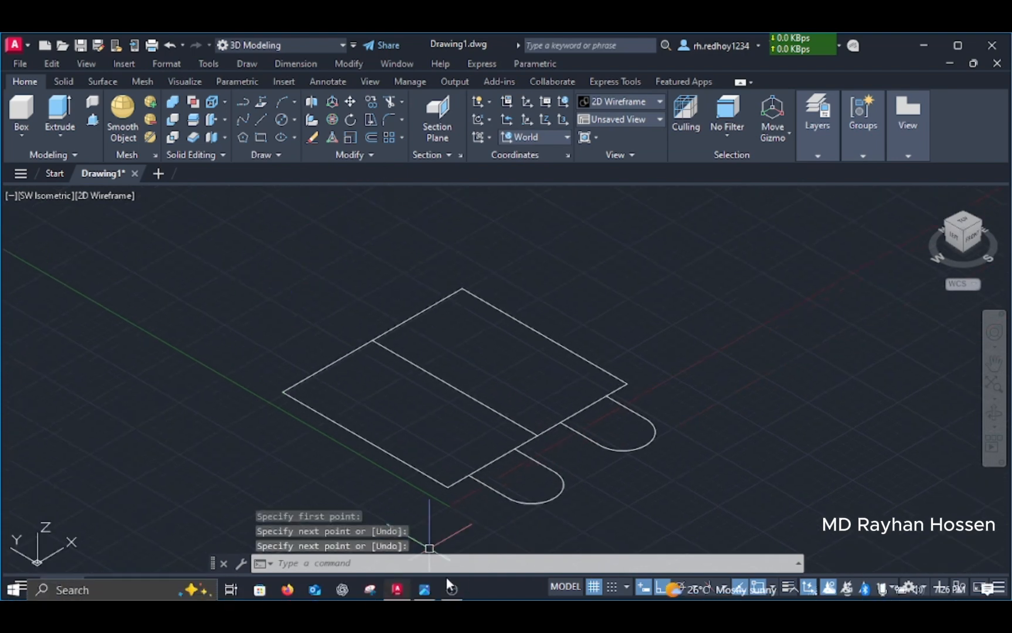
{"action": "left_click", "coordinate": [425, 588]}
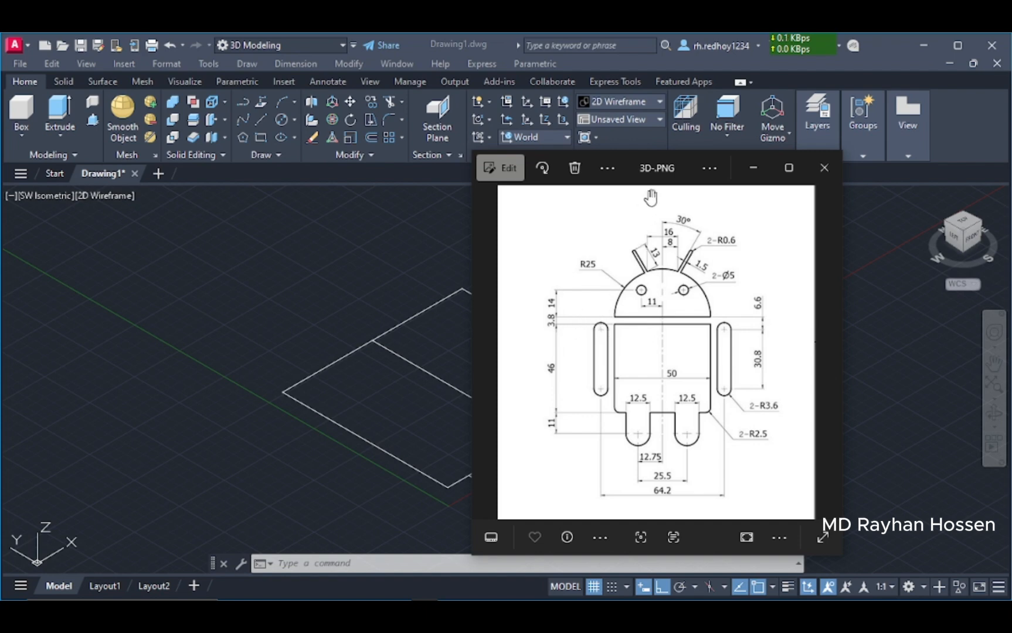
{"action": "left_click", "coordinate": [754, 167]}
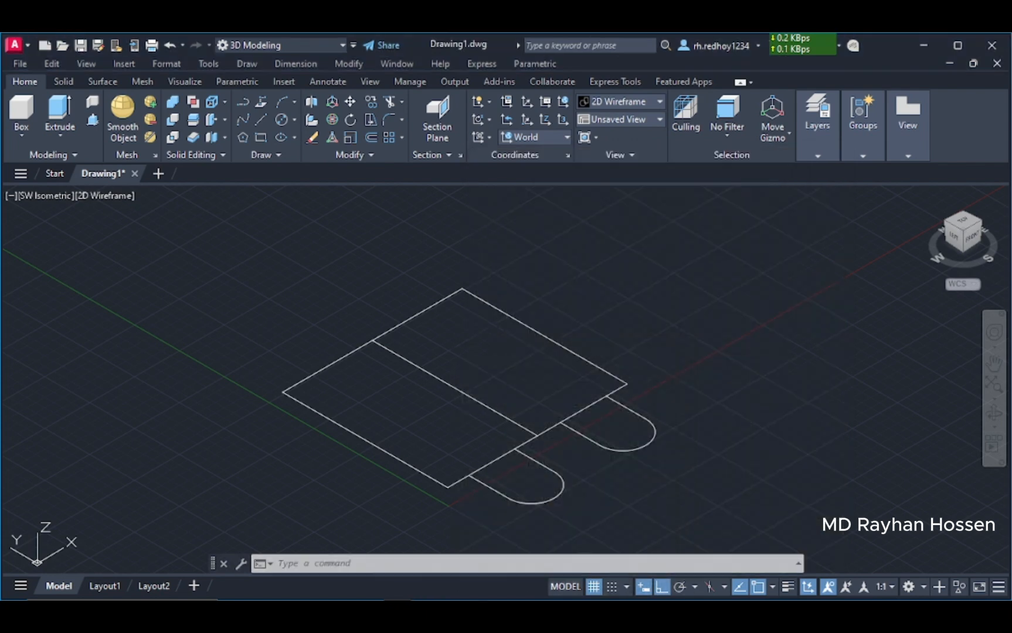
{"action": "left_click", "coordinate": [370, 138]}
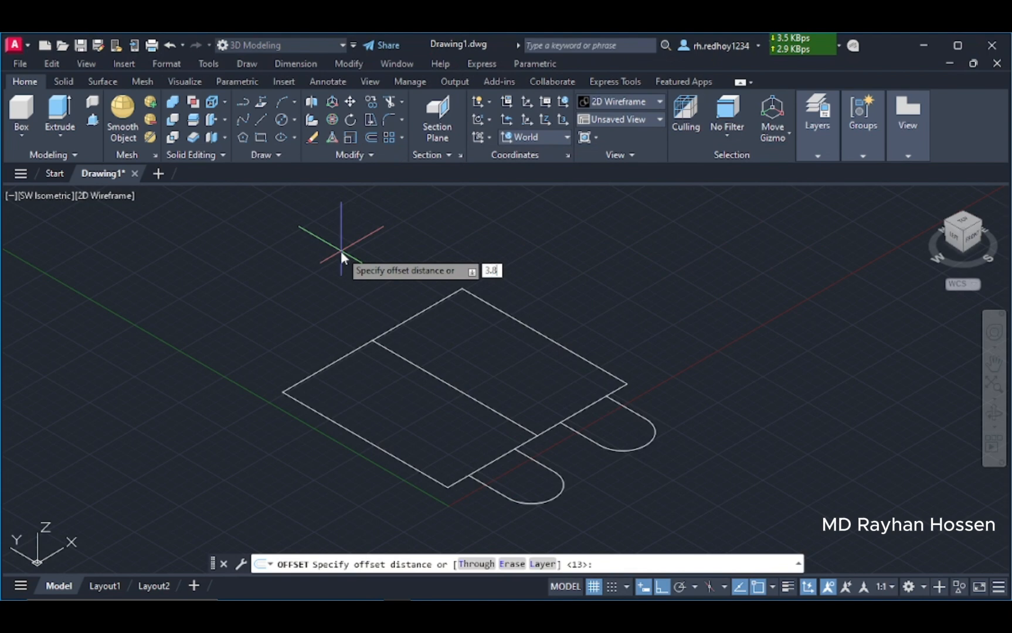
{"action": "type", "text": "3.8"}
{"action": "key", "text": "Return"}
{"action": "left_click", "coordinate": [404, 322]}
{"action": "left_click", "coordinate": [386, 305]}
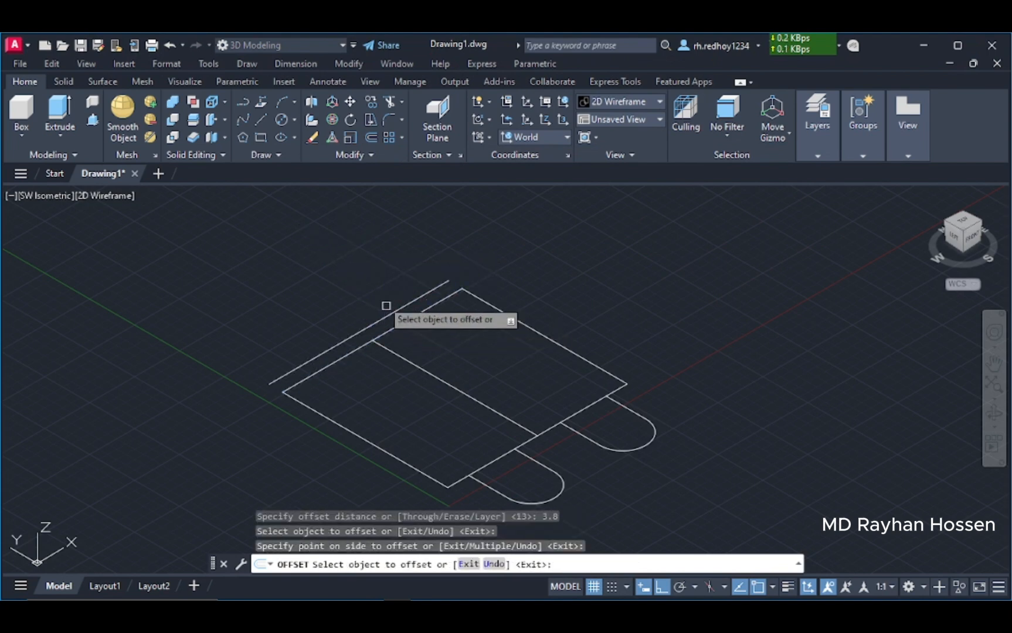
Draw a start-end-radius arc of radius 25 between the two ends of the 3.8 offset line, bulging away from the rectangle.
{"action": "left_click", "coordinate": [290, 119]}
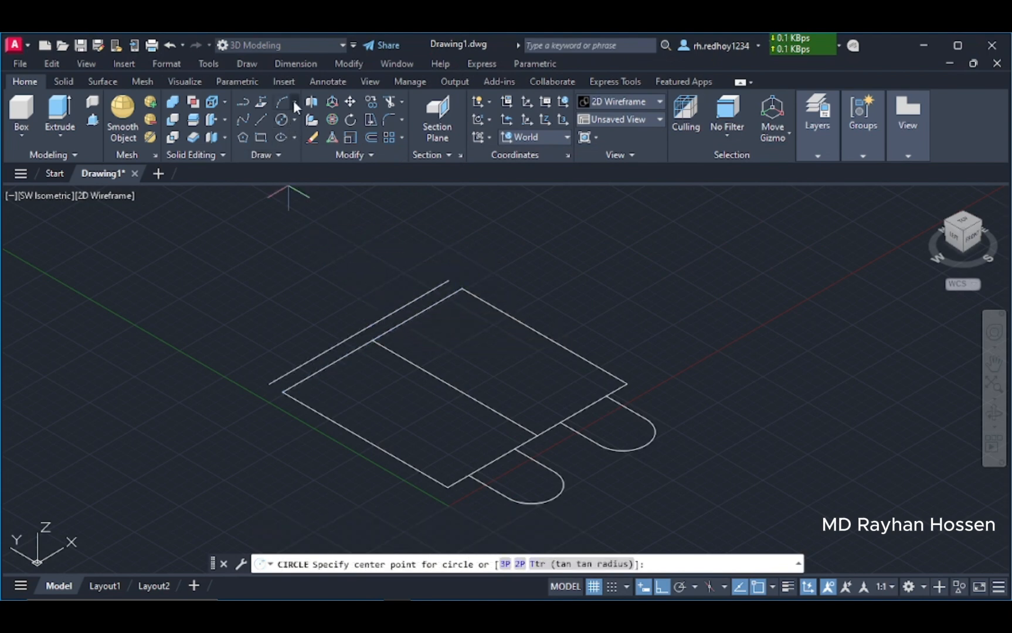
{"action": "left_click", "coordinate": [294, 100]}
{"action": "left_click", "coordinate": [322, 306]}
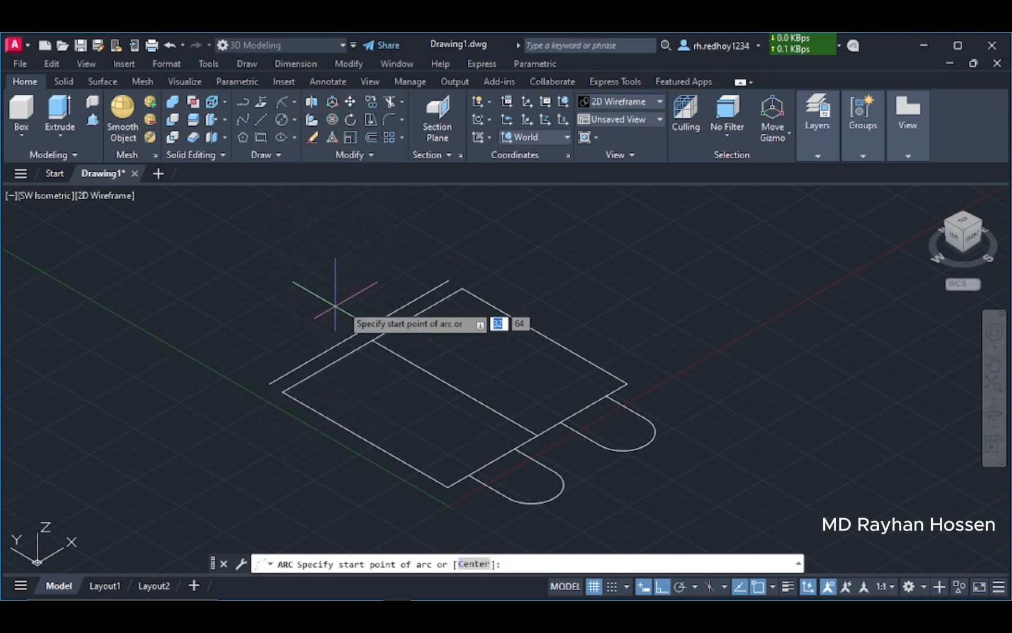
{"action": "left_click", "coordinate": [449, 280]}
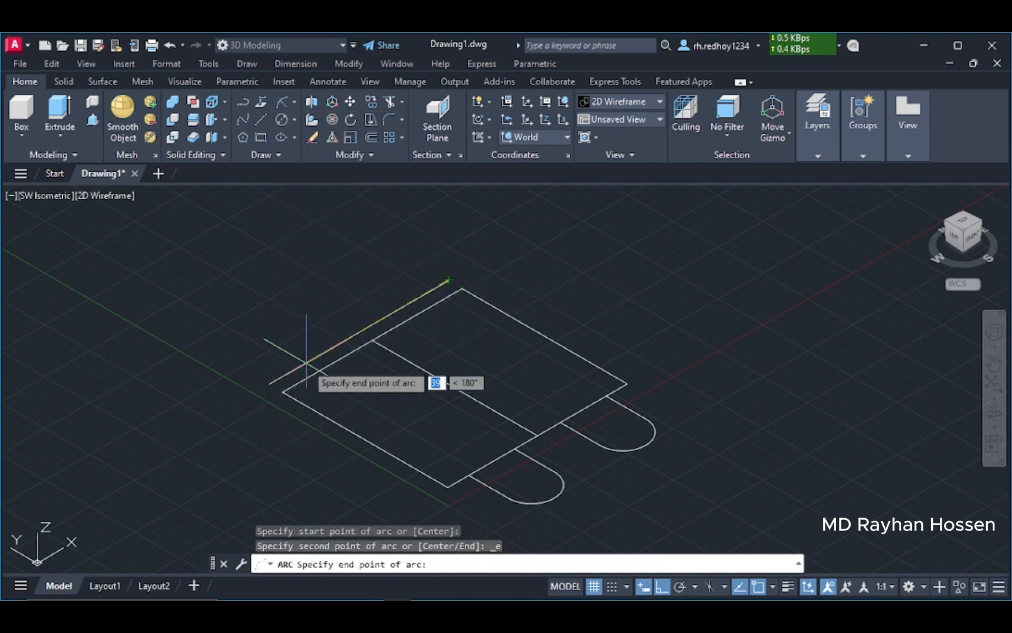
{"action": "left_click", "coordinate": [269, 384]}
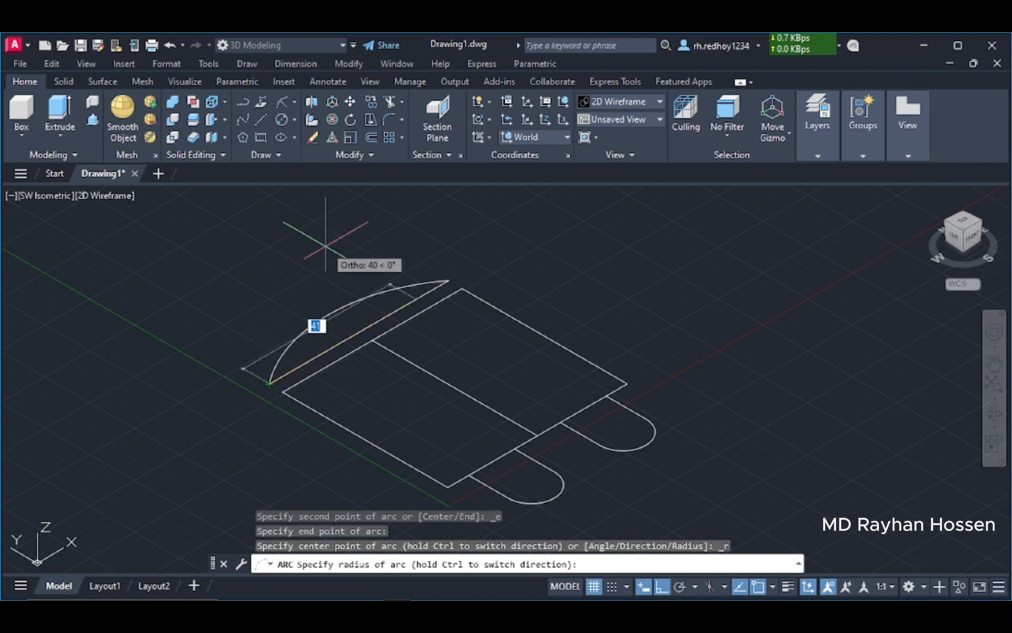
{"action": "type", "text": "25"}
{"action": "key", "text": "Return"}
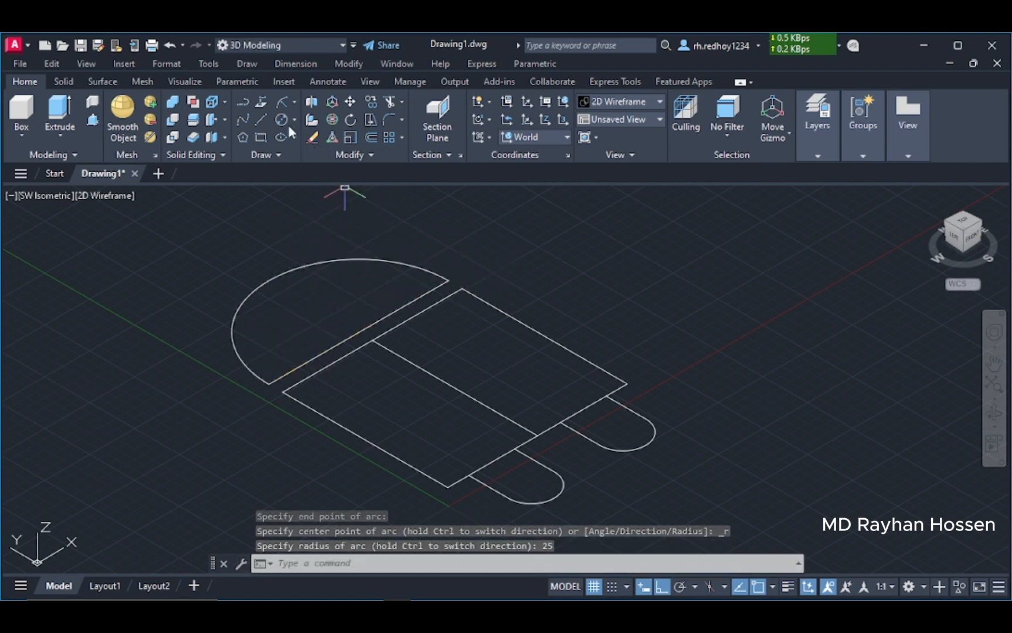
Draw a line from the midpoint of the arc's base line, perpendicular to it and extending past the arc.
{"action": "type", "text": "l"}
{"action": "key", "text": "Return"}
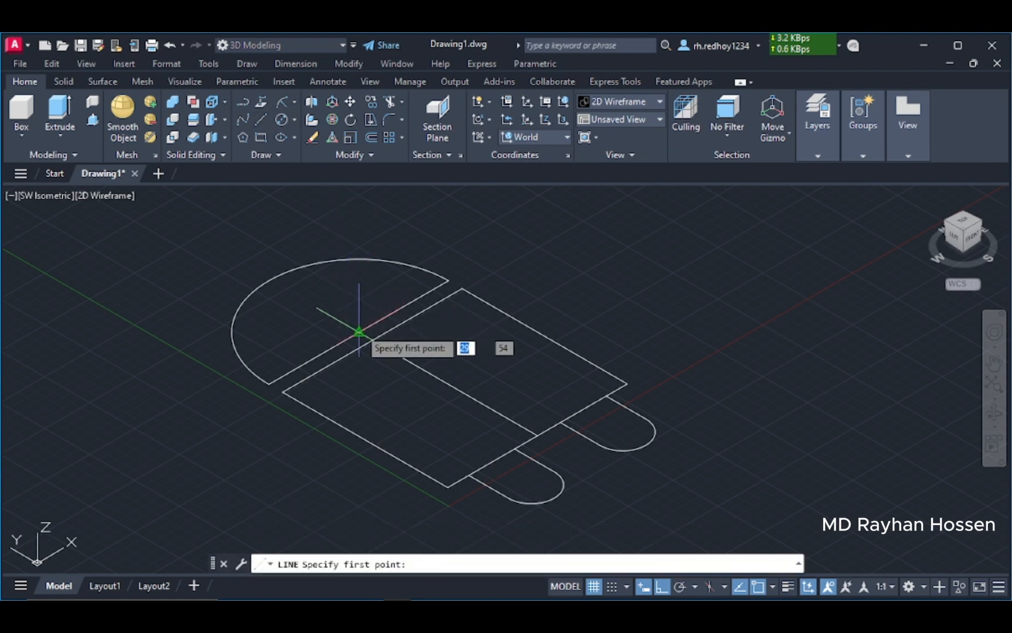
{"action": "left_click", "coordinate": [358, 333]}
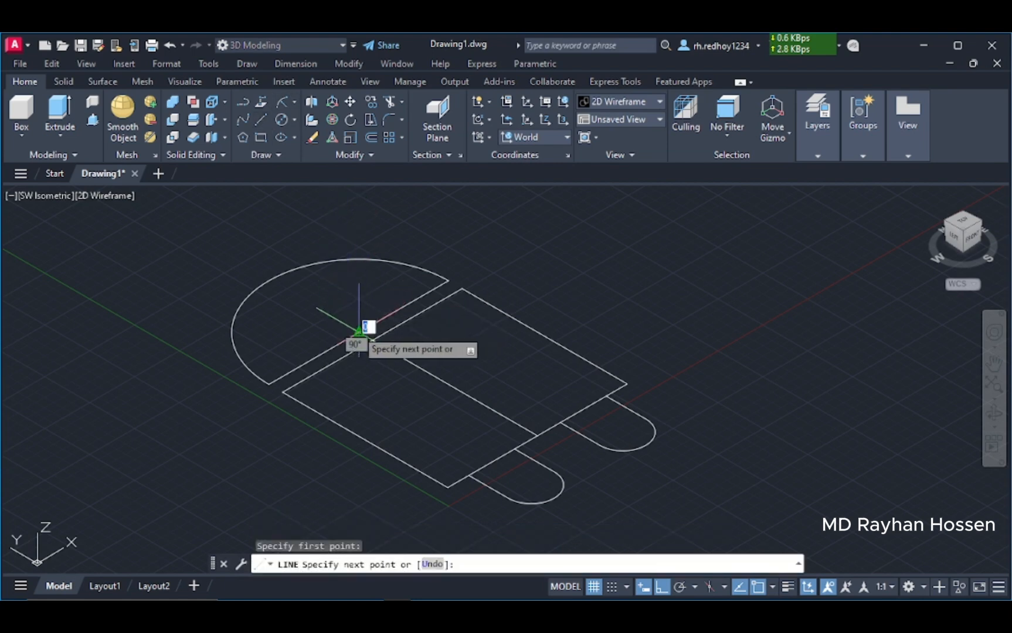
{"action": "left_click", "coordinate": [232, 249]}
{"action": "key", "text": "Return"}
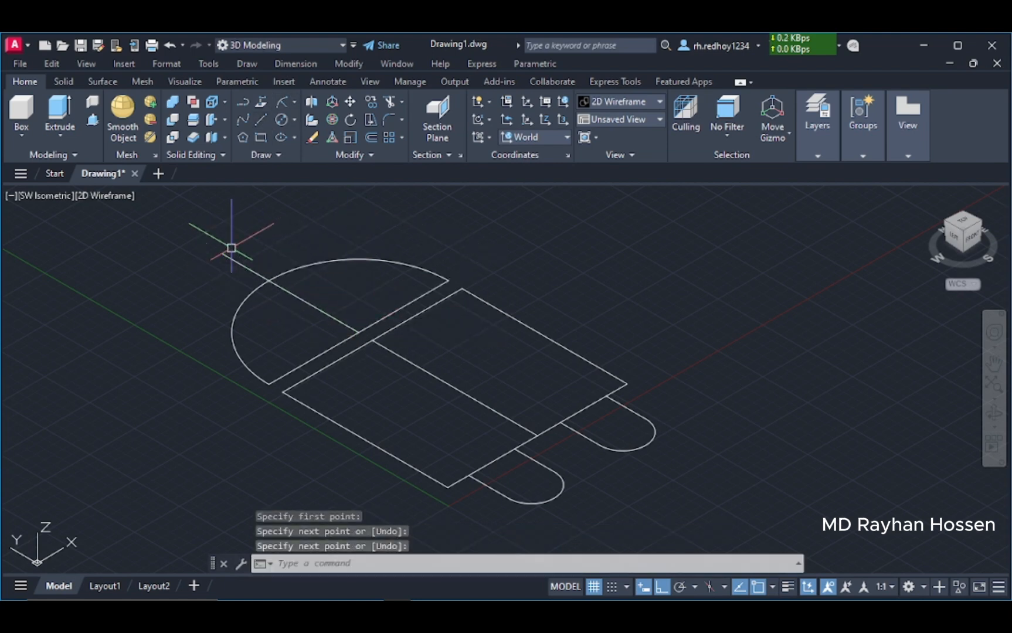
Consult the reference drawing for the eye position, and offset the arc's base line by 14 into the dome.
{"action": "left_click", "coordinate": [369, 137]}
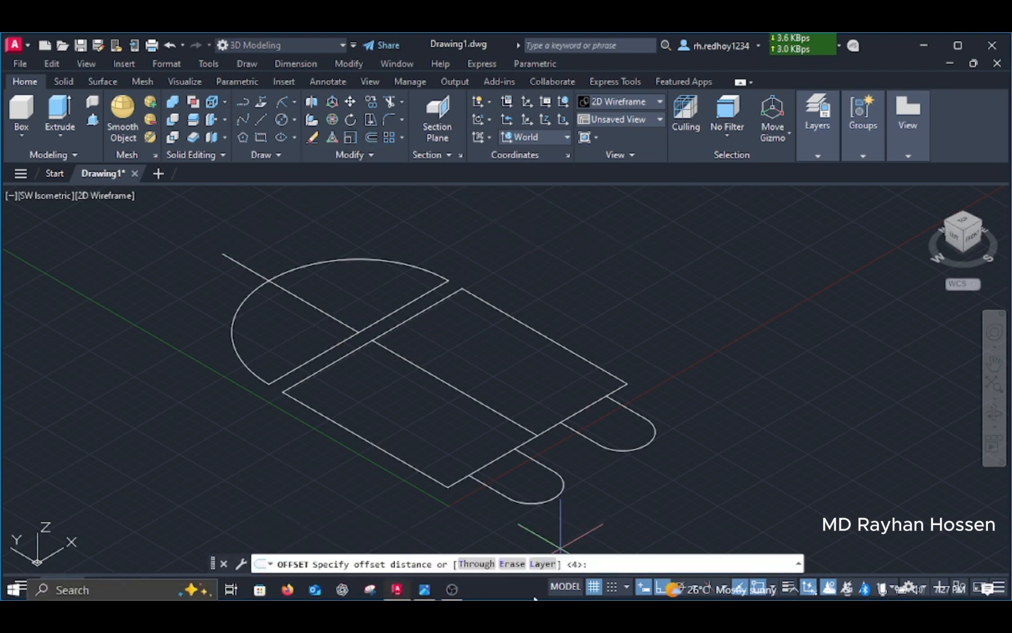
{"action": "left_click", "coordinate": [423, 590]}
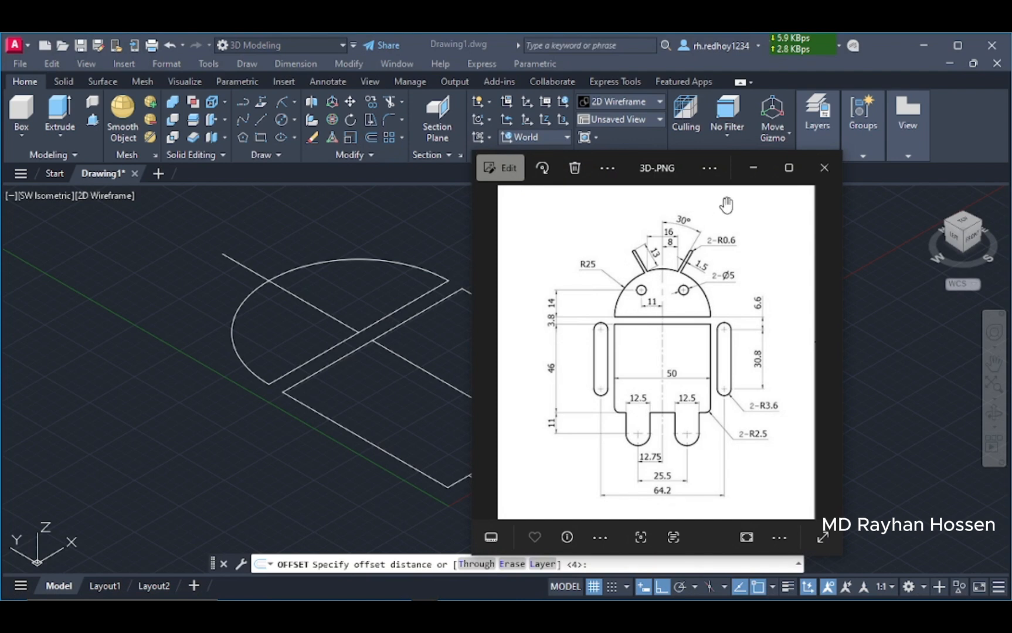
{"action": "left_click", "coordinate": [753, 168]}
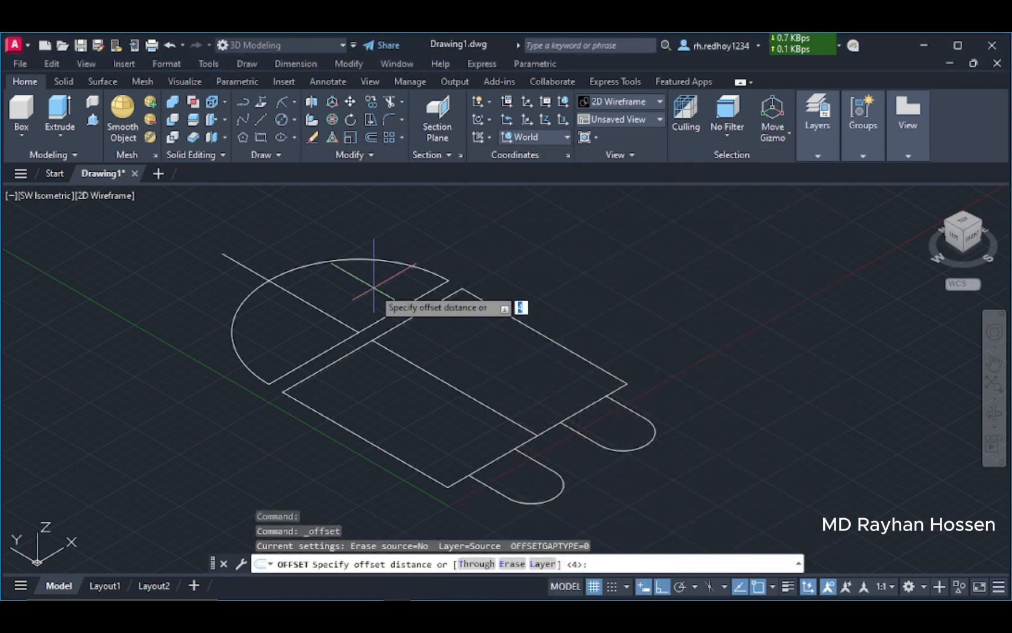
{"action": "type", "text": "14"}
{"action": "key", "text": "Return"}
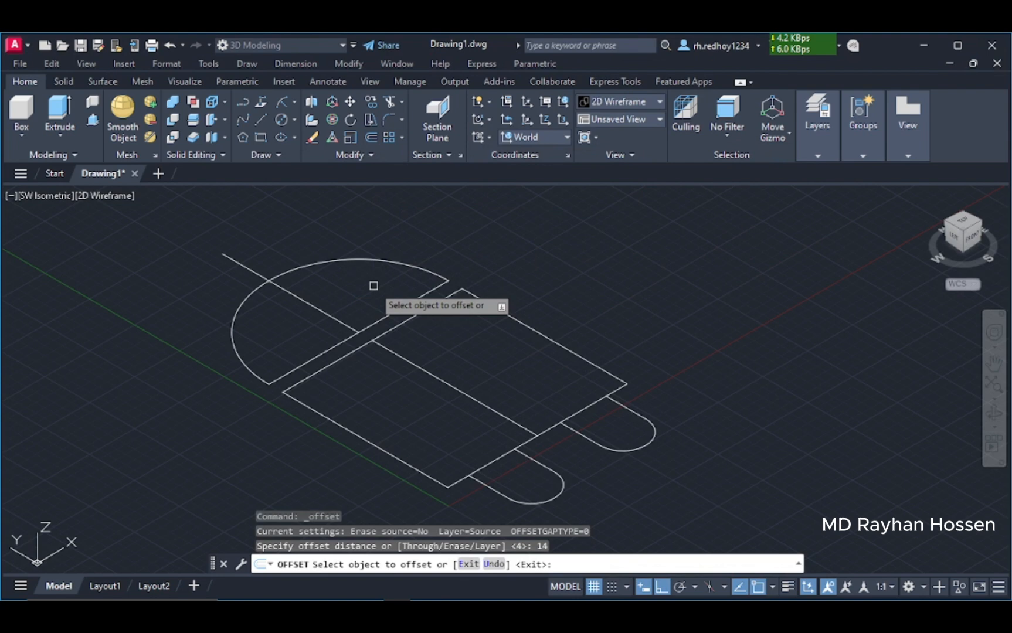
{"action": "left_click", "coordinate": [387, 315]}
{"action": "left_click", "coordinate": [376, 301]}
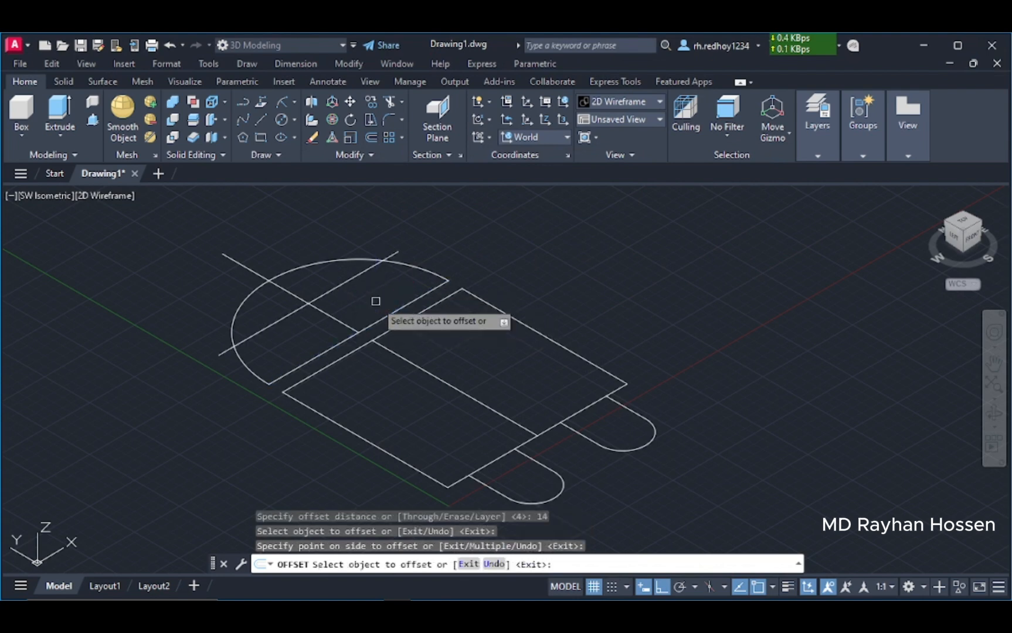
Offset the dome's centre line by 11 to both sides.
{"action": "left_click", "coordinate": [343, 320]}
{"action": "left_click", "coordinate": [360, 304]}
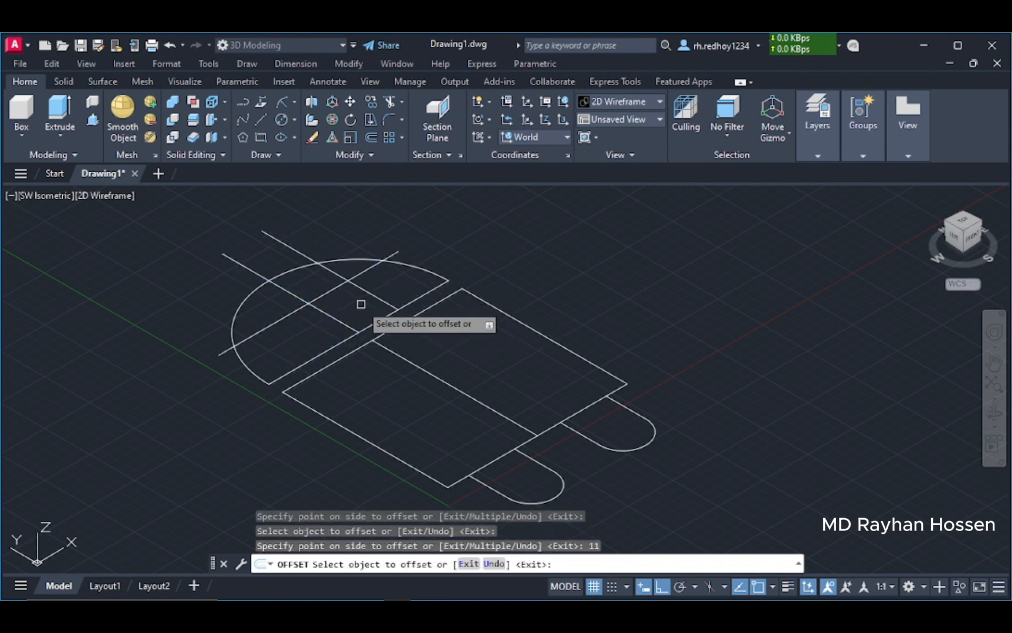
{"action": "left_click", "coordinate": [337, 320]}
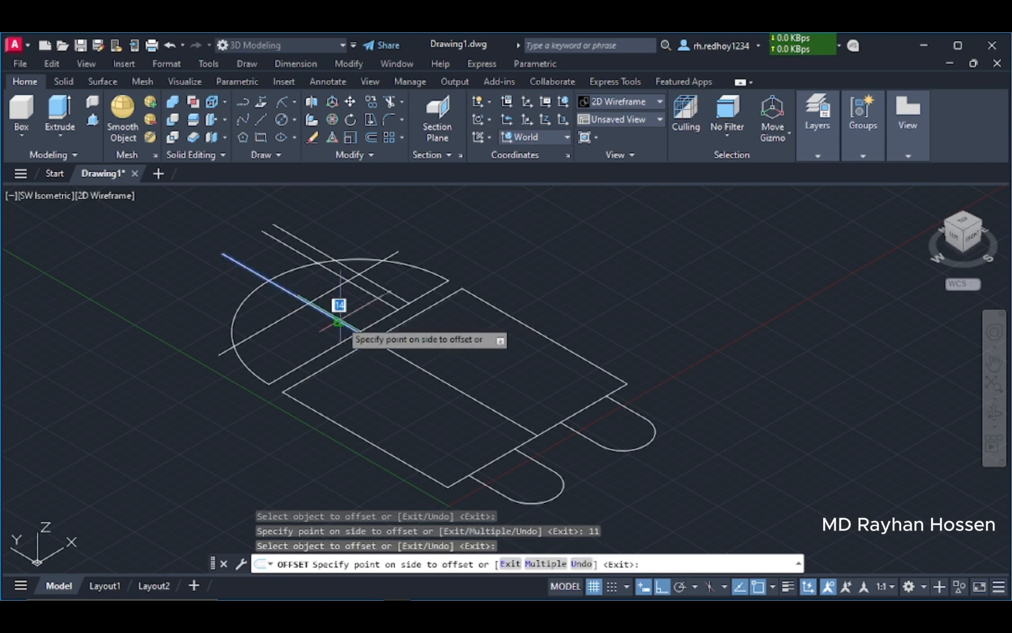
{"action": "left_click", "coordinate": [312, 339]}
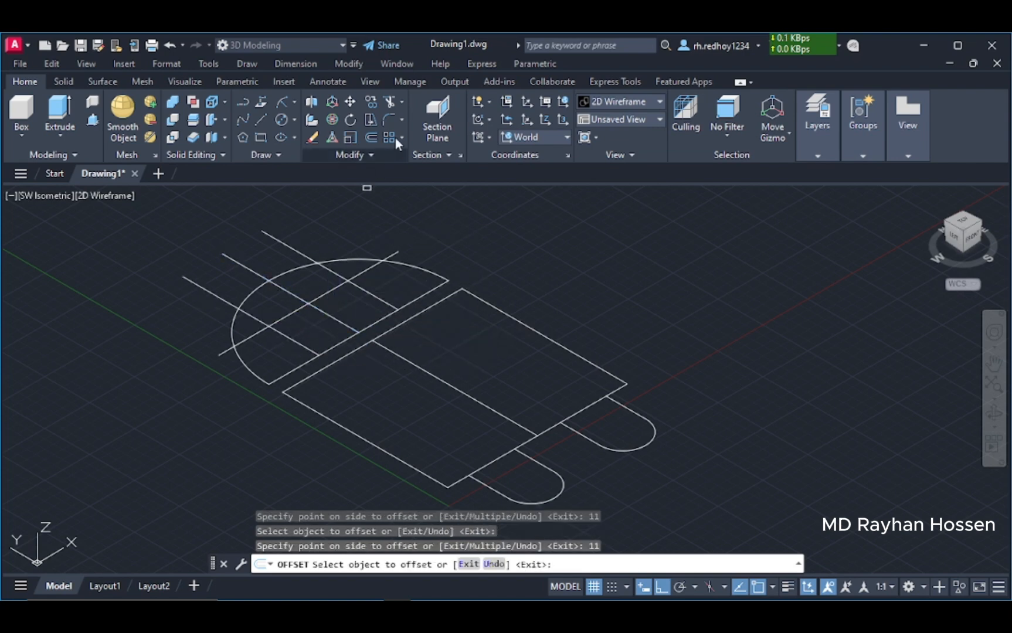
Draw a circle of diameter 5 where the 14 offset line crosses the 11 offset line farther from the green axis.
{"action": "scroll", "coordinate": [410, 227], "scroll_direction": "up", "scroll_amount": 2}
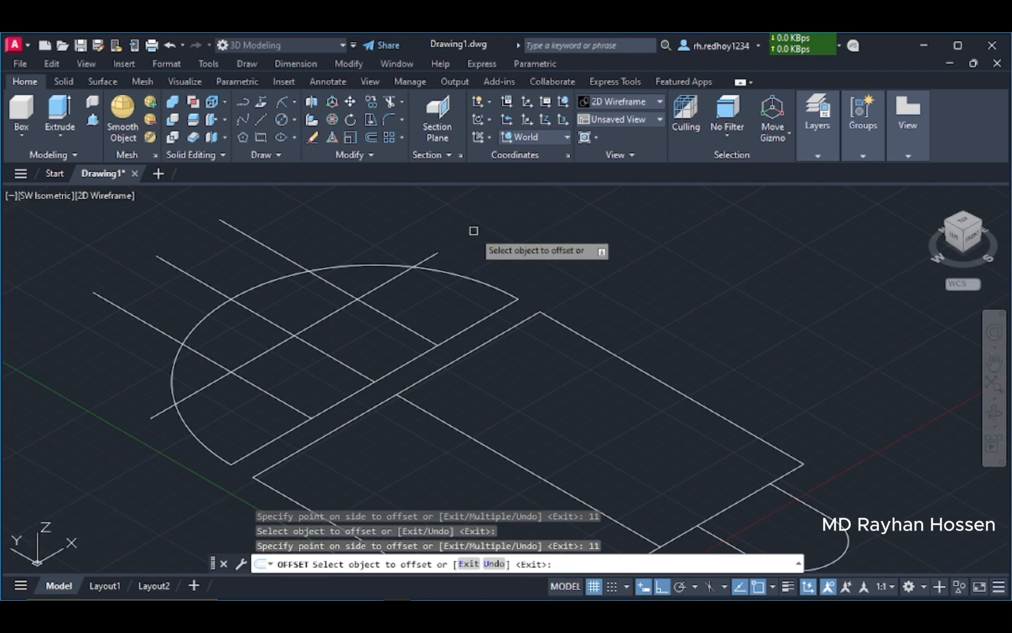
{"action": "left_click", "coordinate": [295, 120]}
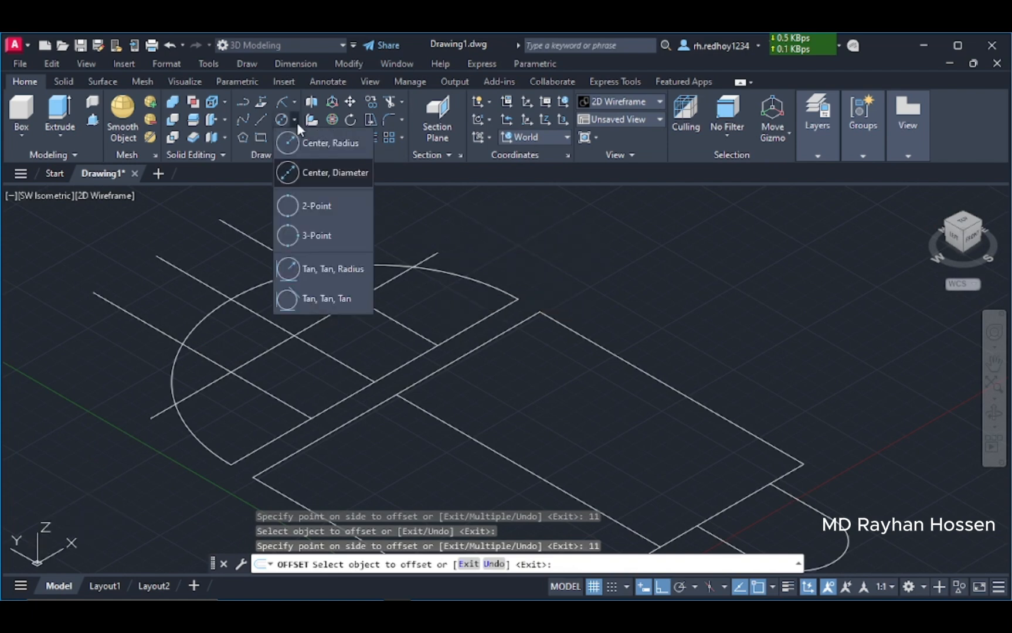
{"action": "left_click", "coordinate": [317, 171]}
{"action": "left_click", "coordinate": [357, 299]}
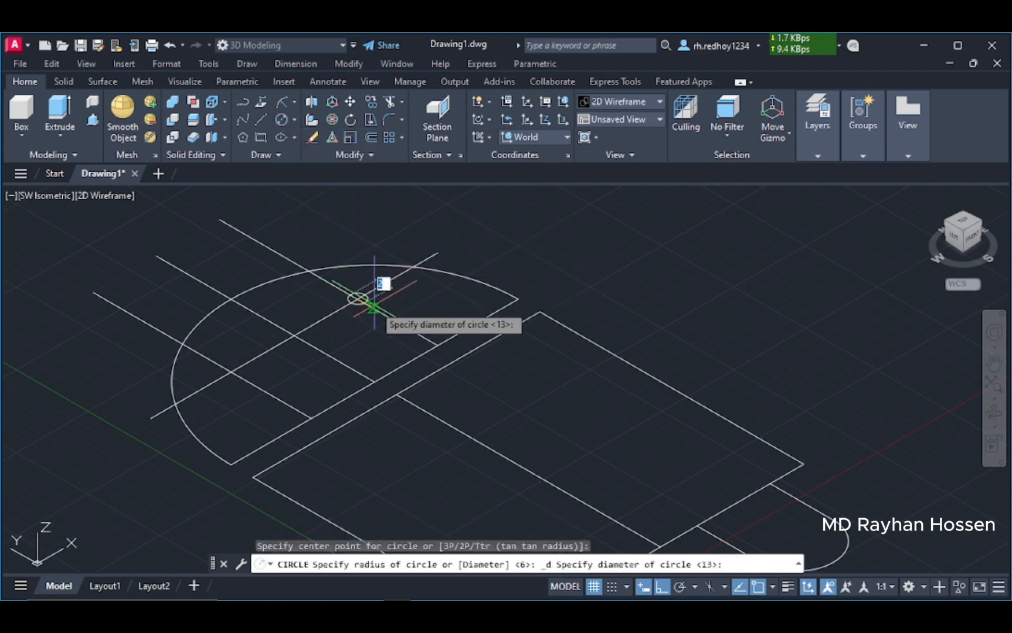
{"action": "type", "text": "5"}
{"action": "key", "text": "Return"}
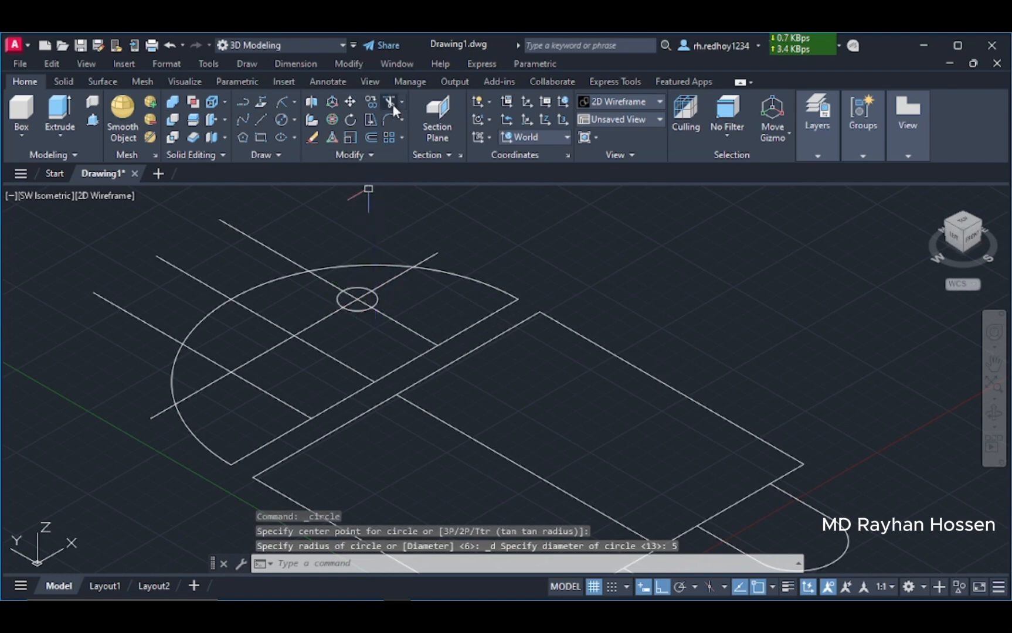
Trim the construction line ends outside the dome, the 14 offset line between the 11 offset lines, and the pieces in and beside the eye circle.
{"action": "left_click", "coordinate": [390, 102]}
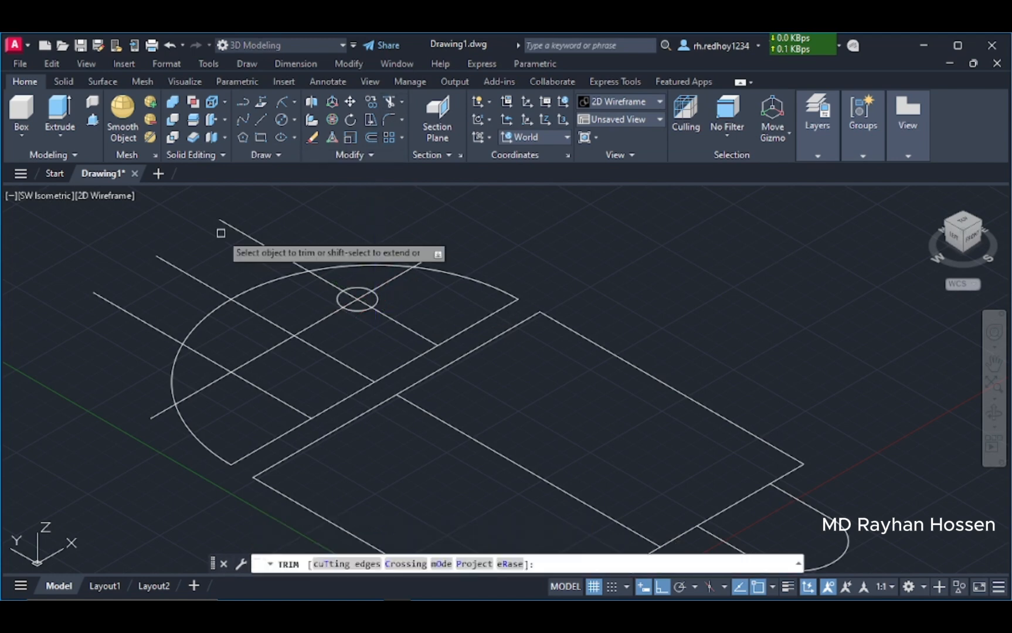
{"action": "left_click", "coordinate": [258, 239]}
{"action": "left_click", "coordinate": [167, 334]}
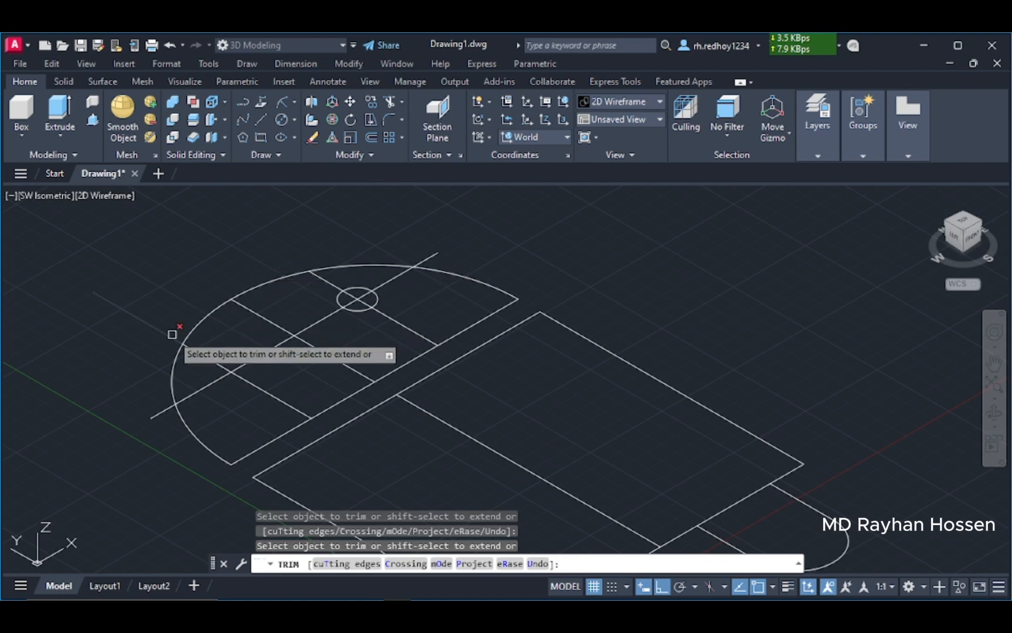
{"action": "left_click", "coordinate": [281, 340]}
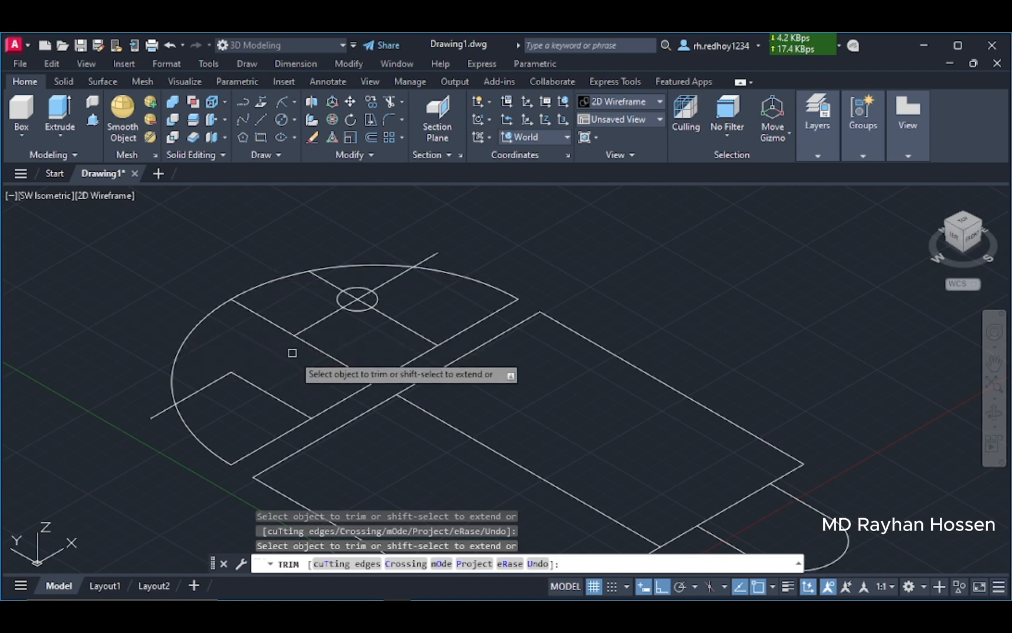
{"action": "left_click", "coordinate": [433, 255]}
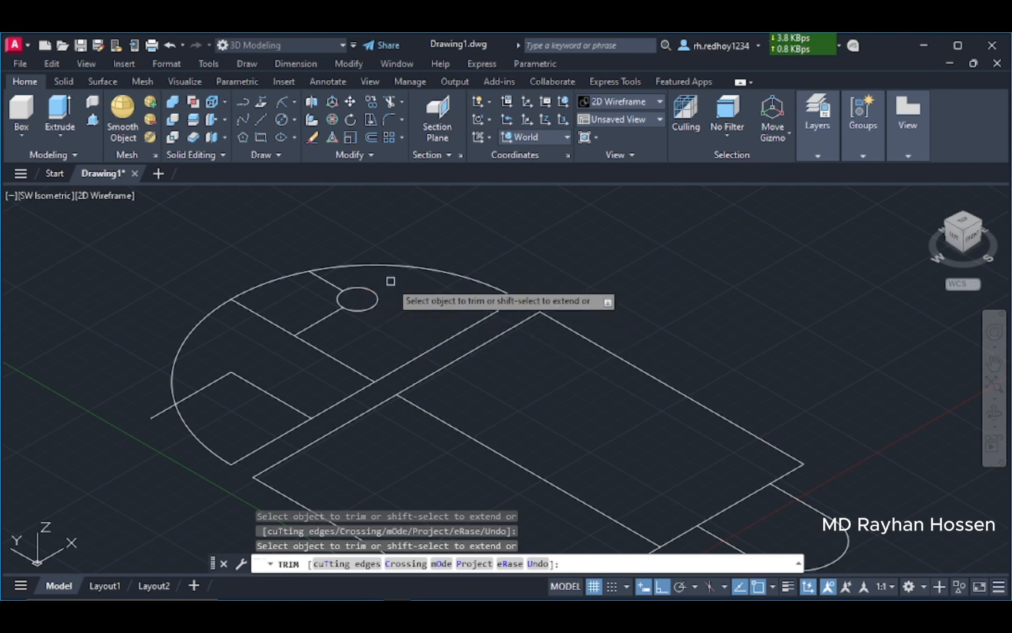
{"action": "left_click", "coordinate": [324, 320]}
{"action": "key", "text": "Escape"}
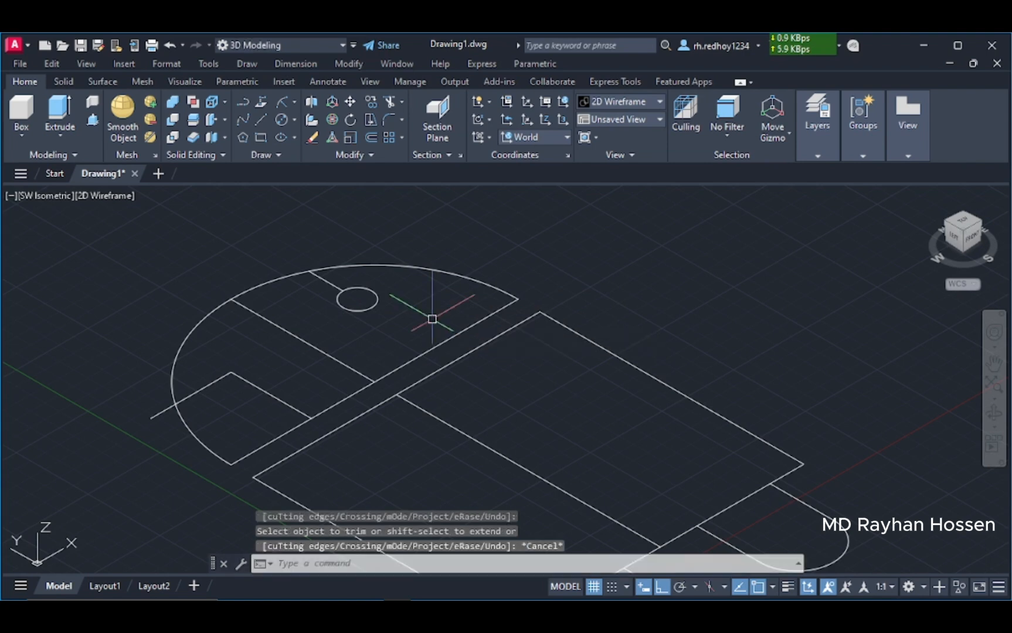
Draw an antenna line 13 long at 60° from where the eye's construction line meets the dome arc.
{"action": "middle_click_drag", "start_coordinate": [432, 319], "coordinate": [458, 353]}
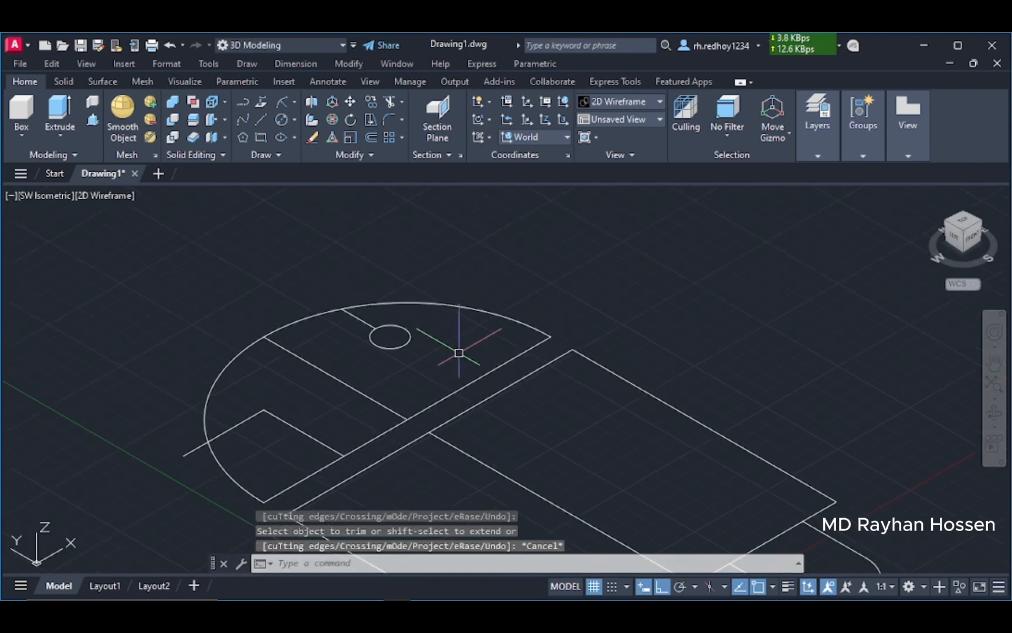
{"action": "left_click", "coordinate": [261, 121]}
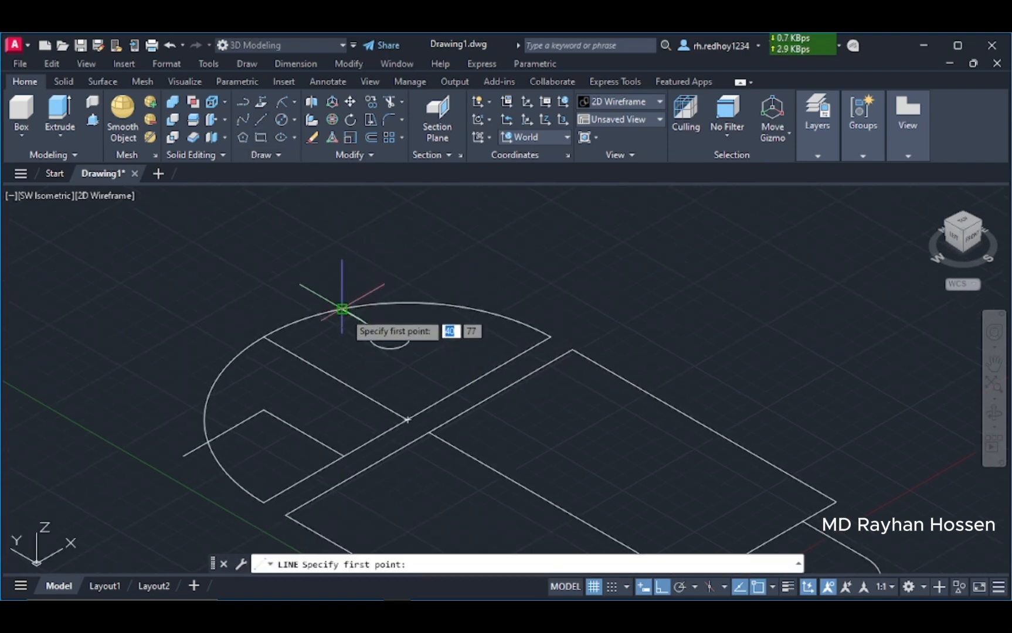
{"action": "left_click", "coordinate": [342, 308]}
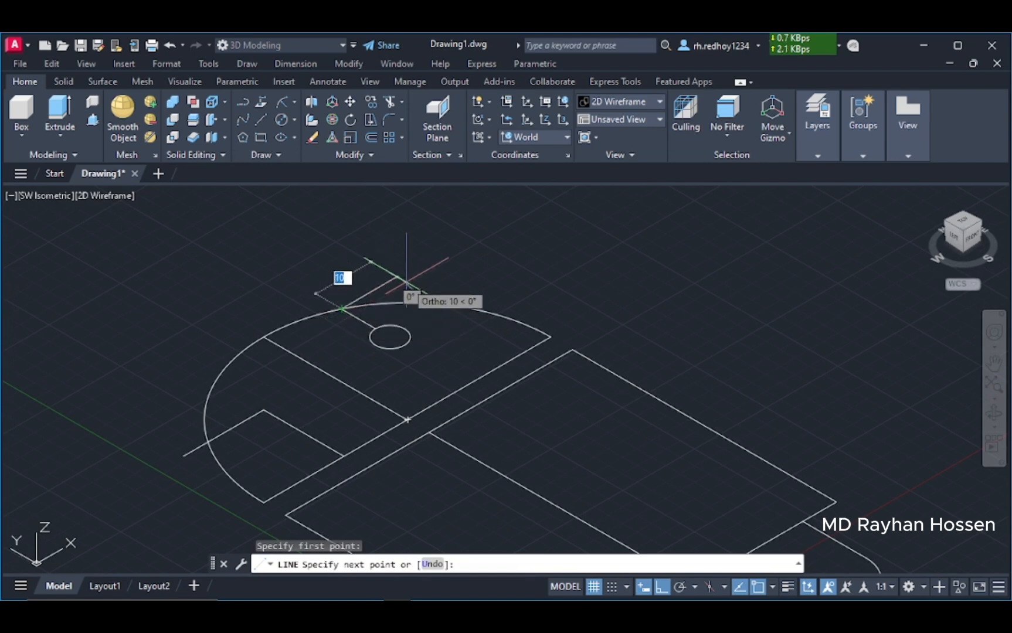
{"action": "key", "text": "F8"}
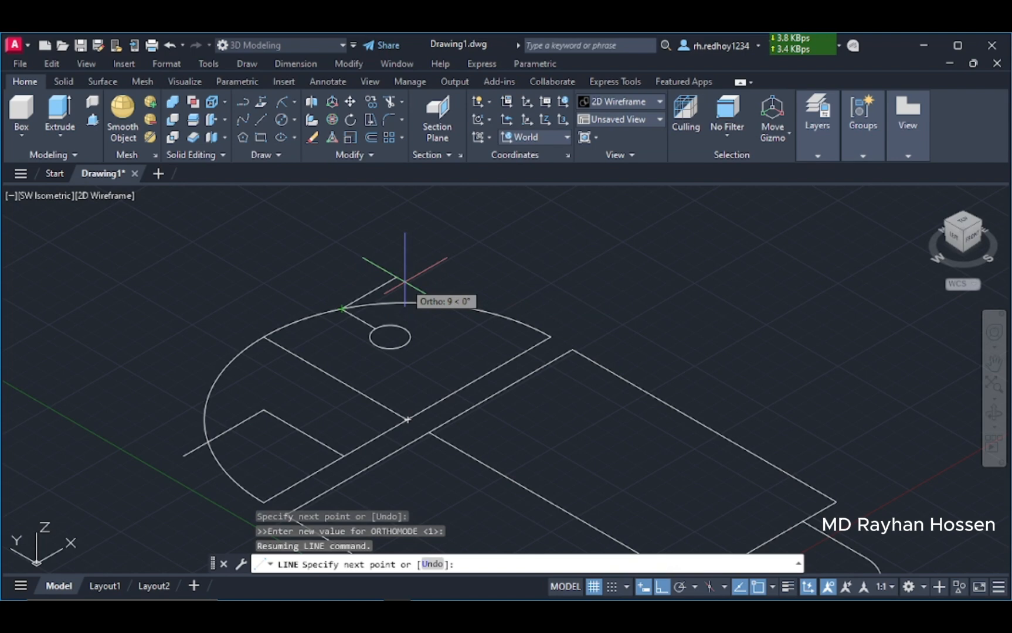
{"action": "type", "text": "13"}
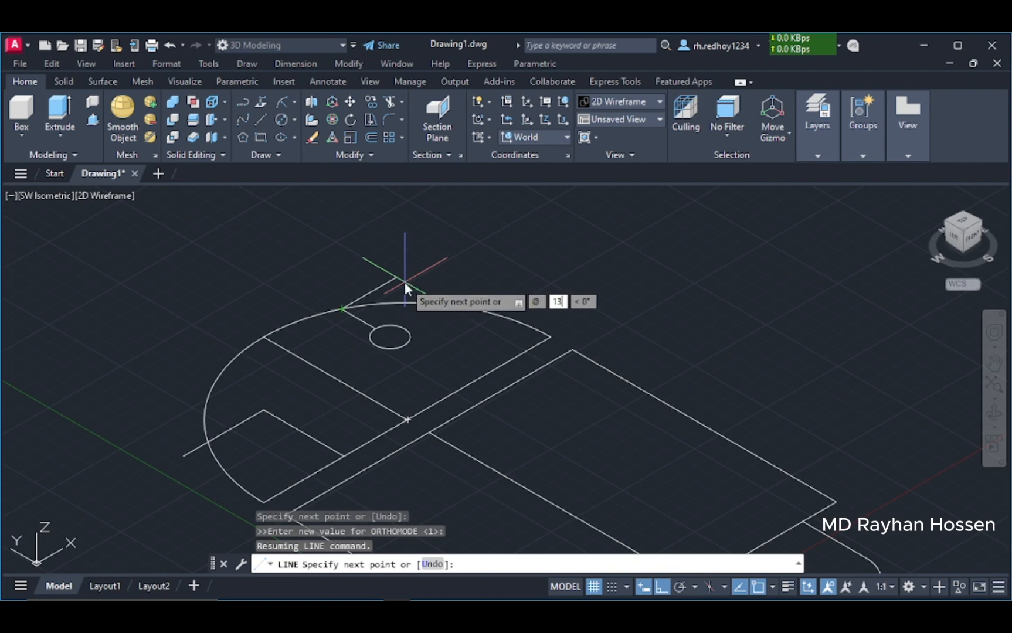
{"action": "key", "text": "Tab"}
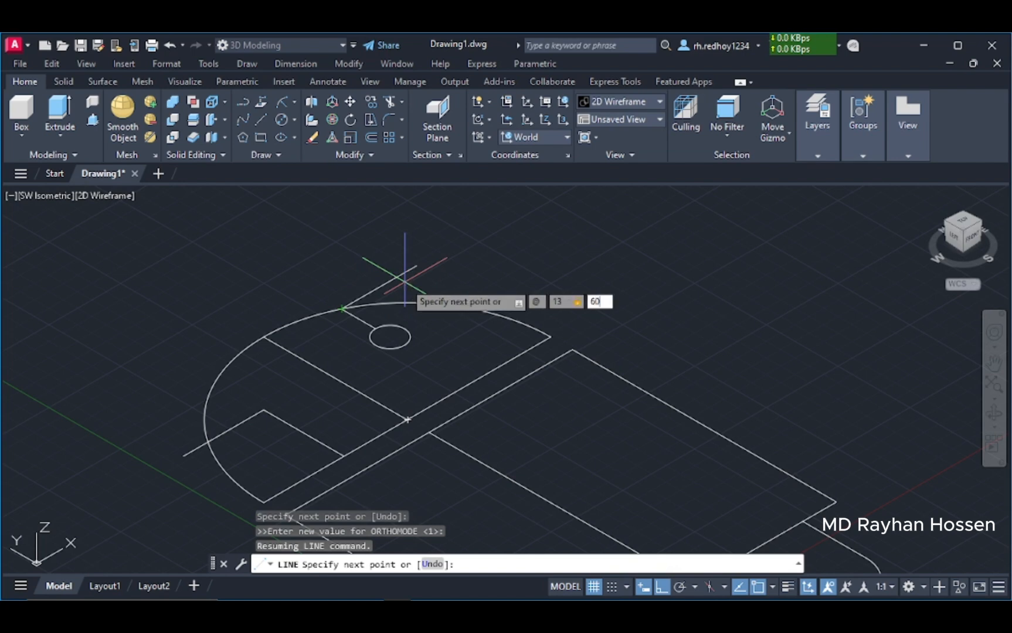
{"action": "key", "text": "Return"}
{"action": "key", "text": "Return"}
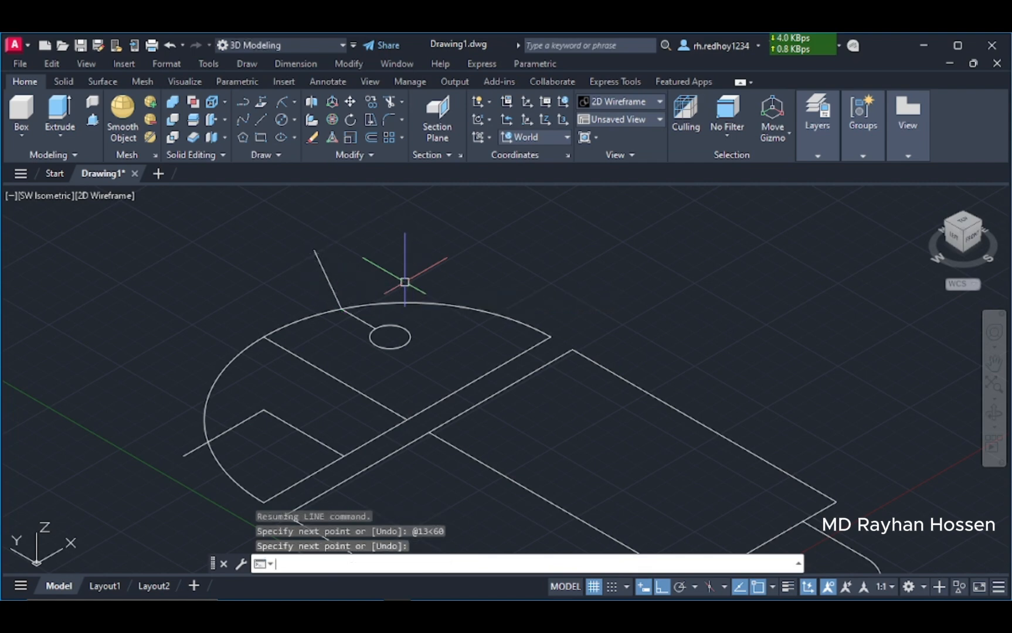
Consult the reference drawing for the antenna width, and offset the antenna line by 1.5 towards the farther end of the dome.
{"action": "left_click", "coordinate": [372, 139]}
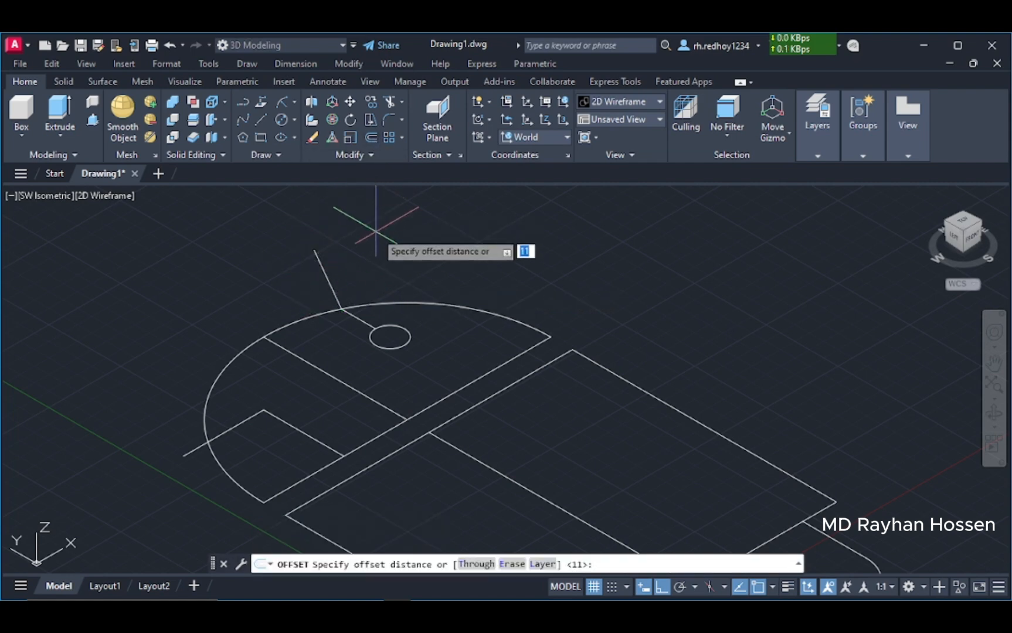
{"action": "left_click", "coordinate": [426, 594]}
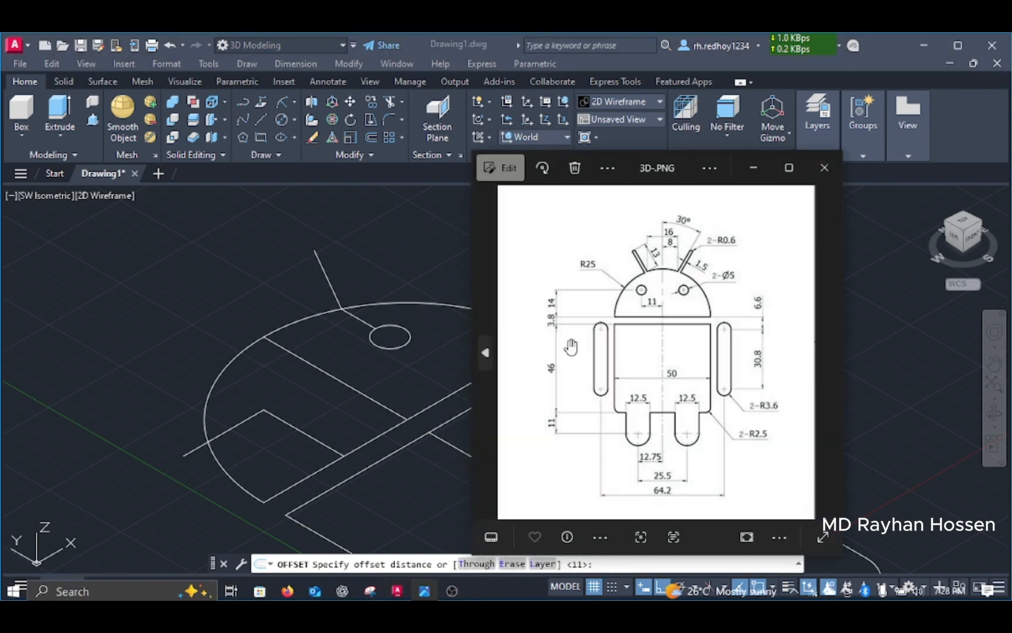
{"action": "scroll", "coordinate": [680, 279], "scroll_direction": "up", "scroll_amount": 3}
{"action": "scroll", "coordinate": [680, 278], "scroll_direction": "up", "scroll_amount": 2}
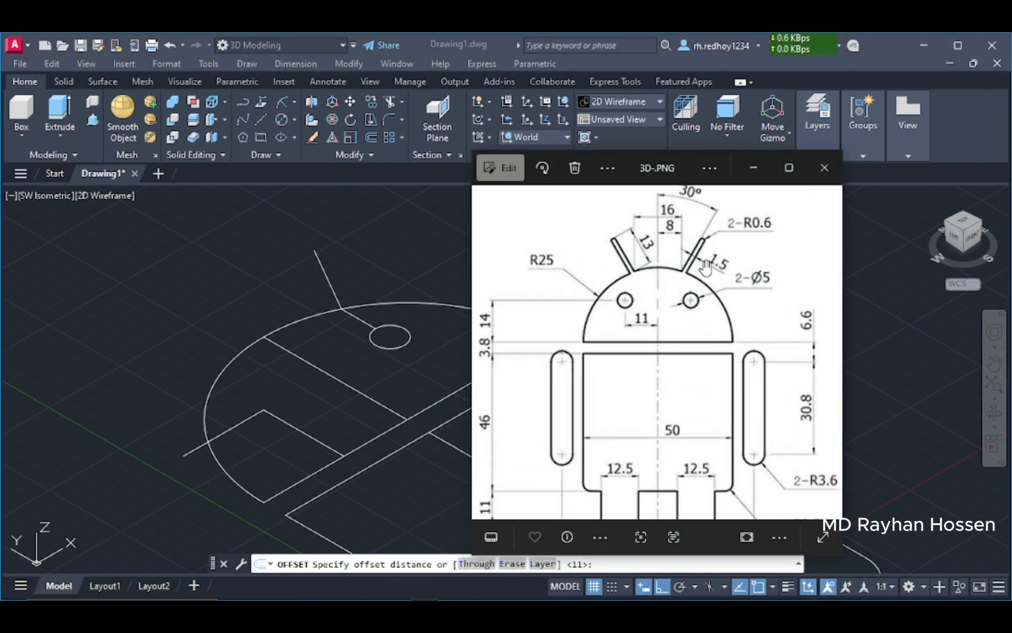
{"action": "left_click", "coordinate": [752, 168]}
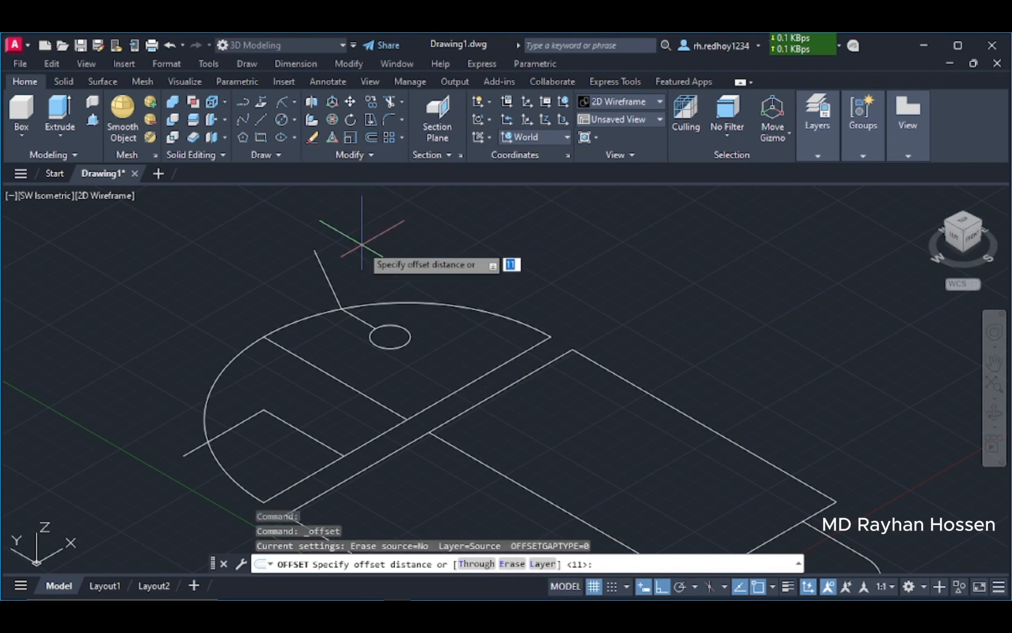
{"action": "type", "text": "1.5"}
{"action": "key", "text": "Return"}
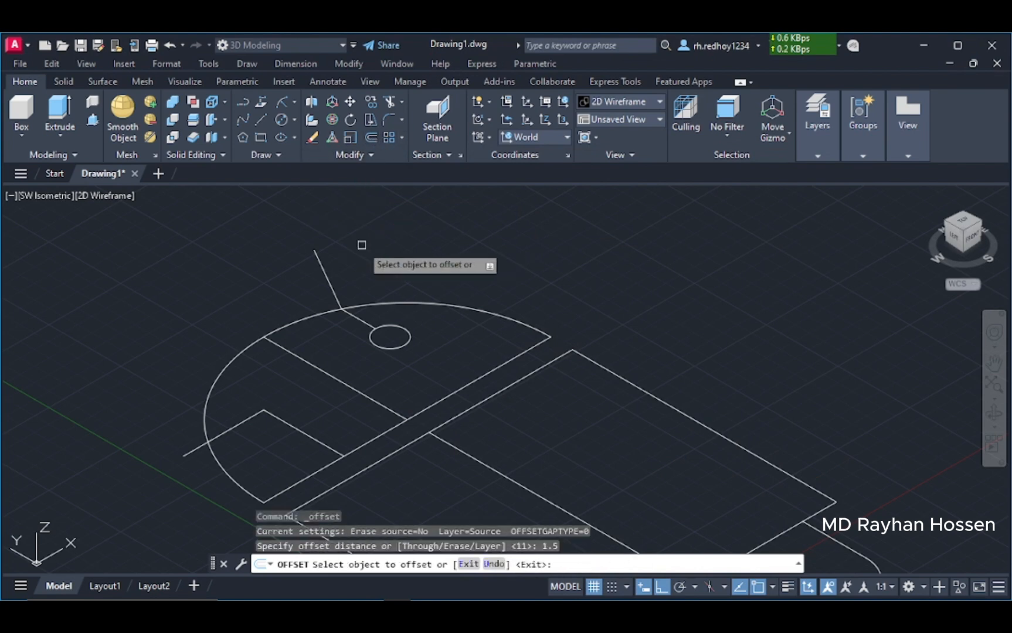
{"action": "left_click", "coordinate": [321, 262]}
{"action": "left_click", "coordinate": [399, 251]}
{"action": "scroll", "coordinate": [416, 288], "scroll_direction": "up", "scroll_amount": 6}
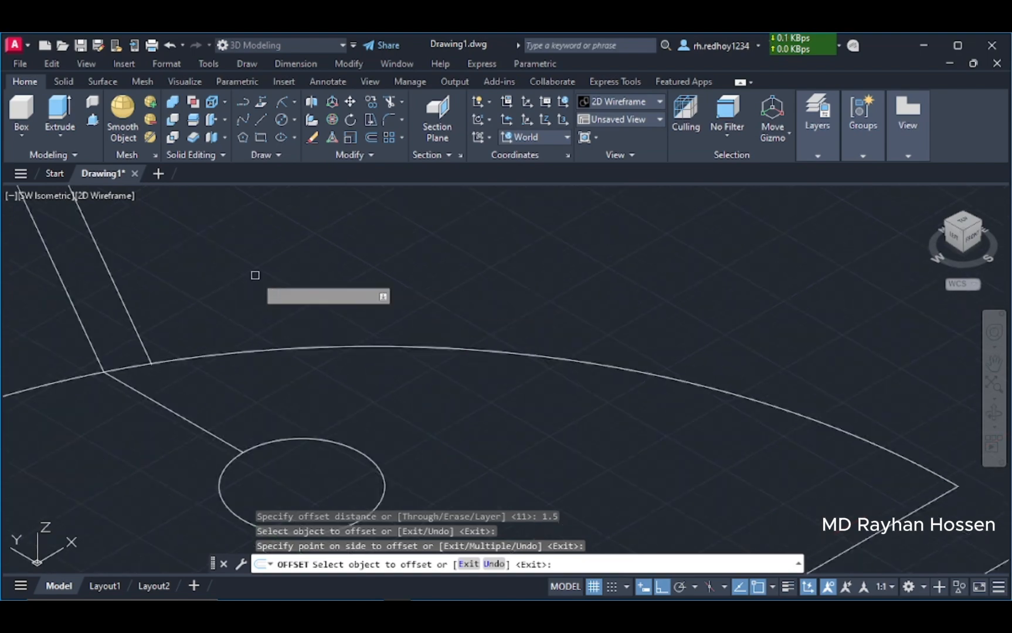
{"action": "middle_click_drag", "start_coordinate": [253, 276], "coordinate": [450, 276]}
{"action": "scroll", "coordinate": [486, 296], "scroll_direction": "down", "scroll_amount": 6}
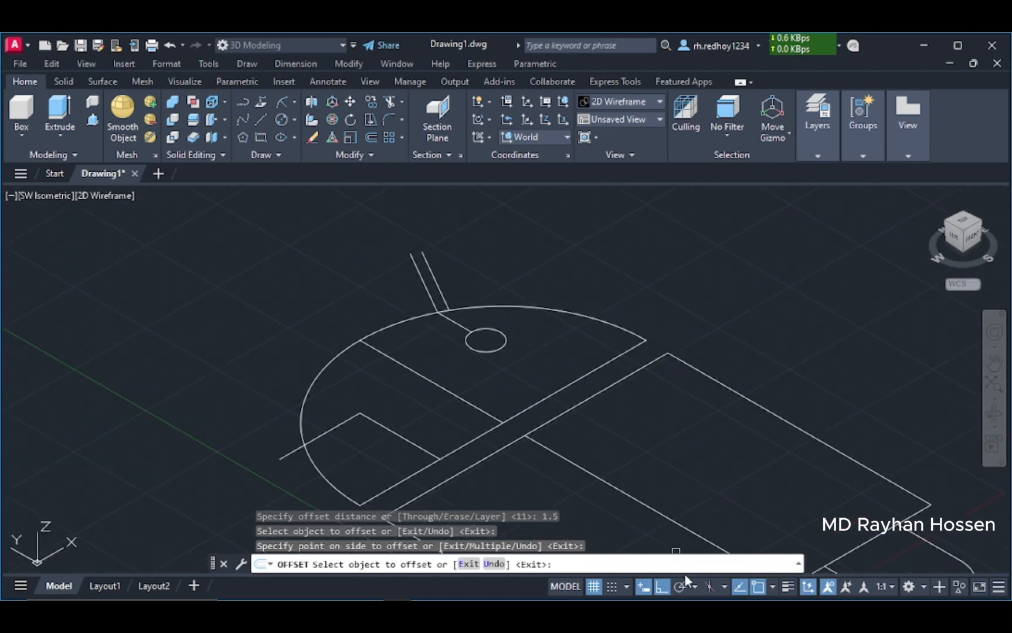
Draw a two-point circle spanning the free ends of the two antenna lines.
{"action": "mouse_move", "coordinate": [701, 476]}
{"action": "middle_mouse_down", "text": "shift"}
{"action": "mouse_move", "coordinate": [707, 411]}
{"action": "mouse_move", "coordinate": [766, 387]}
{"action": "mouse_move", "coordinate": [697, 448]}
{"action": "mouse_move", "coordinate": [654, 462]}
{"action": "middle_mouse_up", "text": "shift"}
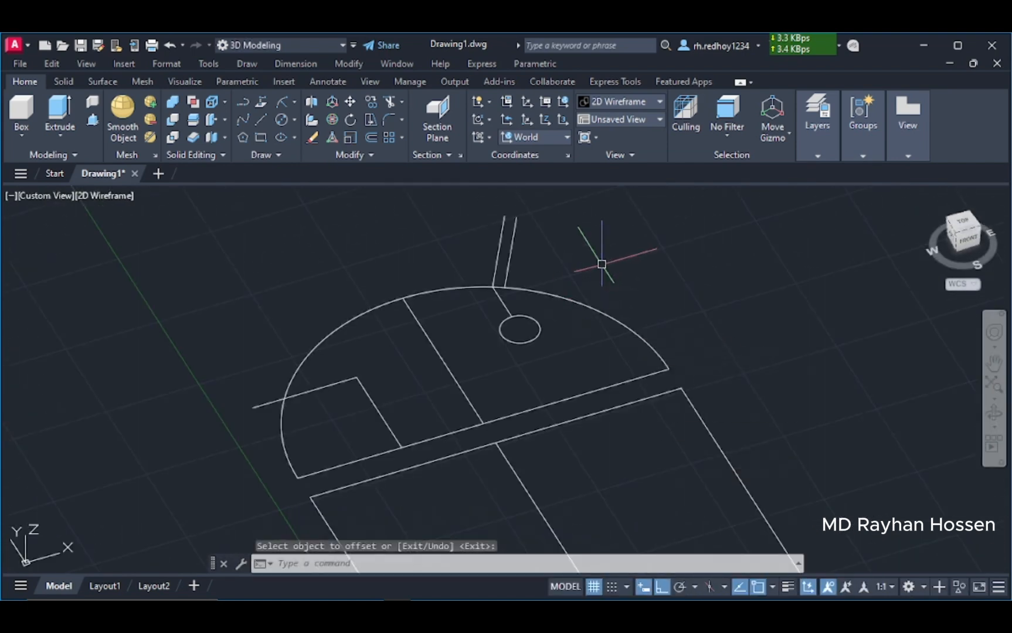
{"action": "scroll", "coordinate": [604, 269], "scroll_direction": "up", "scroll_amount": 2}
{"action": "scroll", "coordinate": [315, 191], "scroll_direction": "up", "scroll_amount": 1}
{"action": "left_click", "coordinate": [293, 120]}
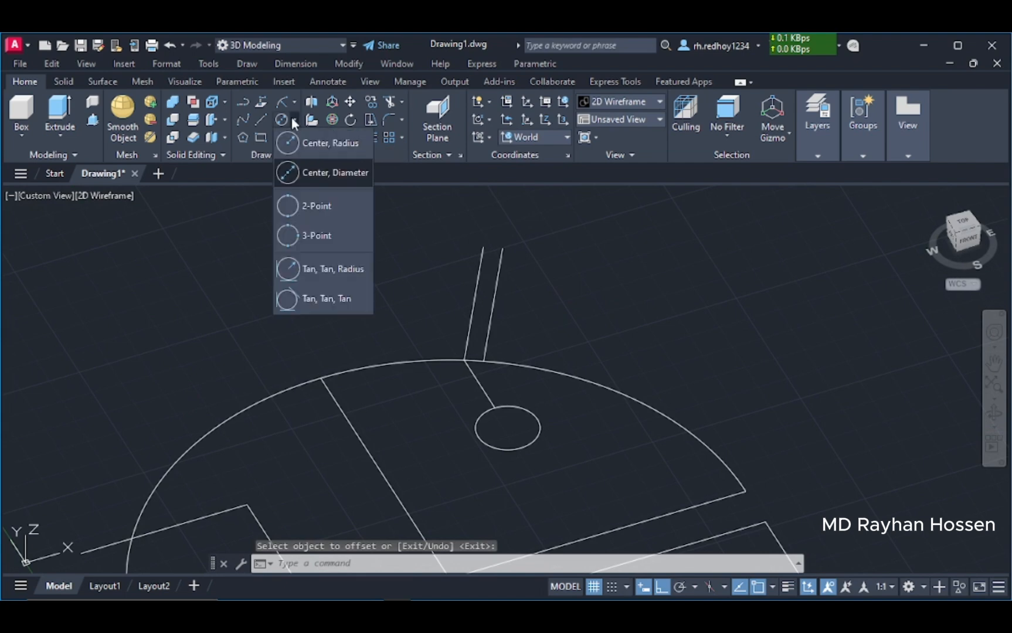
{"action": "left_click", "coordinate": [311, 215]}
{"action": "left_click", "coordinate": [484, 247]}
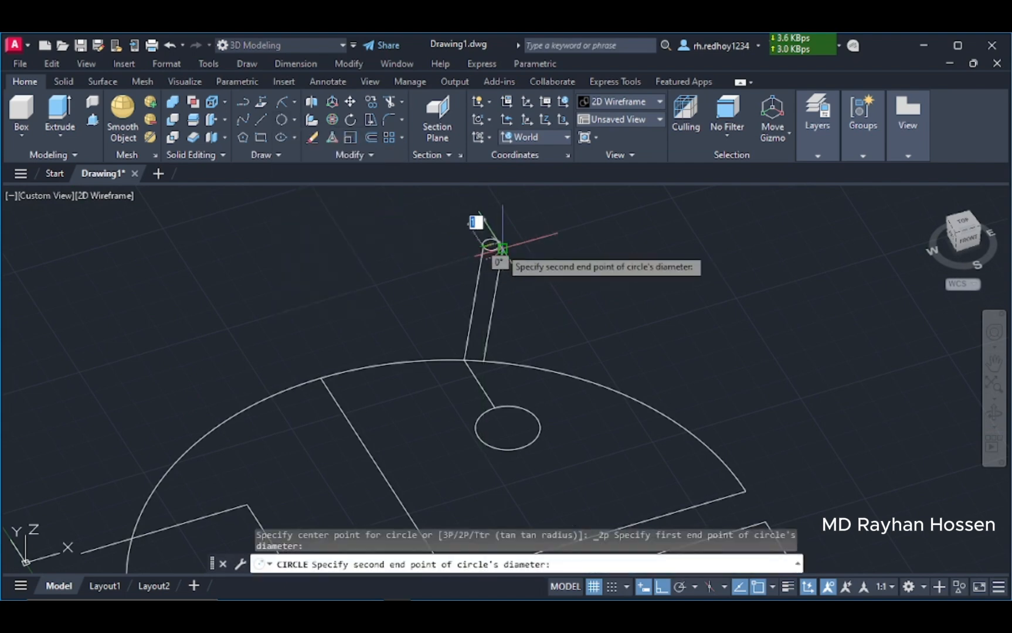
{"action": "left_click", "coordinate": [502, 249]}
{"action": "key", "text": "space"}
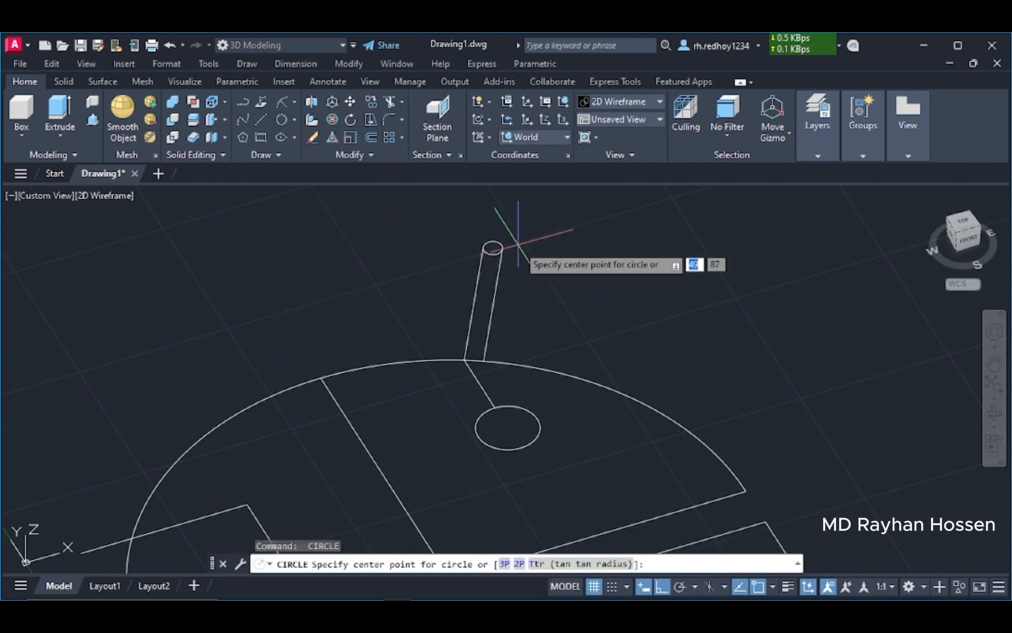
Trim the inner half of the antenna's end circle and remove the leftover line between the dome arc and the eye.
{"action": "left_click", "coordinate": [392, 104]}
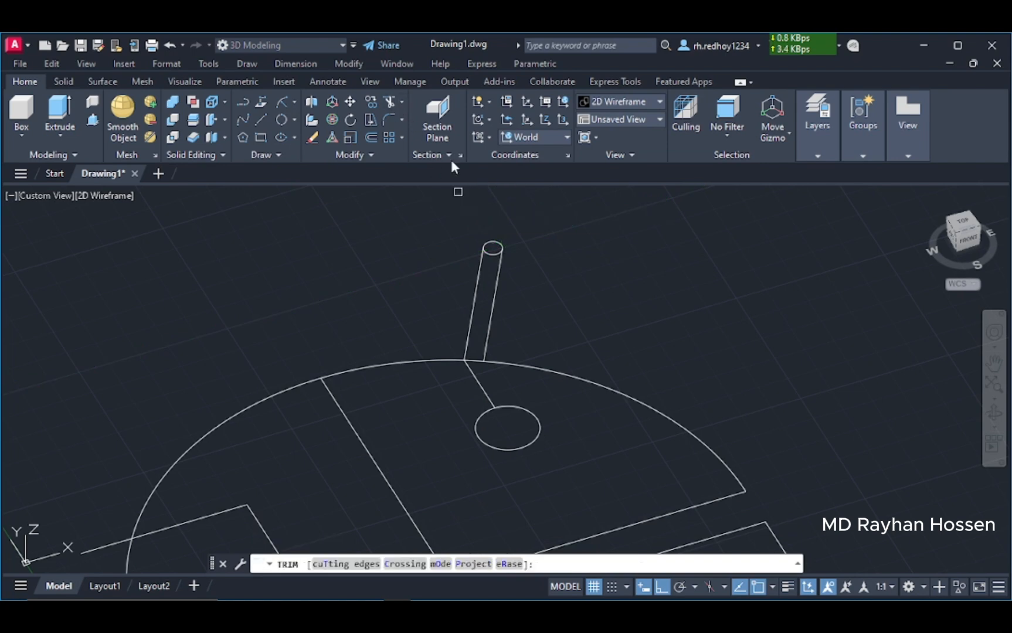
{"action": "left_click", "coordinate": [491, 253]}
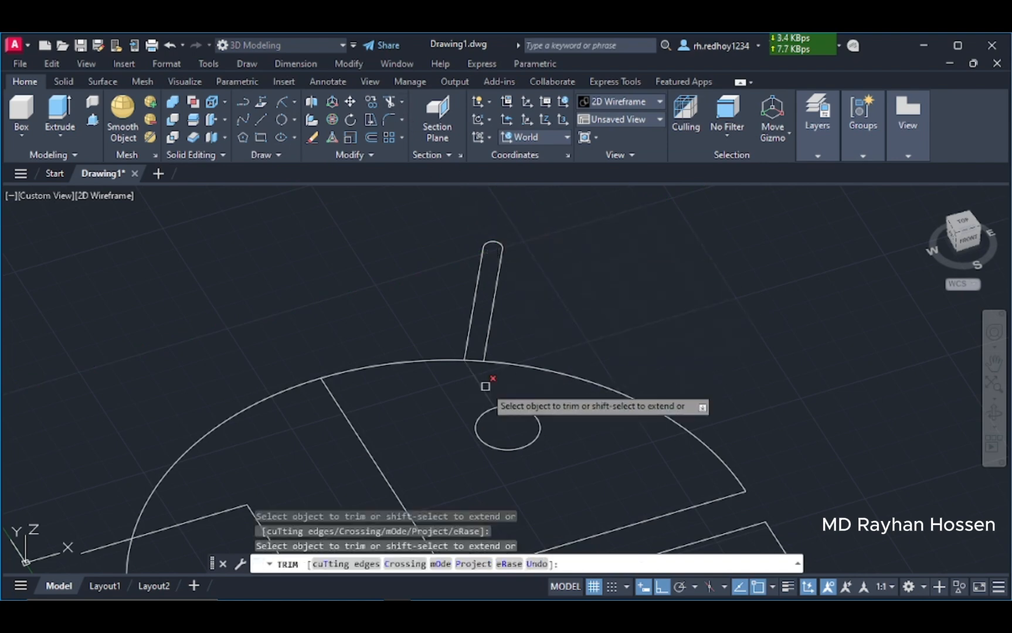
{"action": "scroll", "coordinate": [487, 384], "scroll_direction": "down", "scroll_amount": 4}
{"action": "middle_click_drag", "start_coordinate": [517, 349], "coordinate": [516, 292]}
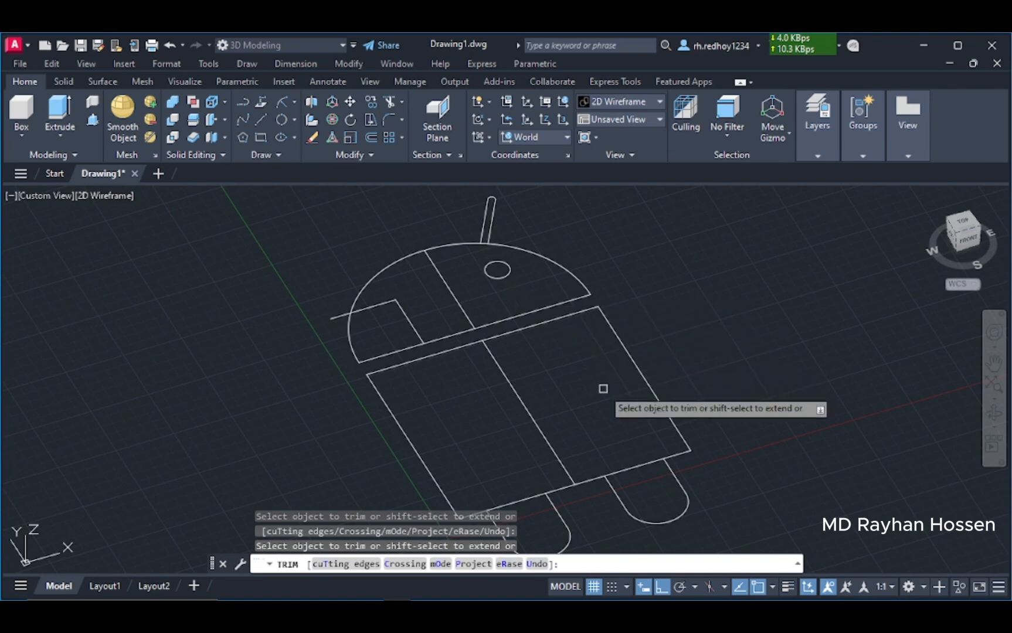
{"action": "middle_click_drag", "start_coordinate": [601, 388], "coordinate": [550, 422]}
{"action": "key", "text": "Return"}
Consult the reference drawing for the arm dimensions, and draw a line outward from the dome base's end farther from the green axis, continuing the base line.
{"action": "middle_click_drag", "start_coordinate": [628, 362], "coordinate": [558, 369]}
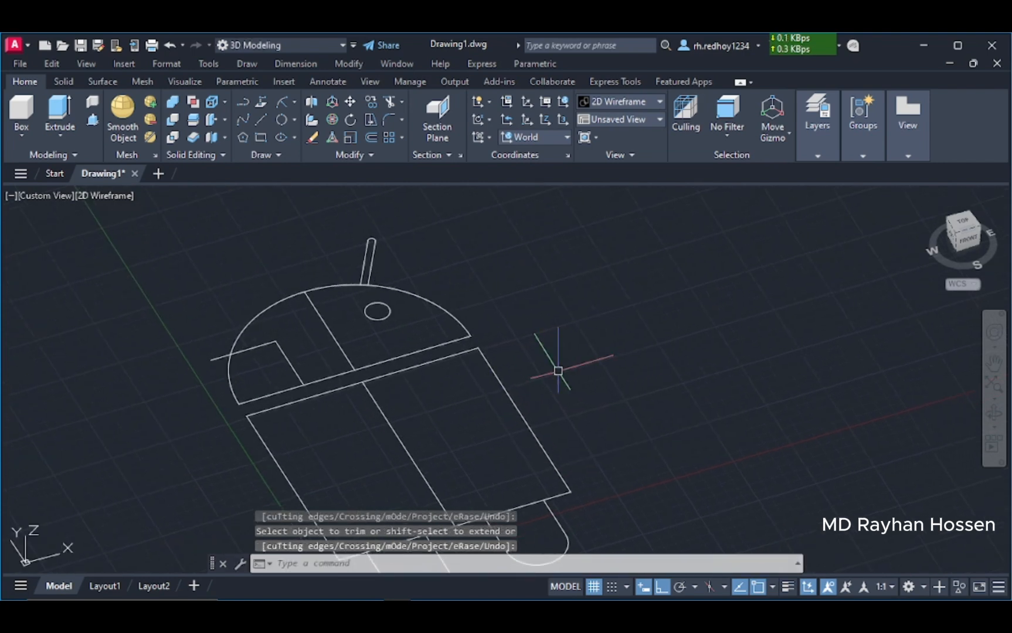
{"action": "scroll", "coordinate": [554, 377], "scroll_direction": "up", "scroll_amount": 2}
{"action": "scroll", "coordinate": [556, 382], "scroll_direction": "down", "scroll_amount": 4}
{"action": "scroll", "coordinate": [563, 390], "scroll_direction": "up", "scroll_amount": 2}
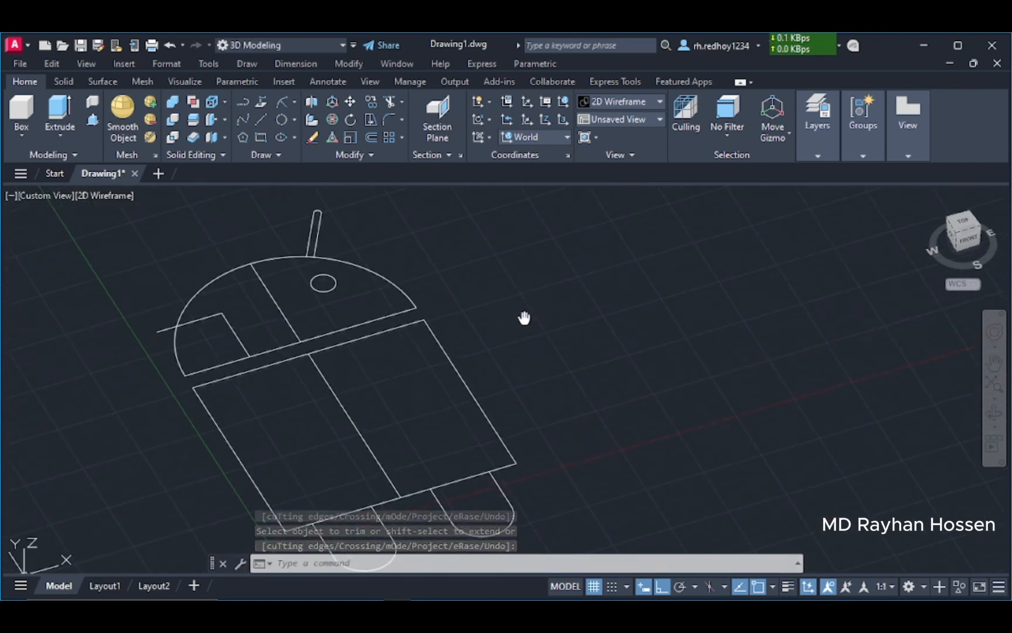
{"action": "left_click", "coordinate": [433, 588]}
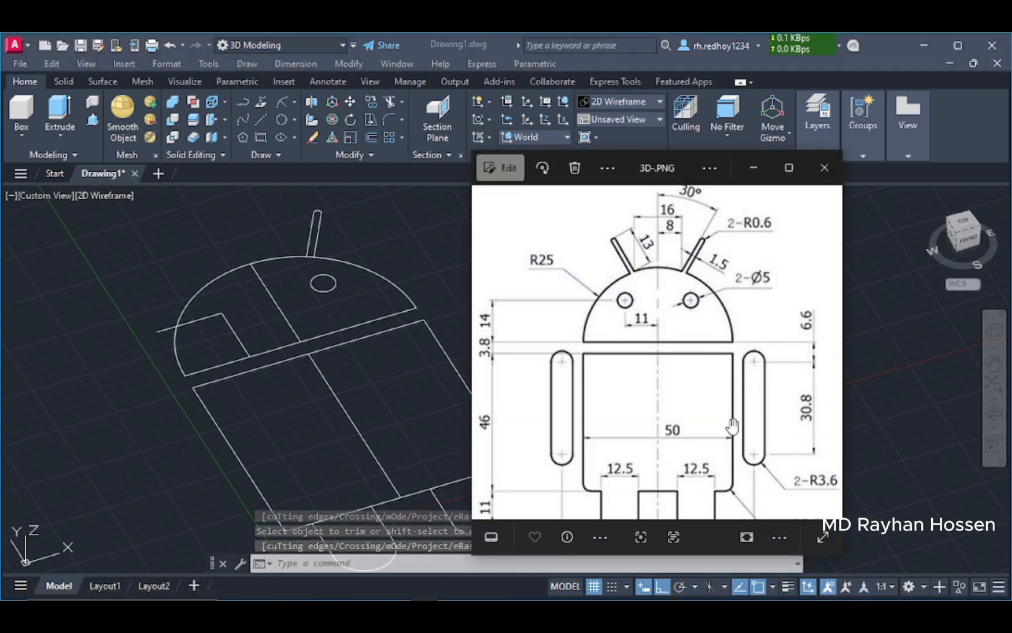
{"action": "left_click_drag", "start_coordinate": [733, 427], "coordinate": [693, 320]}
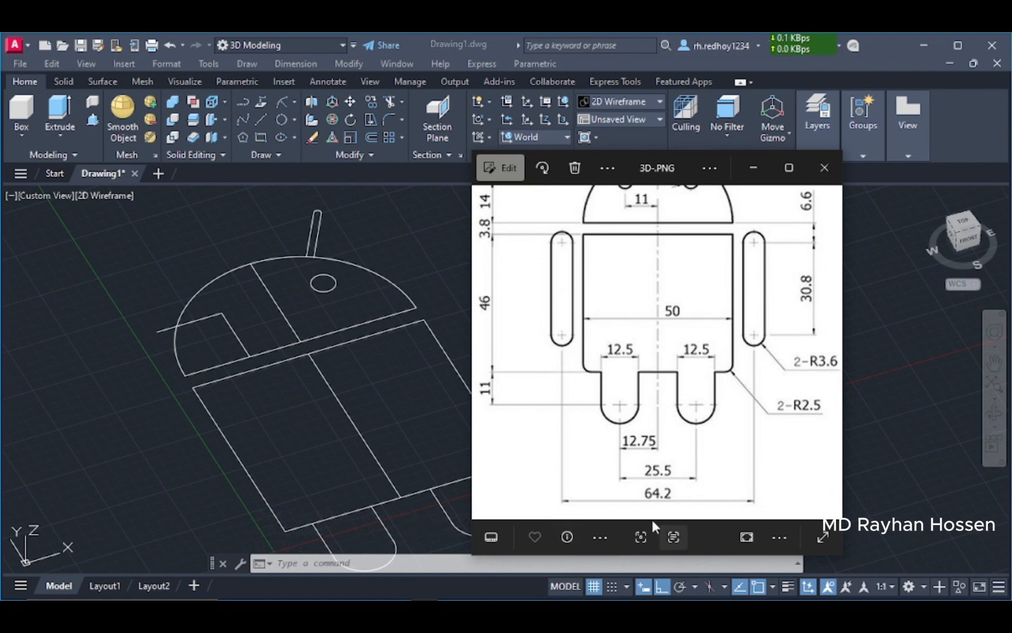
{"action": "left_click_drag", "start_coordinate": [675, 335], "coordinate": [678, 373]}
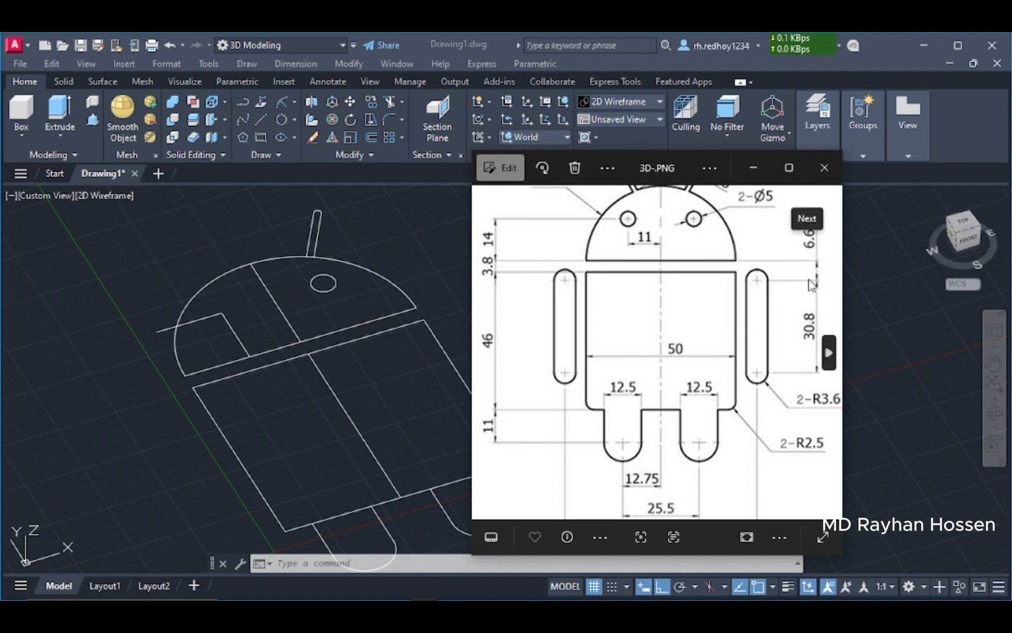
{"action": "left_click", "coordinate": [754, 169]}
{"action": "left_click", "coordinate": [261, 121]}
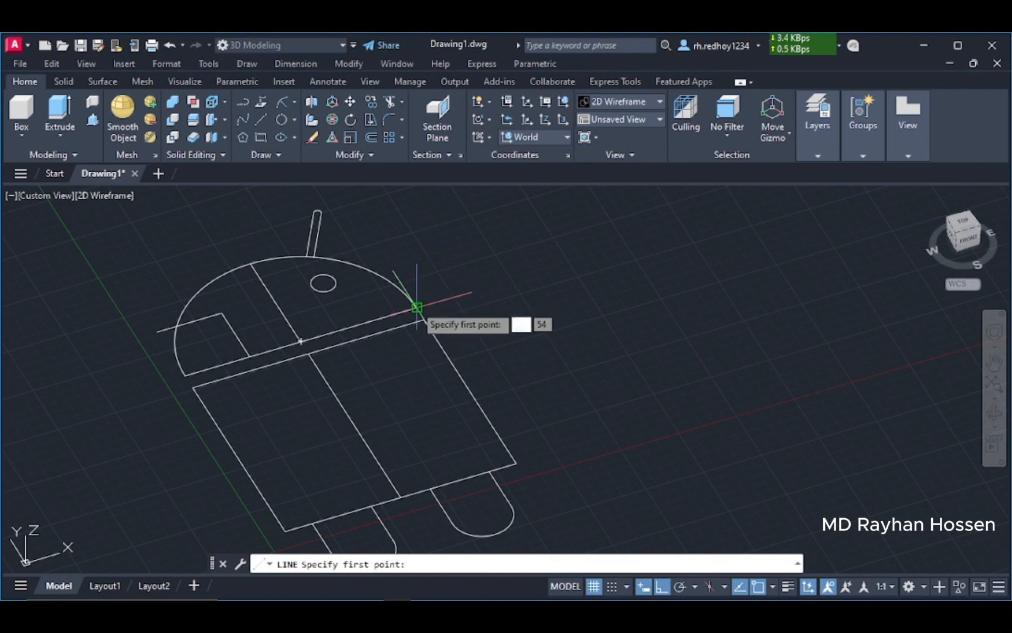
{"action": "left_click", "coordinate": [417, 306]}
{"action": "left_click", "coordinate": [555, 264]}
{"action": "key", "text": "Return"}
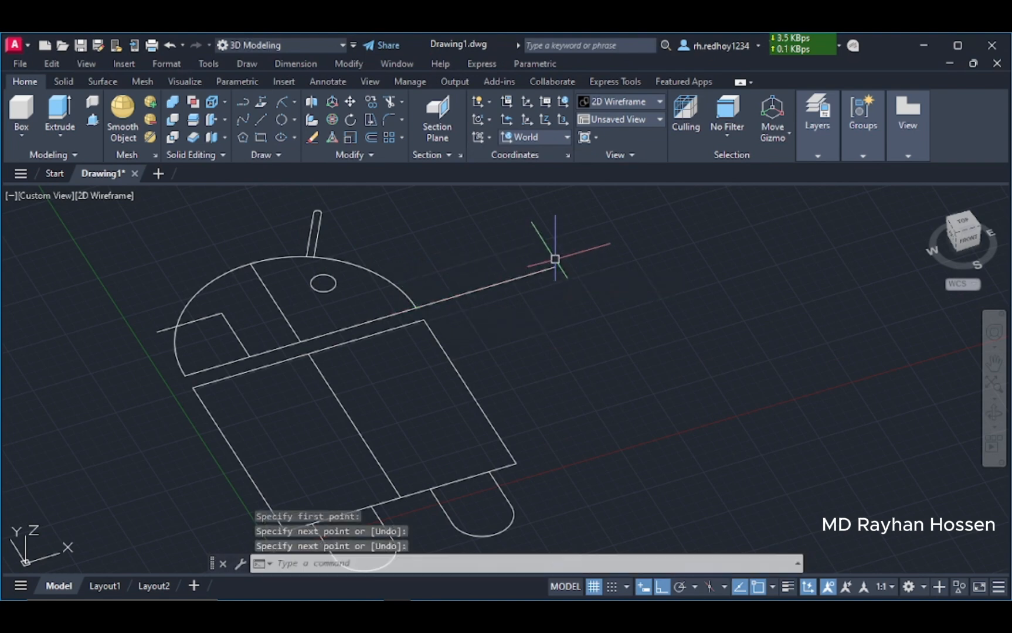
Offset the line extending from the dome's base by 6.6 towards the legs.
{"action": "left_click", "coordinate": [372, 140]}
{"action": "type", "text": "3.3"}
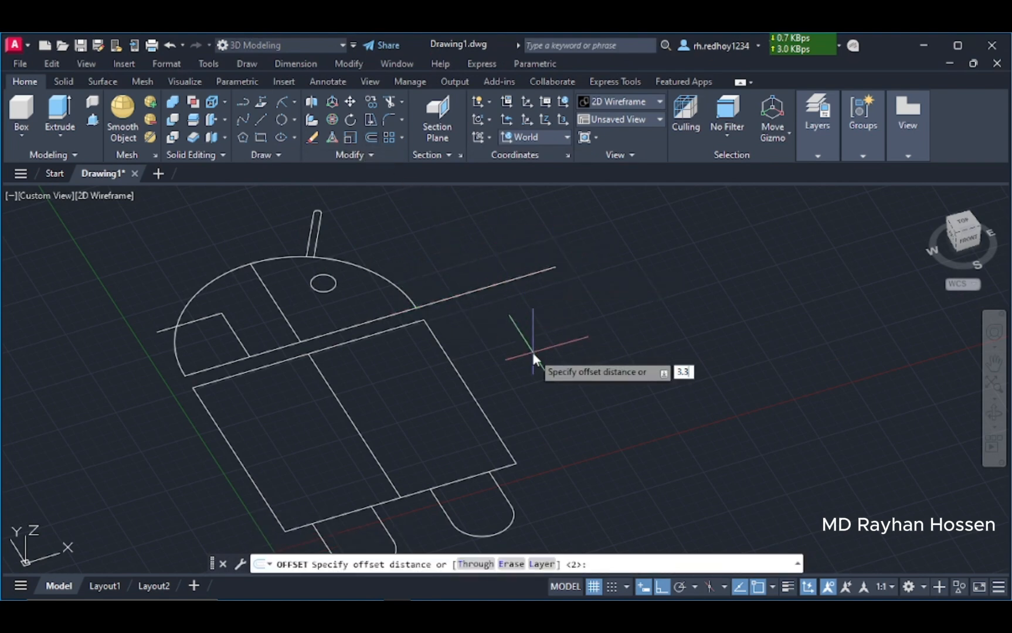
{"action": "key", "text": "BackSpace"}
{"action": "key", "text": "BackSpace"}
{"action": "key", "text": "BackSpace"}
{"action": "type", "text": "6.6"}
{"action": "key", "text": "Return"}
{"action": "left_click", "coordinate": [461, 281]}
{"action": "left_click", "coordinate": [489, 335]}
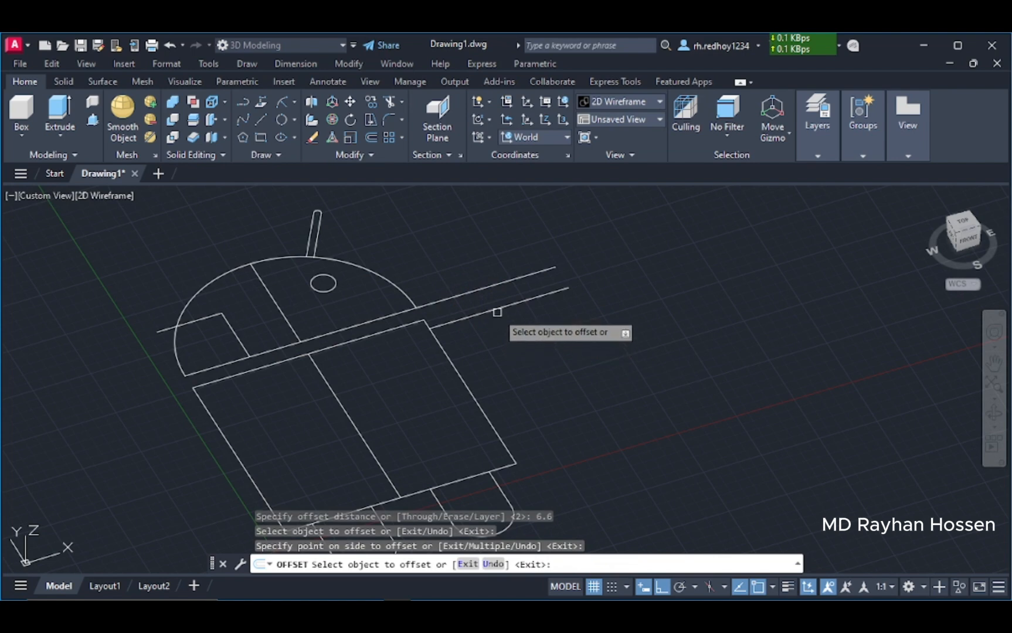
Offset the arm's upper construction line 30.8 towards the legs and the adjacent body side edge 3.5 outward.
{"action": "left_click", "coordinate": [498, 308]}
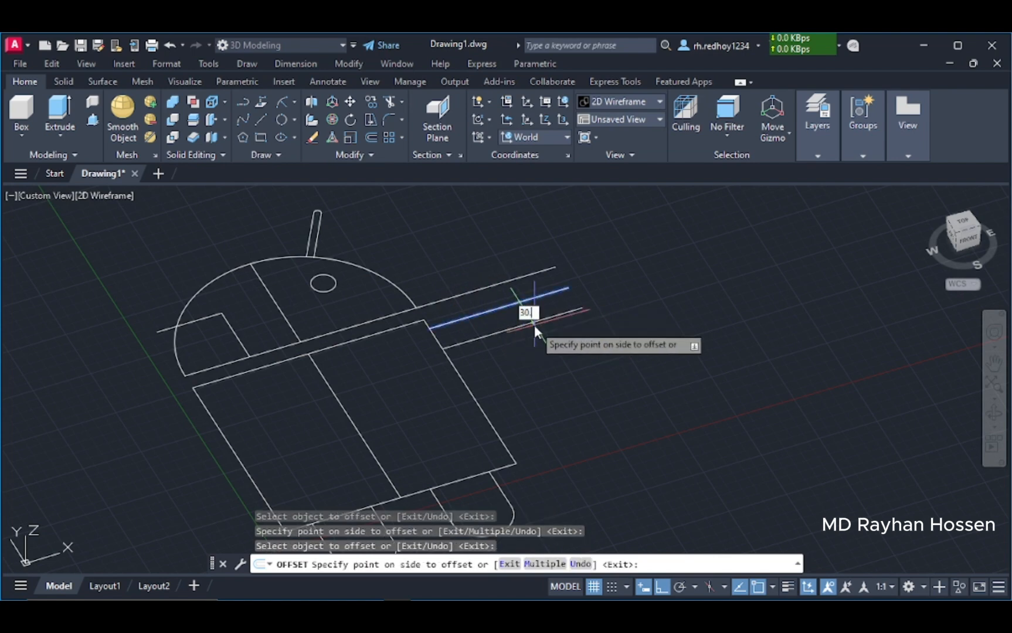
{"action": "key", "text": "Return"}
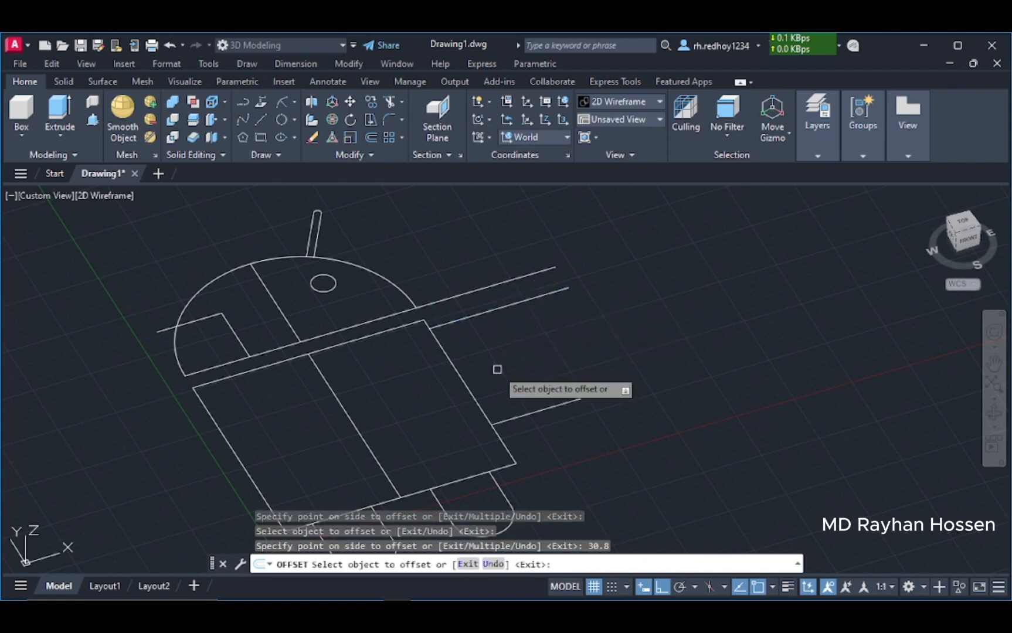
{"action": "left_click", "coordinate": [458, 371]}
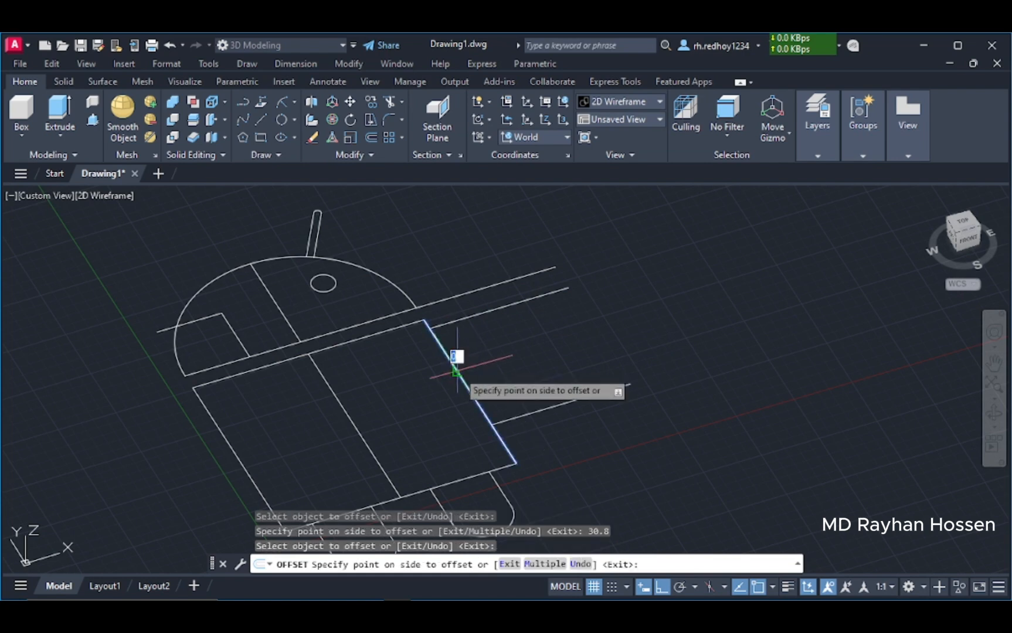
{"action": "type", "text": "3.5"}
{"action": "key", "text": "Return"}
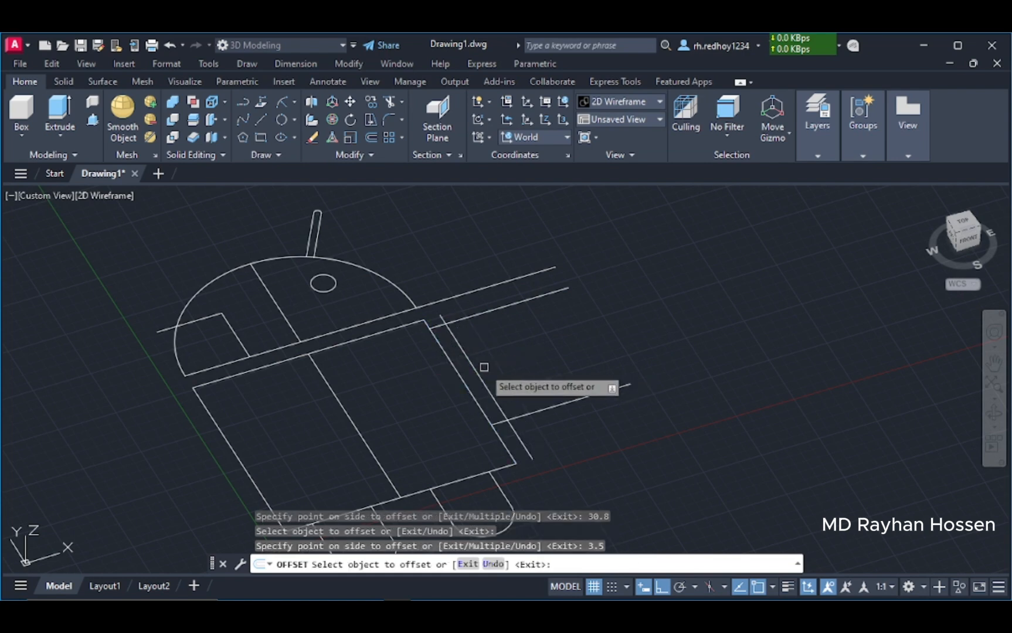
Check the arm width in the reference drawing and offset the arm's inner side line 7.2 outward.
{"action": "left_click", "coordinate": [420, 590]}
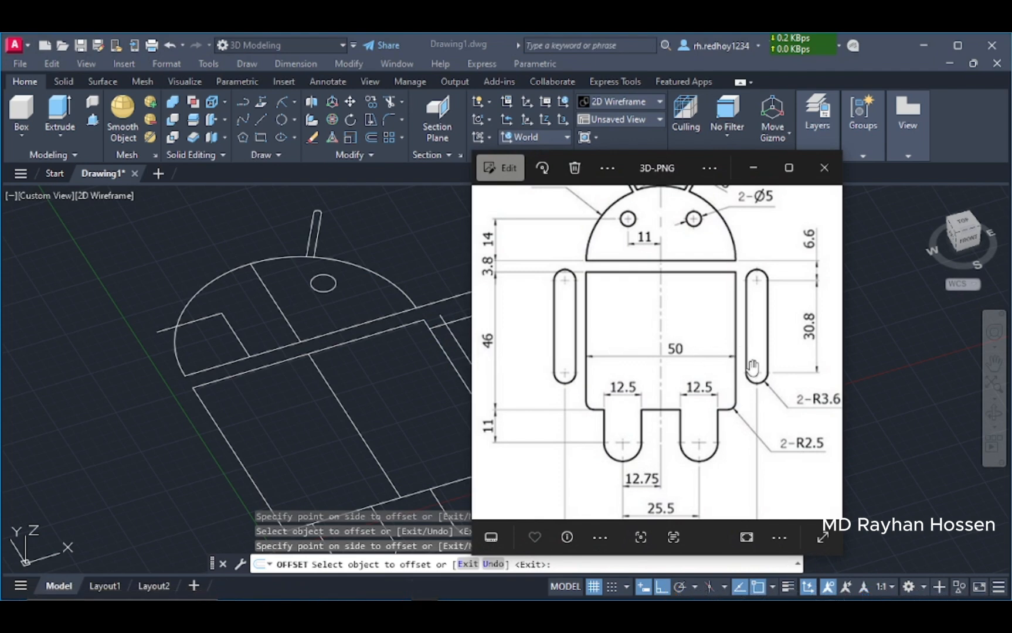
{"action": "left_click", "coordinate": [754, 168]}
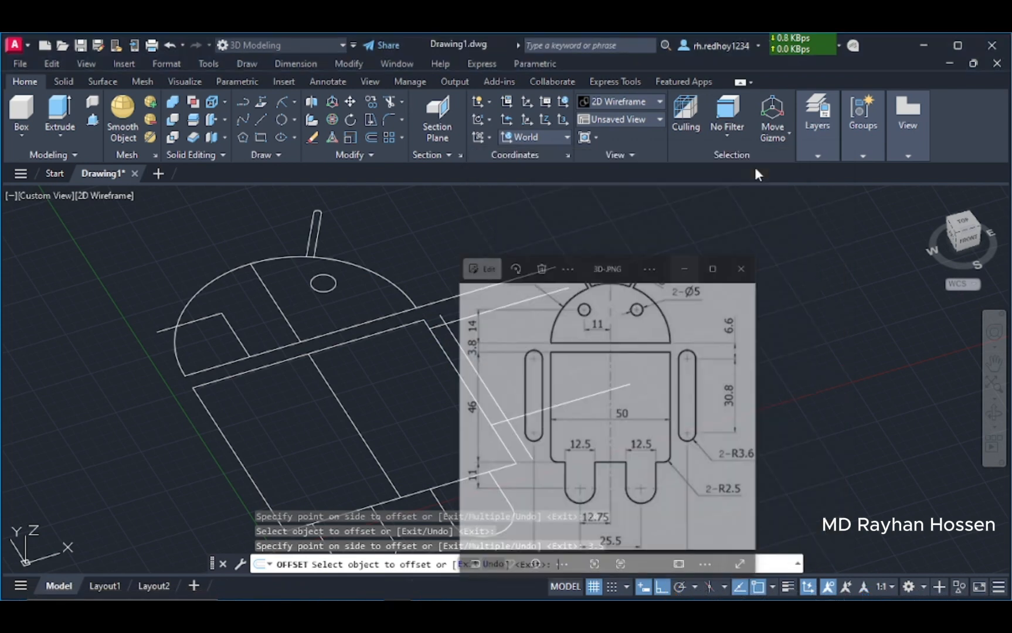
{"action": "left_click", "coordinate": [480, 378]}
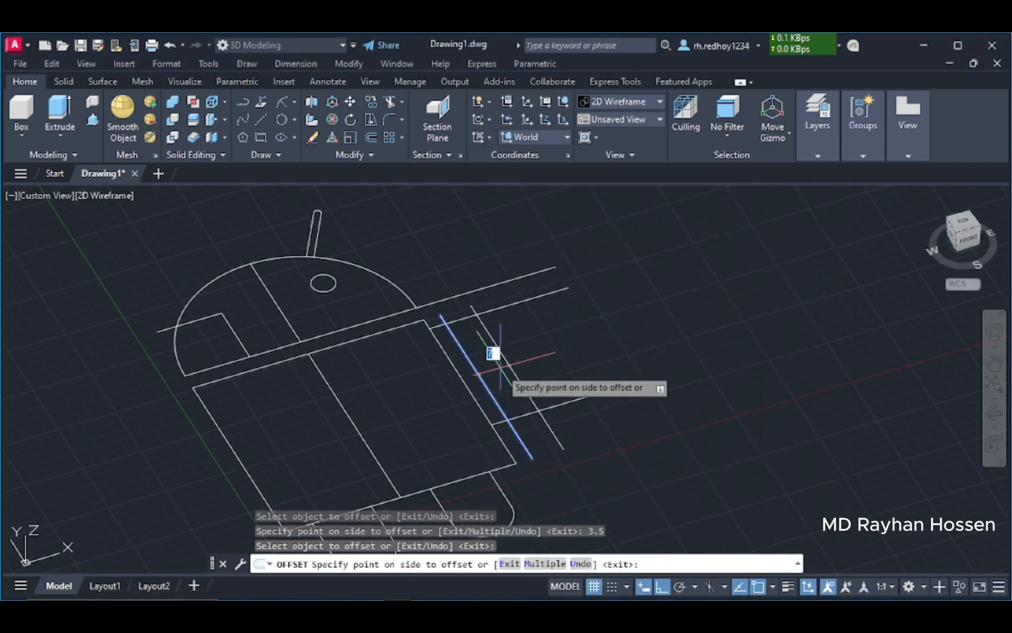
{"action": "type", "text": "7.2"}
{"action": "key", "text": "Return"}
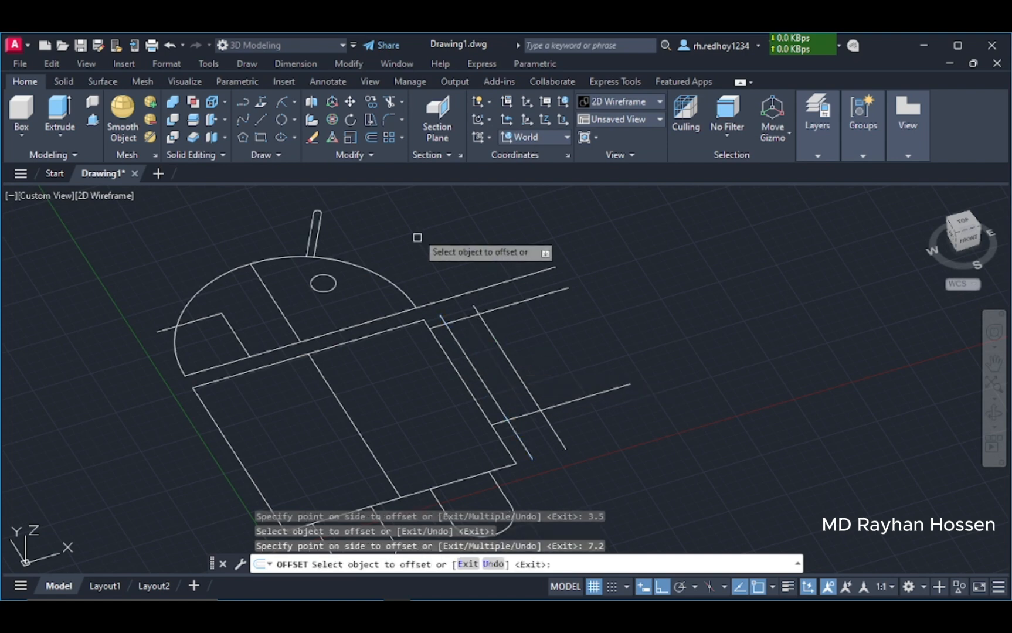
Remove the line extending from the dome base and trim the arm's construction lines to a closed rectangle beside the body.
{"action": "left_click", "coordinate": [389, 104]}
{"action": "left_click", "coordinate": [527, 273]}
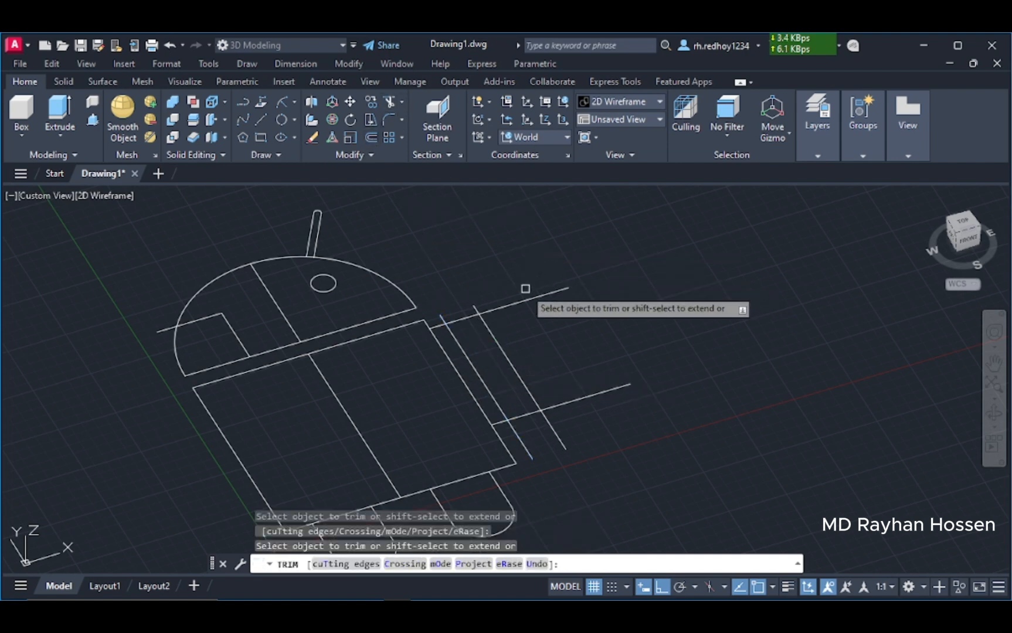
{"action": "left_click", "coordinate": [526, 296]}
{"action": "left_click", "coordinate": [473, 307]}
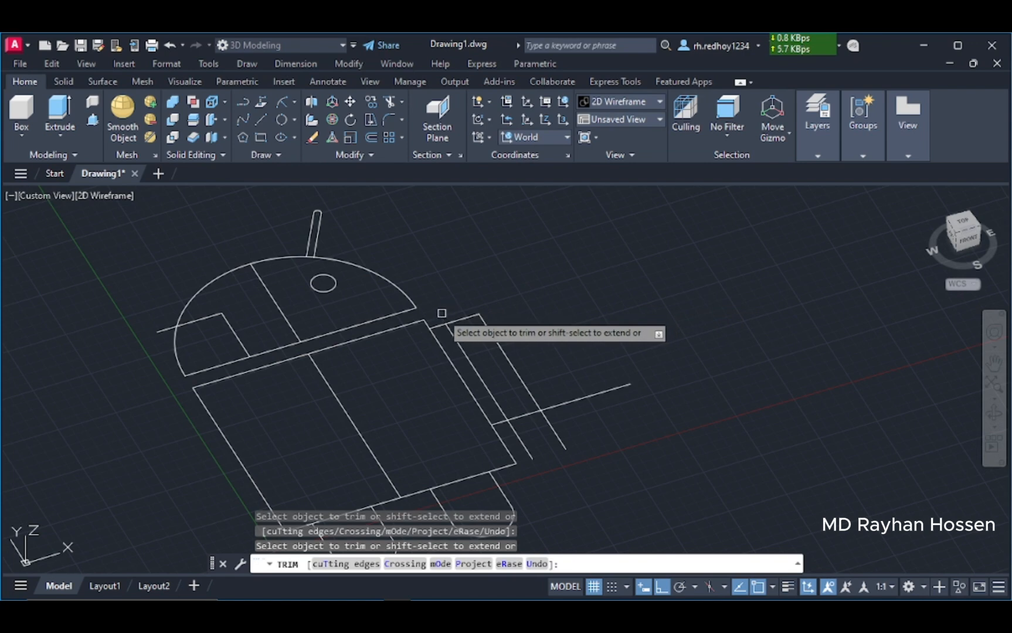
{"action": "left_click", "coordinate": [568, 403]}
{"action": "left_click", "coordinate": [548, 420]}
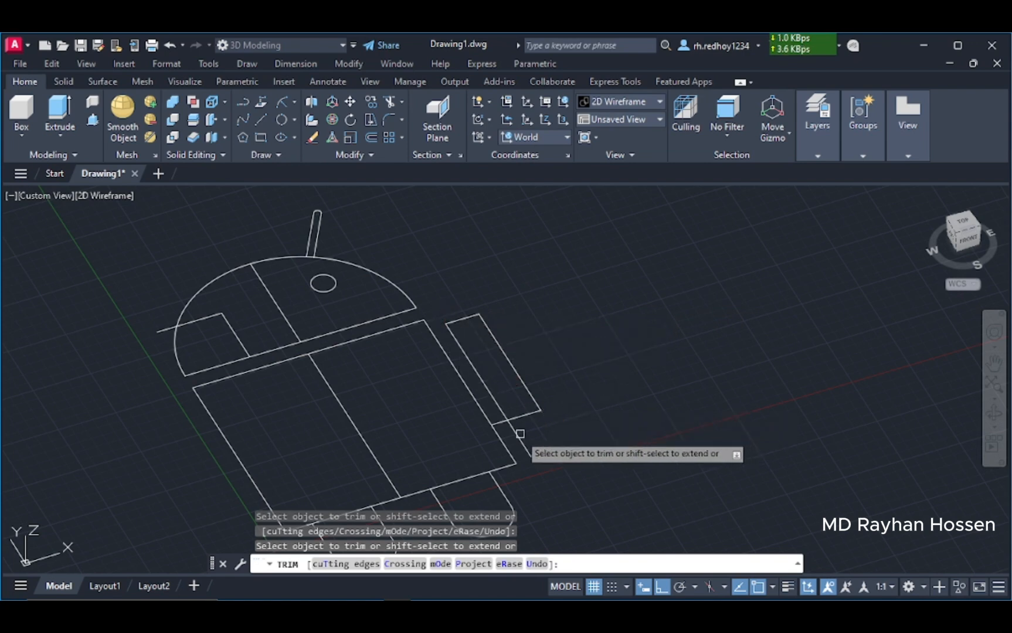
{"action": "left_click", "coordinate": [520, 434]}
{"action": "left_click", "coordinate": [505, 420]}
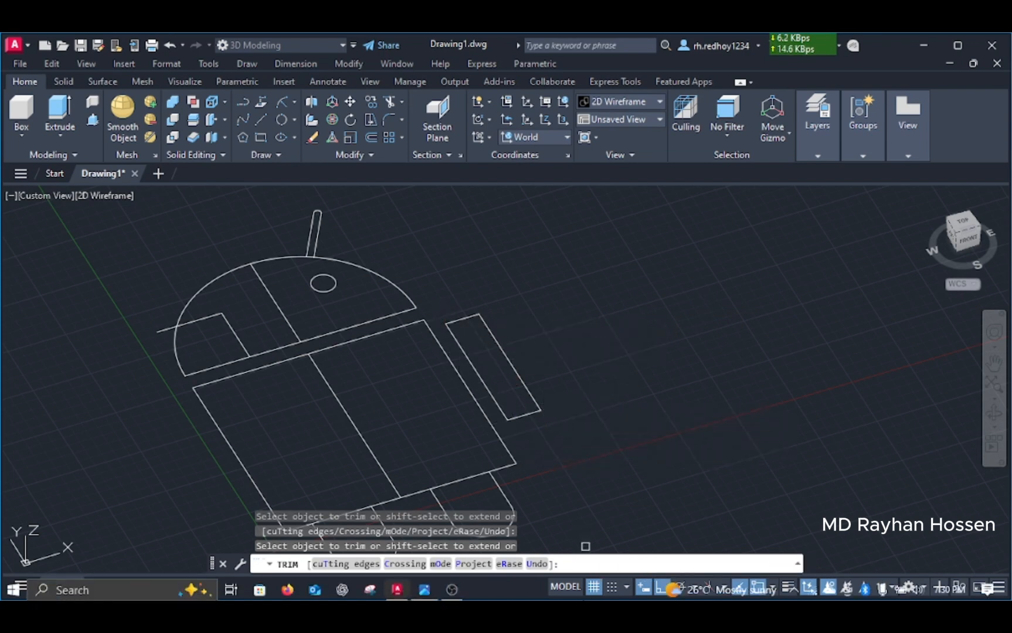
Draw a 7.2 diameter circle centred on the midpoint of the arm rectangle's short edge nearest the legs.
{"action": "scroll", "coordinate": [592, 452], "scroll_direction": "up", "scroll_amount": 3}
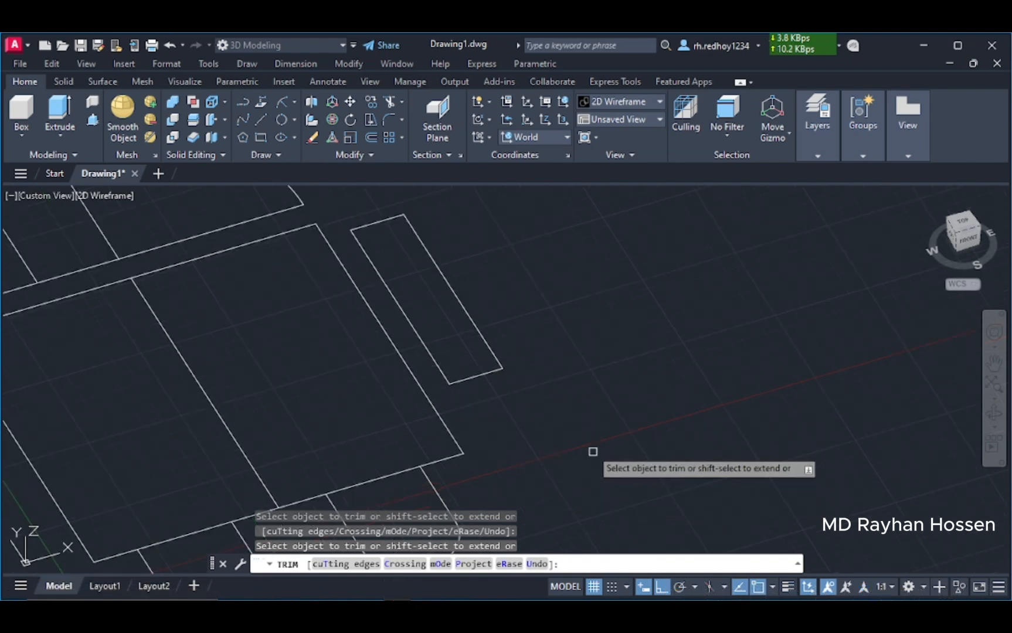
{"action": "left_click", "coordinate": [294, 119]}
{"action": "left_click", "coordinate": [320, 173]}
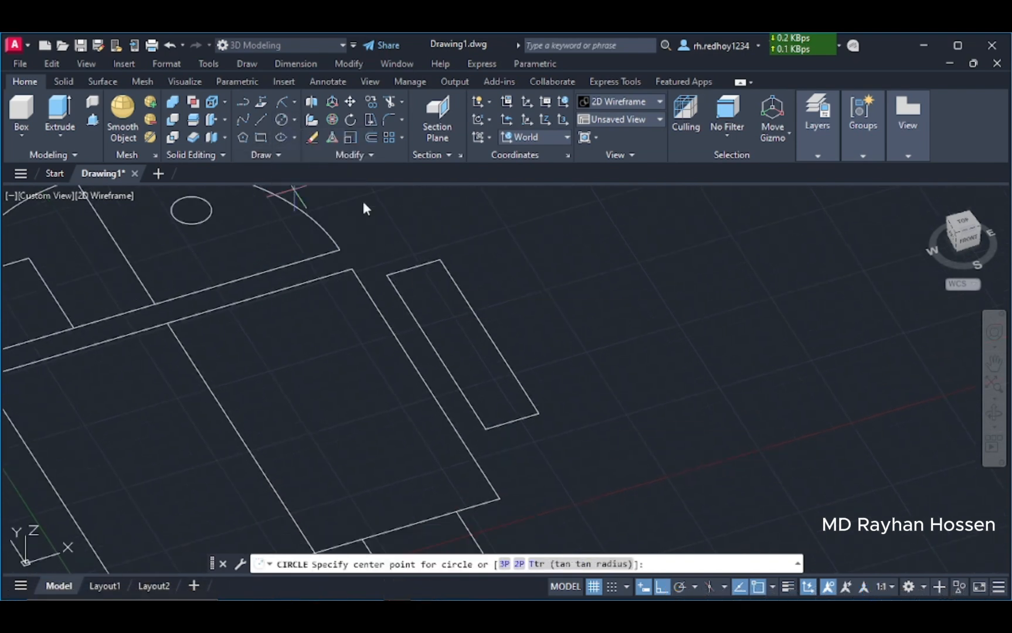
{"action": "left_click", "coordinate": [514, 421]}
{"action": "type", "text": "7.2"}
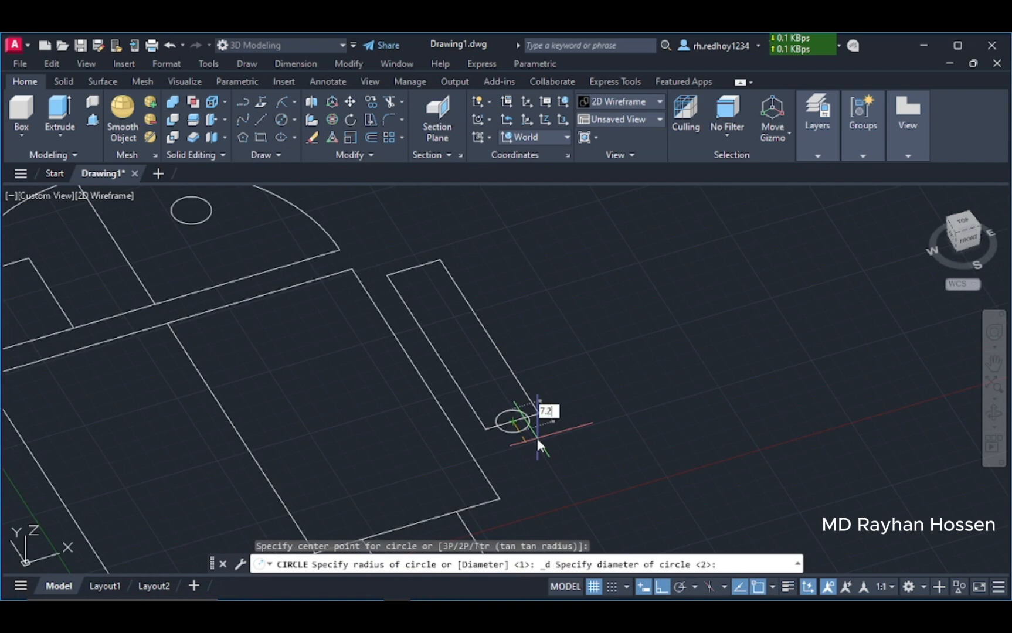
{"action": "key", "text": "Return"}
Draw another circle with the same 7.2 diameter, centred on the midpoint of the arm rectangle's short edge nearest the head.
{"action": "key", "text": "Return"}
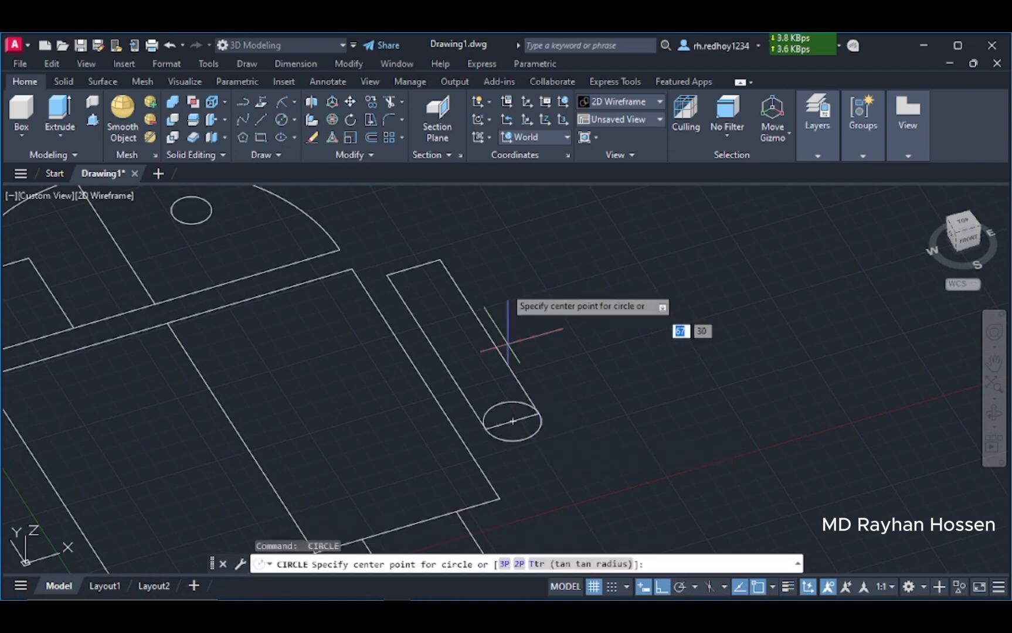
{"action": "left_click", "coordinate": [414, 268]}
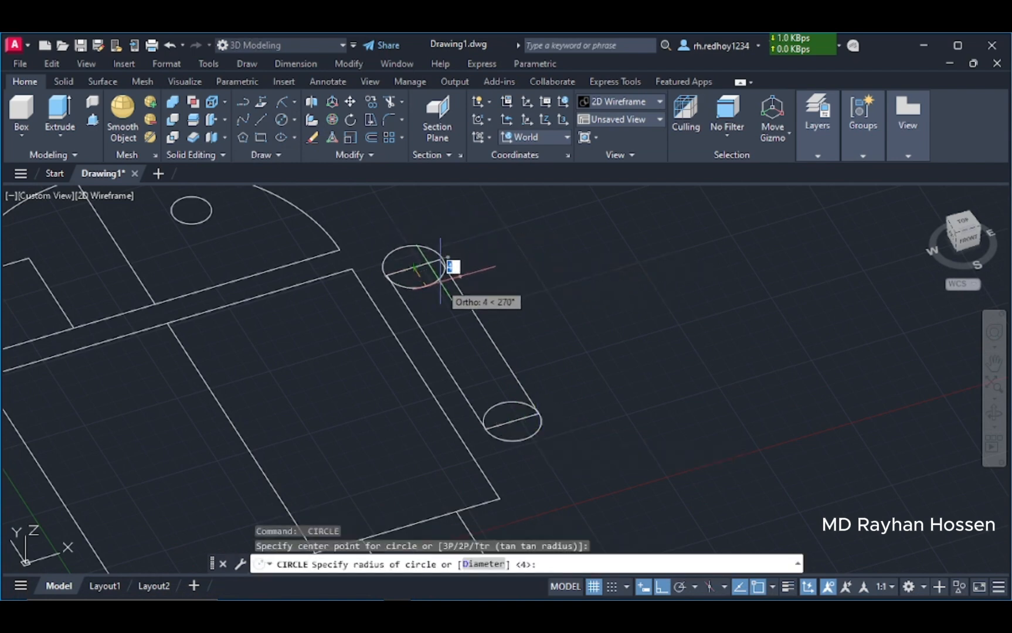
{"action": "left_click", "coordinate": [472, 564]}
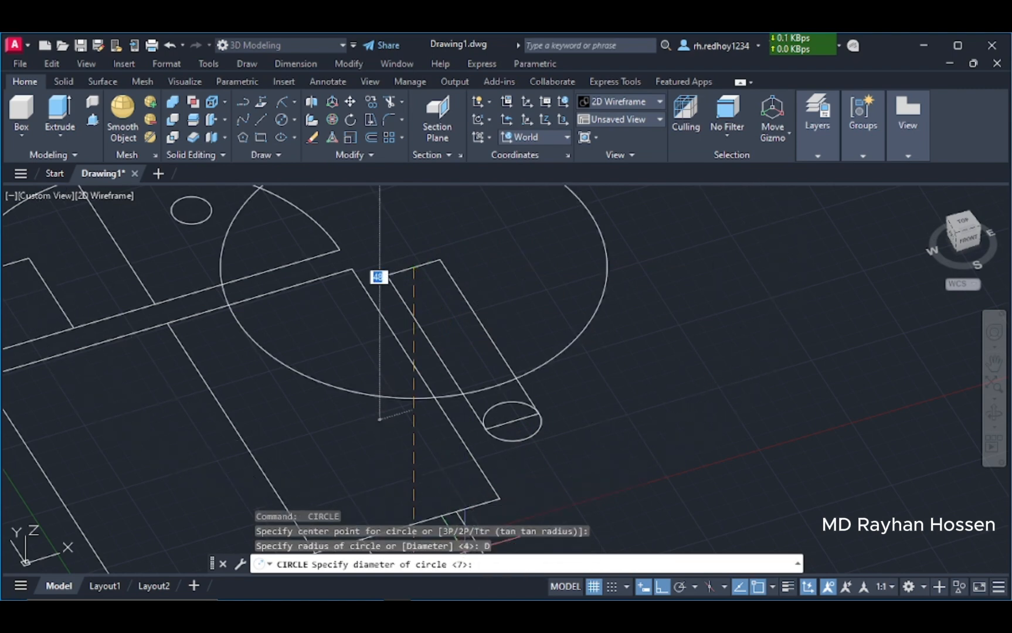
{"action": "key", "text": "Return"}
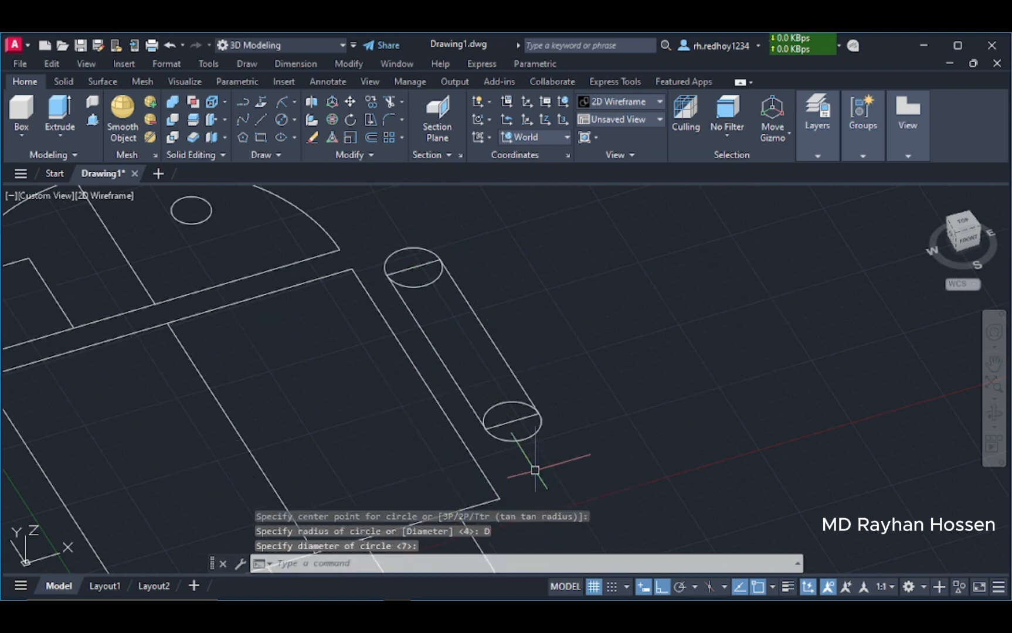
Trim both end circles' inner halves and the rectangle's short edges to leave a round-ended slot outline for the arm.
{"action": "left_click", "coordinate": [386, 102]}
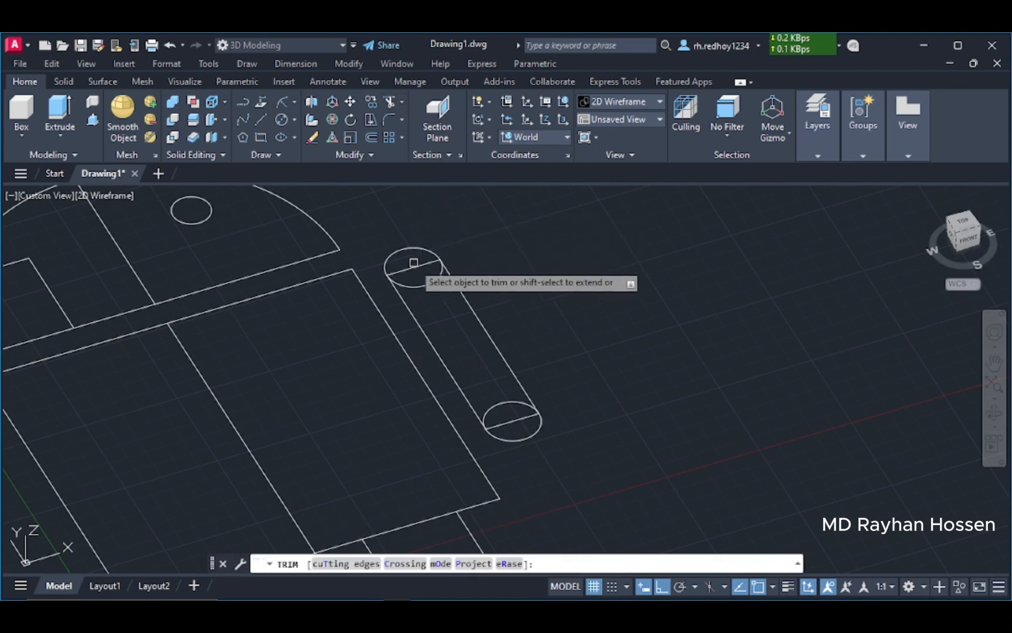
{"action": "left_click", "coordinate": [408, 265]}
{"action": "left_click", "coordinate": [426, 282]}
{"action": "left_click", "coordinate": [493, 403]}
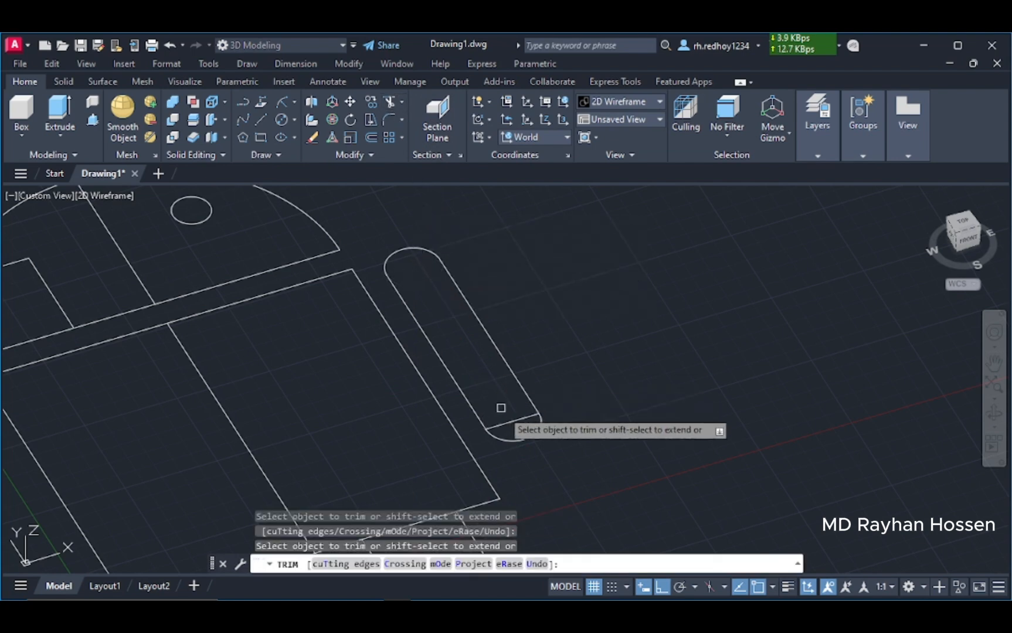
{"action": "left_click", "coordinate": [512, 420]}
{"action": "scroll", "coordinate": [578, 370], "scroll_direction": "down", "scroll_amount": 2}
{"action": "middle_click_drag", "start_coordinate": [578, 369], "coordinate": [621, 349]}
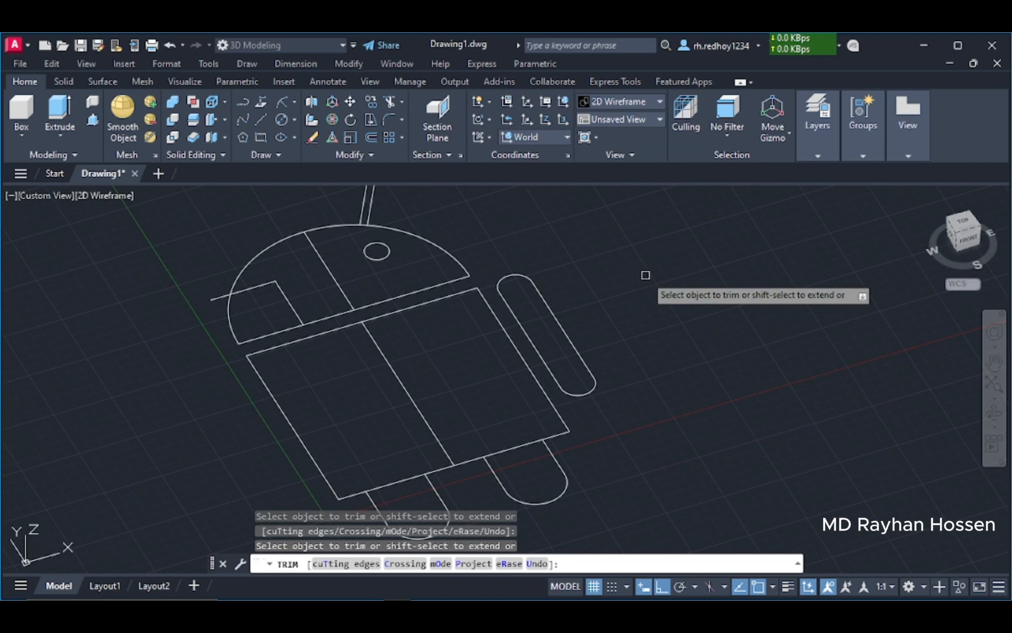
{"action": "key", "text": "Return"}
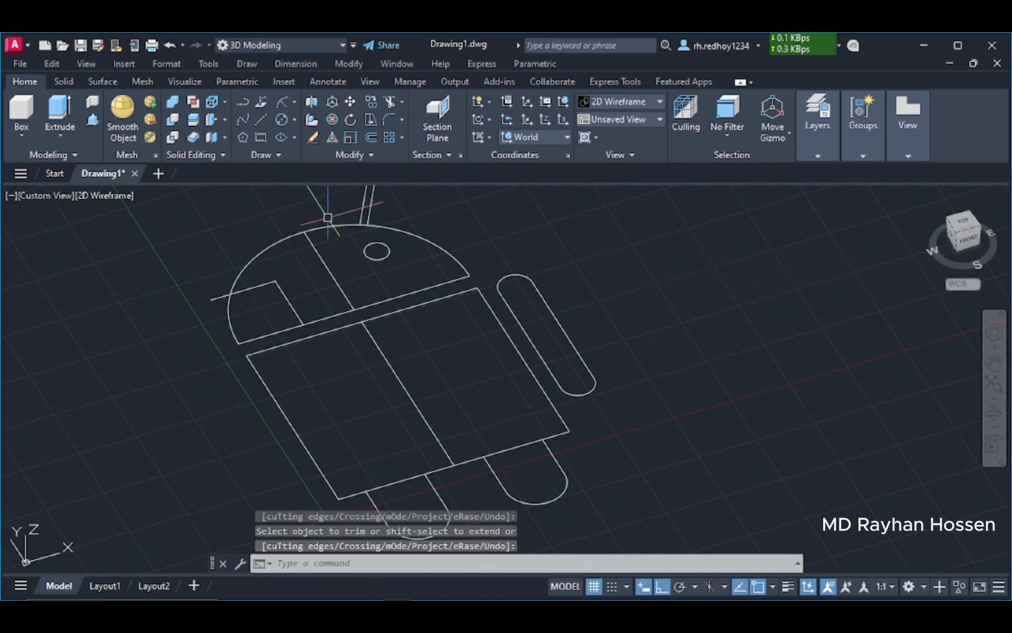
Draw a lengthwise centre line through the arm slot between the midpoints of its two end arcs.
{"action": "left_click", "coordinate": [259, 123]}
{"action": "scroll", "coordinate": [516, 292], "scroll_direction": "up", "scroll_amount": 2}
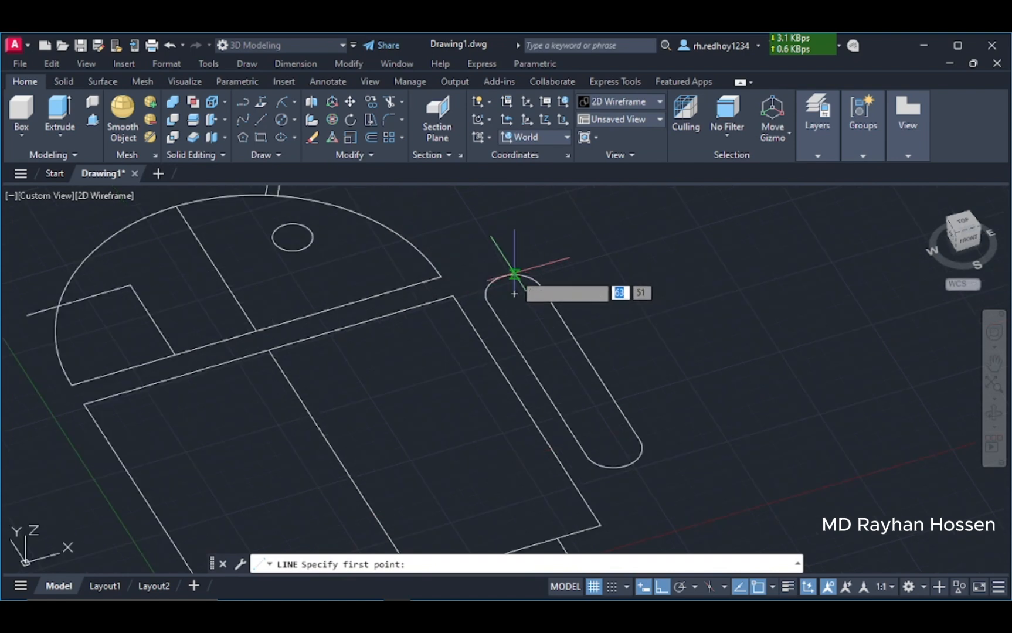
{"action": "left_click", "coordinate": [515, 294]}
{"action": "left_click", "coordinate": [622, 459]}
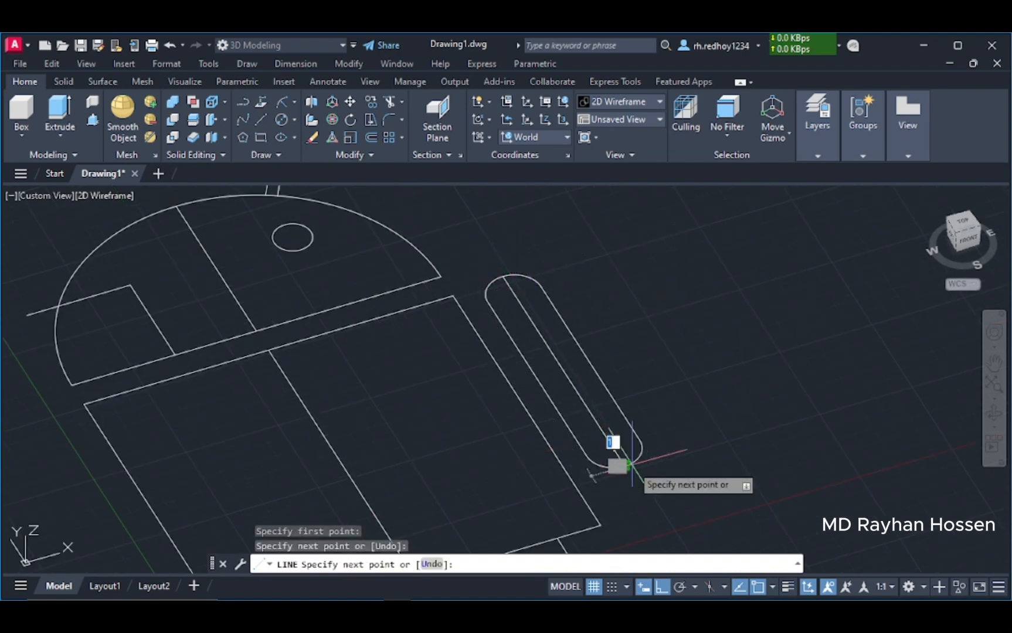
{"action": "key", "text": "Return"}
Trim away the half of the arm slot nearer the body, up to its centre line.
{"action": "left_click", "coordinate": [387, 103]}
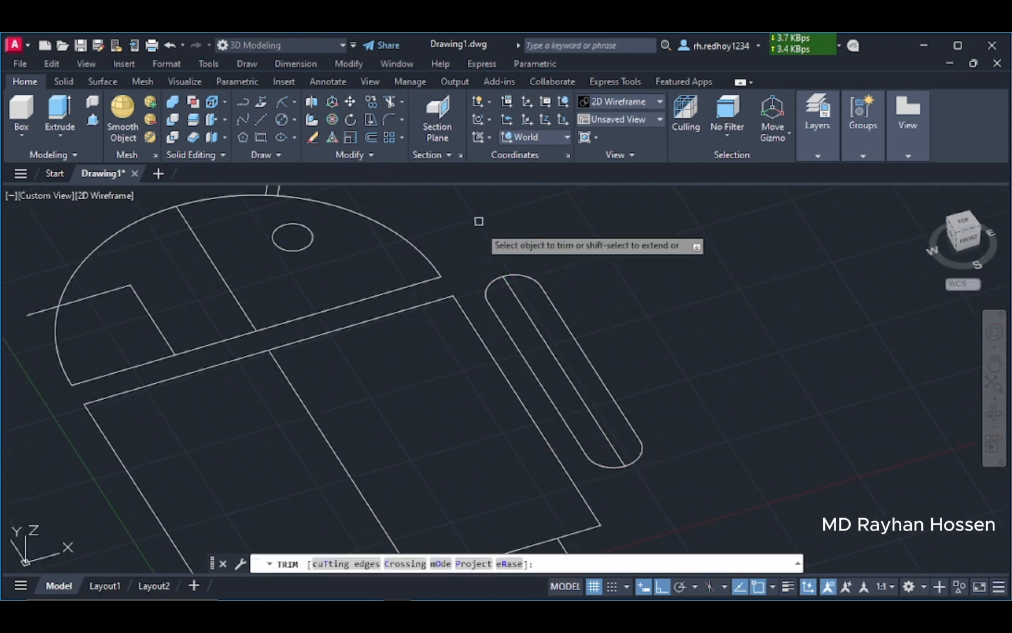
{"action": "left_click", "coordinate": [485, 281]}
{"action": "left_click", "coordinate": [495, 313]}
{"action": "left_click", "coordinate": [592, 459]}
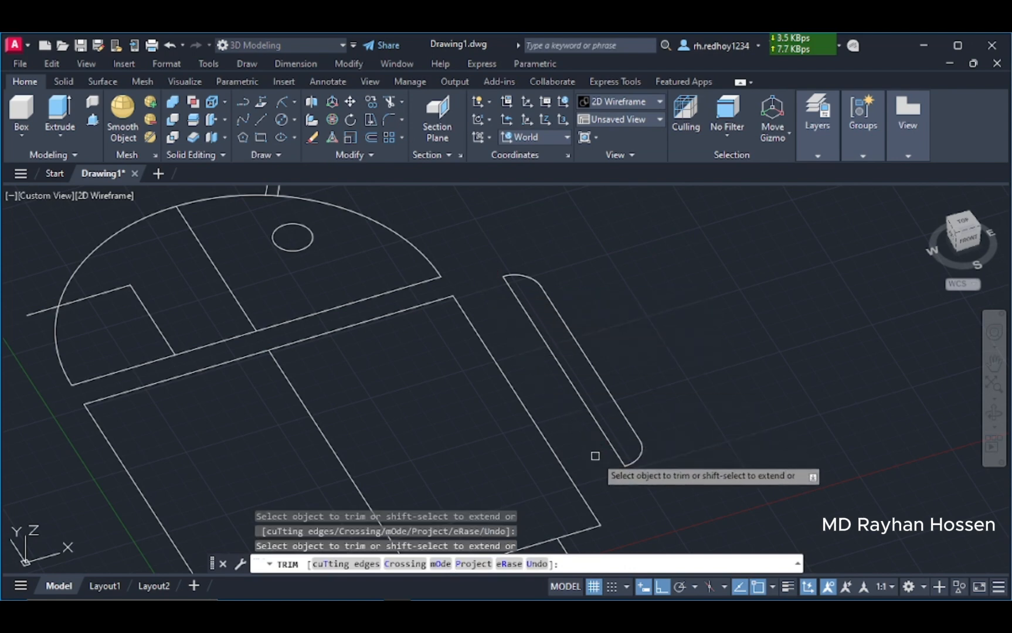
Trim the dome, body and outer leg lines crossing the half of the robot nearer the green axis.
{"action": "mouse_move", "coordinate": [546, 367]}
{"action": "middle_mouse_down"}
{"action": "mouse_move", "coordinate": [606, 471]}
{"action": "mouse_move", "coordinate": [746, 379]}
{"action": "middle_mouse_up"}
{"action": "scroll", "coordinate": [466, 258], "scroll_direction": "down", "scroll_amount": 5}
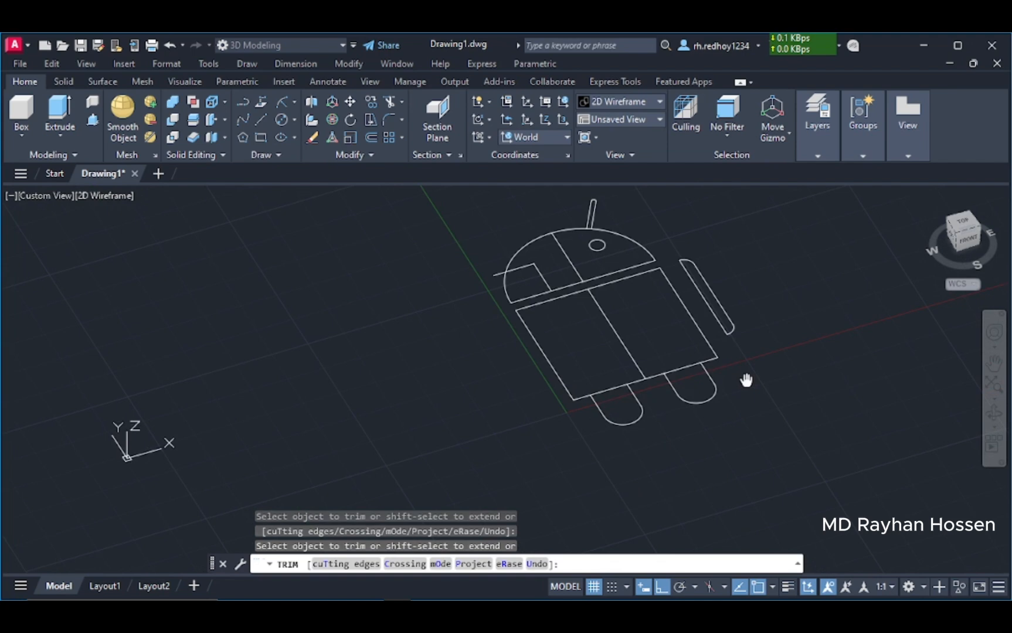
{"action": "left_click", "coordinate": [513, 229]}
{"action": "left_click", "coordinate": [583, 434]}
{"action": "left_click", "coordinate": [591, 397]}
{"action": "left_click", "coordinate": [600, 393]}
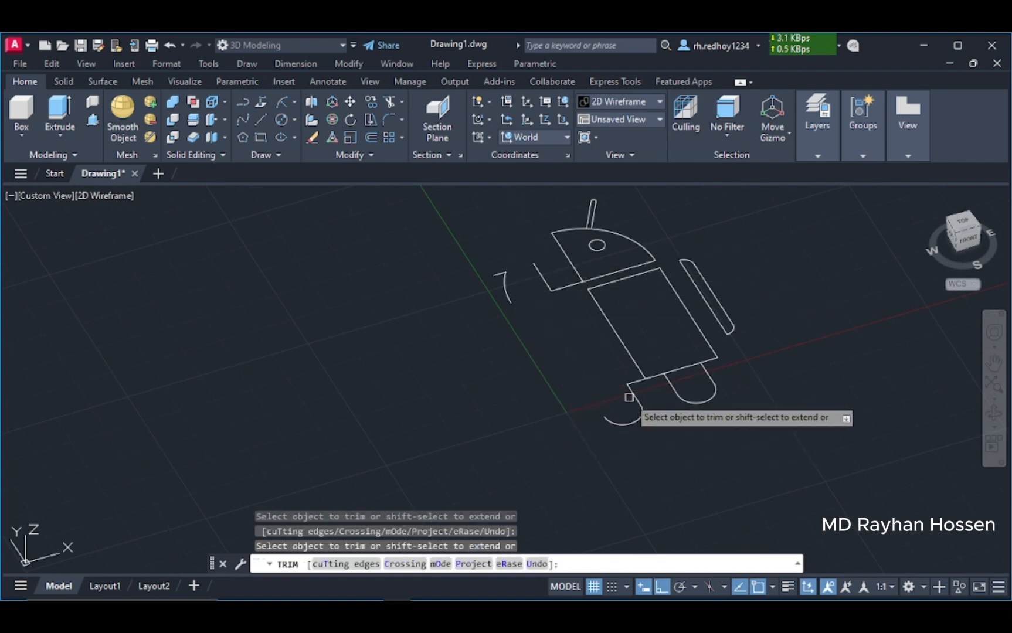
Remove the remaining leg, body-edge, dome and construction-line fragments on the trimmed side, leaving only the half farther from the green axis.
{"action": "left_click", "coordinate": [629, 397]}
{"action": "left_click", "coordinate": [635, 398]}
{"action": "left_click", "coordinate": [637, 417]}
{"action": "left_click", "coordinate": [631, 384]}
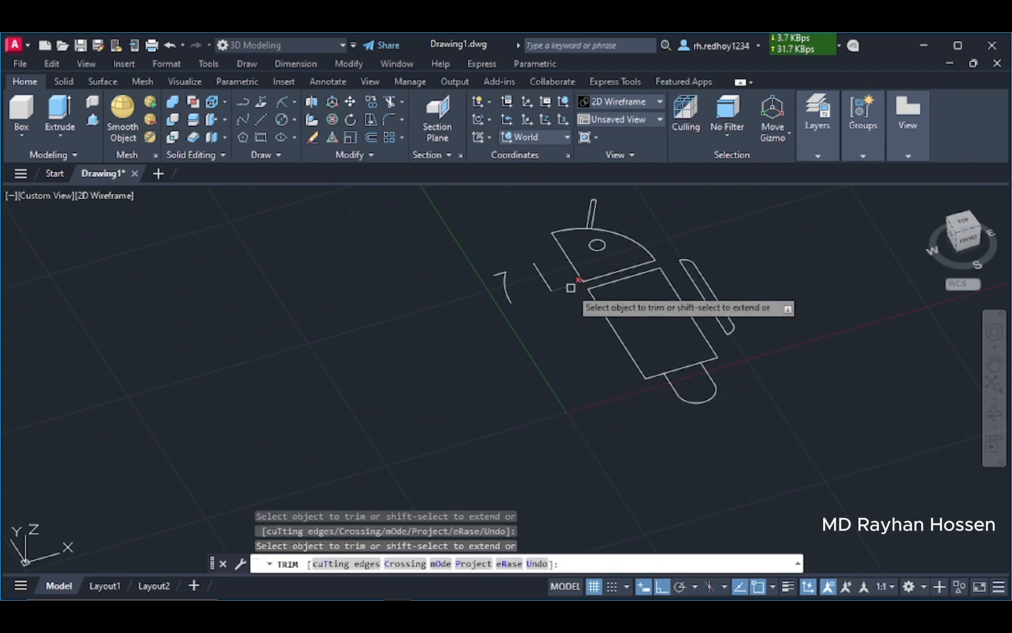
{"action": "left_click", "coordinate": [551, 287]}
{"action": "left_click", "coordinate": [502, 285]}
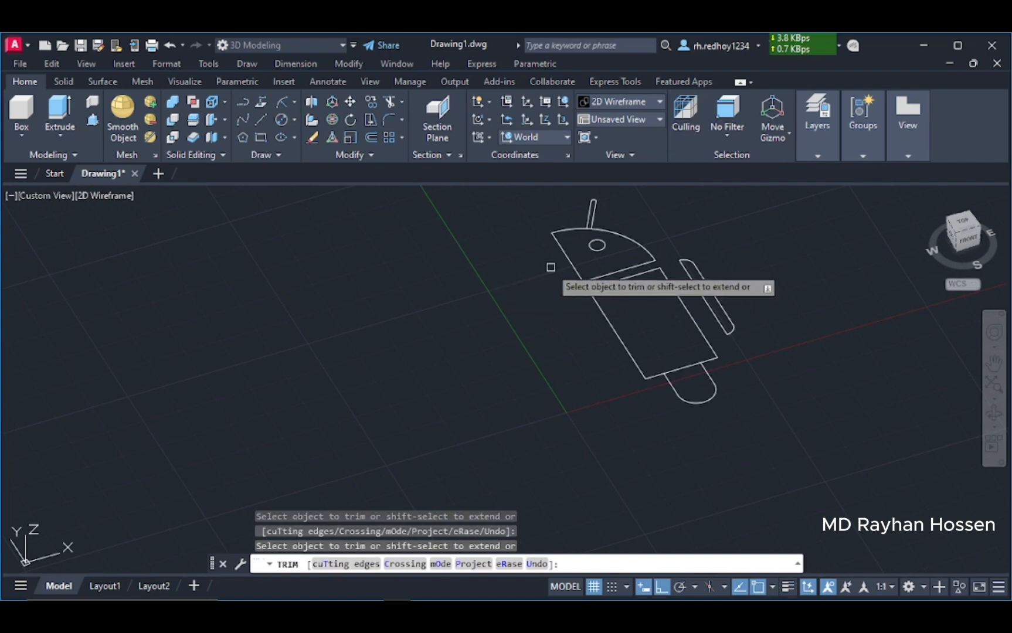
{"action": "scroll", "coordinate": [714, 291], "scroll_direction": "up", "scroll_amount": 3}
{"action": "scroll", "coordinate": [782, 320], "scroll_direction": "down", "scroll_amount": 1}
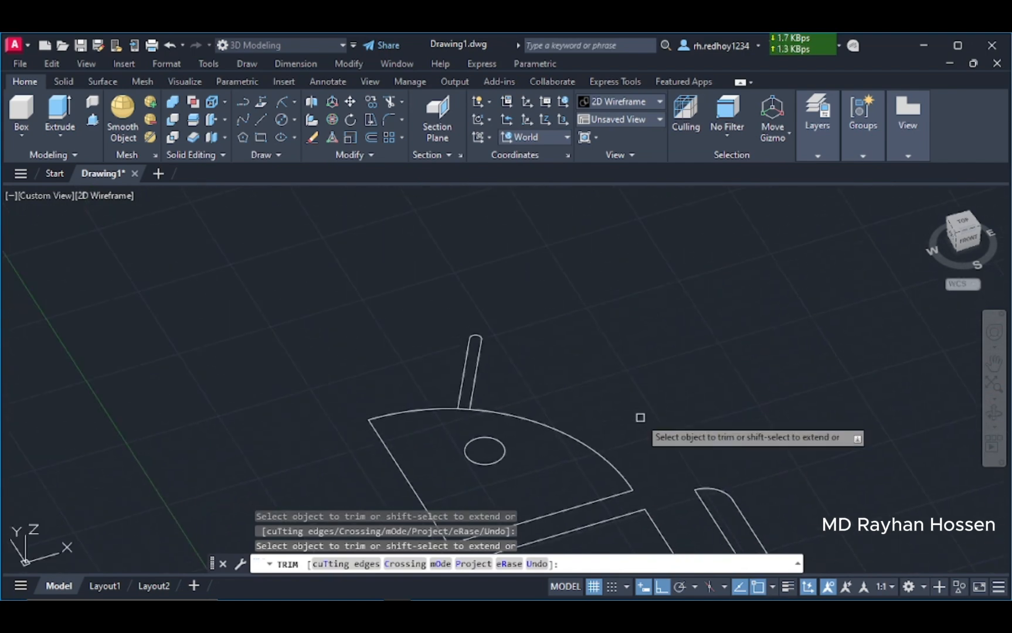
{"action": "key", "text": "Return"}
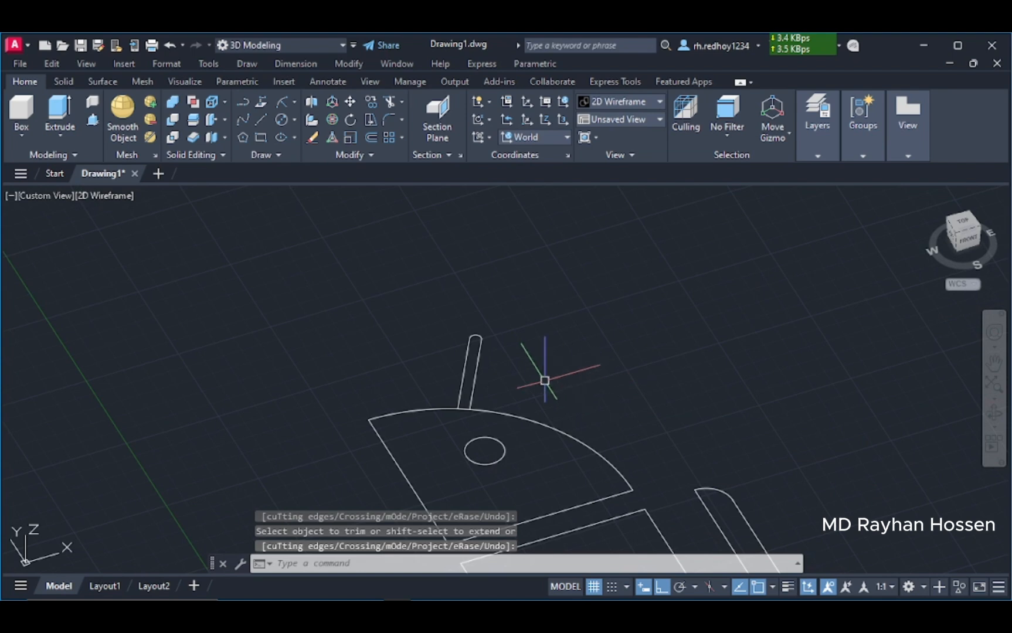
Join the antenna's two lines and end arc into a single polyline.
{"action": "left_click", "coordinate": [554, 324]}
{"action": "left_click", "coordinate": [442, 345]}
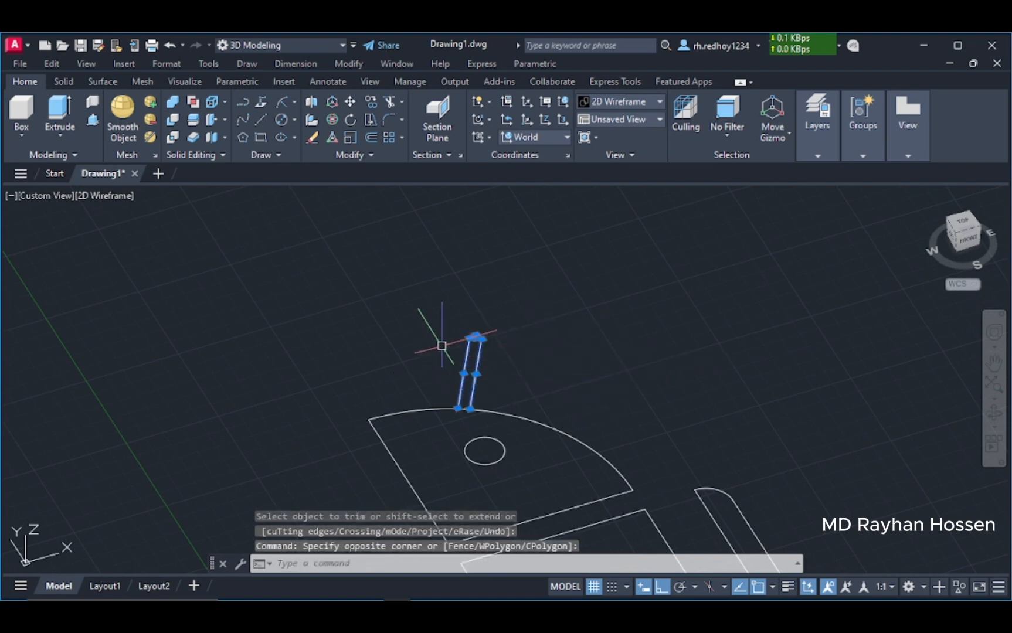
{"action": "type", "text": "j"}
{"action": "key", "text": "Return"}
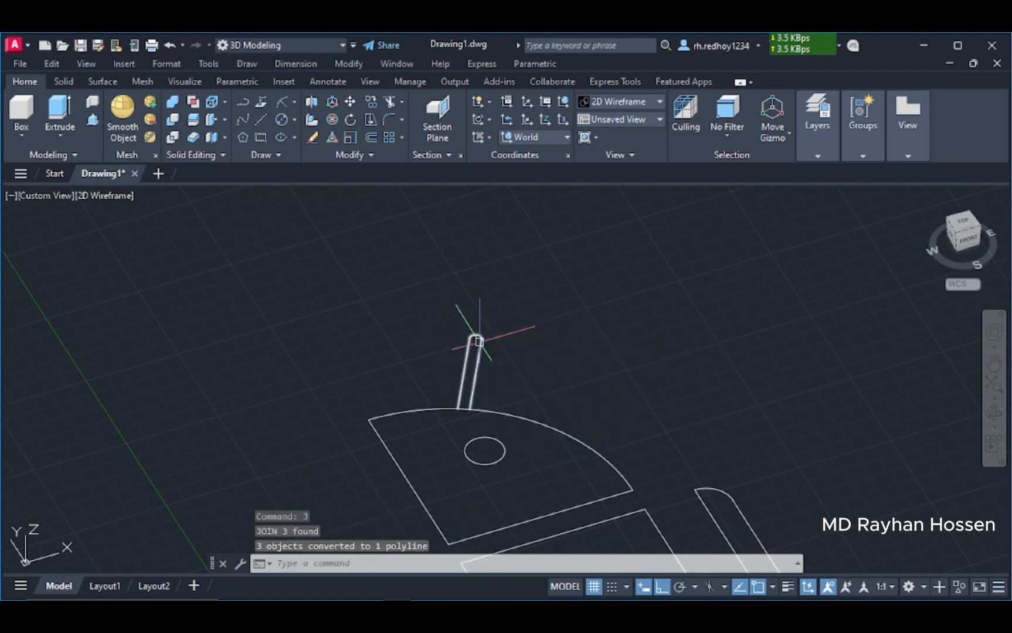
{"action": "scroll", "coordinate": [479, 341], "scroll_direction": "up", "scroll_amount": 2}
{"action": "left_click", "coordinate": [472, 333]}
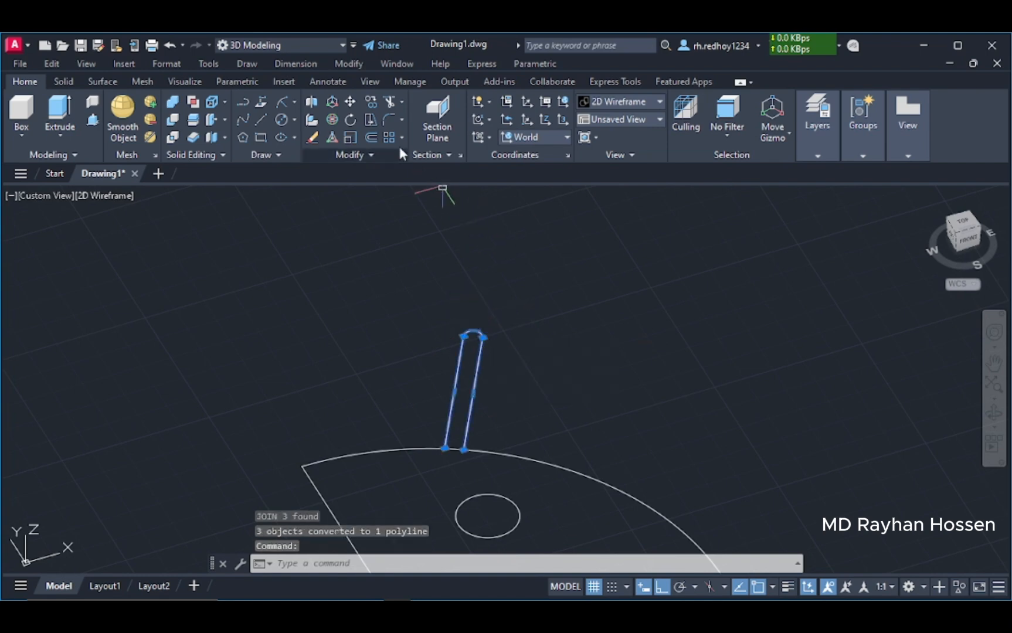
{"action": "left_click", "coordinate": [351, 103]}
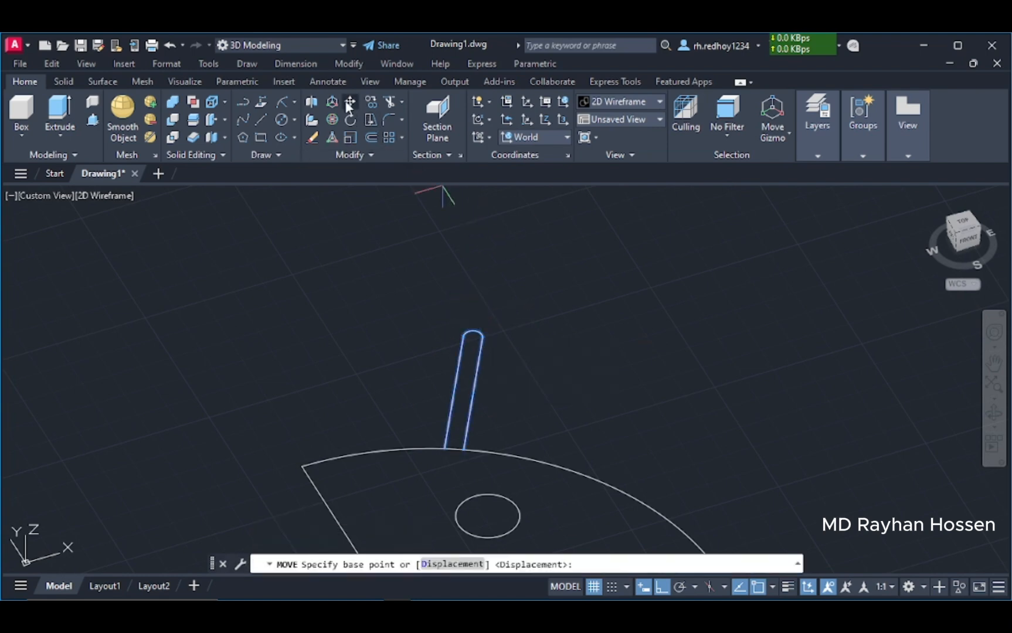
{"action": "left_click", "coordinate": [472, 338]}
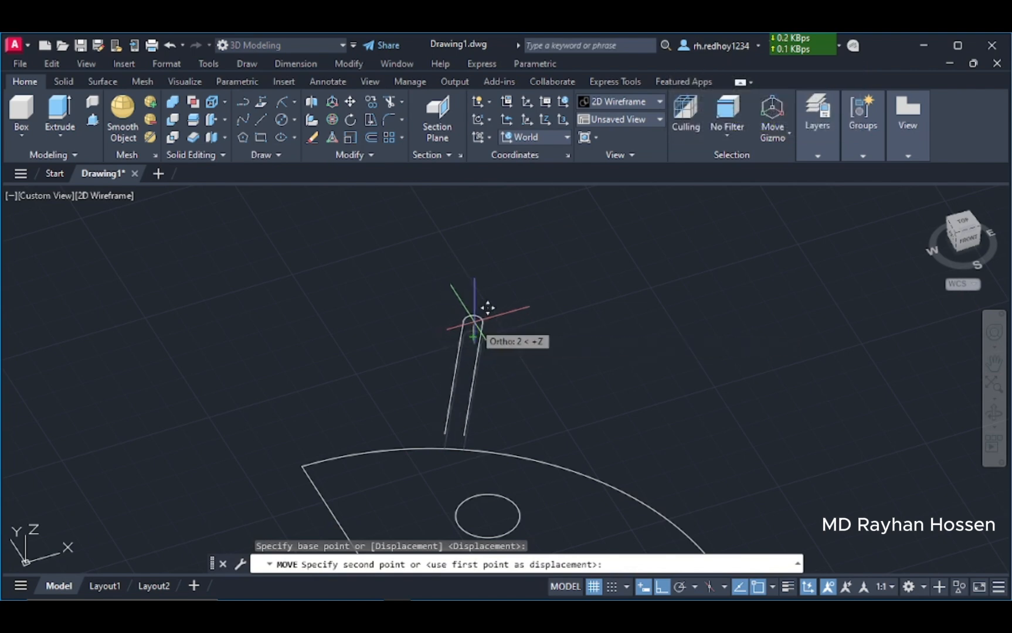
{"action": "key", "text": "Escape"}
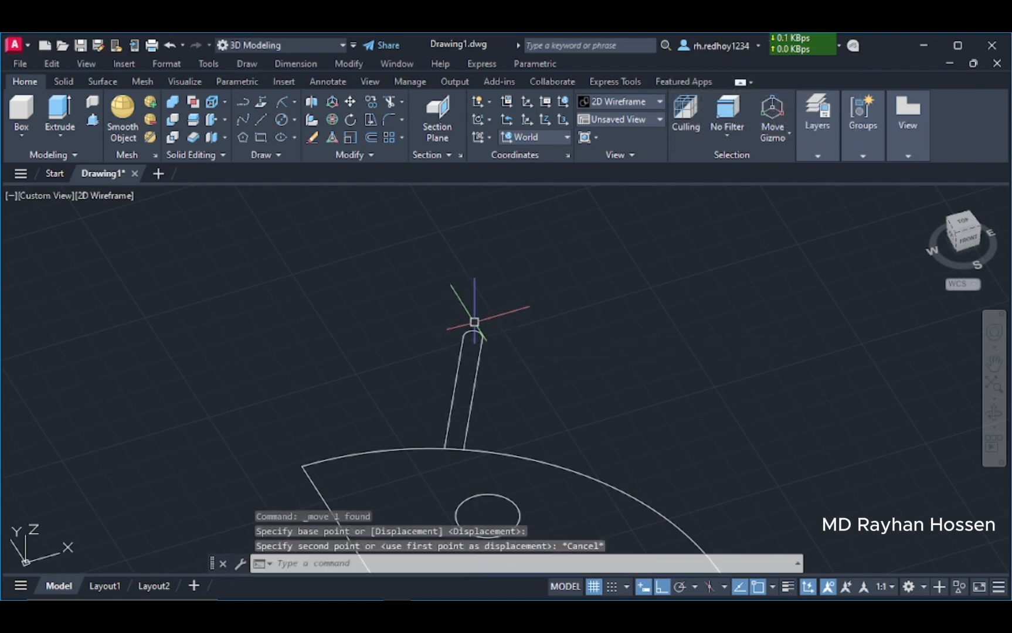
Move the antenna outline 2 units in the positive X direction.
{"action": "left_click", "coordinate": [475, 368]}
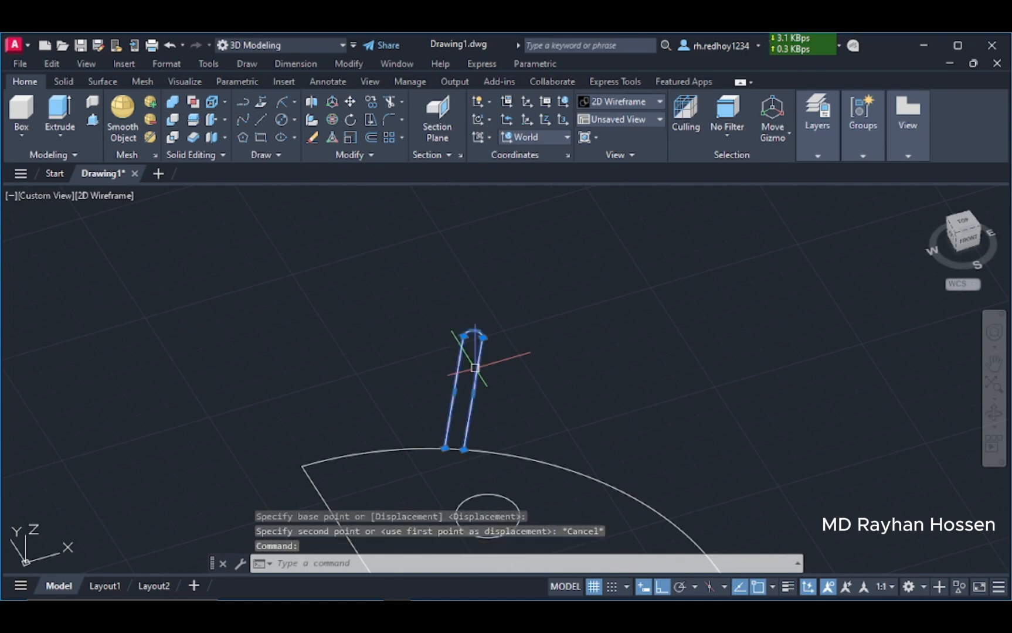
{"action": "left_click", "coordinate": [349, 103]}
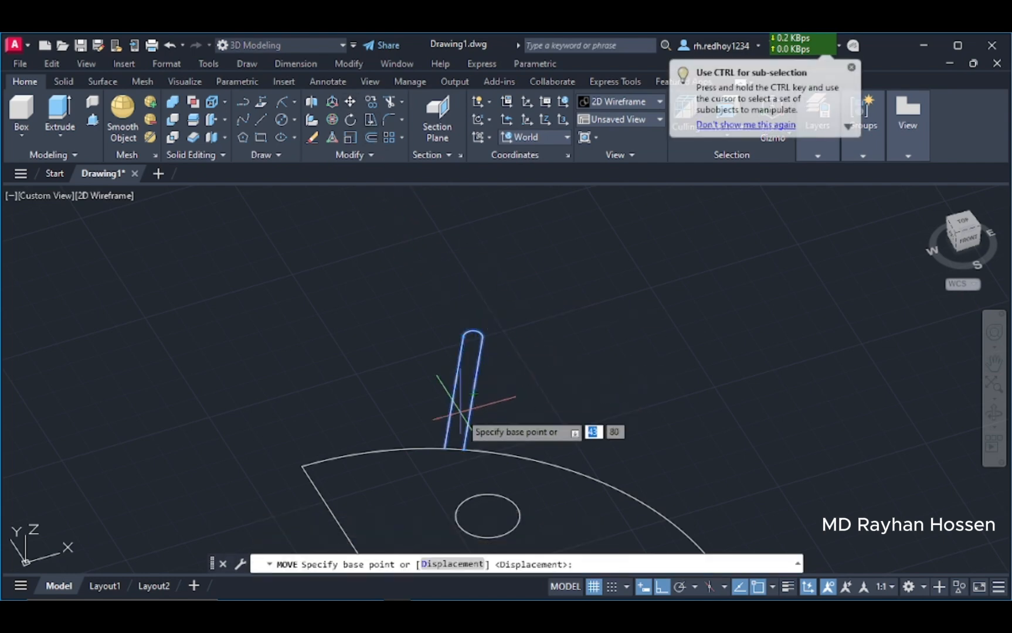
{"action": "left_click", "coordinate": [473, 338]}
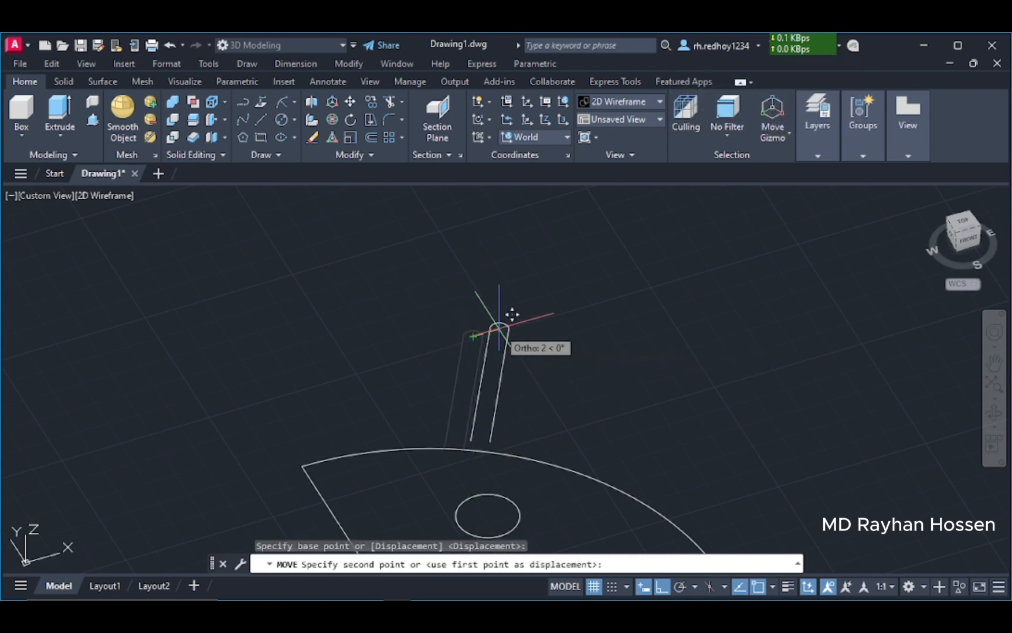
{"action": "type", "text": "2"}
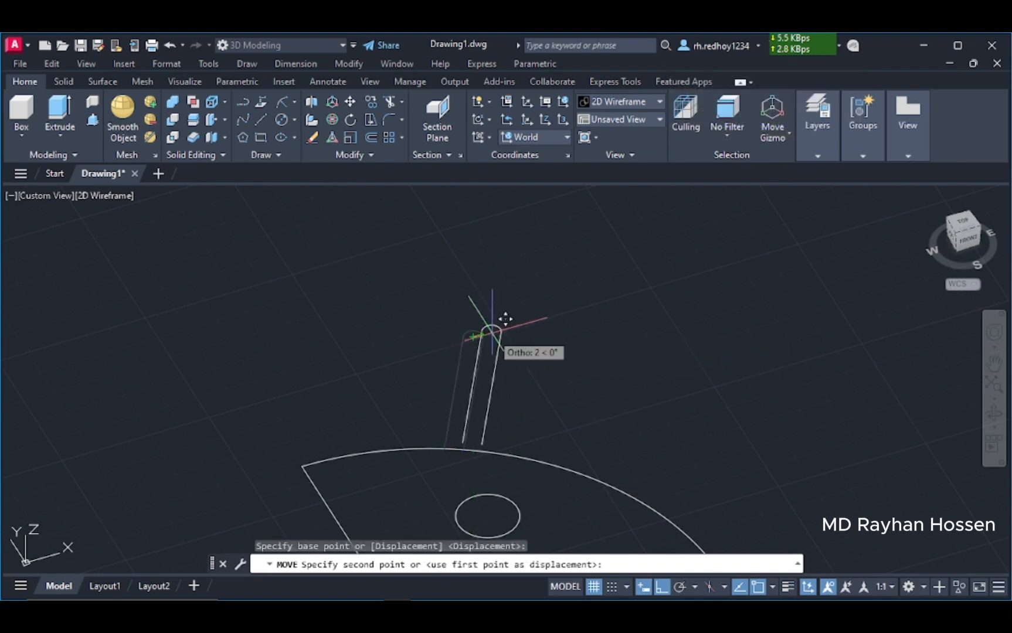
{"action": "key", "text": "Return"}
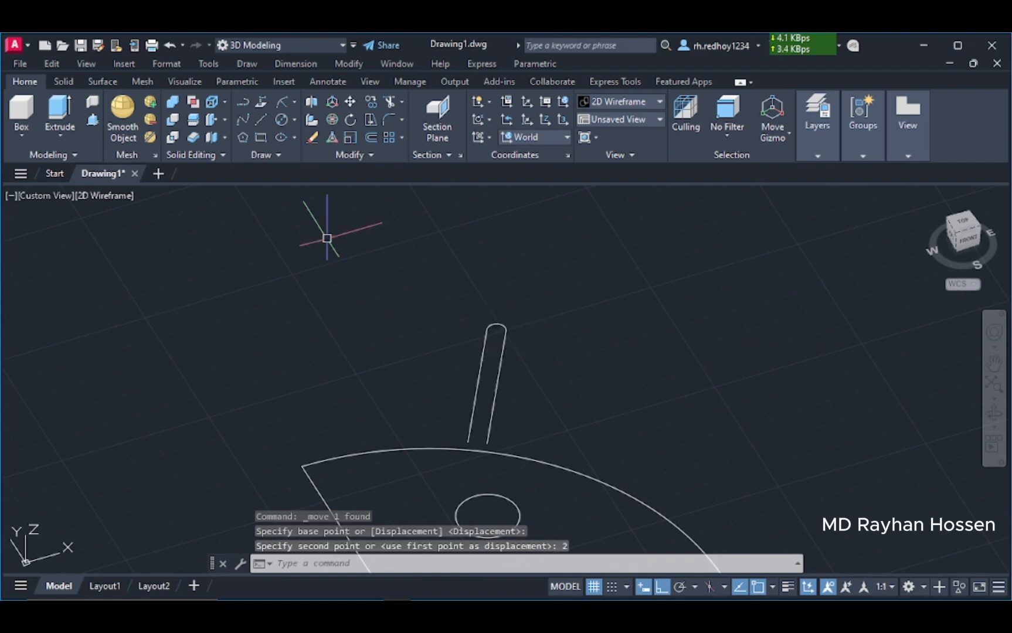
Close the antenna's open end near the dome with a straight line between its two side lines.
{"action": "left_click", "coordinate": [259, 122]}
{"action": "scroll", "coordinate": [451, 327], "scroll_direction": "up", "scroll_amount": 2}
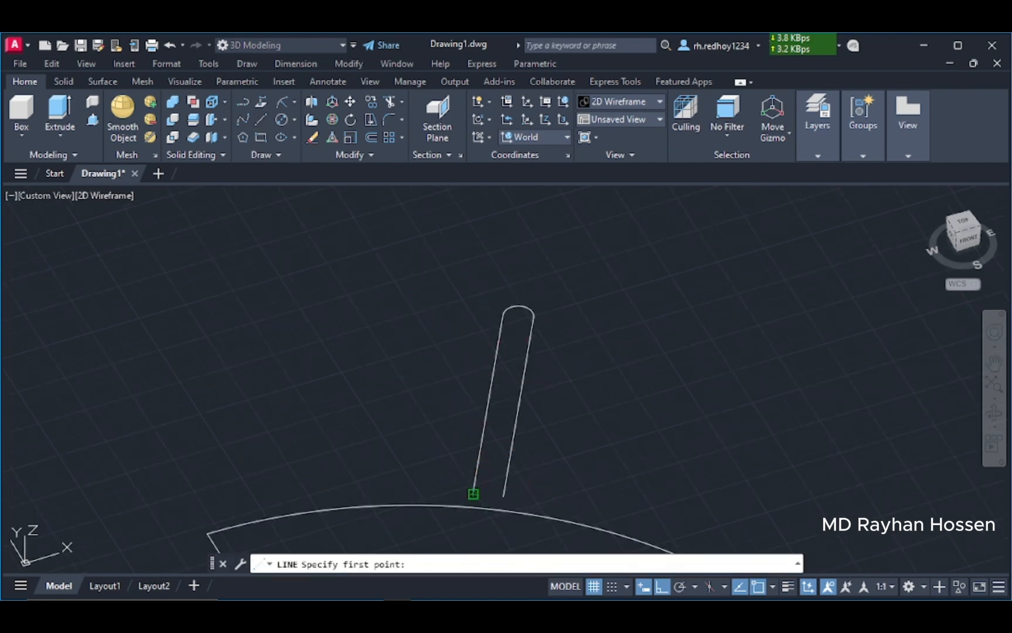
{"action": "left_click", "coordinate": [474, 493]}
{"action": "left_click", "coordinate": [503, 496]}
{"action": "key", "text": "Return"}
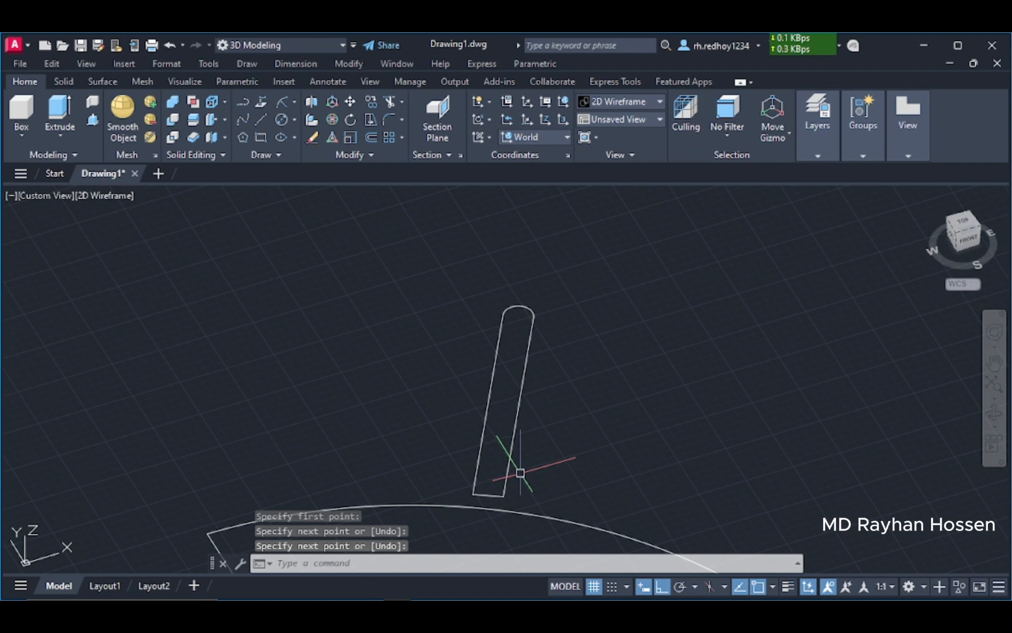
Draw the antenna's centre line from its rounded tip to the midpoint of its closing line.
{"action": "left_click", "coordinate": [262, 119]}
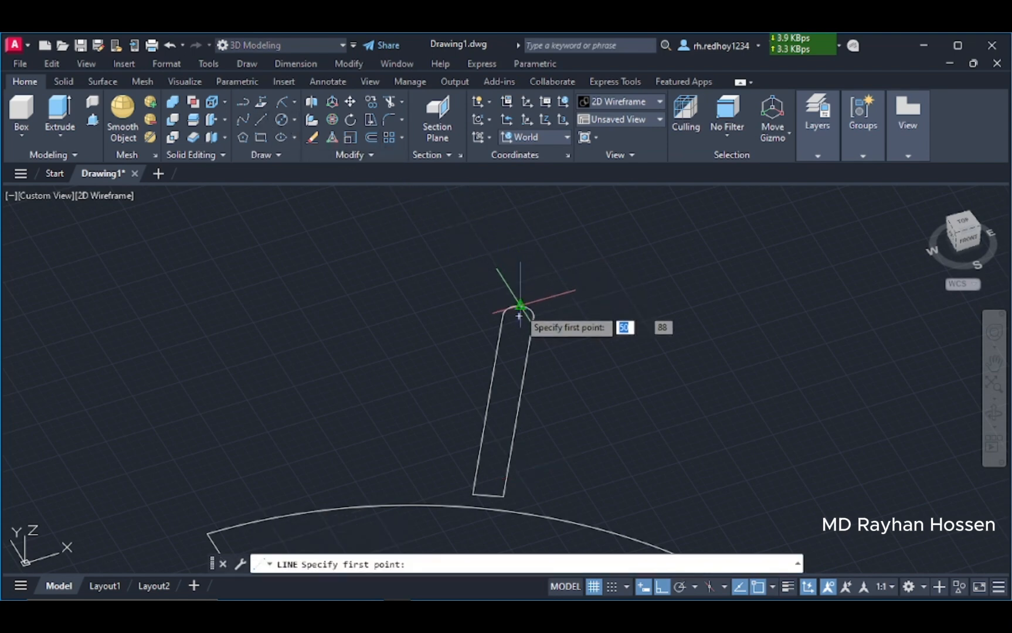
{"action": "left_click", "coordinate": [519, 316]}
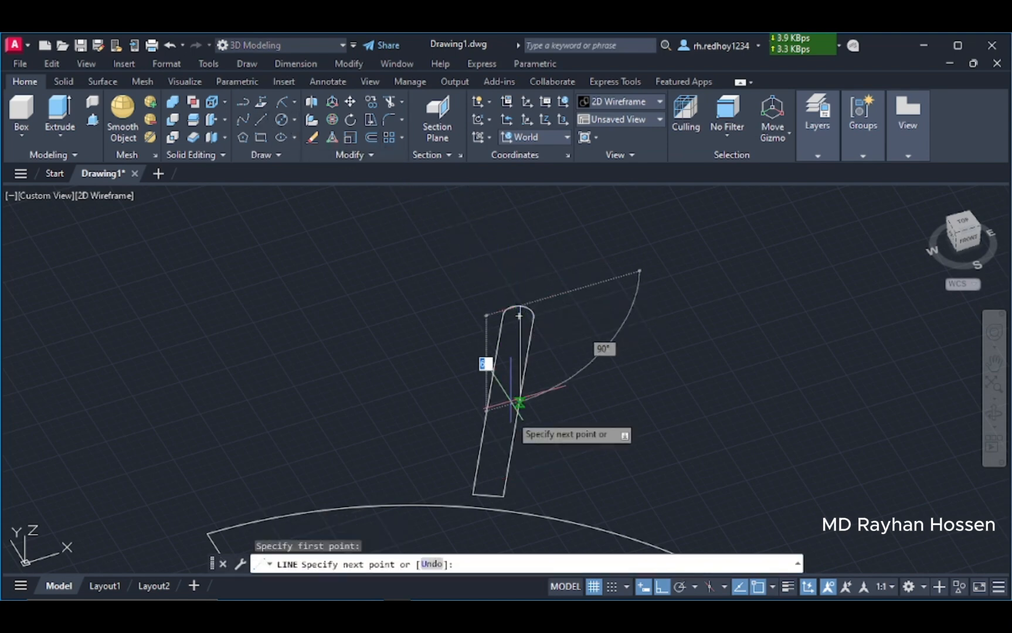
{"action": "left_click", "coordinate": [486, 495]}
{"action": "key", "text": "Return"}
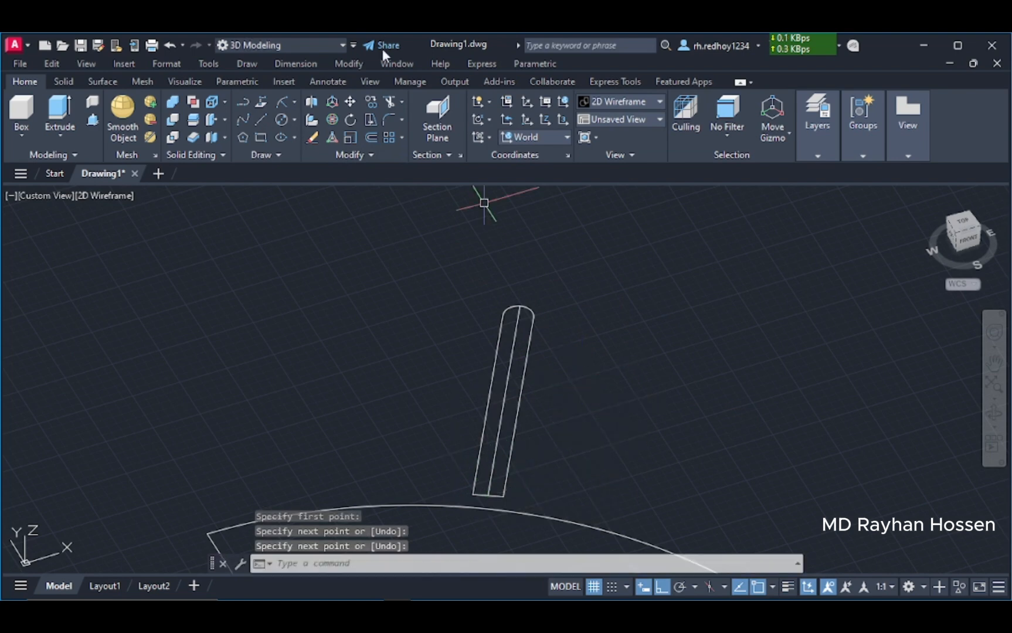
Trim away the half of the antenna nearer the green axis, up to its centre line.
{"action": "left_click", "coordinate": [389, 102]}
{"action": "left_click", "coordinate": [501, 309]}
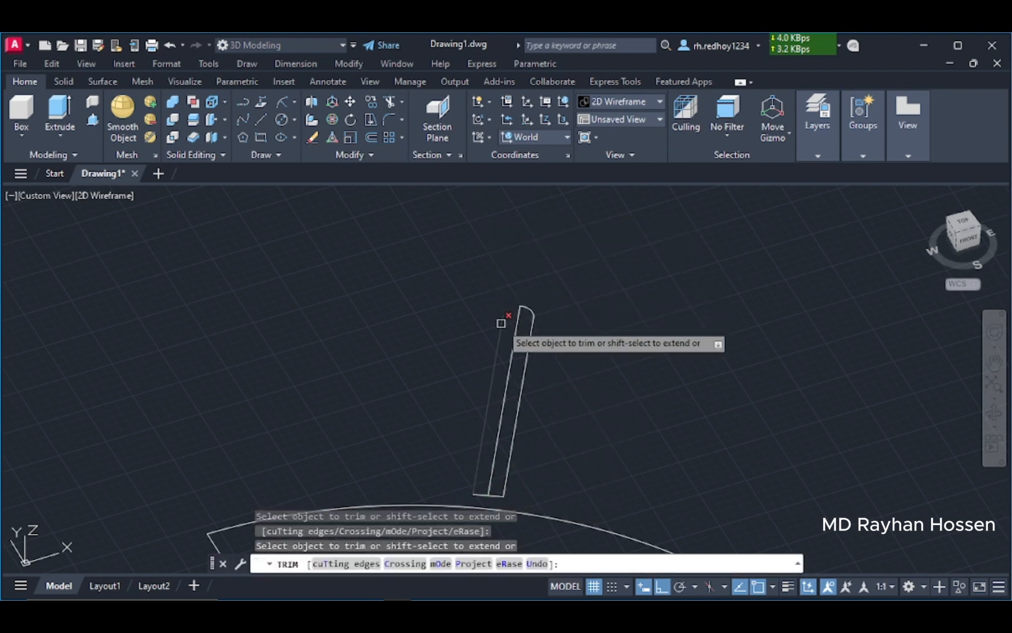
{"action": "left_click", "coordinate": [501, 323]}
{"action": "left_click", "coordinate": [476, 494]}
{"action": "scroll", "coordinate": [449, 420], "scroll_direction": "down", "scroll_amount": 5}
{"action": "middle_click_drag", "start_coordinate": [591, 407], "coordinate": [534, 205]}
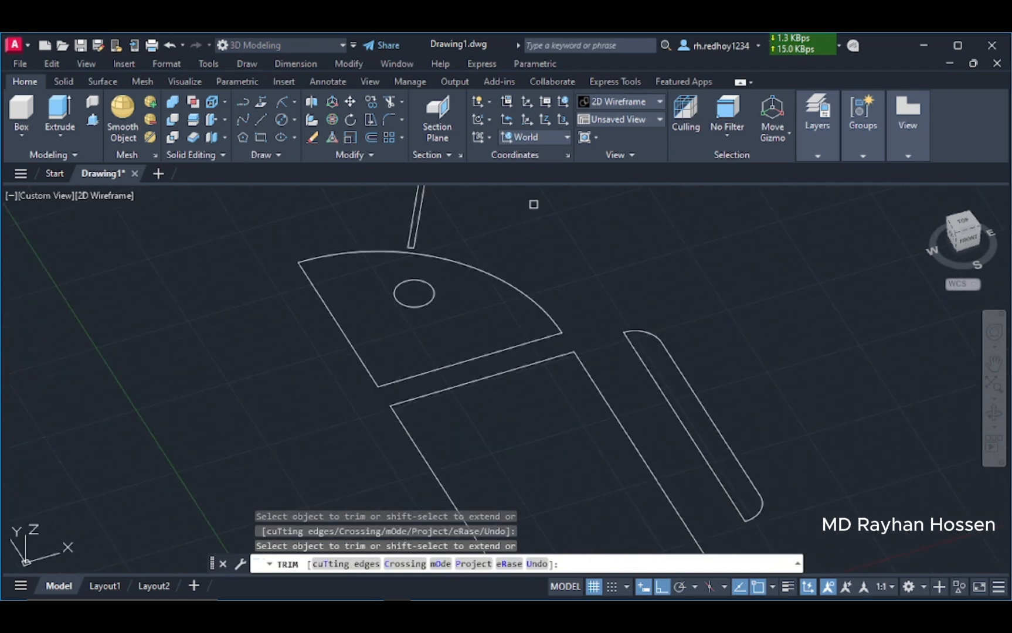
{"action": "scroll", "coordinate": [533, 204], "scroll_direction": "down", "scroll_amount": 3}
{"action": "key", "text": "Escape"}
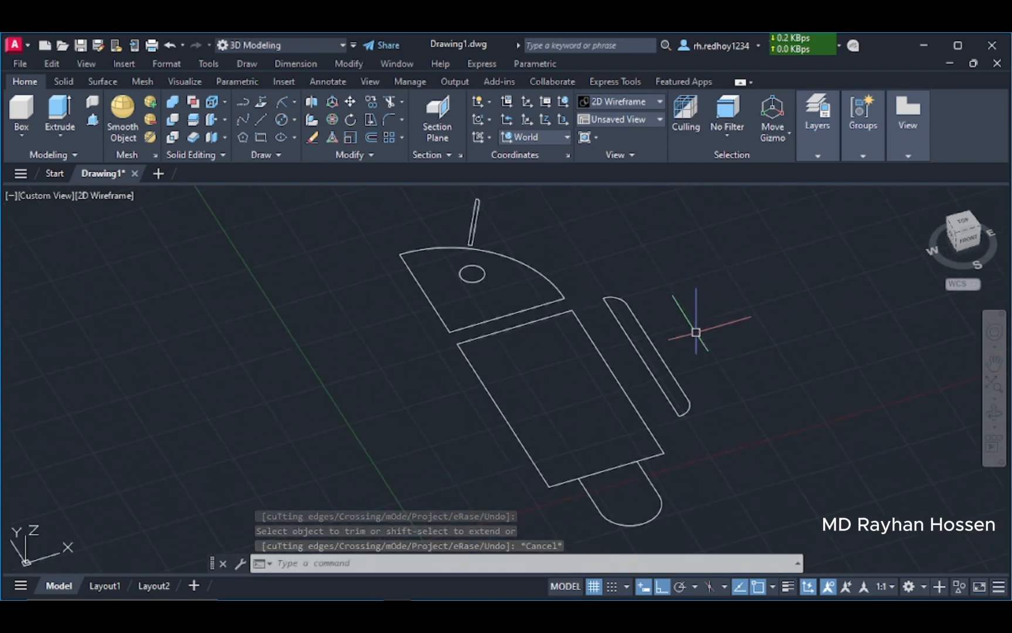
Join all outlines of the half robot into polylines.
{"action": "scroll", "coordinate": [694, 326], "scroll_direction": "up", "scroll_amount": 2}
{"action": "scroll", "coordinate": [694, 322], "scroll_direction": "down", "scroll_amount": 4}
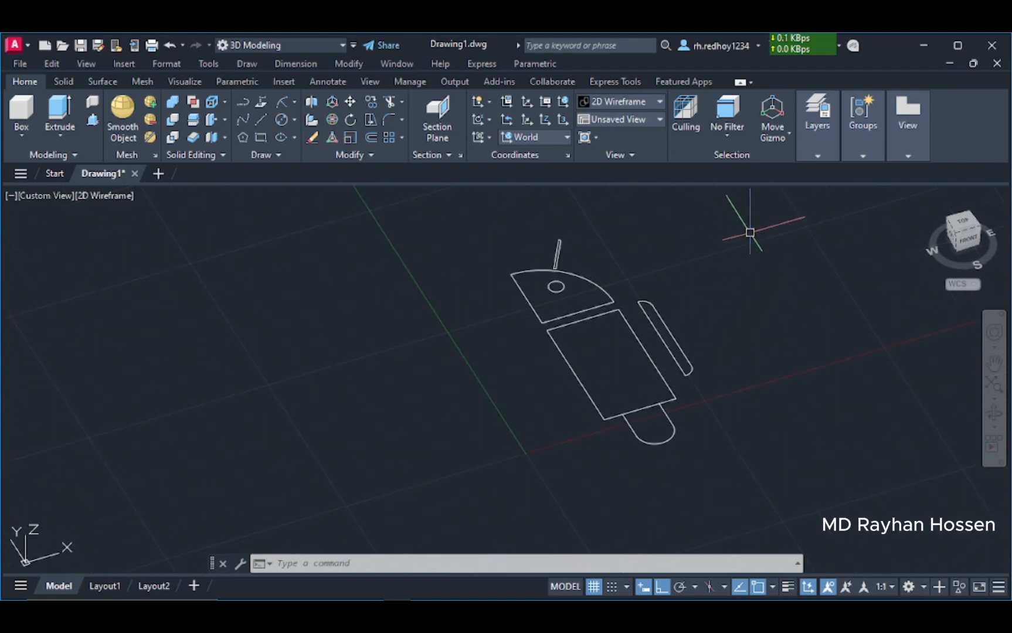
{"action": "left_click", "coordinate": [752, 229]}
{"action": "left_click", "coordinate": [439, 458]}
{"action": "type", "text": "j"}
{"action": "key", "text": "Return"}
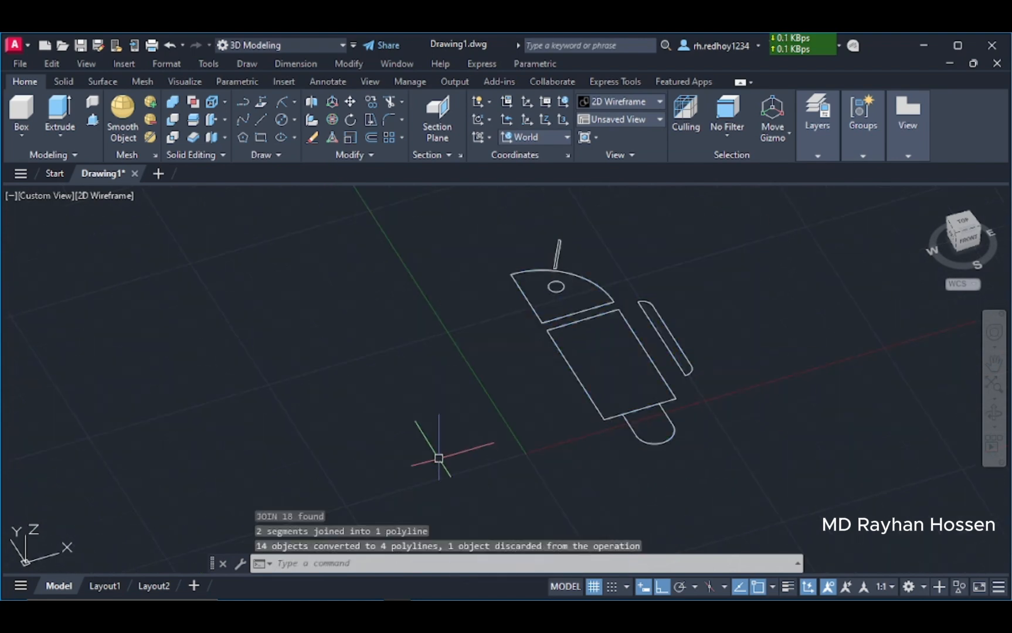
{"action": "scroll", "coordinate": [556, 370], "scroll_direction": "up", "scroll_amount": 3}
{"action": "scroll", "coordinate": [440, 413], "scroll_direction": "down", "scroll_amount": 3}
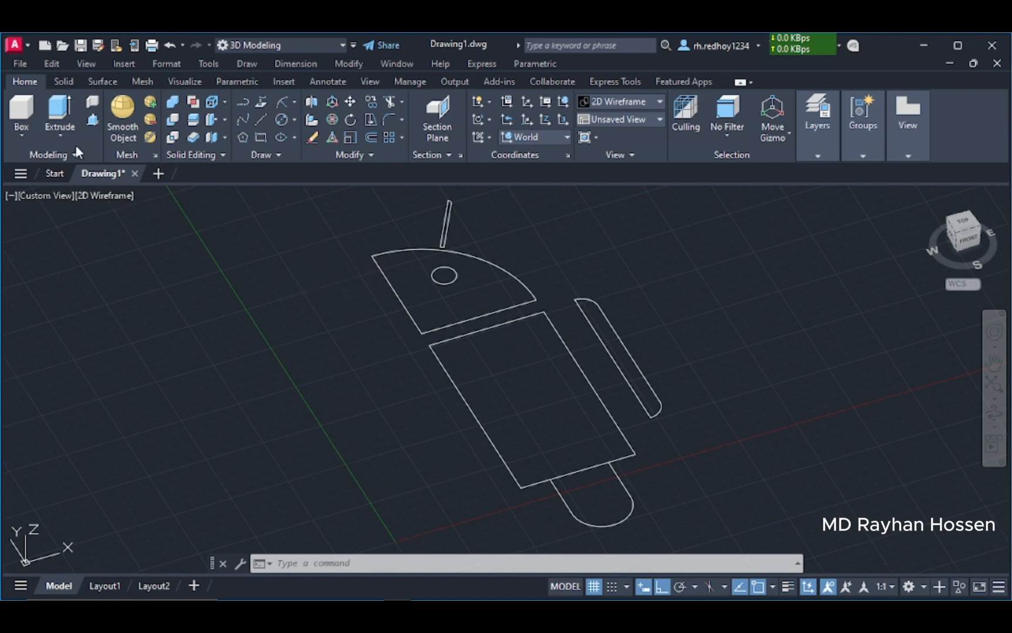
{"action": "left_click", "coordinate": [60, 135]}
{"action": "left_click", "coordinate": [73, 224]}
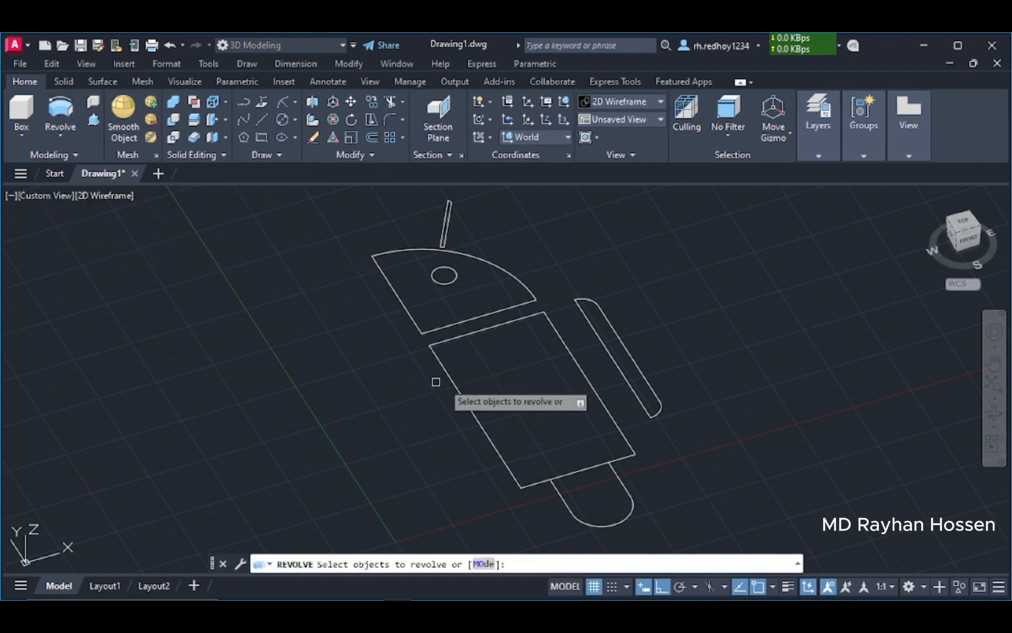
{"action": "left_click", "coordinate": [475, 328]}
{"action": "key", "text": "Return"}
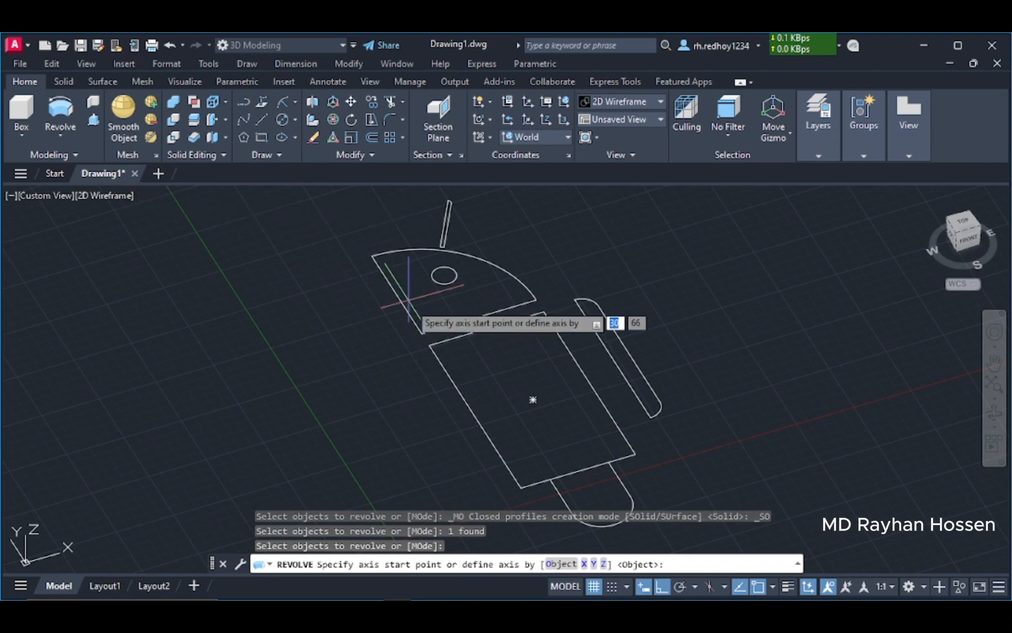
{"action": "key", "text": "ctrl+z"}
{"action": "key", "text": "ctrl+z"}
{"action": "key", "text": "ctrl+z"}
Move the leg outline slightly away from the body's lower edge, leaving a small gap.
{"action": "middle_click_drag", "start_coordinate": [701, 415], "coordinate": [660, 359]}
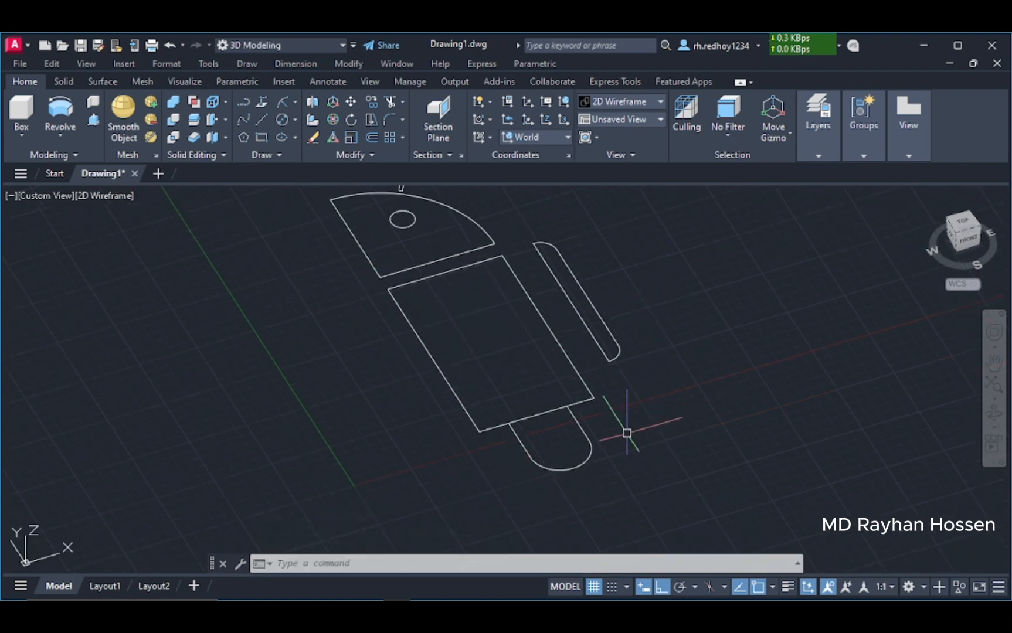
{"action": "scroll", "coordinate": [713, 386], "scroll_direction": "down", "scroll_amount": 3}
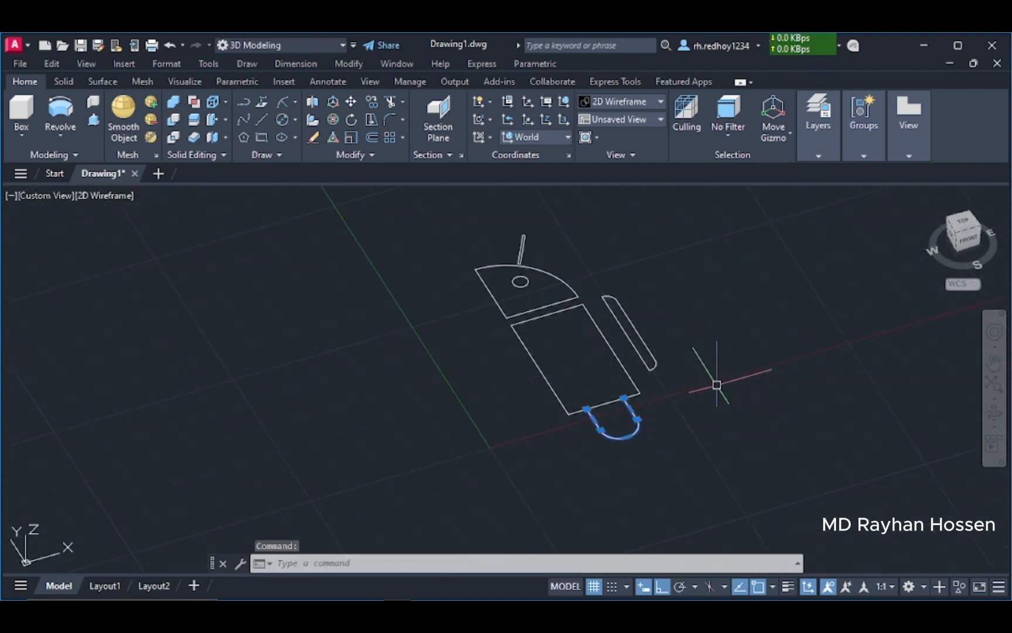
{"action": "scroll", "coordinate": [700, 424], "scroll_direction": "up", "scroll_amount": 3}
{"action": "middle_click_drag", "start_coordinate": [650, 434], "coordinate": [638, 343]}
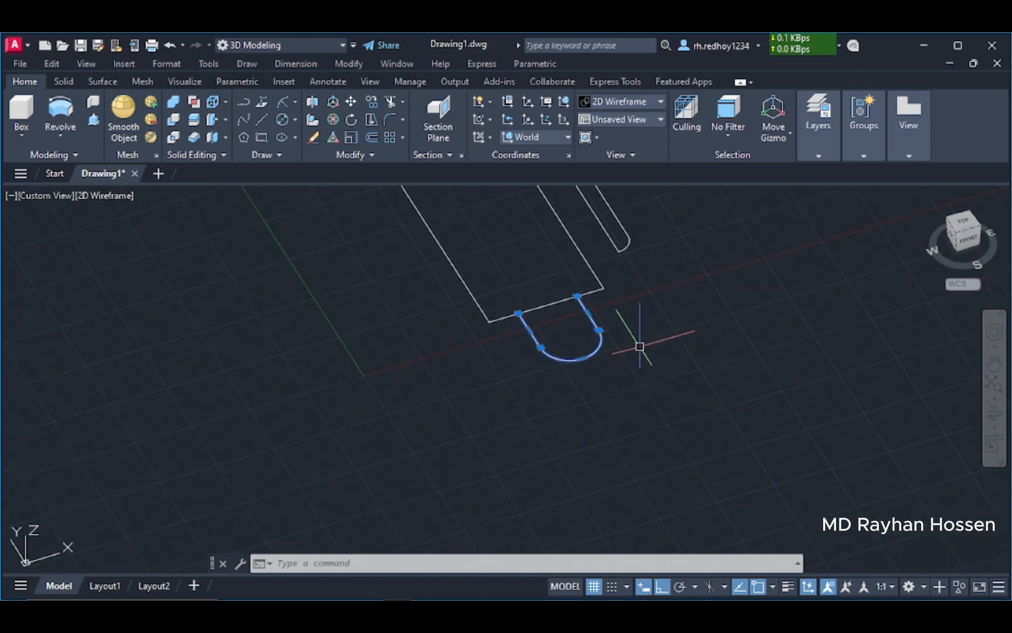
{"action": "scroll", "coordinate": [640, 347], "scroll_direction": "up", "scroll_amount": 2}
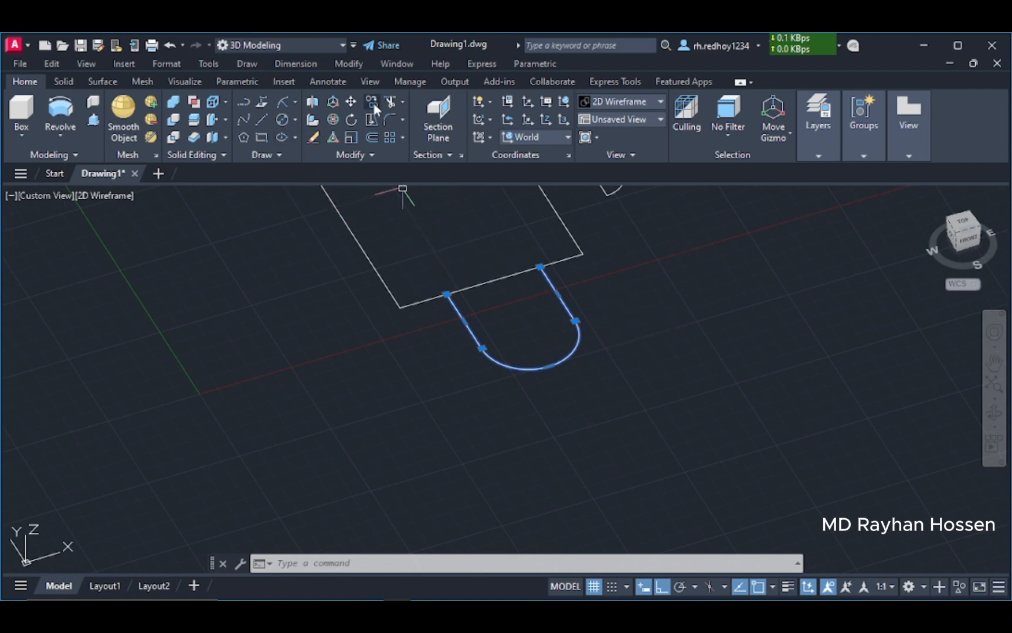
{"action": "left_click", "coordinate": [351, 101]}
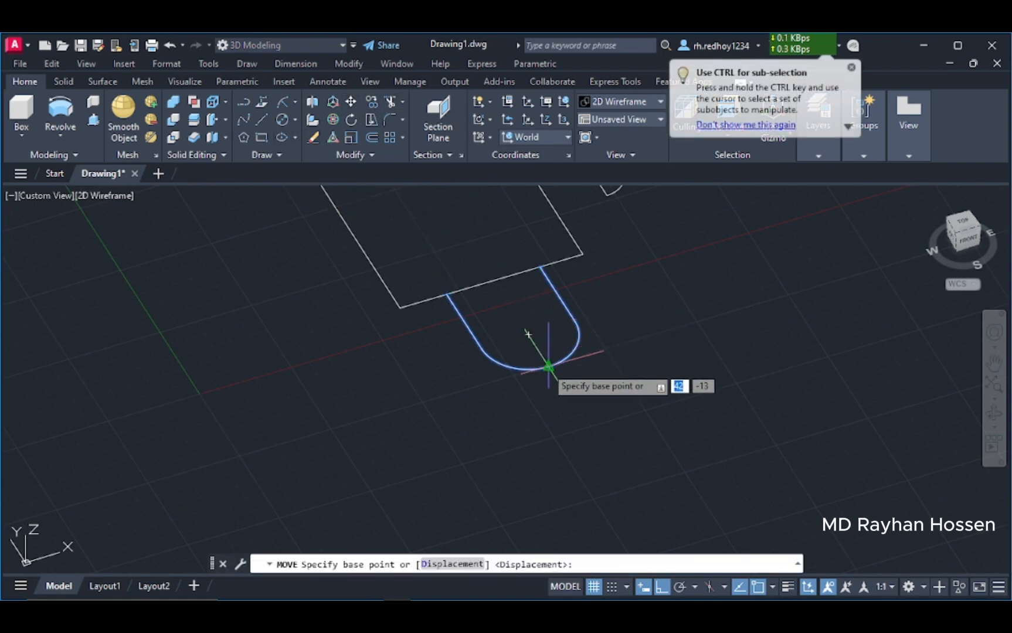
{"action": "left_click", "coordinate": [548, 367]}
{"action": "left_click", "coordinate": [554, 376]}
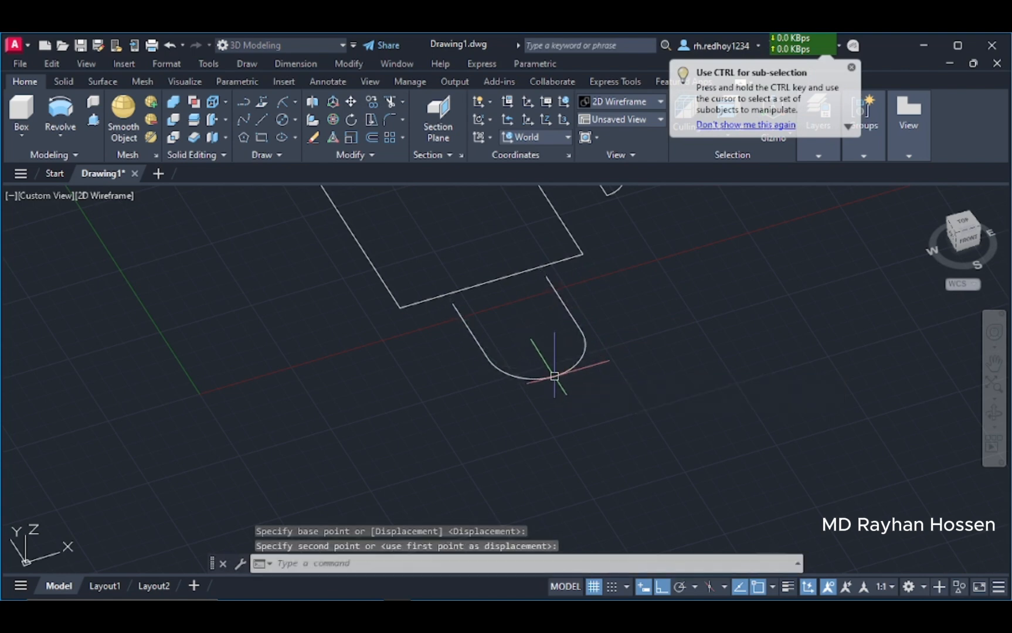
{"action": "key", "text": "space"}
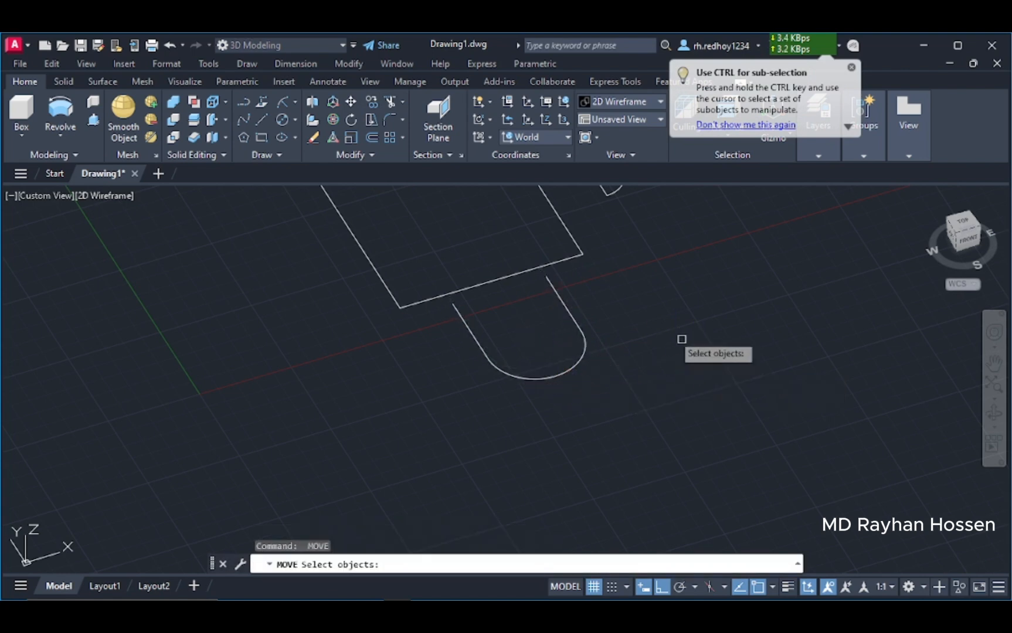
Close the leg's open end facing the body with a straight line between its two sides.
{"action": "left_click", "coordinate": [267, 117]}
{"action": "scroll", "coordinate": [463, 322], "scroll_direction": "up", "scroll_amount": 2}
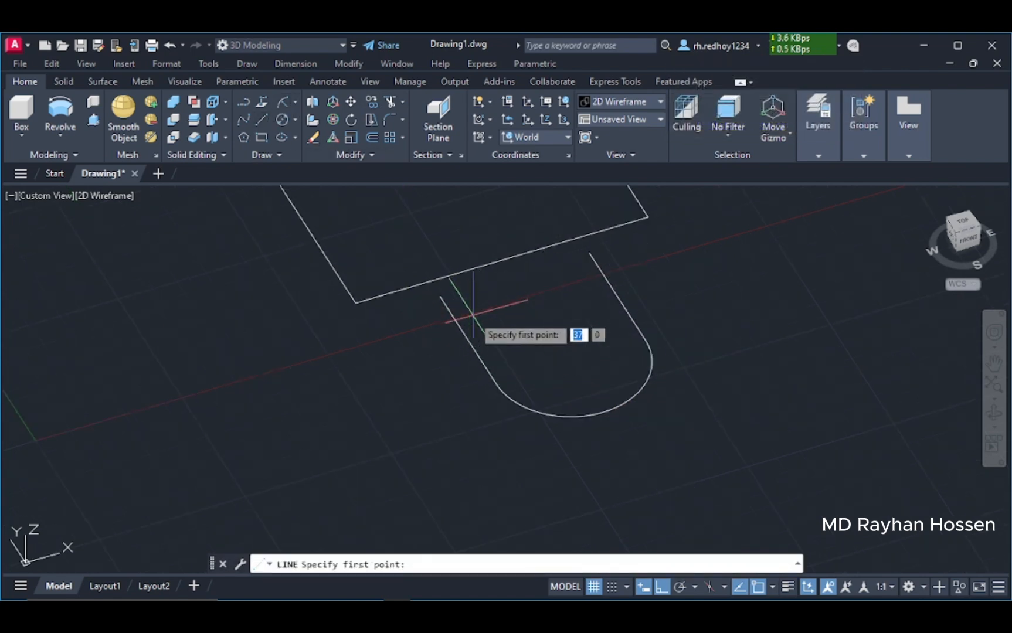
{"action": "left_click", "coordinate": [444, 301]}
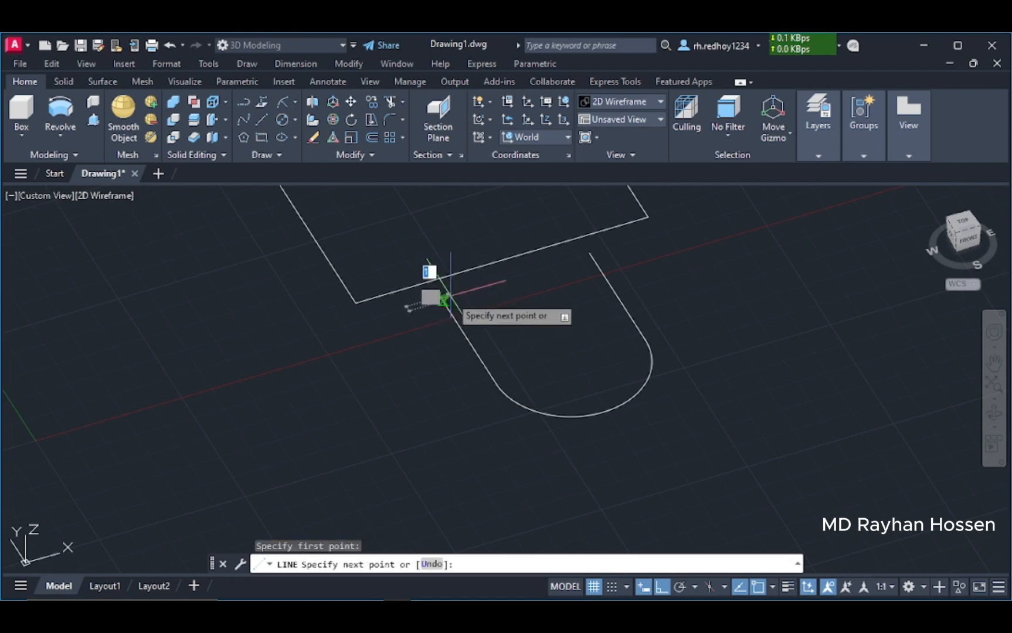
{"action": "left_click", "coordinate": [589, 251]}
{"action": "key", "text": "Return"}
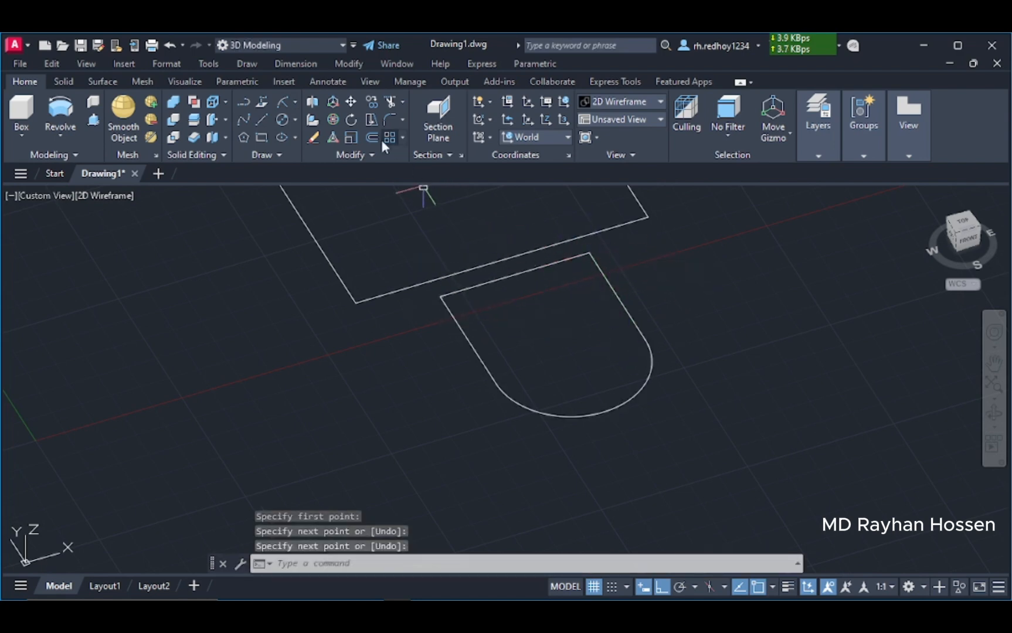
Draw the leg's centre line from the midpoint of its closing line to its rounded end.
{"action": "left_click", "coordinate": [265, 121]}
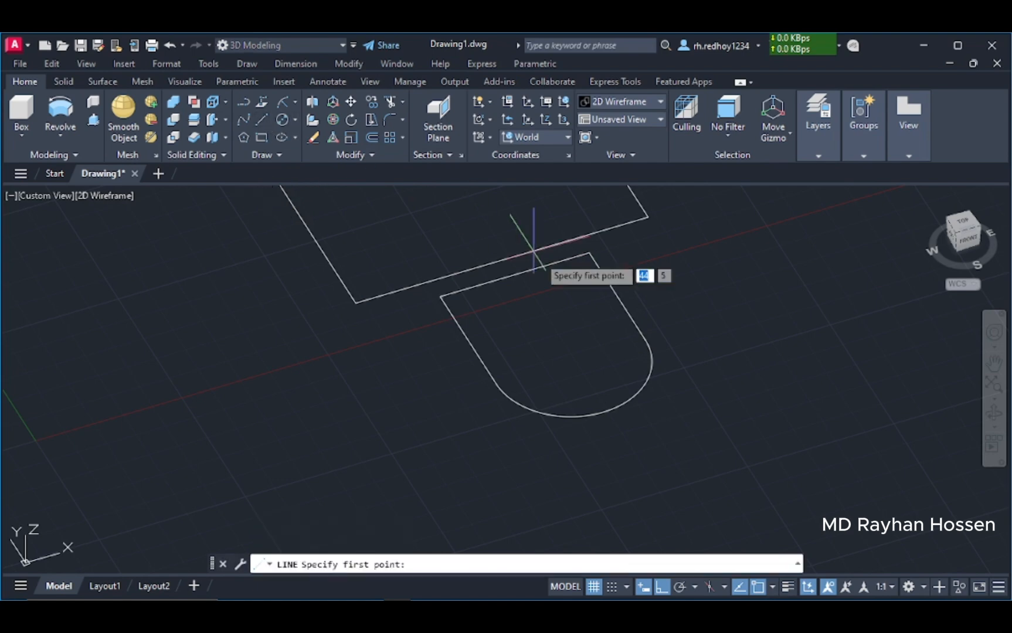
{"action": "left_click", "coordinate": [515, 274]}
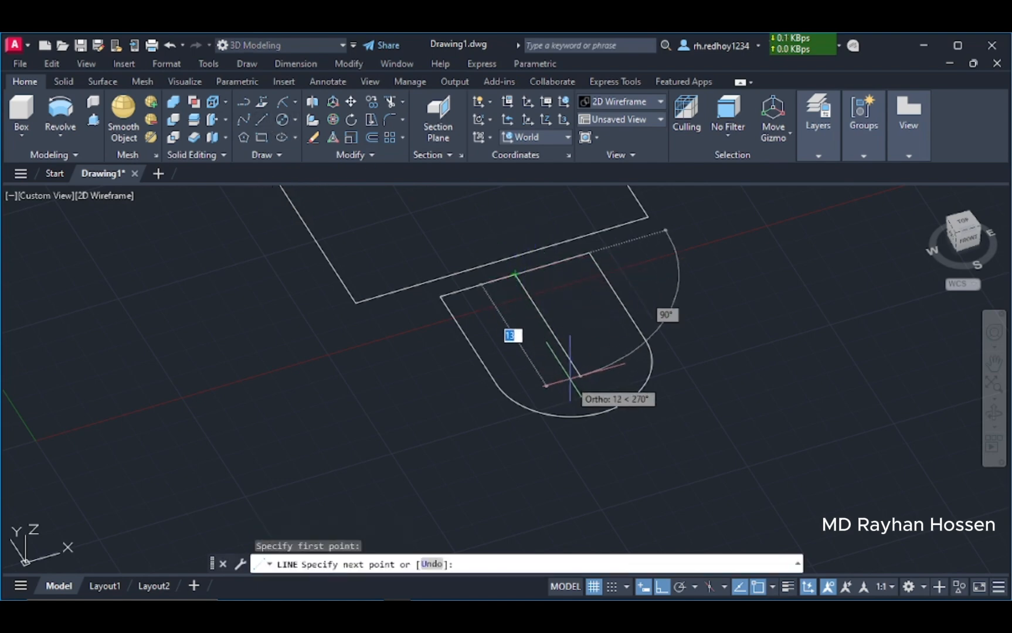
{"action": "left_click", "coordinate": [601, 415]}
{"action": "key", "text": "Return"}
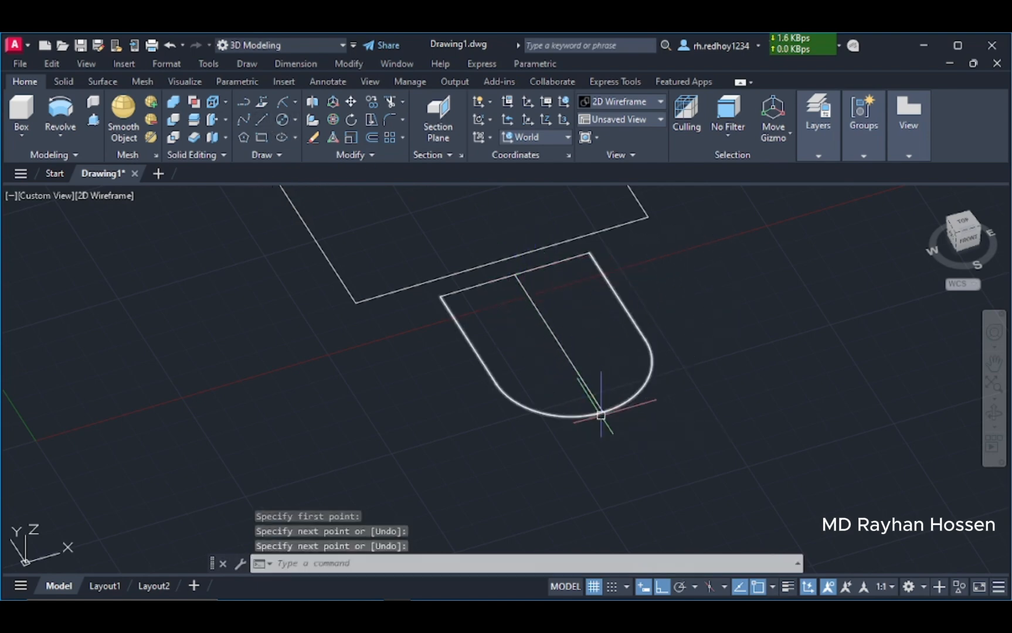
Trim away the leg outline's inner half along its centre line, leaving only the outer half-profile.
{"action": "left_click", "coordinate": [389, 103]}
{"action": "left_click", "coordinate": [488, 282]}
{"action": "left_click", "coordinate": [462, 328]}
{"action": "left_click", "coordinate": [514, 397]}
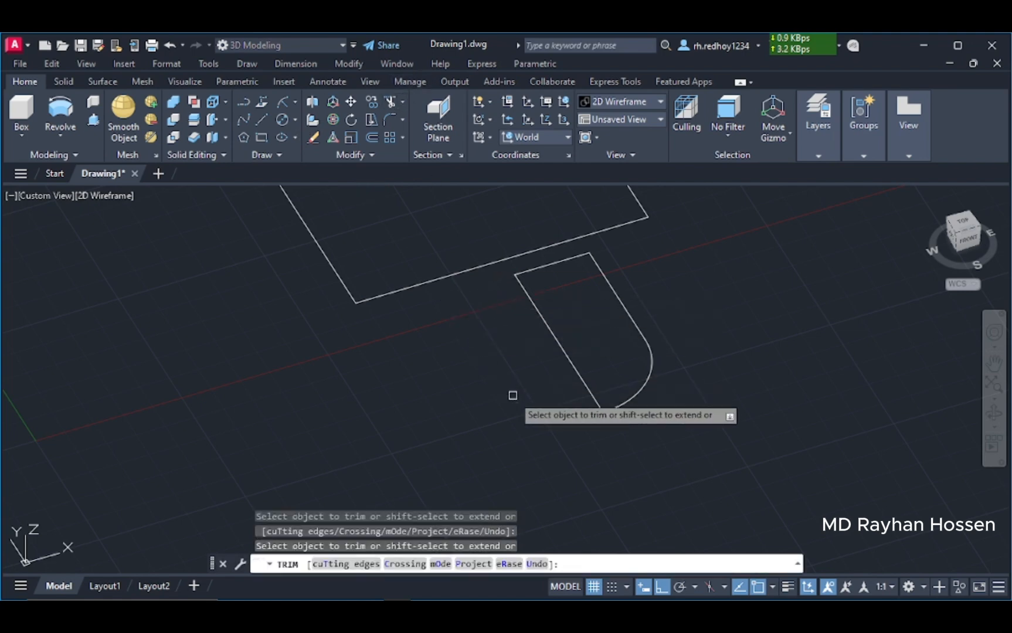
{"action": "key", "text": "Return"}
Join the remaining segments of the leg's half-profile into a closed polyline.
{"action": "scroll", "coordinate": [505, 345], "scroll_direction": "down", "scroll_amount": 5}
{"action": "middle_click_drag", "start_coordinate": [538, 308], "coordinate": [567, 502]}
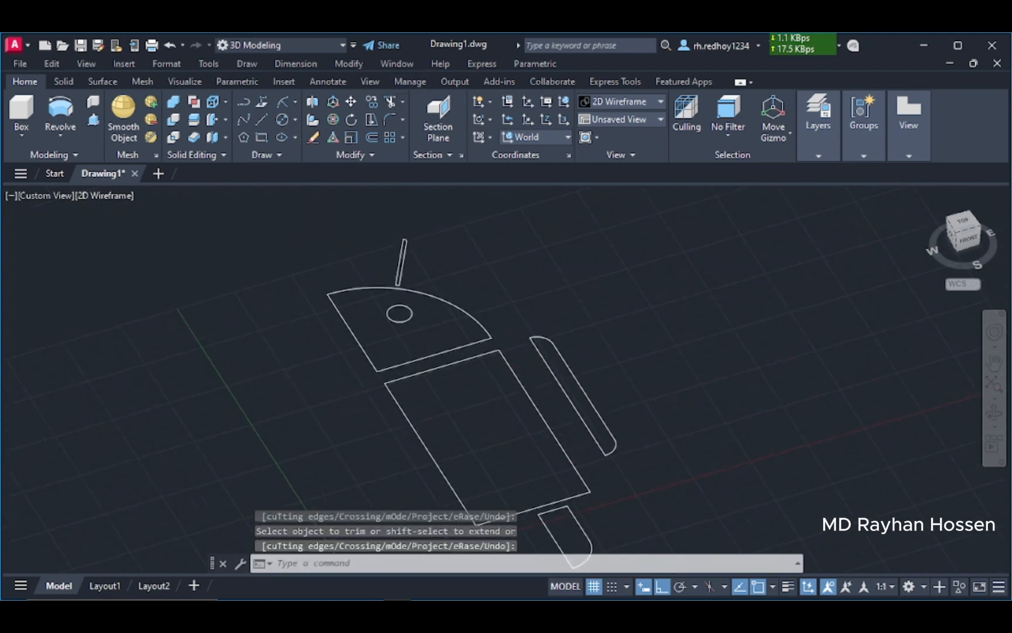
{"action": "middle_click_drag", "start_coordinate": [677, 472], "coordinate": [672, 423]}
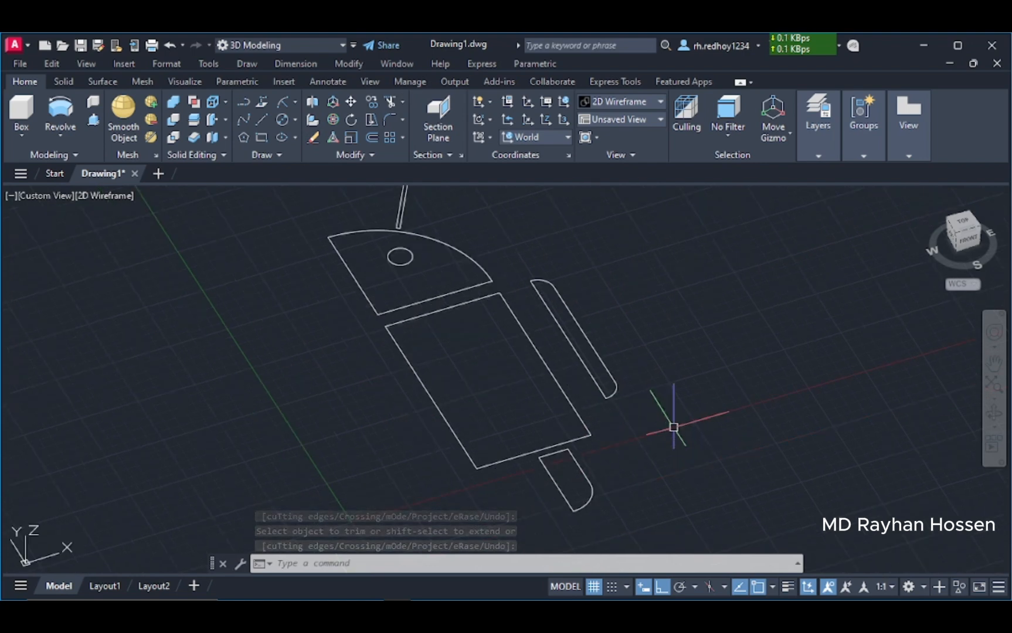
{"action": "scroll", "coordinate": [744, 419], "scroll_direction": "down", "scroll_amount": 2}
{"action": "scroll", "coordinate": [533, 346], "scroll_direction": "up", "scroll_amount": 4}
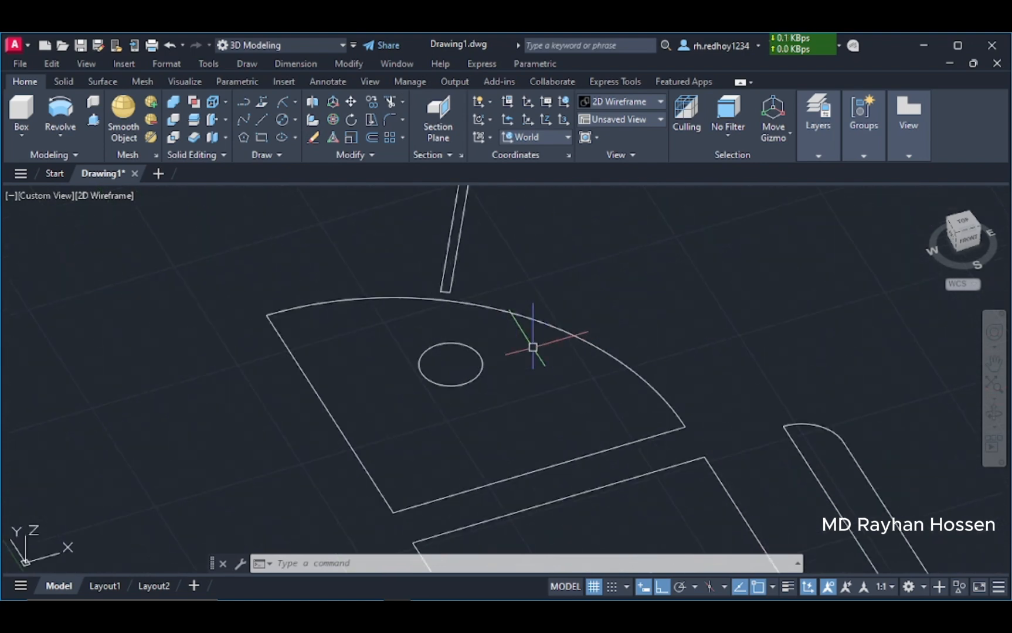
{"action": "scroll", "coordinate": [552, 317], "scroll_direction": "down", "scroll_amount": 4}
{"action": "left_click", "coordinate": [725, 440]}
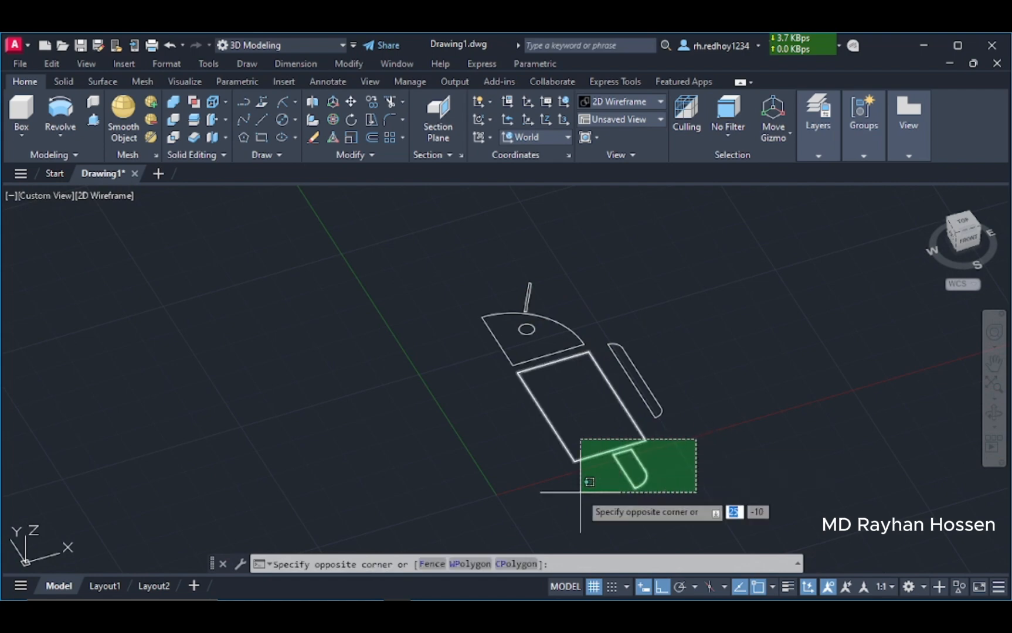
{"action": "left_click", "coordinate": [585, 493]}
{"action": "type", "text": "j"}
{"action": "key", "text": "Return"}
Revolve the antenna half-profile 360° about its long centre edge into a solid and set the visual style to Shaded with edges.
{"action": "scroll", "coordinate": [464, 402], "scroll_direction": "up", "scroll_amount": 4}
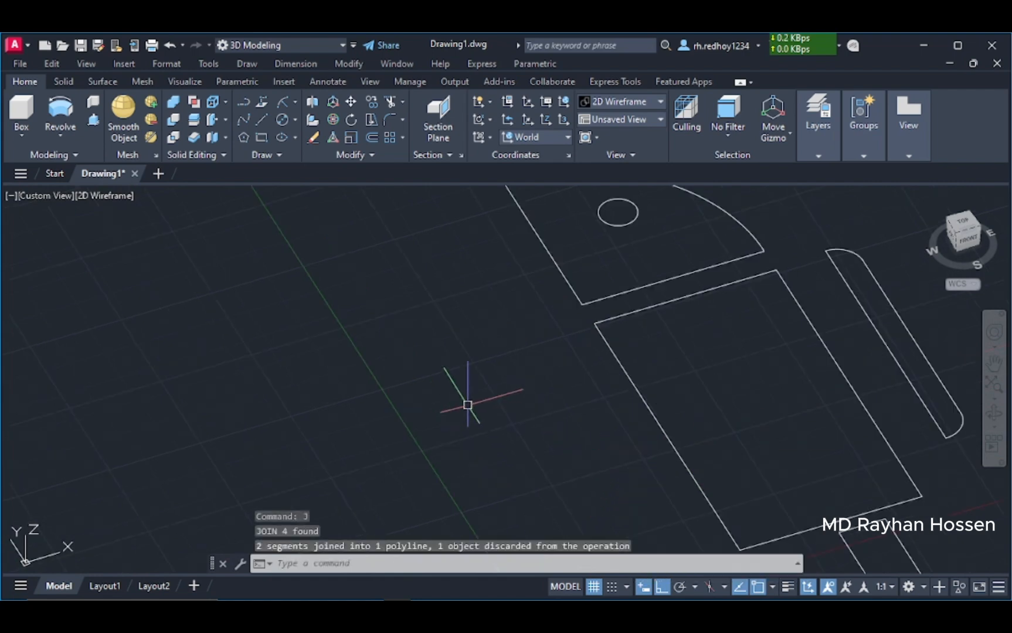
{"action": "scroll", "coordinate": [366, 509], "scroll_direction": "down", "scroll_amount": 3}
{"action": "scroll", "coordinate": [527, 270], "scroll_direction": "up", "scroll_amount": 3}
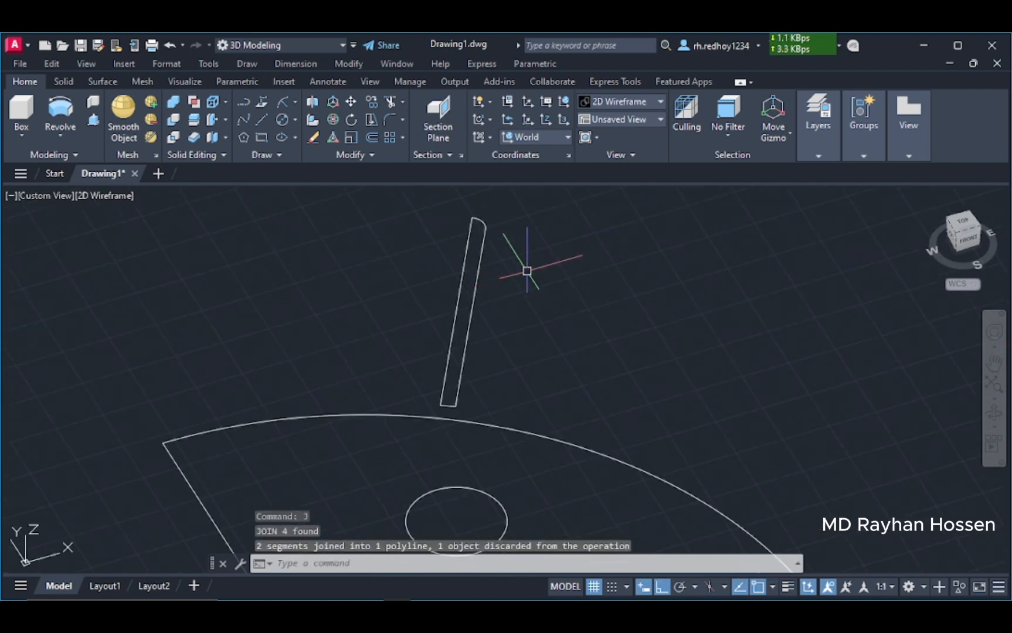
{"action": "left_click", "coordinate": [75, 124]}
{"action": "left_click", "coordinate": [66, 221]}
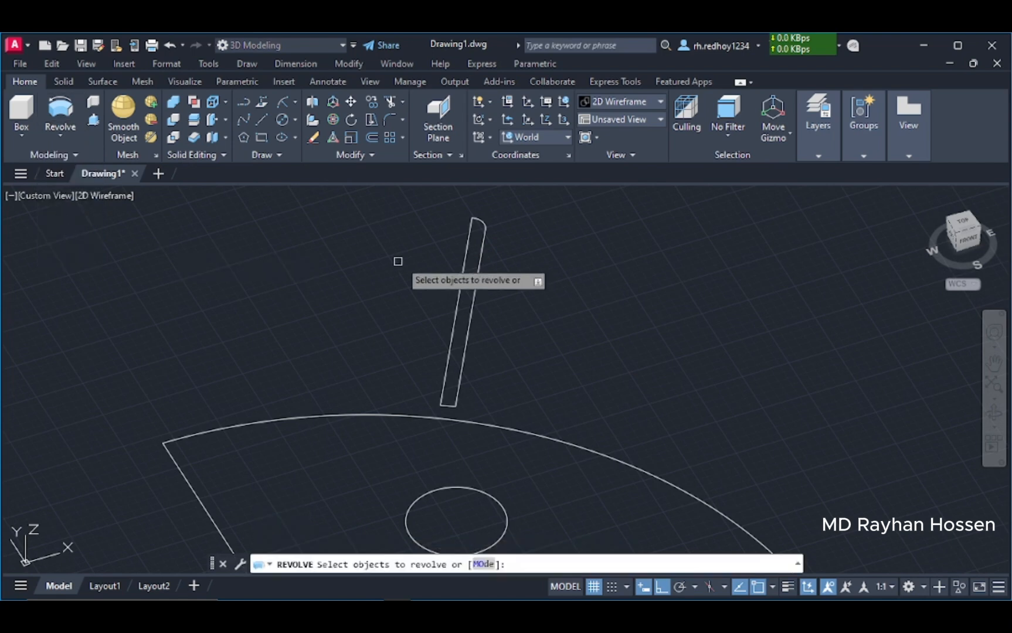
{"action": "left_click", "coordinate": [467, 239]}
{"action": "key", "text": "Return"}
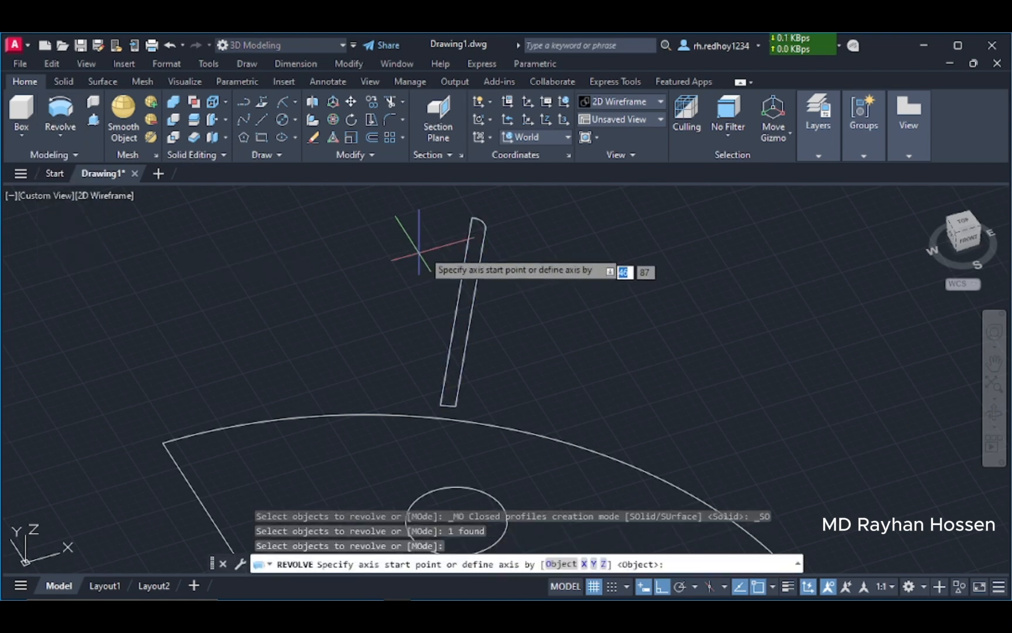
{"action": "left_click", "coordinate": [471, 225]}
{"action": "left_click", "coordinate": [441, 404]}
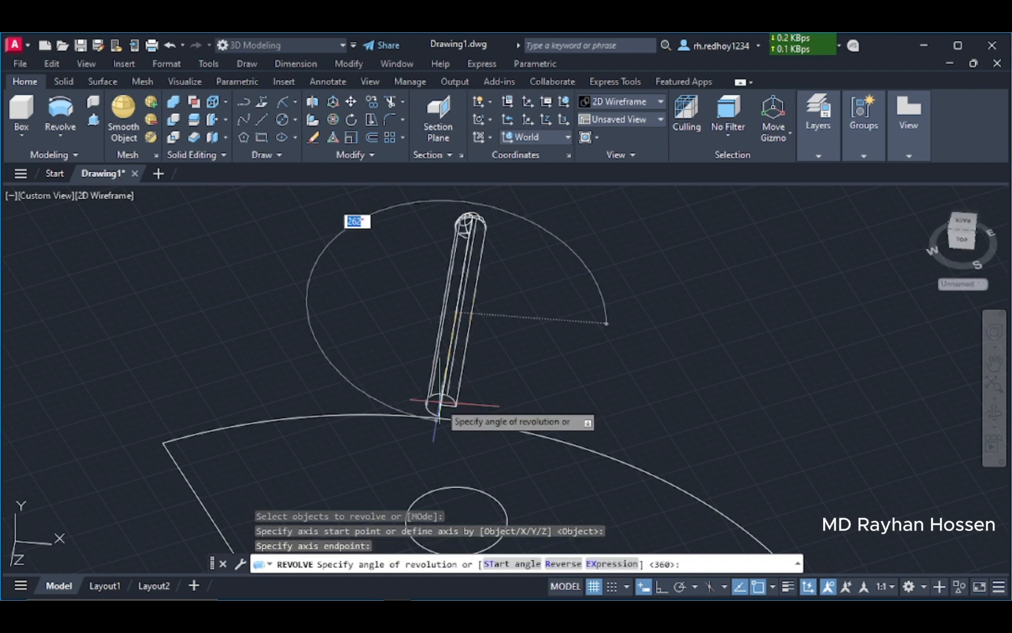
{"action": "key", "text": "Return"}
{"action": "left_click", "coordinate": [97, 197]}
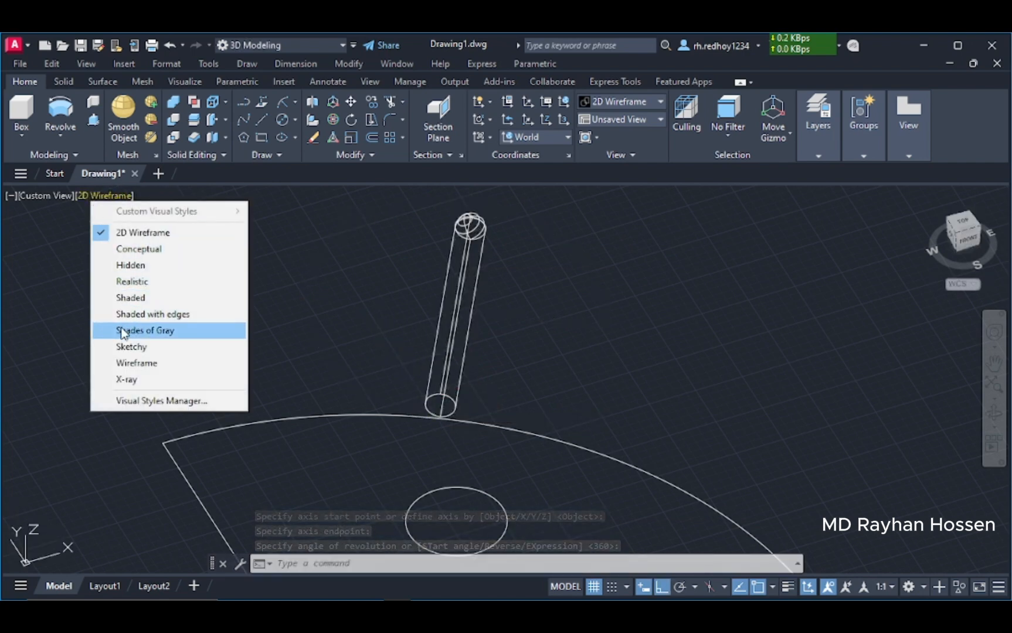
{"action": "left_click", "coordinate": [132, 314]}
Revolve the head dome's half-profile 360° about its straight centre edge into a solid.
{"action": "scroll", "coordinate": [503, 453], "scroll_direction": "down", "scroll_amount": 2}
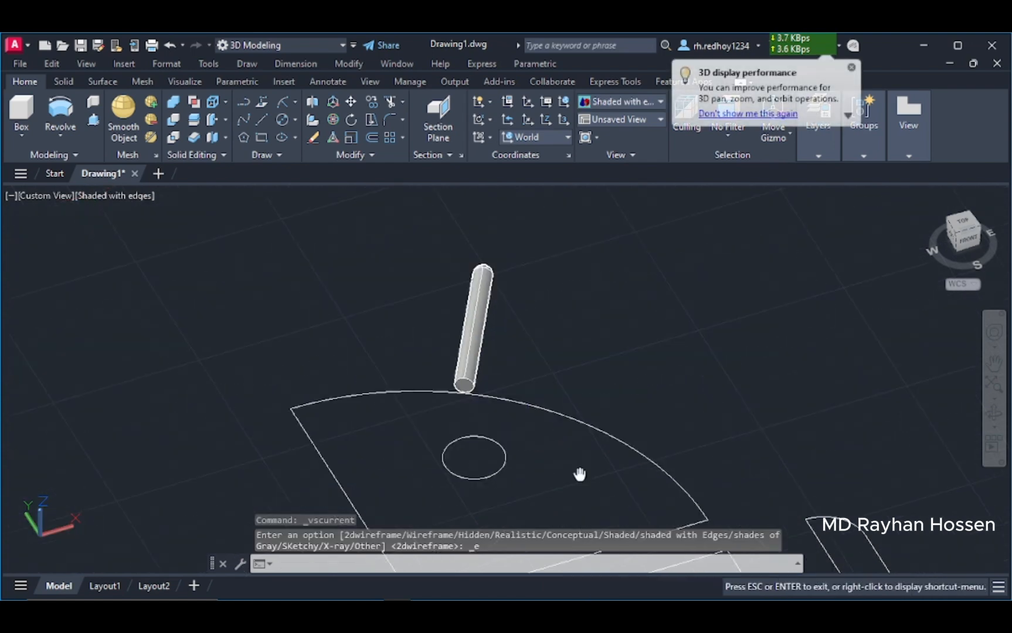
{"action": "middle_click_drag", "start_coordinate": [580, 474], "coordinate": [584, 342]}
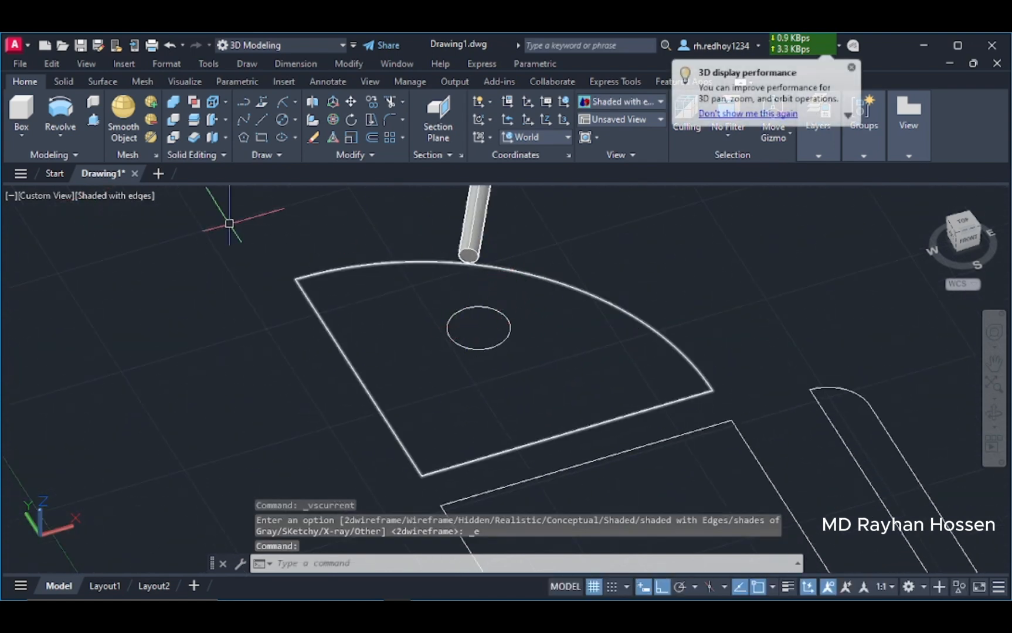
{"action": "left_click", "coordinate": [60, 112]}
{"action": "left_click", "coordinate": [345, 265]}
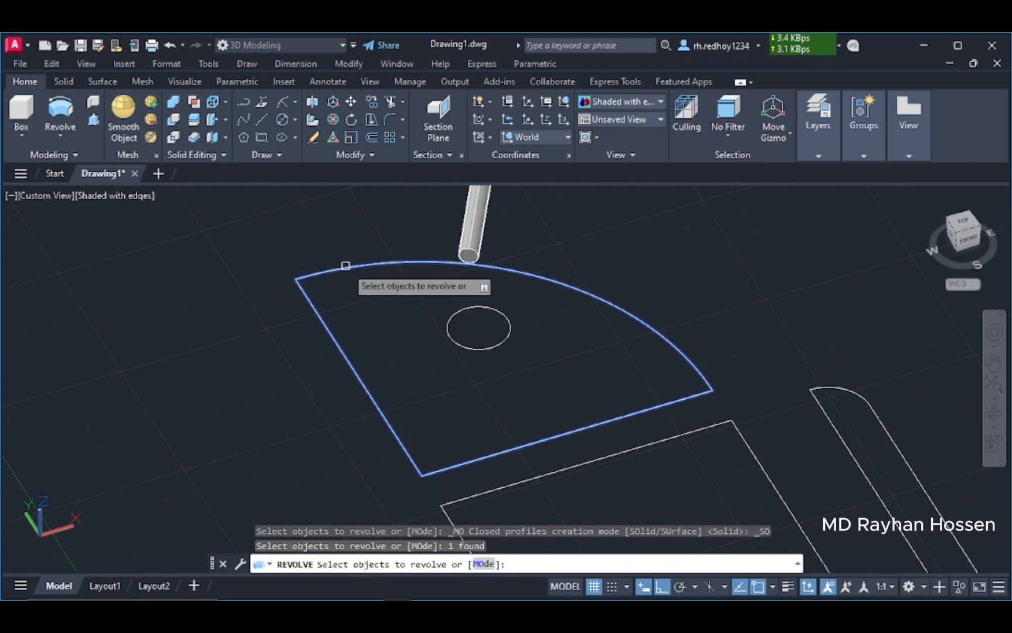
{"action": "key", "text": "Return"}
{"action": "left_click", "coordinate": [295, 280]}
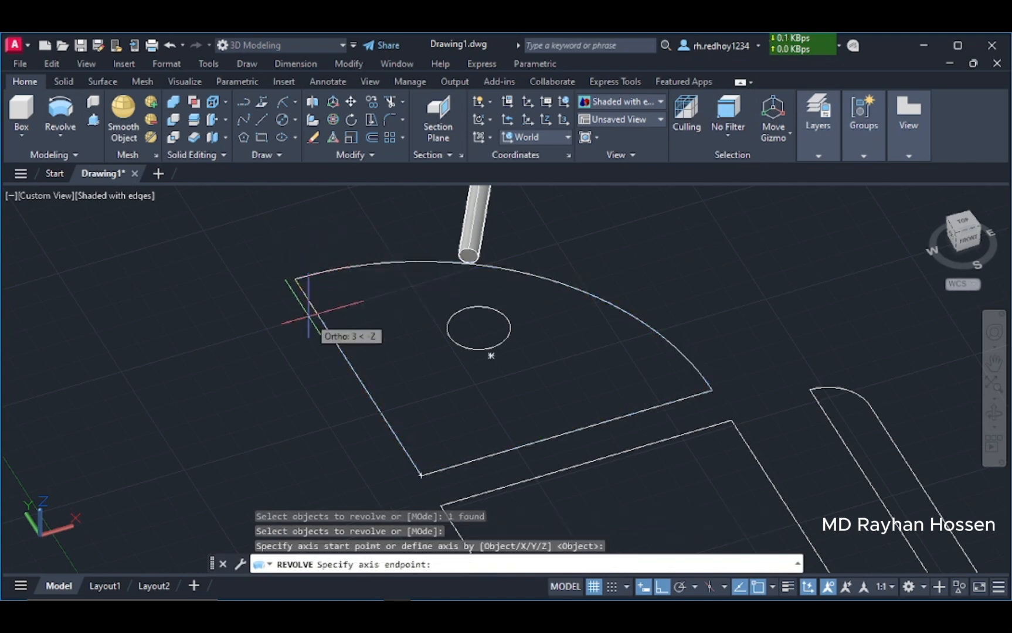
{"action": "left_click", "coordinate": [430, 473]}
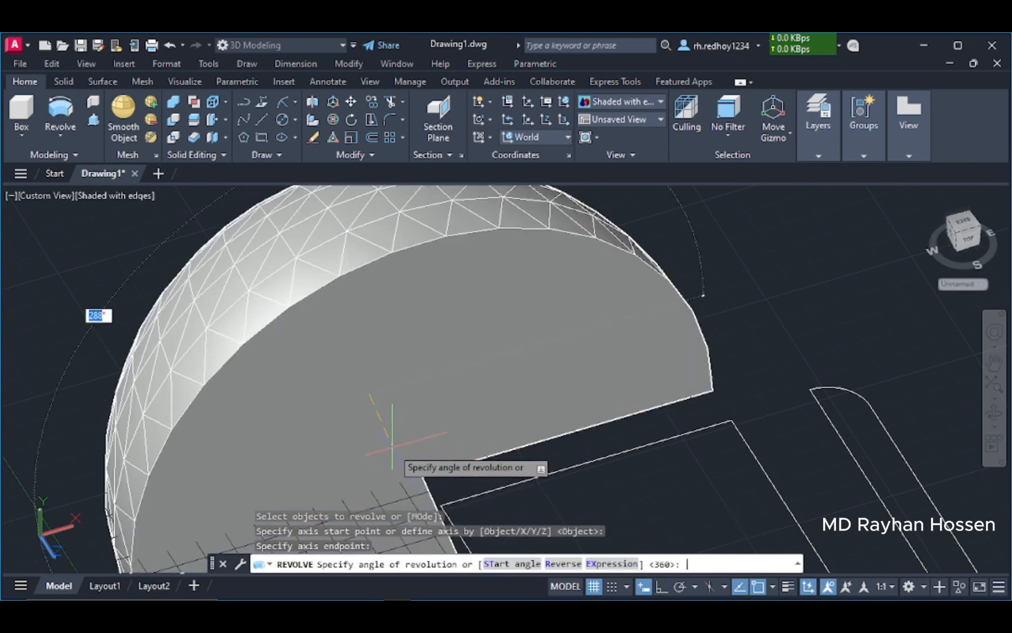
{"action": "key", "text": "Return"}
Revolve the rectangular body profile 360° about its inner long edge into a solid cylinder.
{"action": "middle_click_drag", "start_coordinate": [678, 463], "coordinate": [700, 289], "text": "shift"}
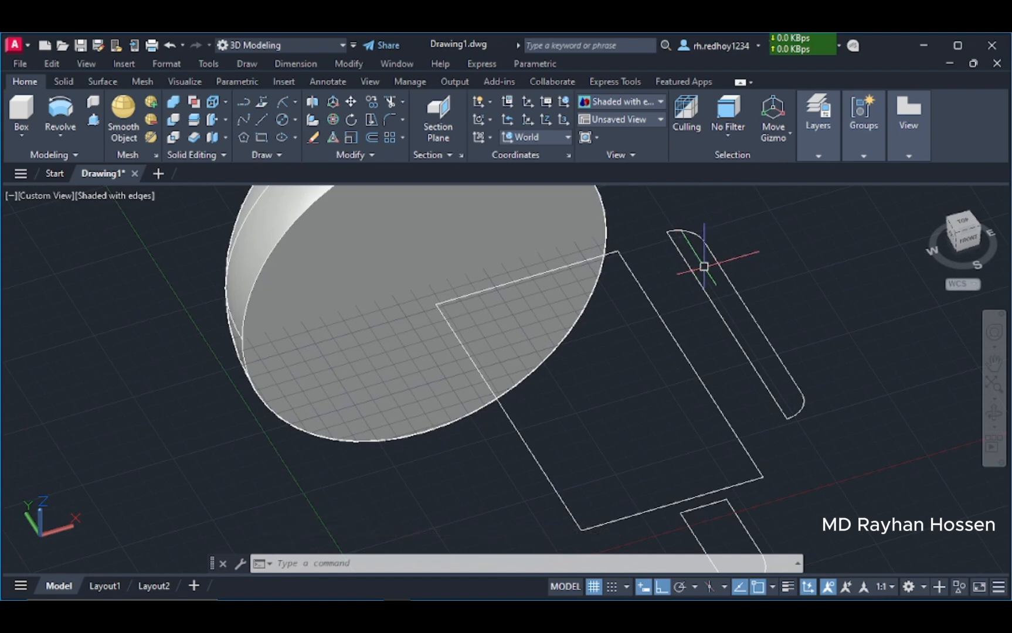
{"action": "left_click", "coordinate": [61, 112]}
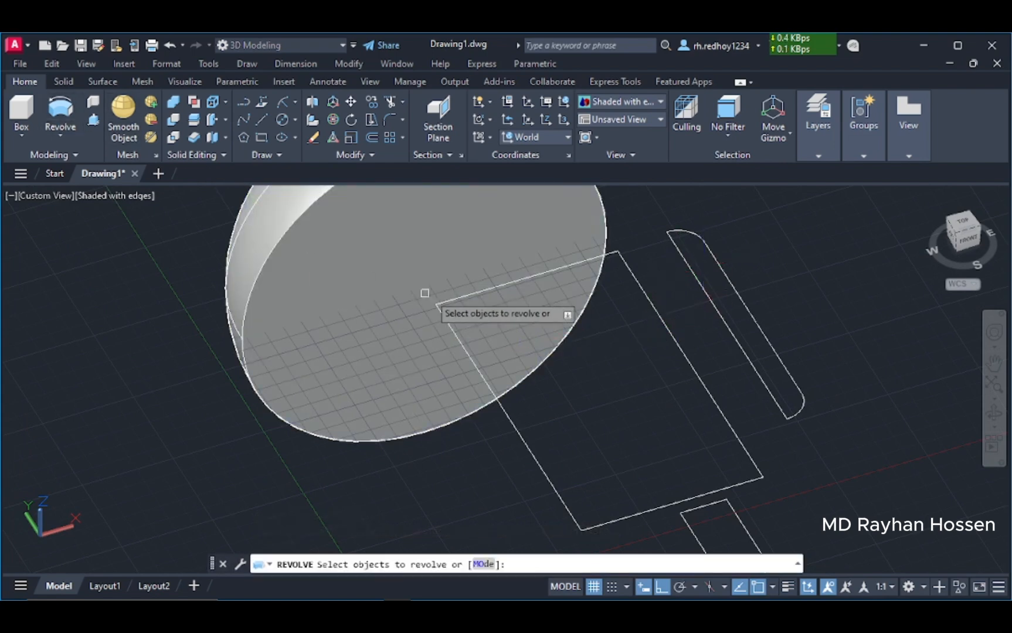
{"action": "left_click", "coordinate": [458, 298]}
{"action": "key", "text": "Return"}
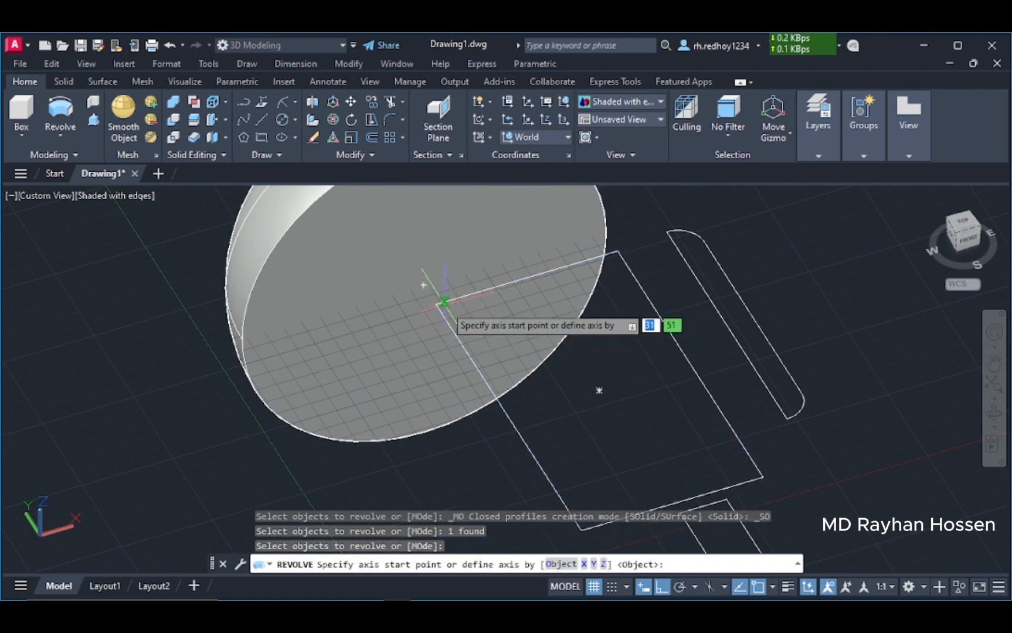
{"action": "left_click", "coordinate": [434, 305]}
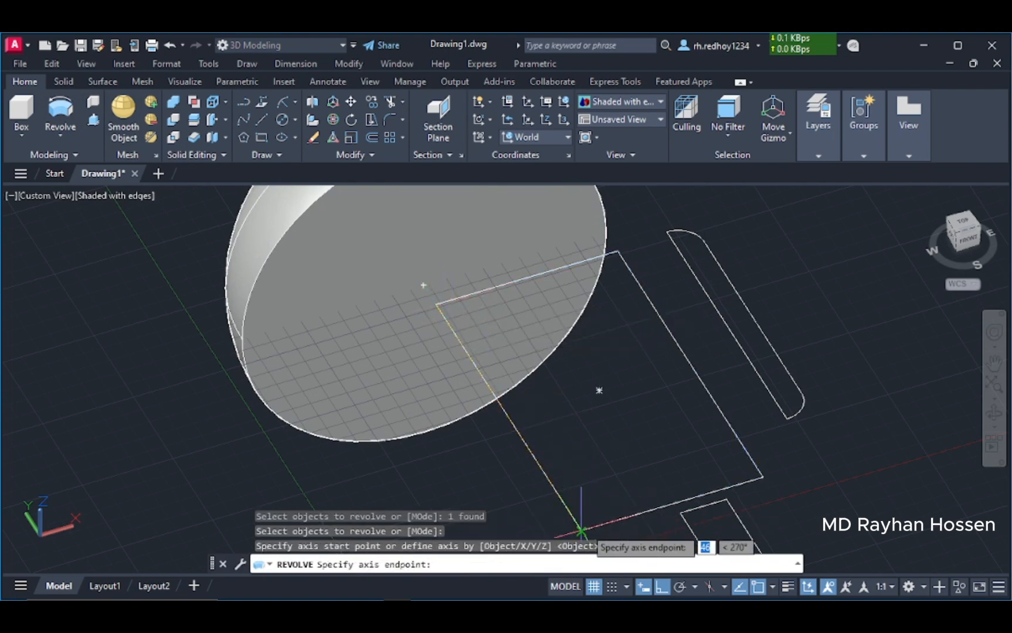
{"action": "left_click", "coordinate": [585, 527]}
{"action": "key", "text": "Return"}
Revolve the leg's half-profile 360° about its straight centre edge into a round-ended solid.
{"action": "scroll", "coordinate": [598, 468], "scroll_direction": "down", "scroll_amount": 2}
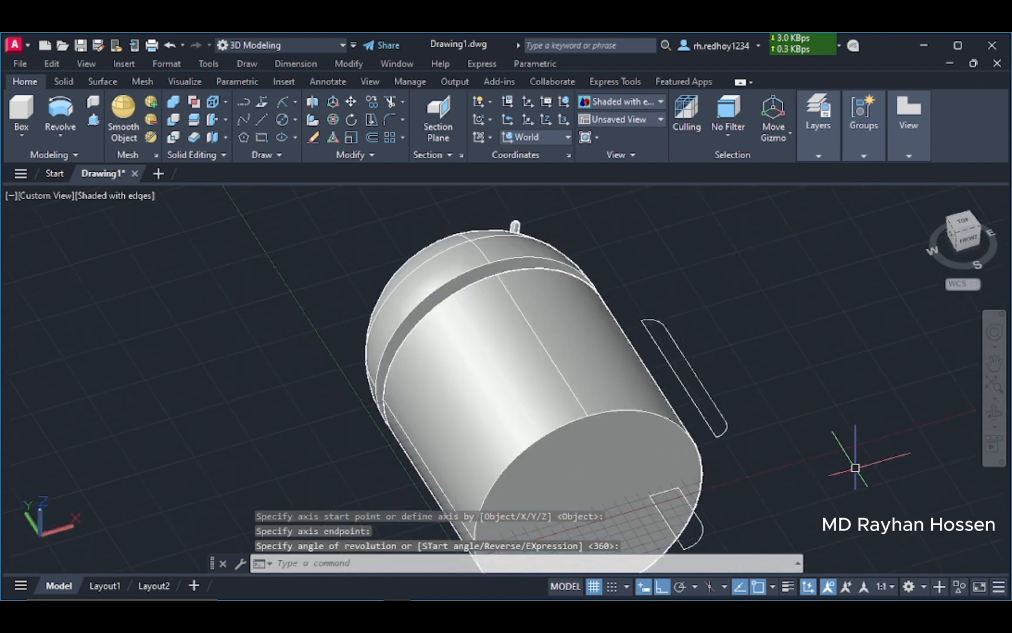
{"action": "middle_click_drag", "start_coordinate": [771, 451], "coordinate": [652, 329]}
{"action": "scroll", "coordinate": [652, 329], "scroll_direction": "up", "scroll_amount": 2}
{"action": "left_click", "coordinate": [61, 112]}
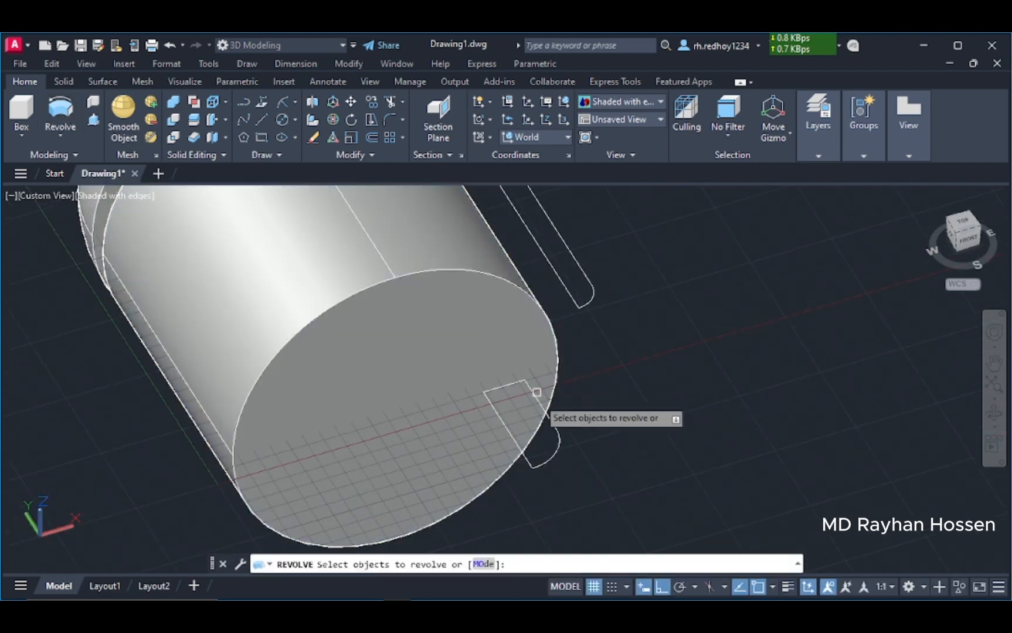
{"action": "left_click", "coordinate": [540, 403]}
{"action": "key", "text": "Return"}
{"action": "left_click", "coordinate": [485, 392]}
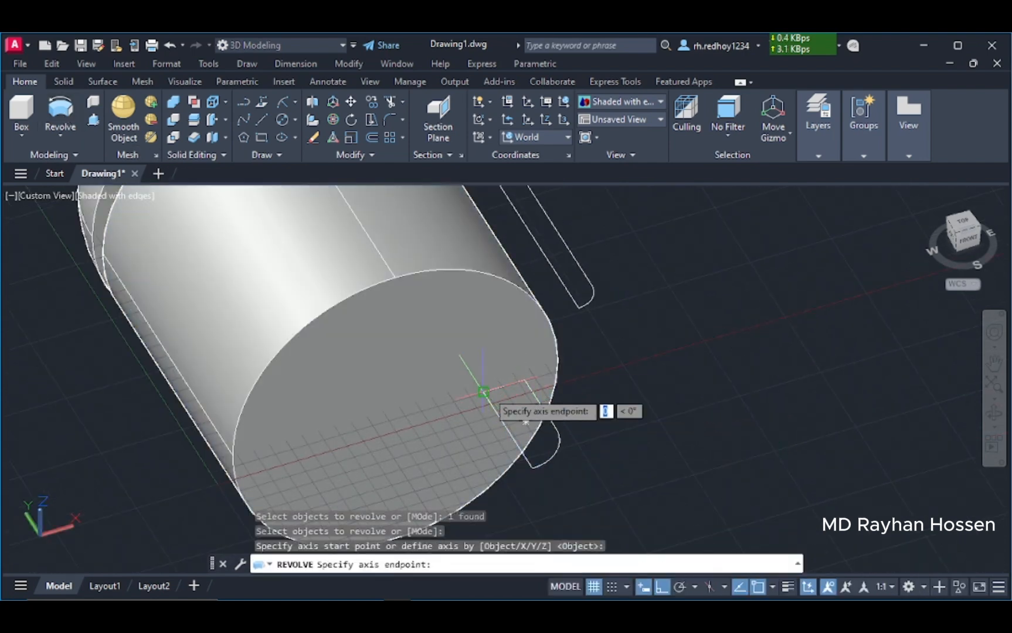
{"action": "left_click", "coordinate": [533, 456]}
{"action": "key", "text": "Return"}
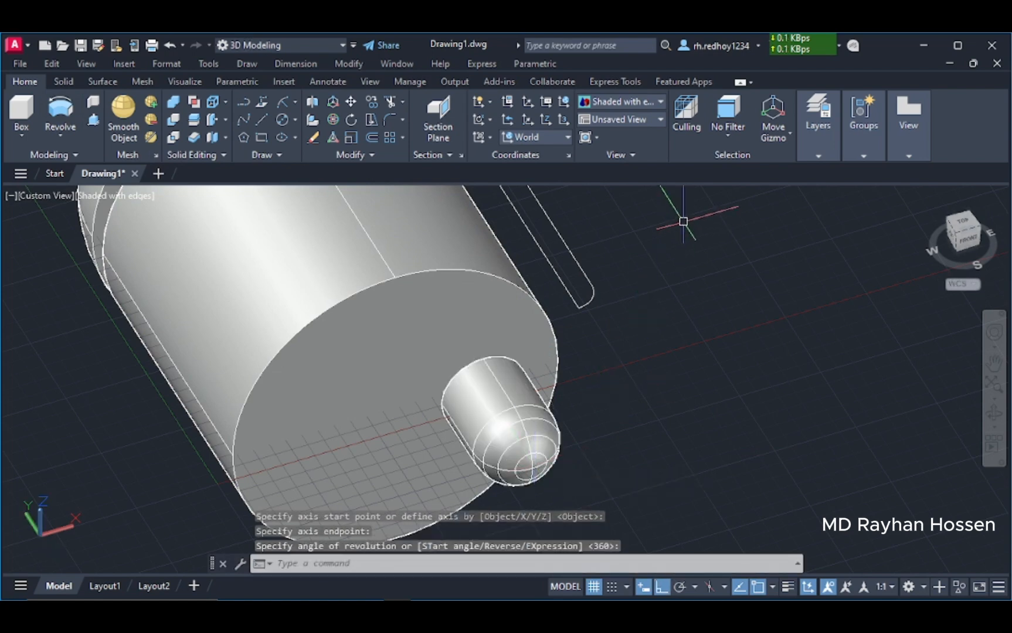
Revolve the arm's half-profile 360° about its long straight edge beside the body into a solid.
{"action": "middle_click_drag", "start_coordinate": [678, 220], "coordinate": [726, 405]}
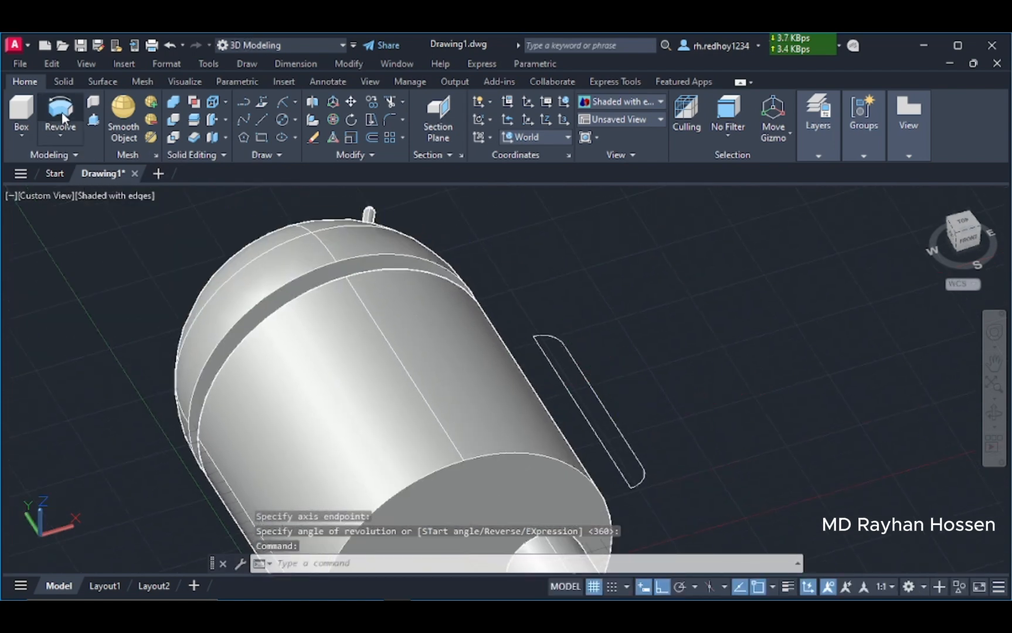
{"action": "left_click", "coordinate": [60, 111]}
{"action": "left_click", "coordinate": [550, 337]}
{"action": "key", "text": "Return"}
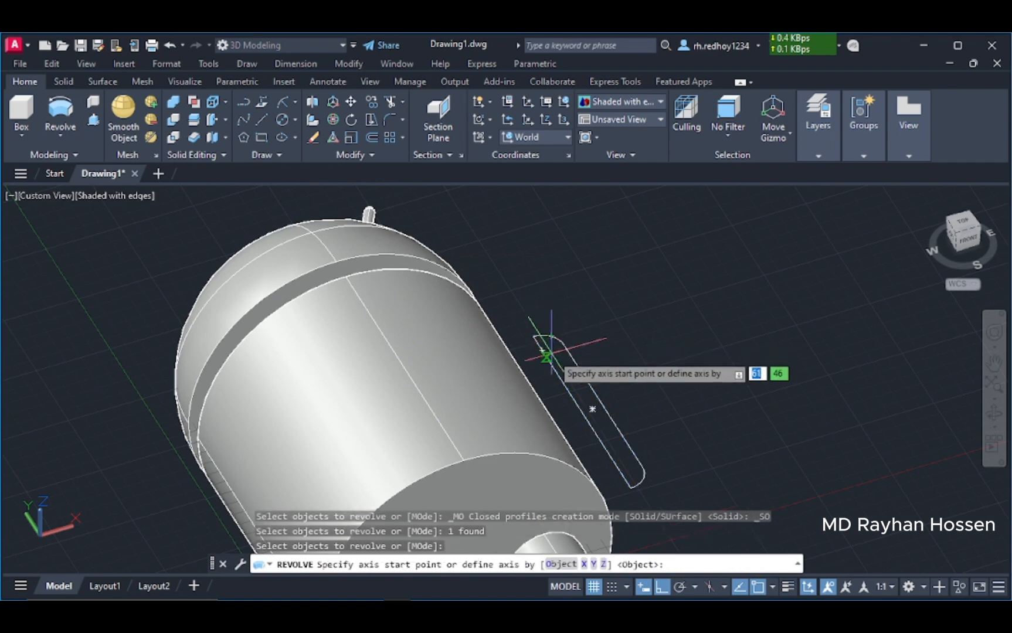
{"action": "left_click", "coordinate": [535, 338]}
{"action": "left_click", "coordinate": [630, 488]}
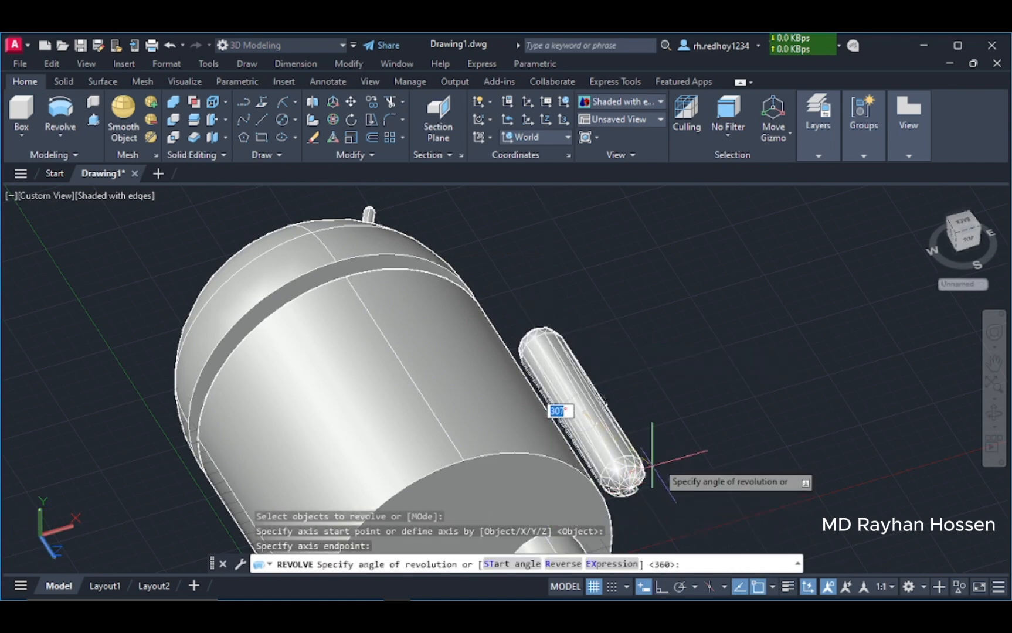
{"action": "key", "text": "Return"}
Check the robot solids from the top and front, and set the visual style to X-Ray.
{"action": "scroll", "coordinate": [624, 362], "scroll_direction": "down", "scroll_amount": 2}
{"action": "middle_click_drag", "start_coordinate": [660, 345], "coordinate": [711, 356], "text": "shift"}
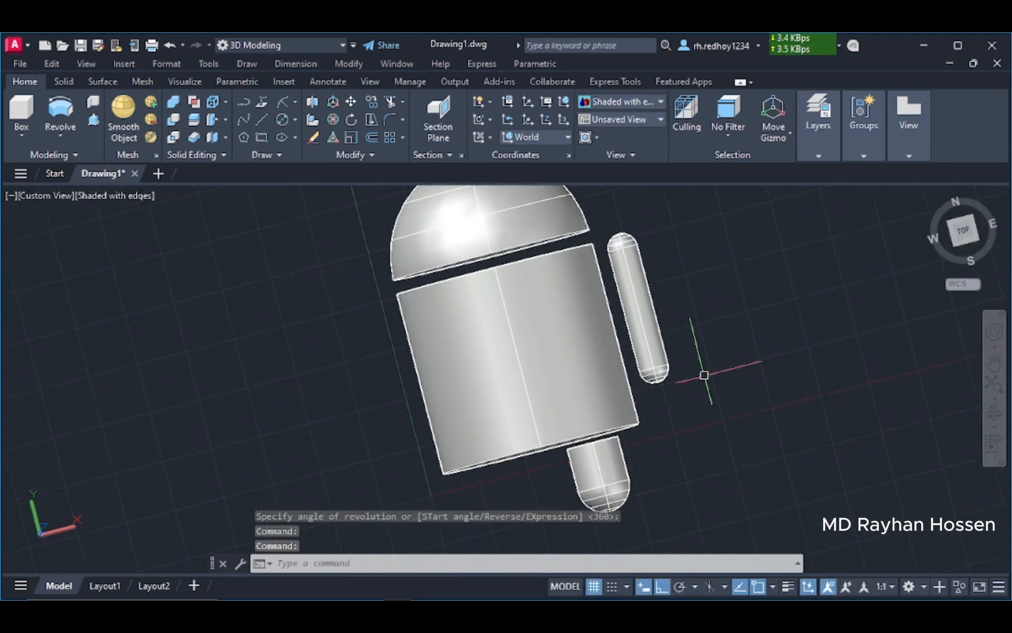
{"action": "middle_click_drag", "start_coordinate": [705, 410], "coordinate": [683, 420], "text": "shift"}
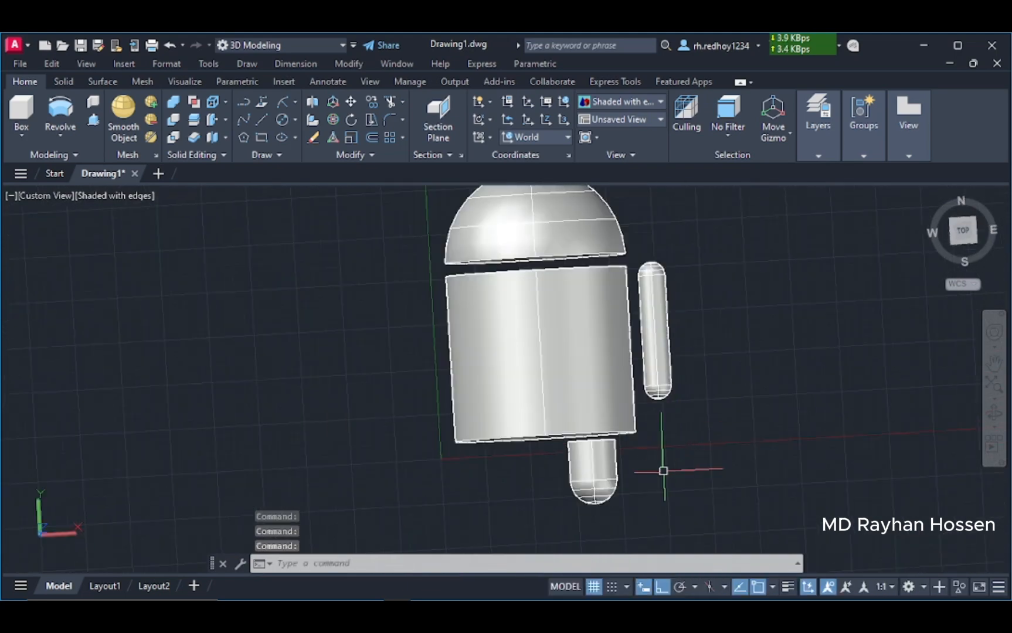
{"action": "middle_click_drag", "start_coordinate": [662, 468], "coordinate": [662, 445], "text": "shift"}
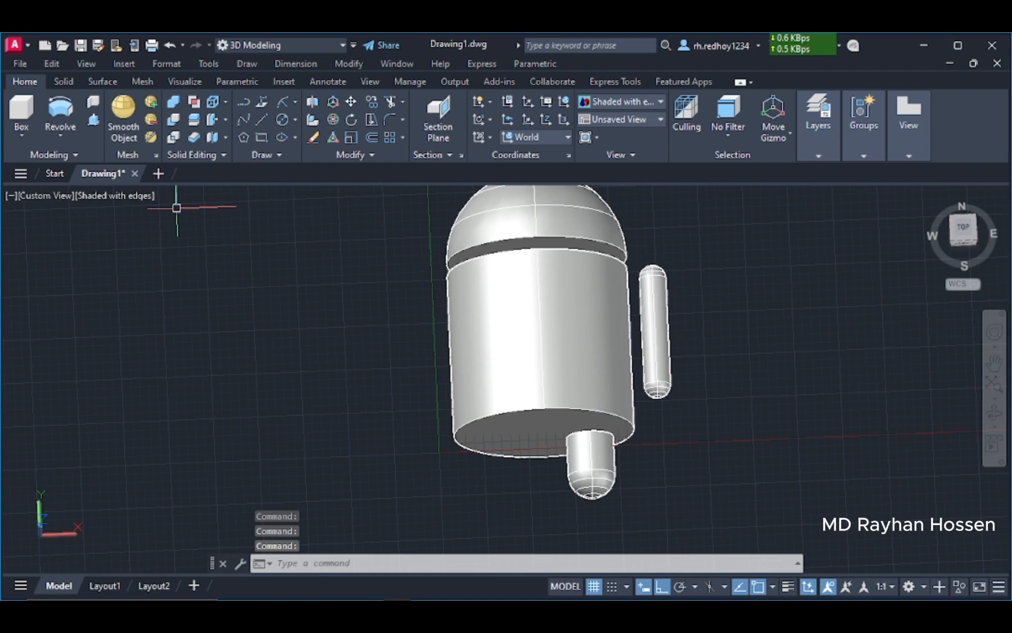
{"action": "left_click", "coordinate": [130, 196]}
{"action": "left_click", "coordinate": [173, 378]}
Try to erase the leg solid below the body.
{"action": "scroll", "coordinate": [698, 463], "scroll_direction": "up", "scroll_amount": 3}
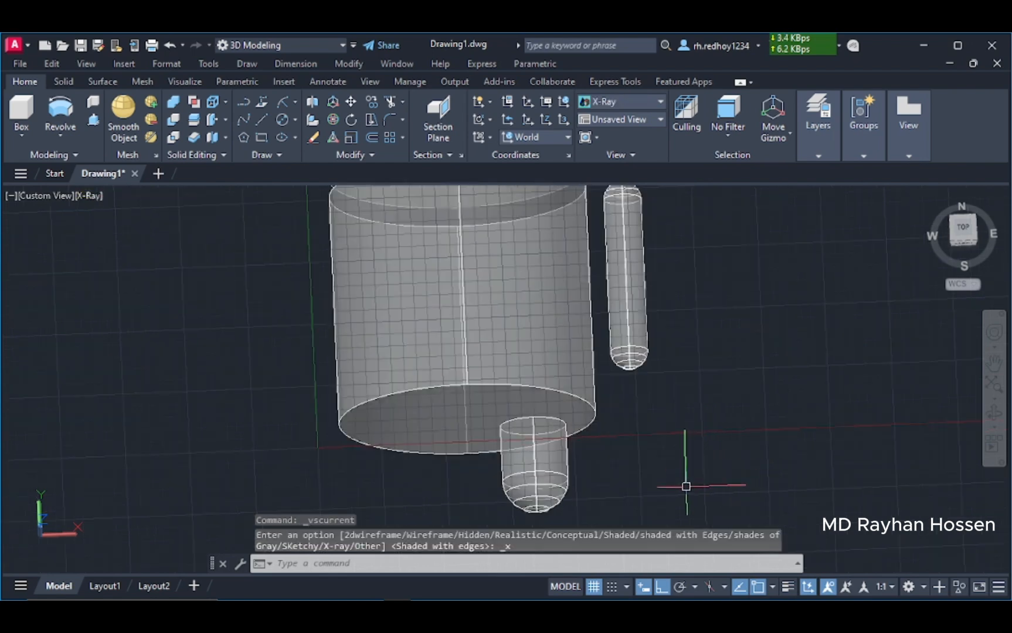
{"action": "scroll", "coordinate": [686, 487], "scroll_direction": "up", "scroll_amount": 3}
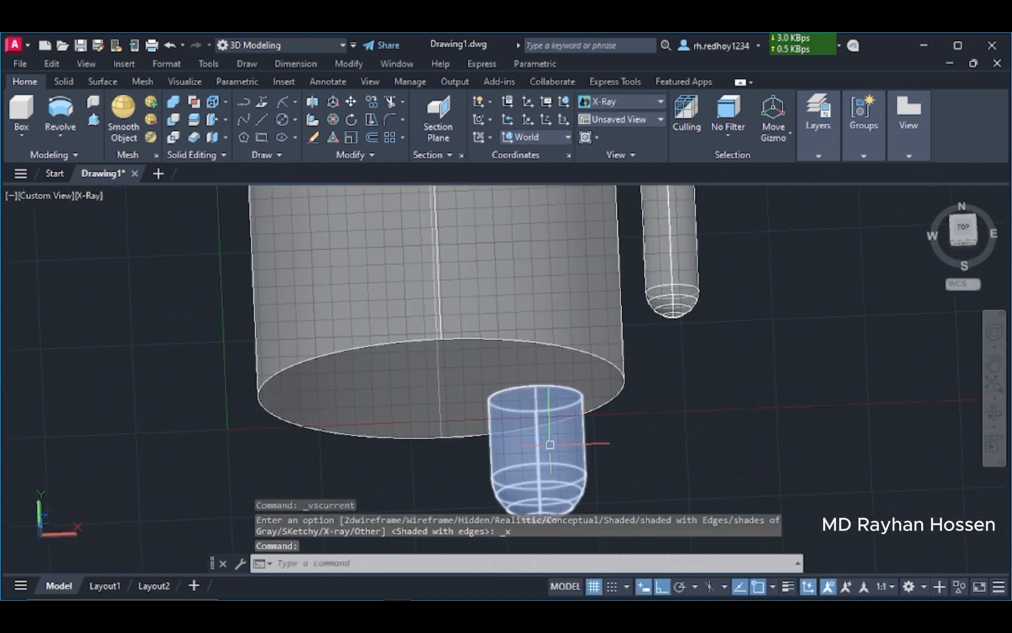
{"action": "left_click", "coordinate": [550, 445]}
{"action": "key", "text": "Delete"}
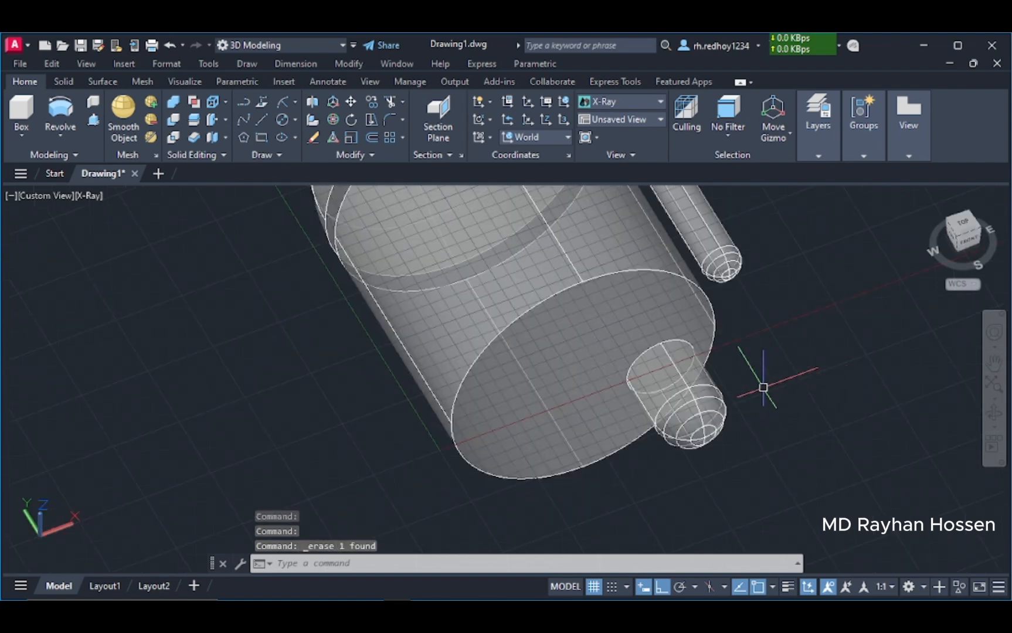
Move the leg solid 25.5 units along the X axis towards the opposite side of the body's base.
{"action": "left_click", "coordinate": [712, 399]}
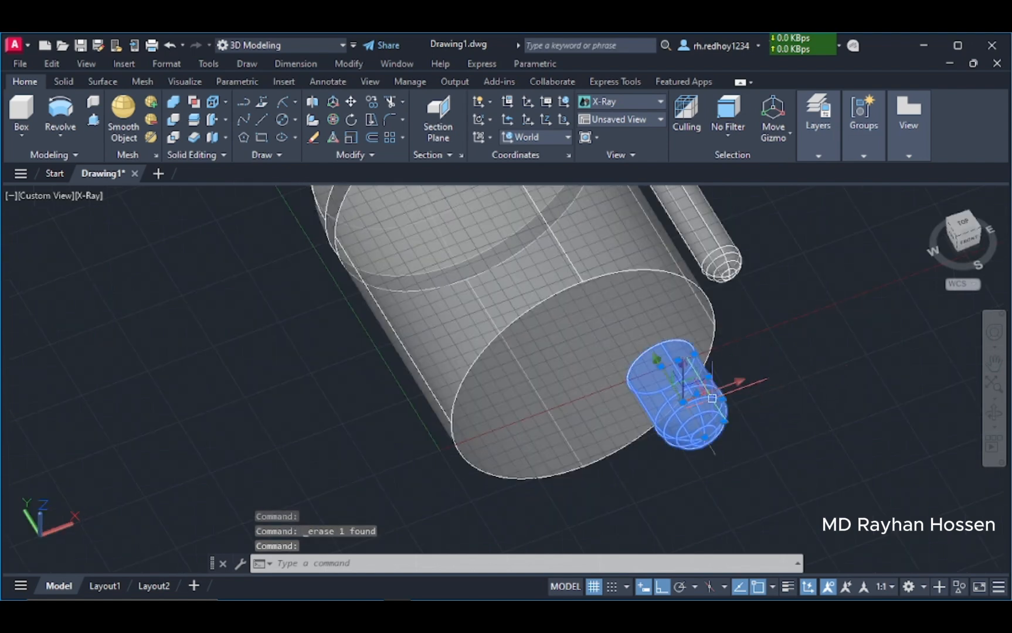
{"action": "scroll", "coordinate": [712, 398], "scroll_direction": "up", "scroll_amount": 2}
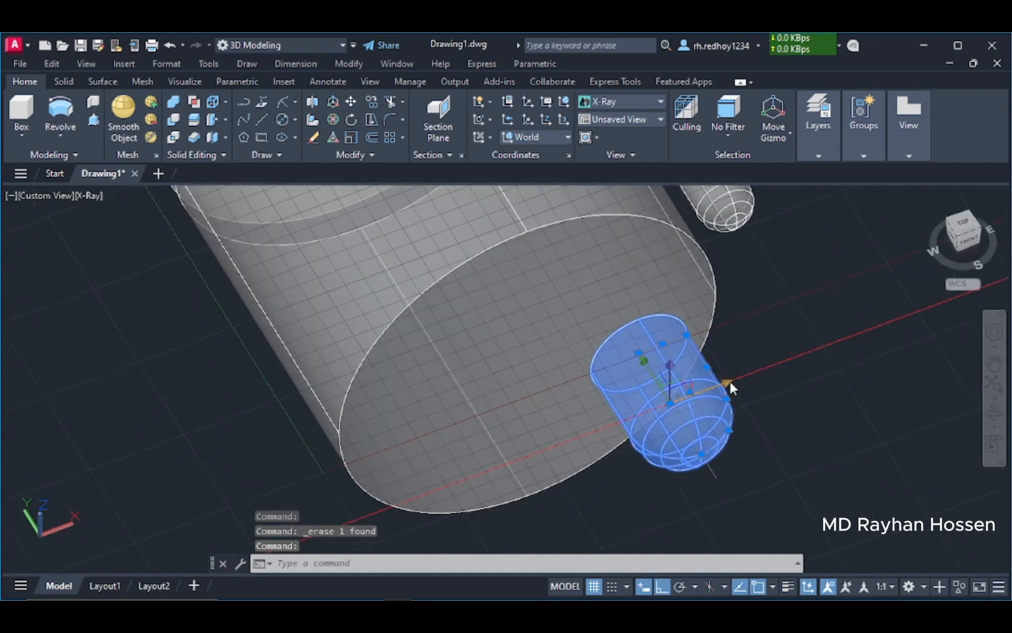
{"action": "left_click", "coordinate": [730, 382]}
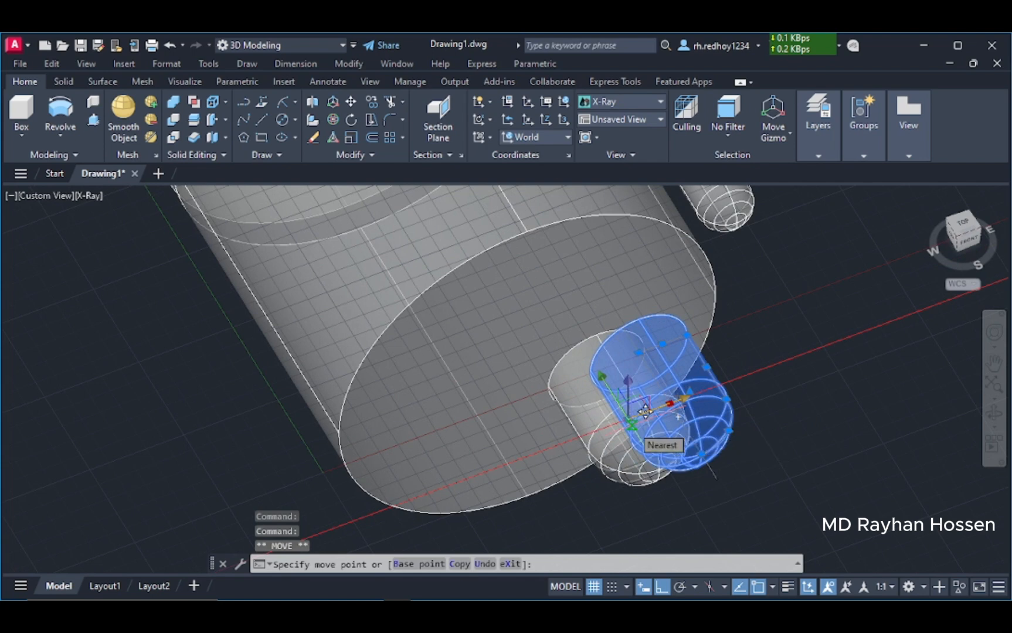
{"action": "type", "text": "25"}
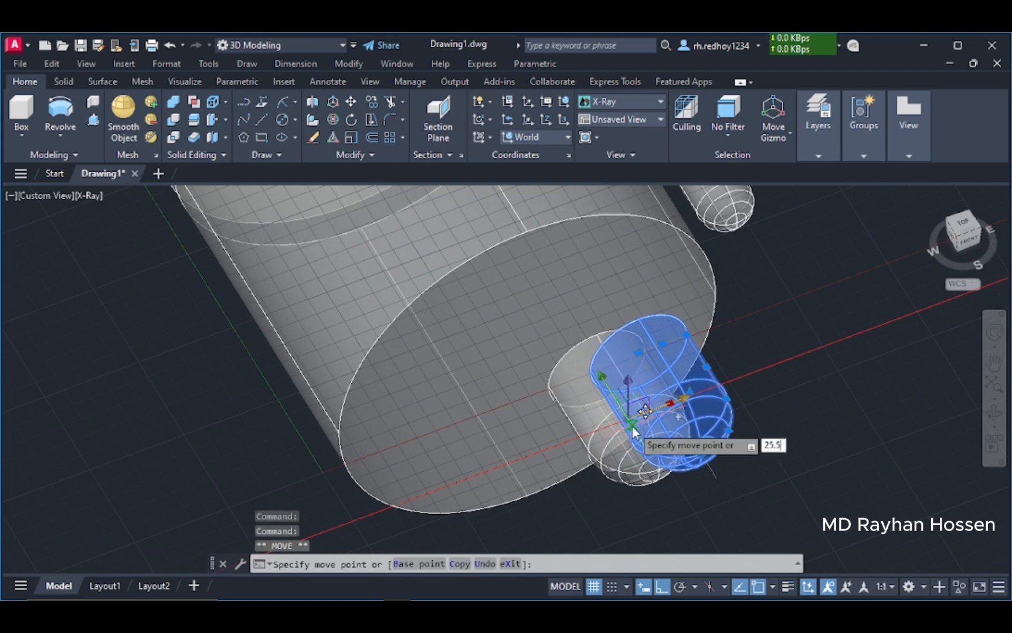
{"action": "type", "text": ".5"}
{"action": "key", "text": "Return"}
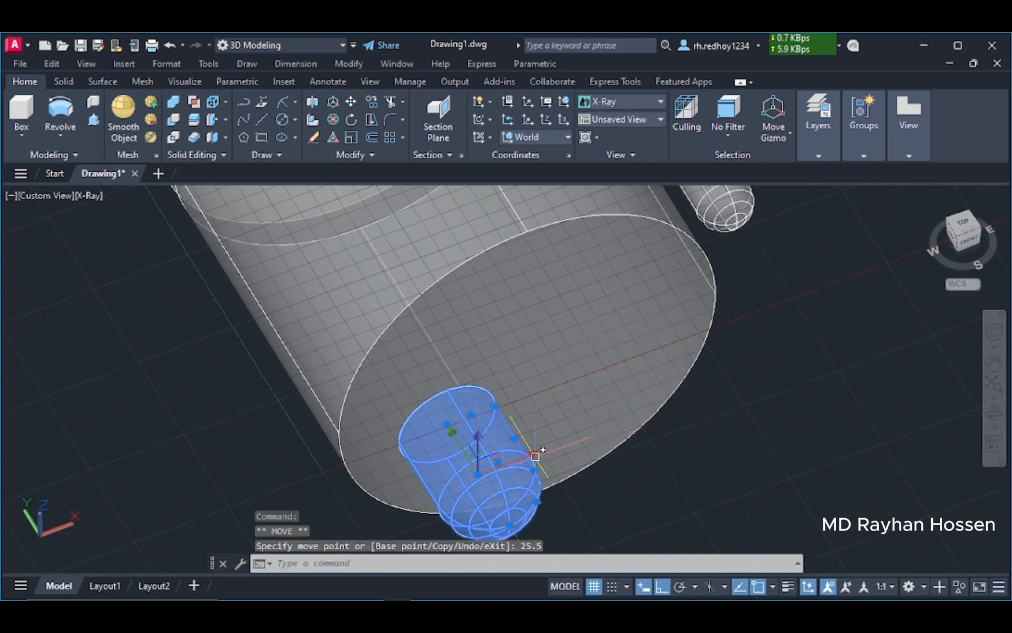
Copy the moved leg 25.5 units along the X axis to make the second leg on the body's other side.
{"action": "left_click", "coordinate": [372, 102]}
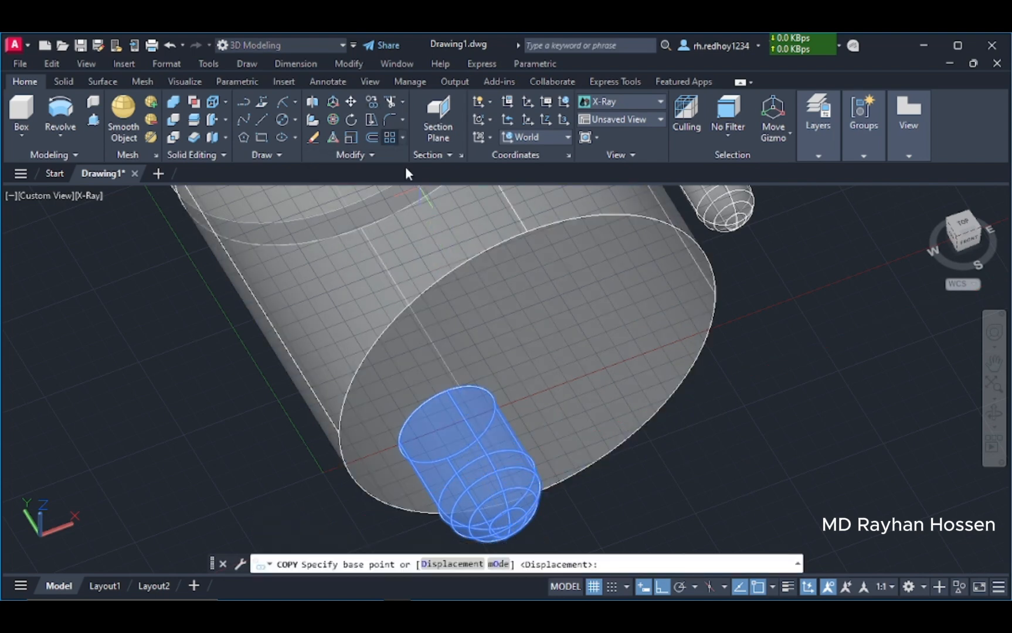
{"action": "key", "text": "Escape"}
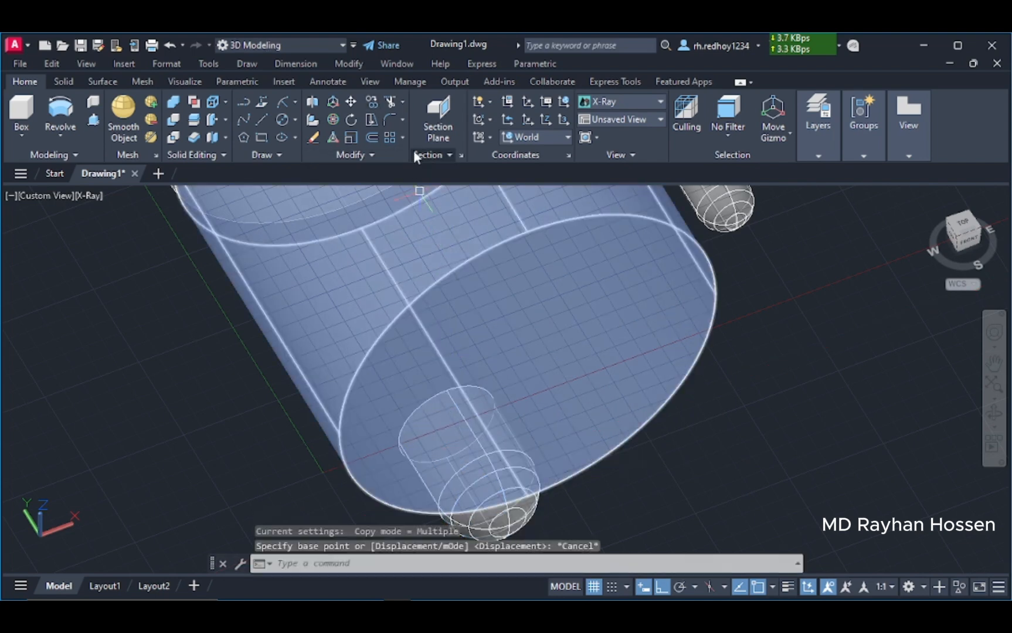
{"action": "left_click", "coordinate": [373, 103]}
{"action": "left_click", "coordinate": [470, 464]}
{"action": "key", "text": "Return"}
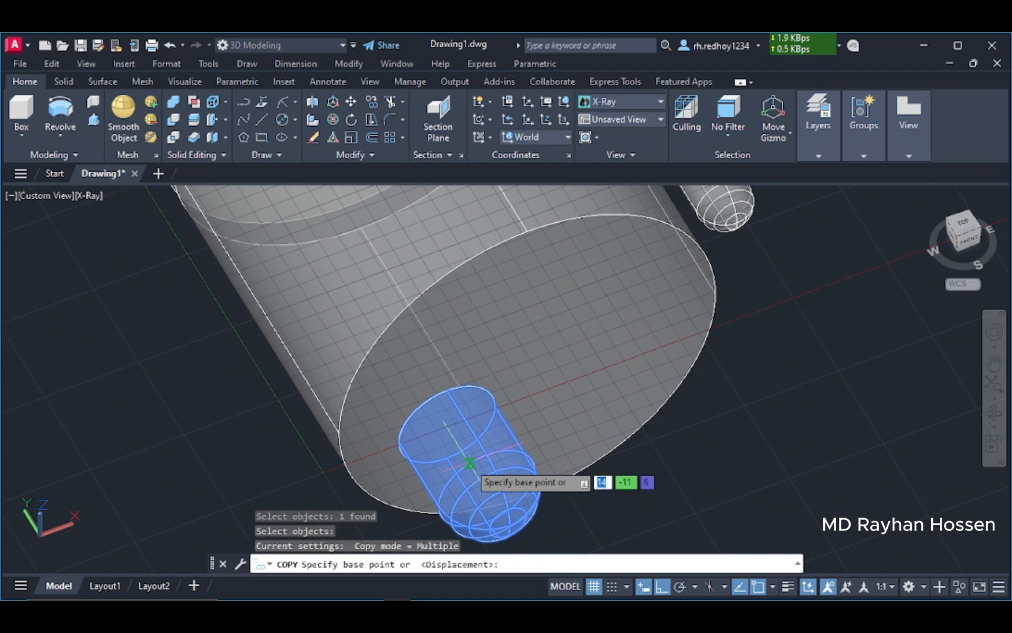
{"action": "left_click", "coordinate": [452, 417]}
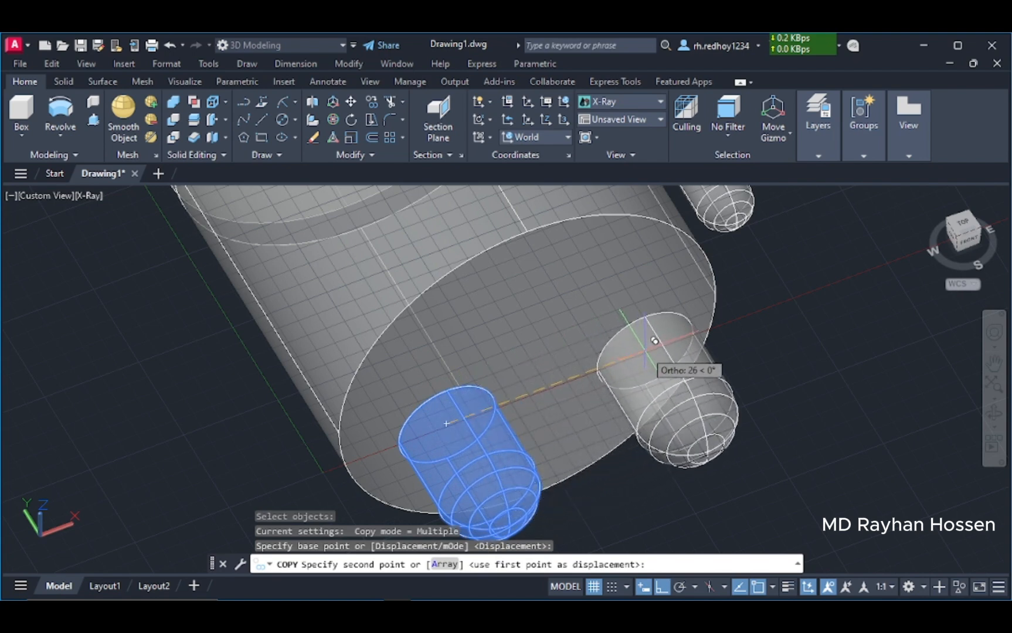
{"action": "type", "text": "25.5"}
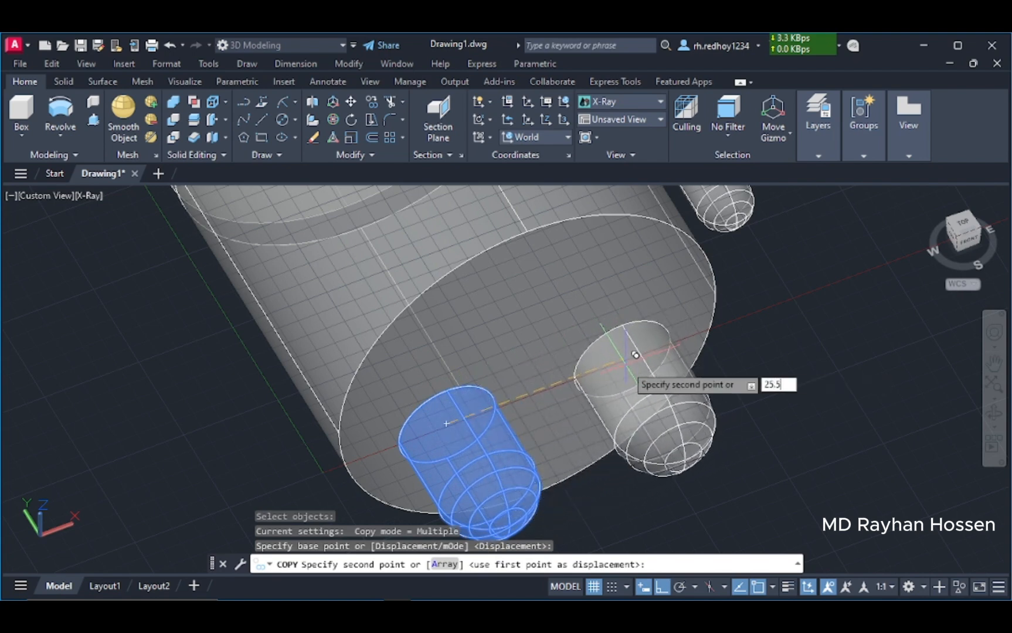
{"action": "key", "text": "Return"}
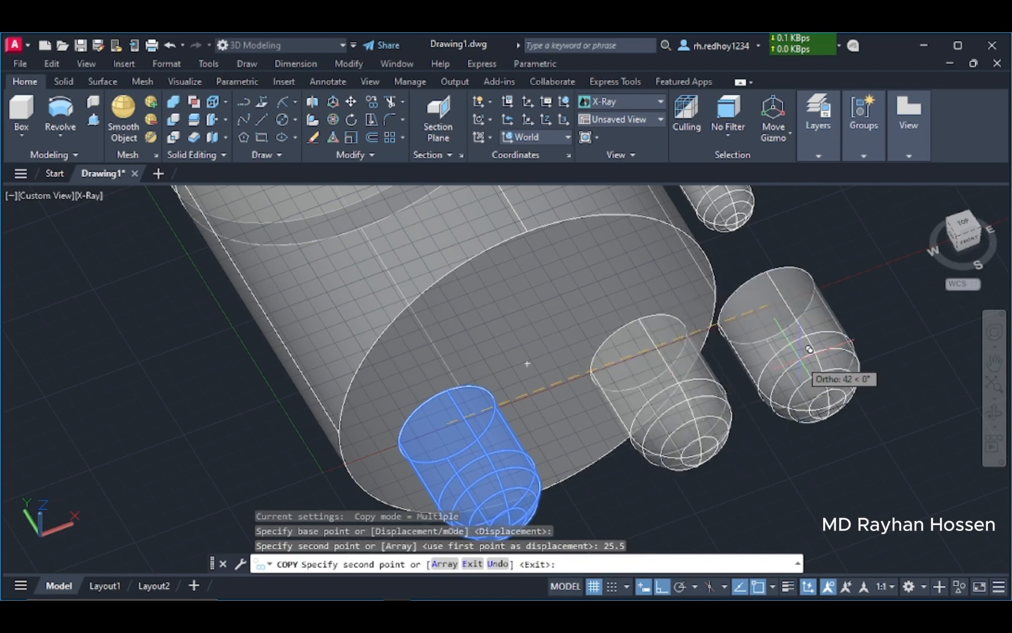
{"action": "key", "text": "Escape"}
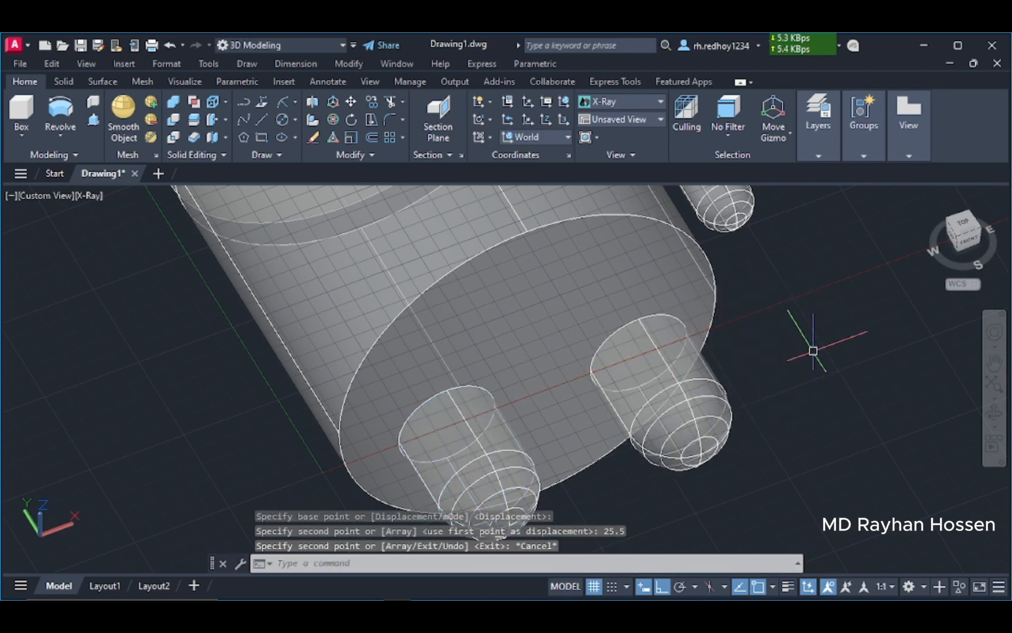
Move the west-side leg up along the Y axis so its flat end sits inside the body.
{"action": "middle_click_drag", "start_coordinate": [813, 351], "coordinate": [770, 389], "text": "shift"}
{"action": "left_click", "coordinate": [464, 405]}
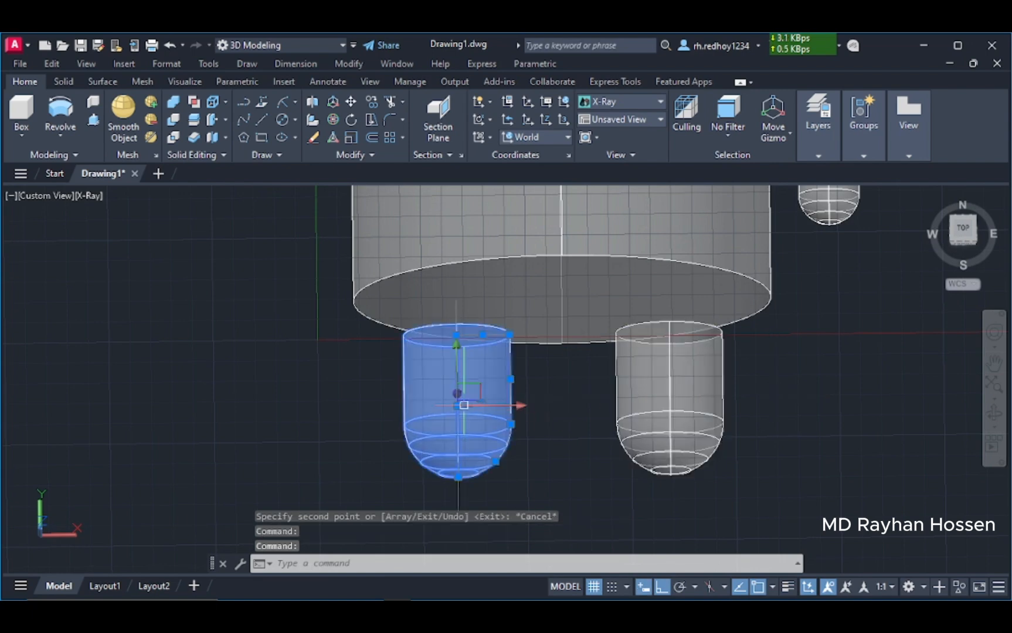
{"action": "left_click", "coordinate": [457, 349]}
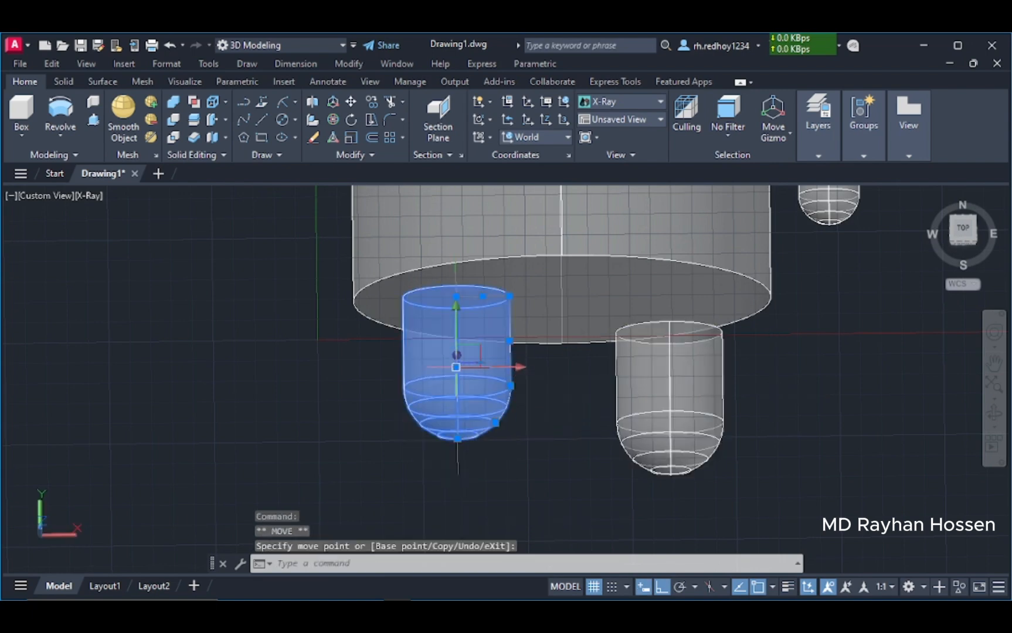
{"action": "left_click", "coordinate": [677, 384]}
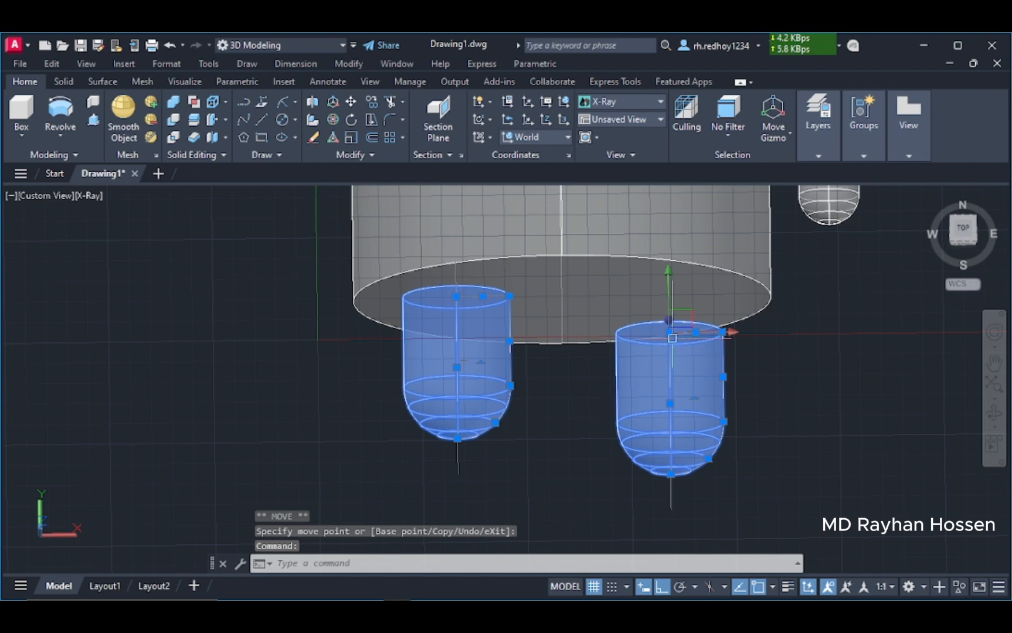
{"action": "left_click", "coordinate": [670, 279]}
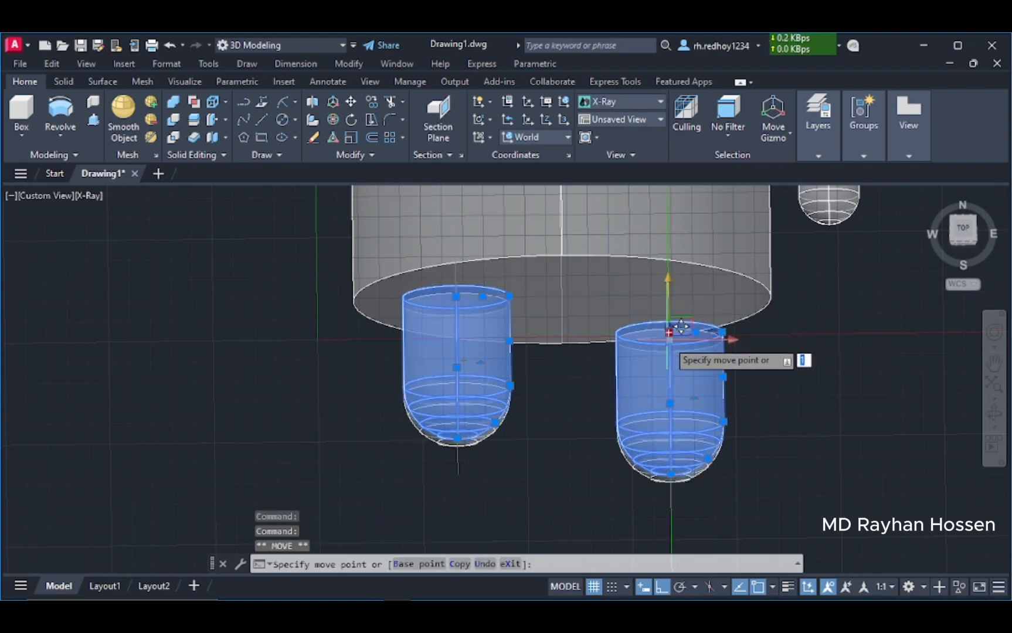
{"action": "key", "text": "Escape"}
{"action": "key", "text": "Escape"}
Move the east-side leg up about 4 units along the Y axis to sit level with the other leg.
{"action": "left_click", "coordinate": [677, 358]}
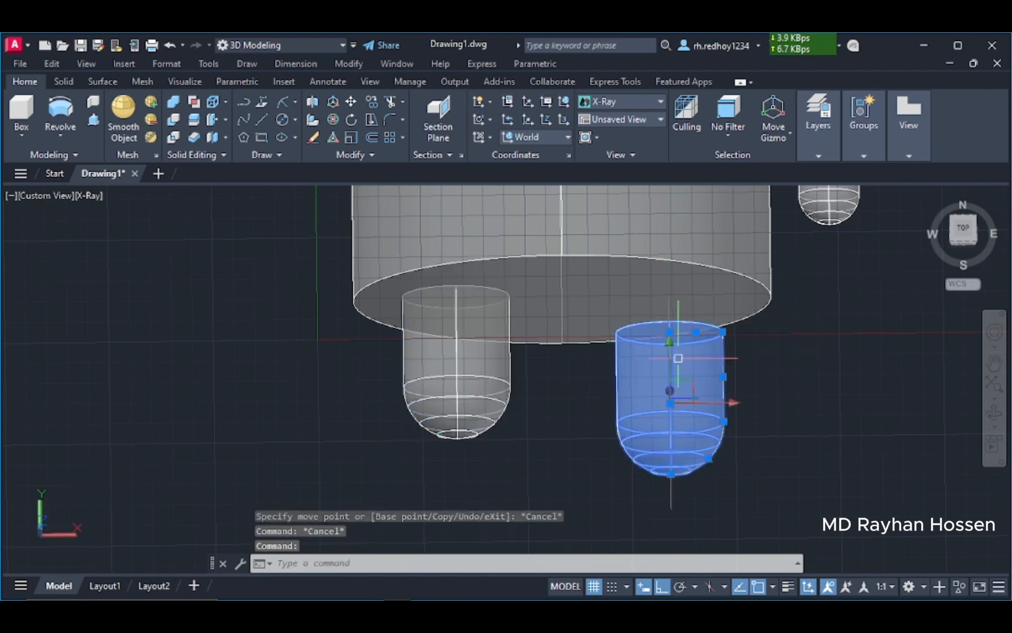
{"action": "left_click", "coordinate": [669, 344]}
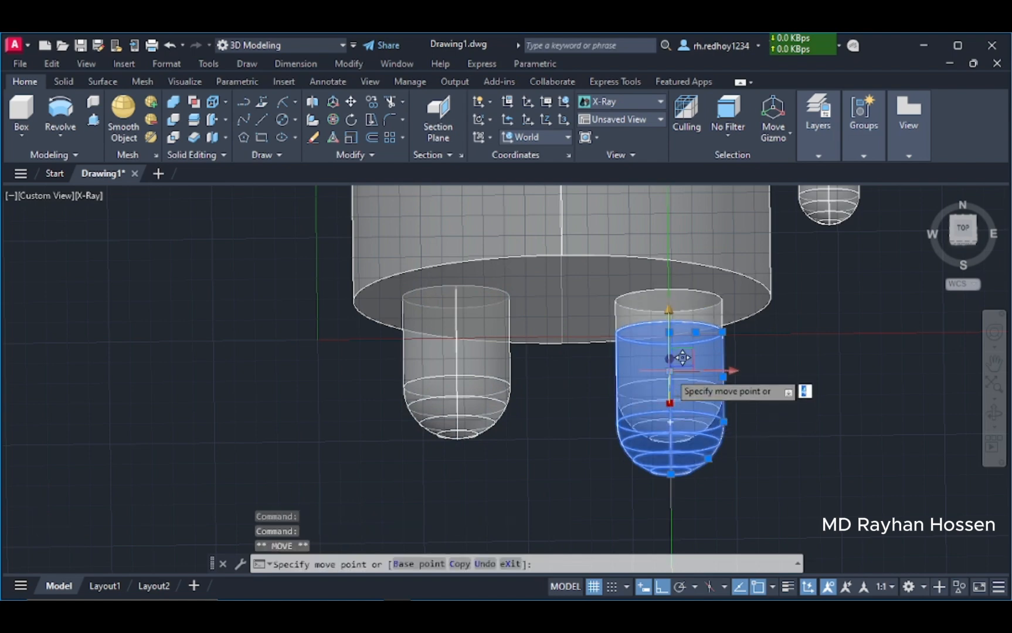
{"action": "key", "text": "Escape"}
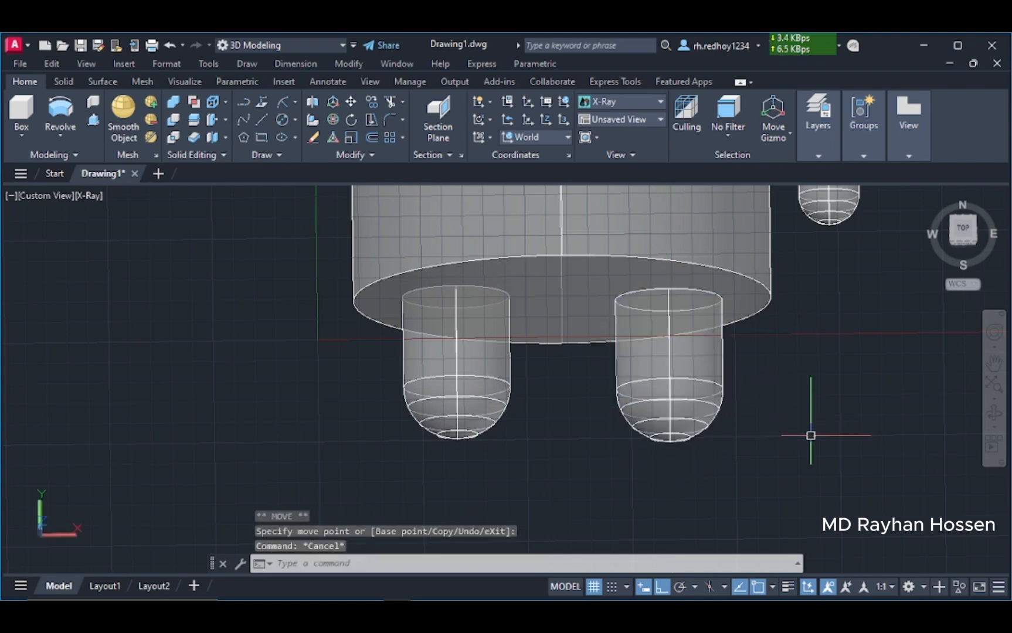
{"action": "key", "text": "Escape"}
{"action": "key", "text": "Escape"}
Copy the arm solid 64.2 units along the X axis to the opposite side of the body.
{"action": "middle_click_drag", "start_coordinate": [843, 441], "coordinate": [836, 472], "text": "shift"}
{"action": "scroll", "coordinate": [836, 415], "scroll_direction": "down", "scroll_amount": 4}
{"action": "middle_click_drag", "start_coordinate": [843, 400], "coordinate": [781, 425]}
{"action": "scroll", "coordinate": [809, 389], "scroll_direction": "up", "scroll_amount": 4}
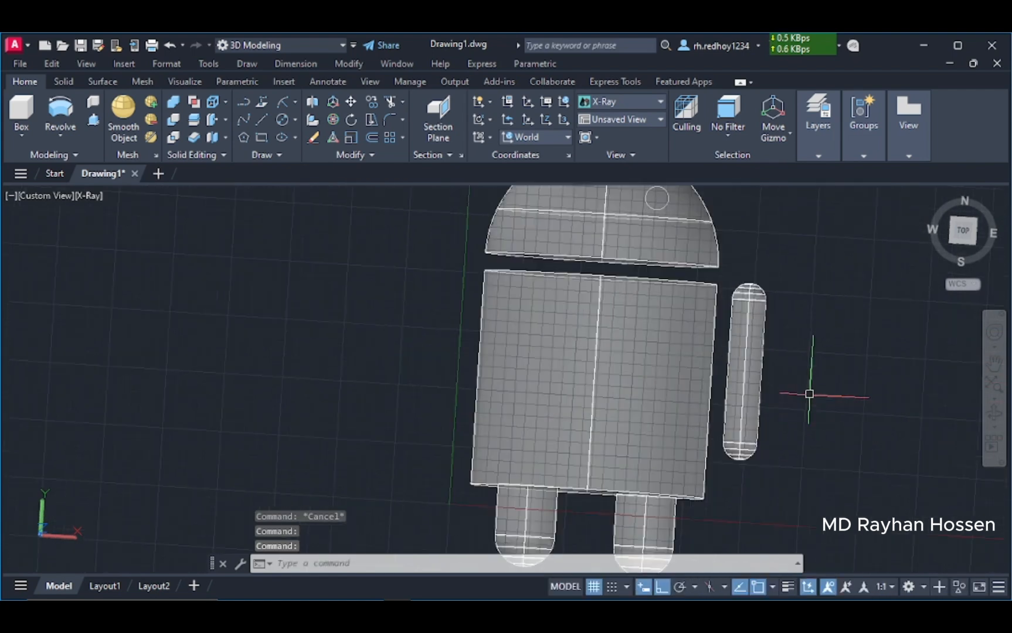
{"action": "scroll", "coordinate": [809, 394], "scroll_direction": "down", "scroll_amount": 3}
{"action": "left_click", "coordinate": [752, 381]}
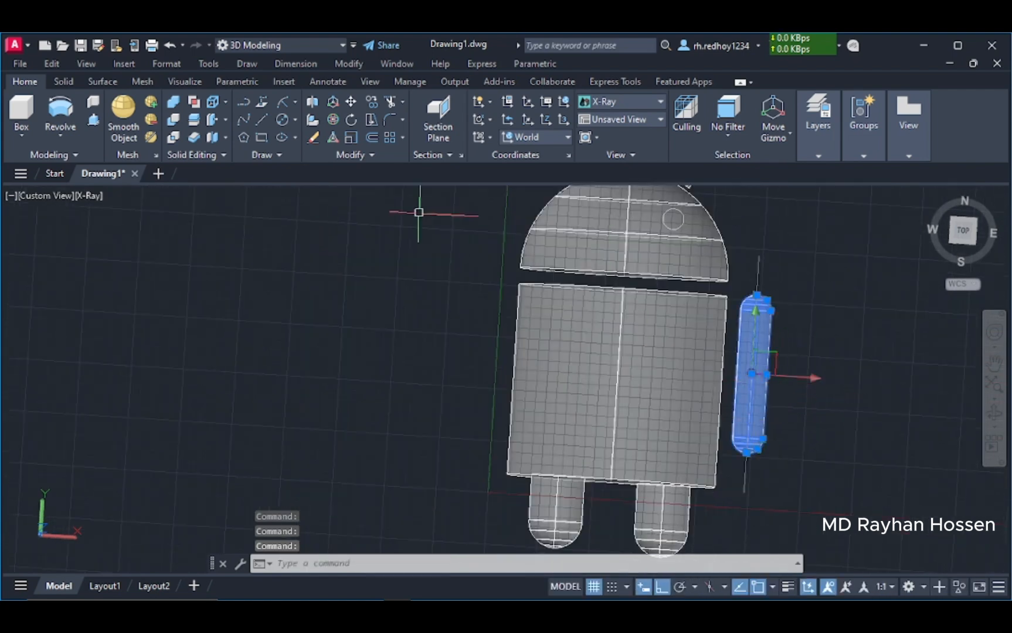
{"action": "left_click", "coordinate": [371, 102]}
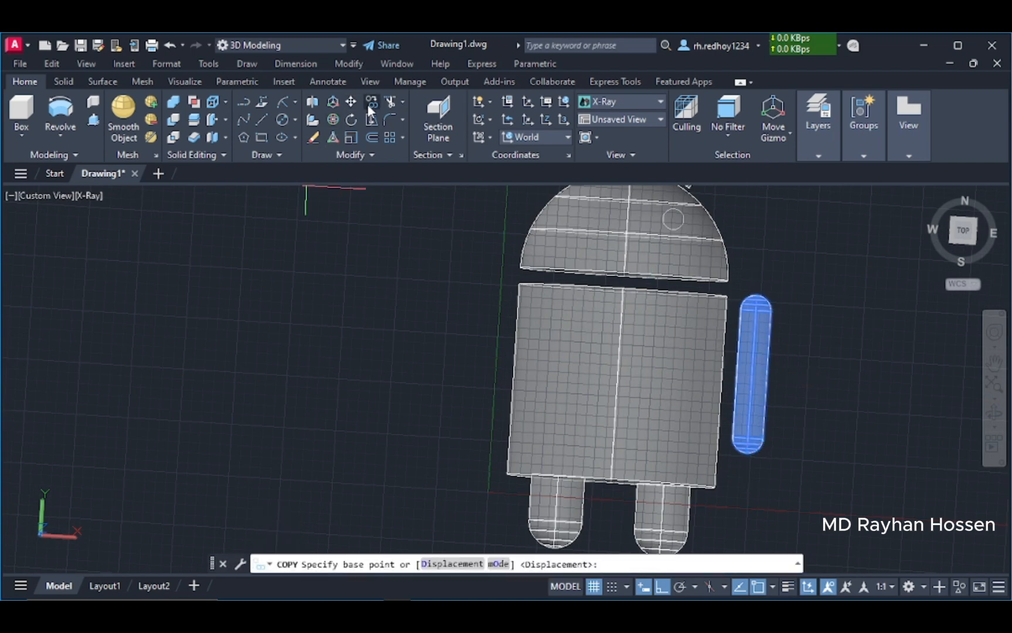
{"action": "left_click", "coordinate": [756, 310]}
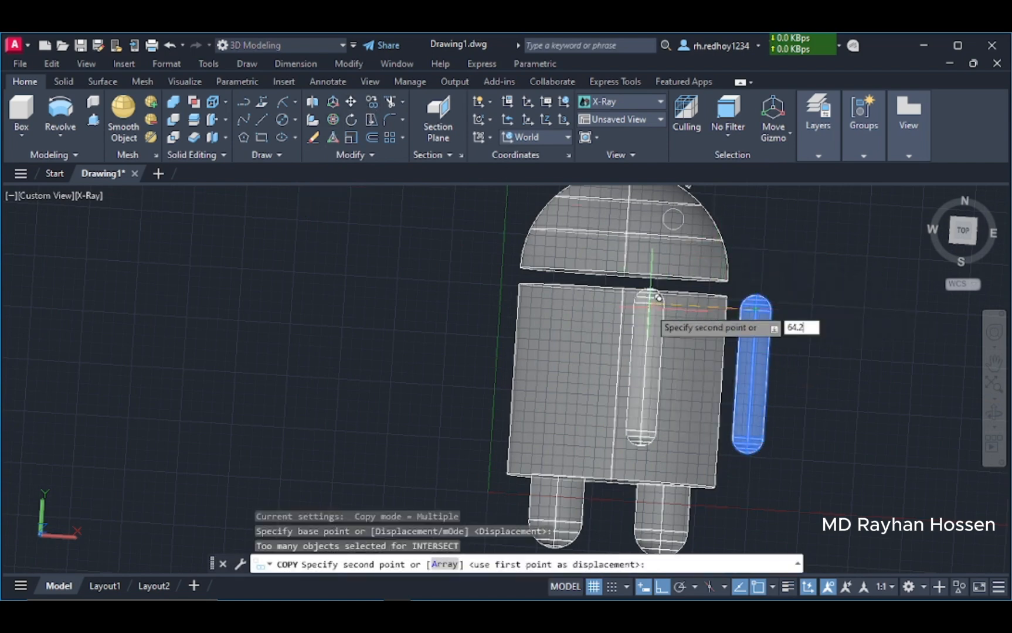
{"action": "key", "text": "Return"}
{"action": "key", "text": "Return"}
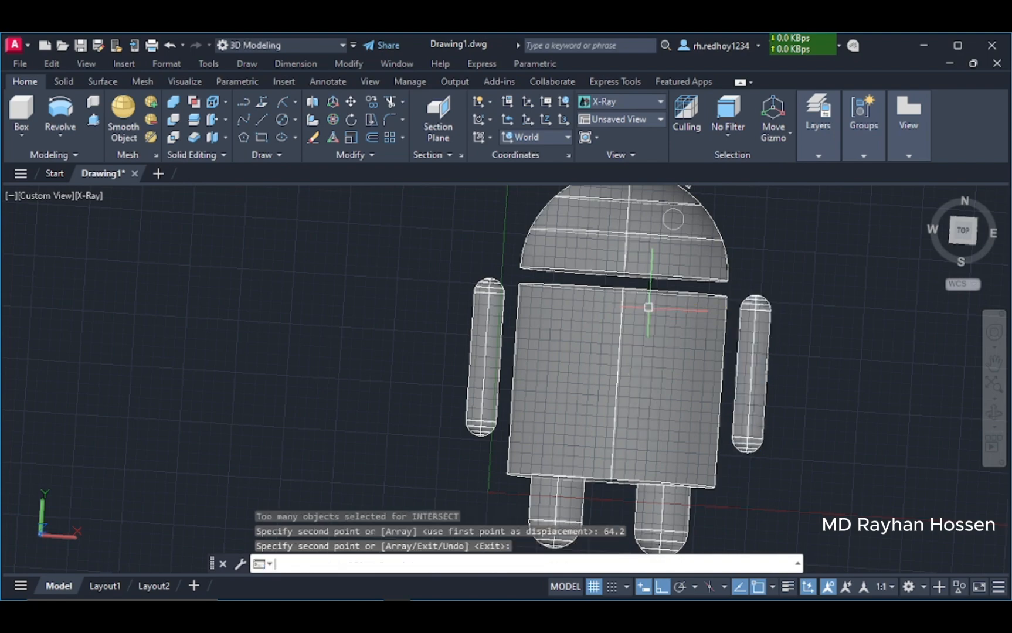
Try to bring the antenna's lower end onto the head's curved edge by stretching its grips.
{"action": "scroll", "coordinate": [715, 292], "scroll_direction": "down", "scroll_amount": 3}
{"action": "scroll", "coordinate": [716, 291], "scroll_direction": "up", "scroll_amount": 3}
{"action": "scroll", "coordinate": [715, 292], "scroll_direction": "up", "scroll_amount": 2}
{"action": "middle_click_drag", "start_coordinate": [758, 234], "coordinate": [823, 405]}
{"action": "scroll", "coordinate": [811, 376], "scroll_direction": "up", "scroll_amount": 2}
{"action": "middle_click_drag", "start_coordinate": [795, 316], "coordinate": [802, 427]}
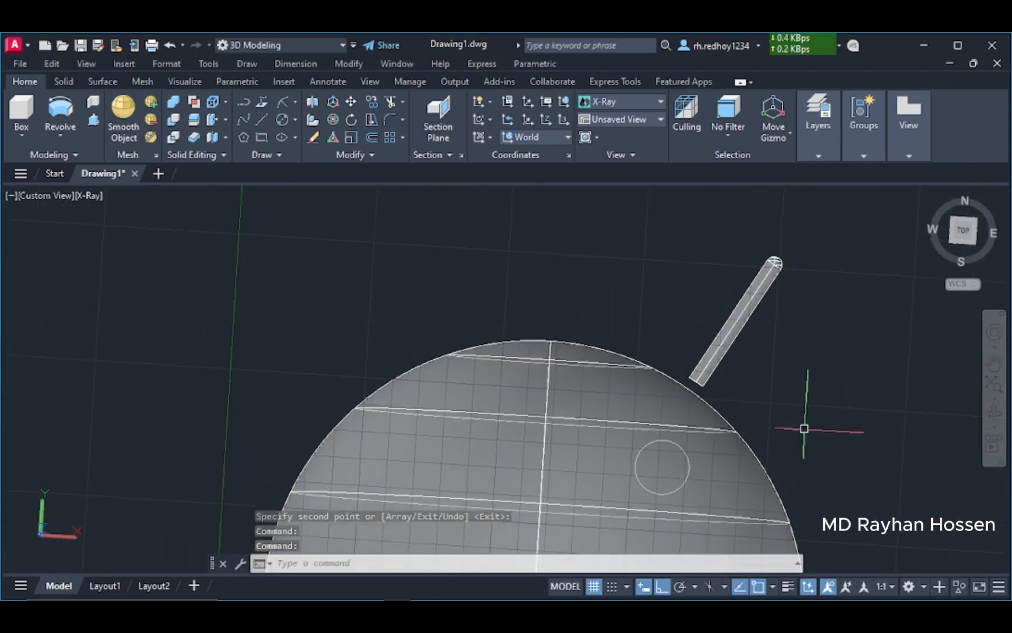
{"action": "left_click", "coordinate": [732, 350]}
{"action": "scroll", "coordinate": [732, 350], "scroll_direction": "up", "scroll_amount": 2}
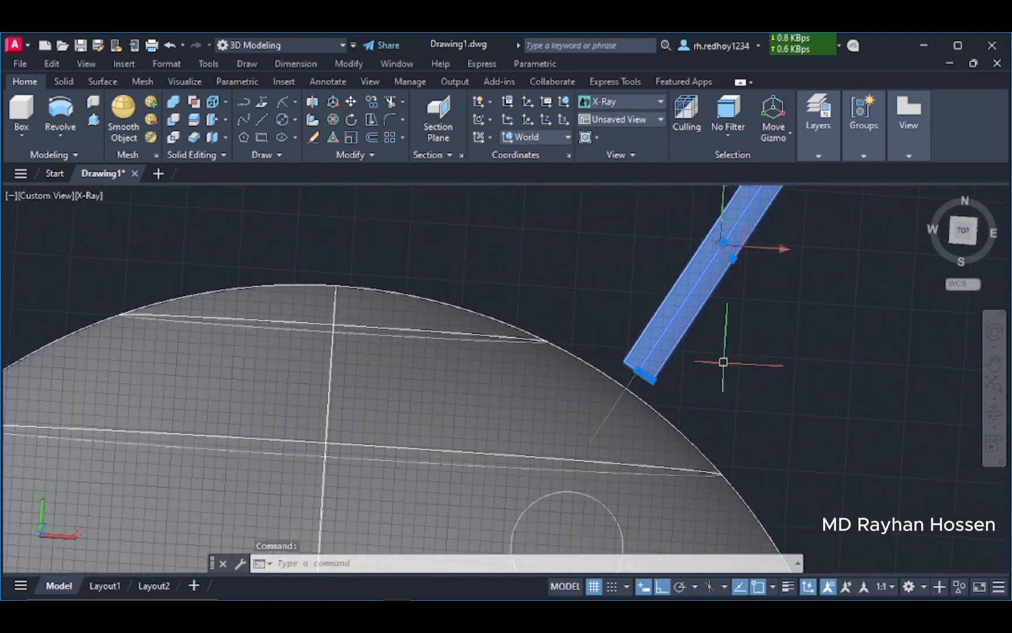
{"action": "left_click", "coordinate": [637, 370]}
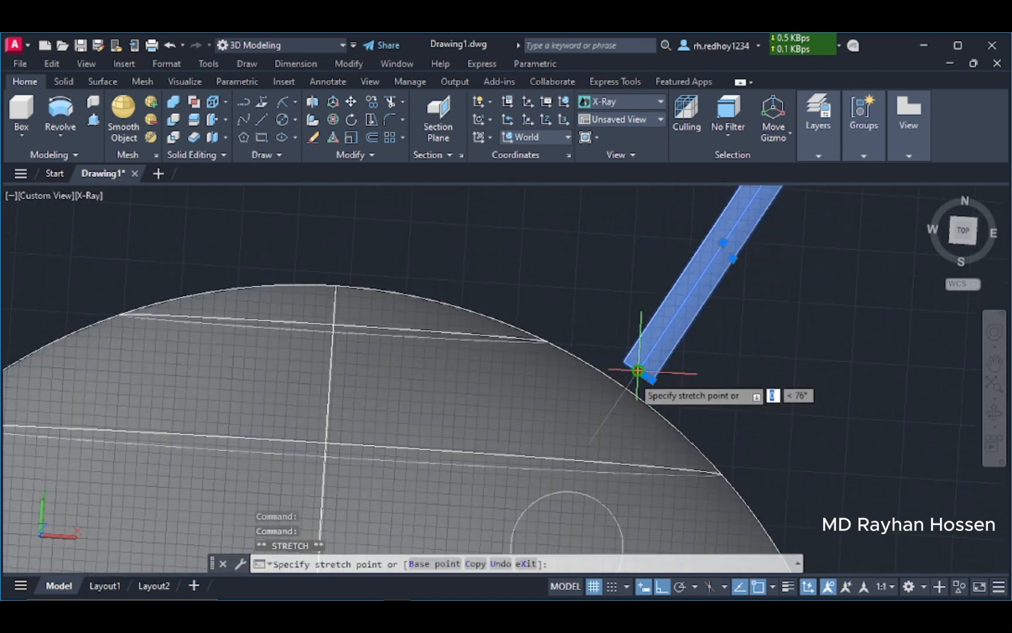
{"action": "left_click", "coordinate": [623, 389]}
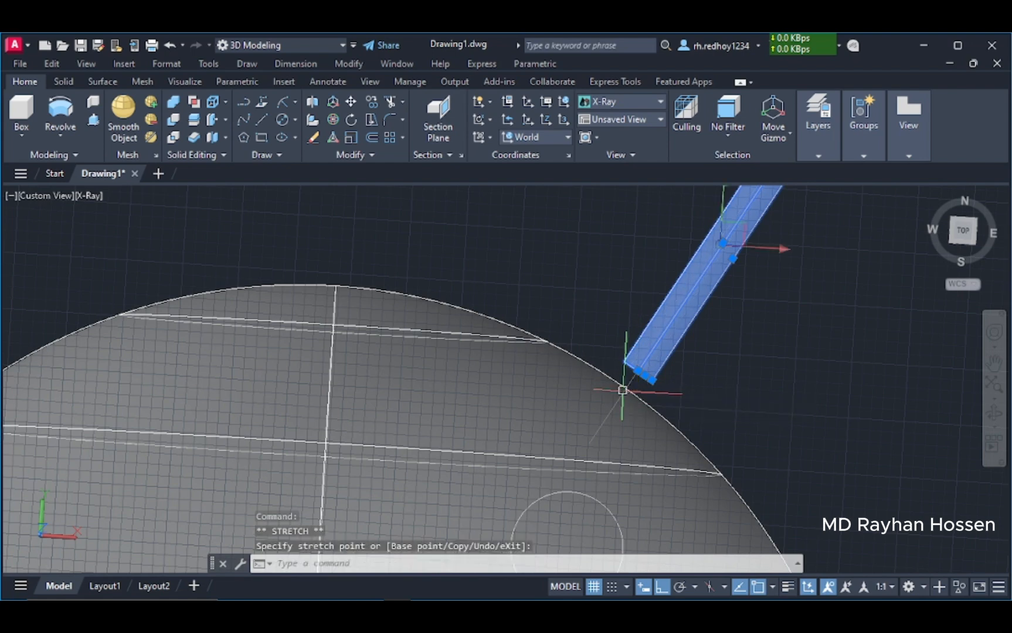
{"action": "left_click", "coordinate": [722, 241]}
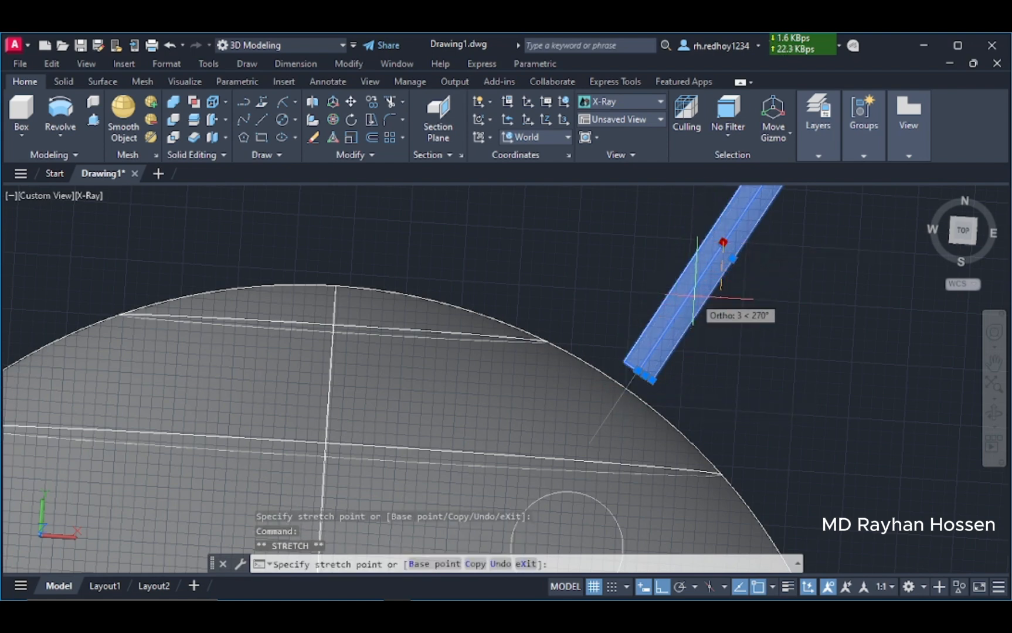
{"action": "key", "text": "Escape"}
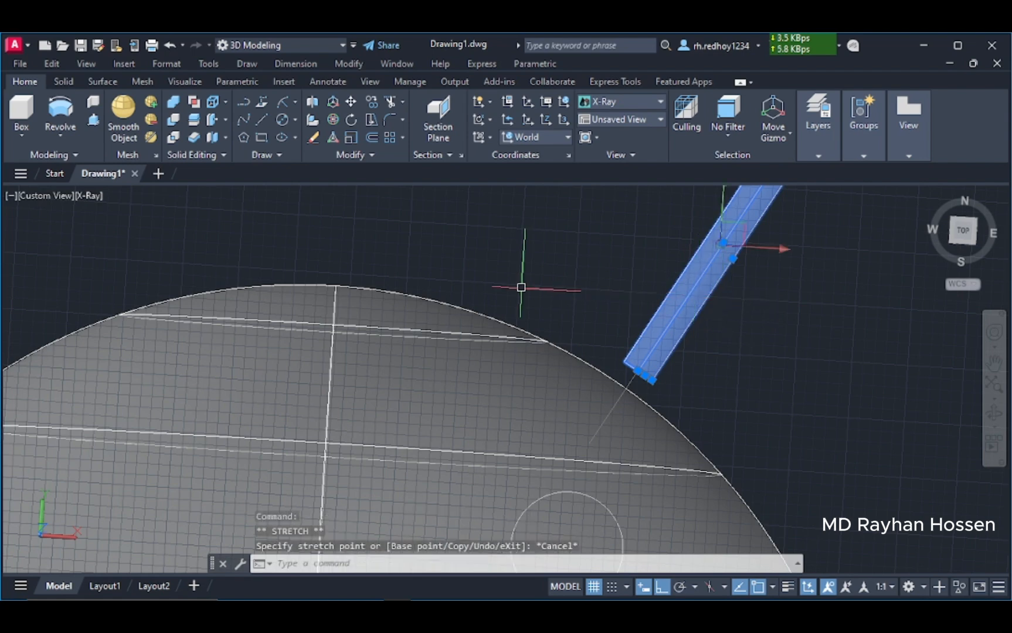
{"action": "left_click", "coordinate": [333, 119]}
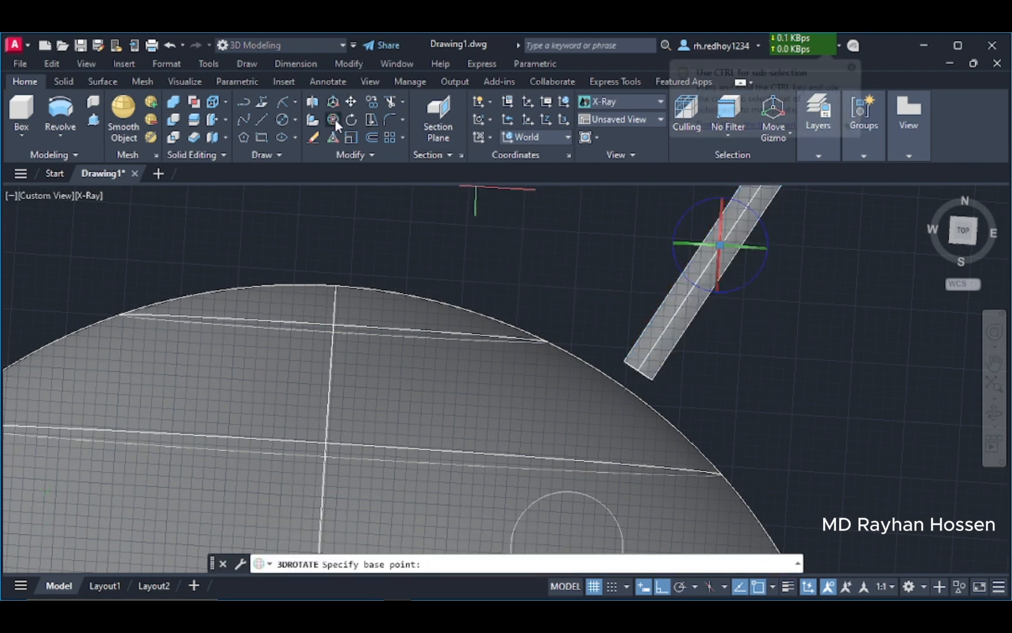
{"action": "key", "text": "Escape"}
Try to place the antenna's lower end on the head's curved edge with 3D Move.
{"action": "scroll", "coordinate": [563, 302], "scroll_direction": "down", "scroll_amount": 4}
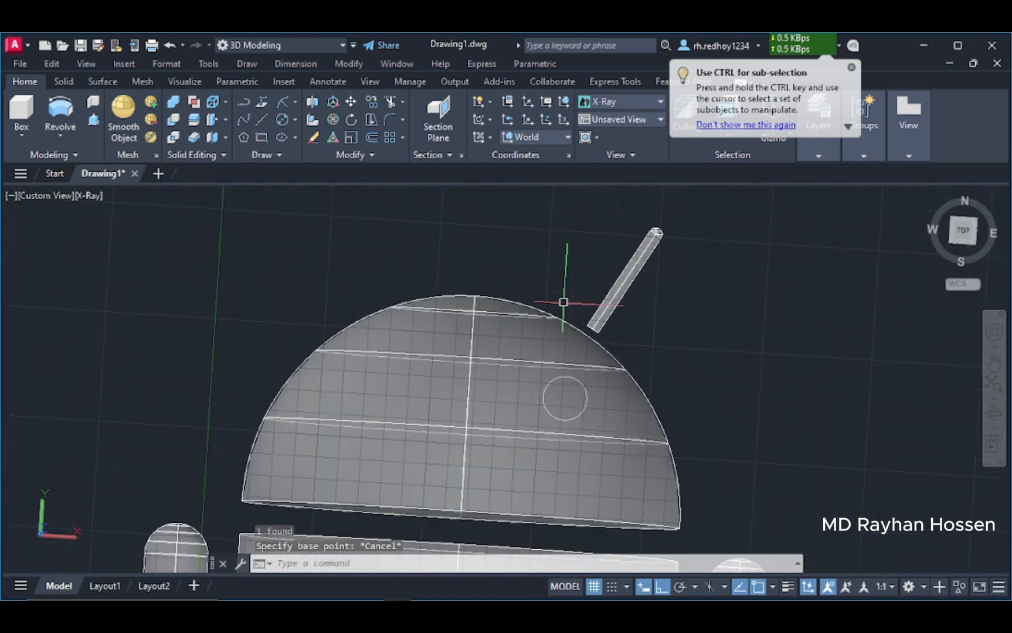
{"action": "left_click", "coordinate": [631, 278]}
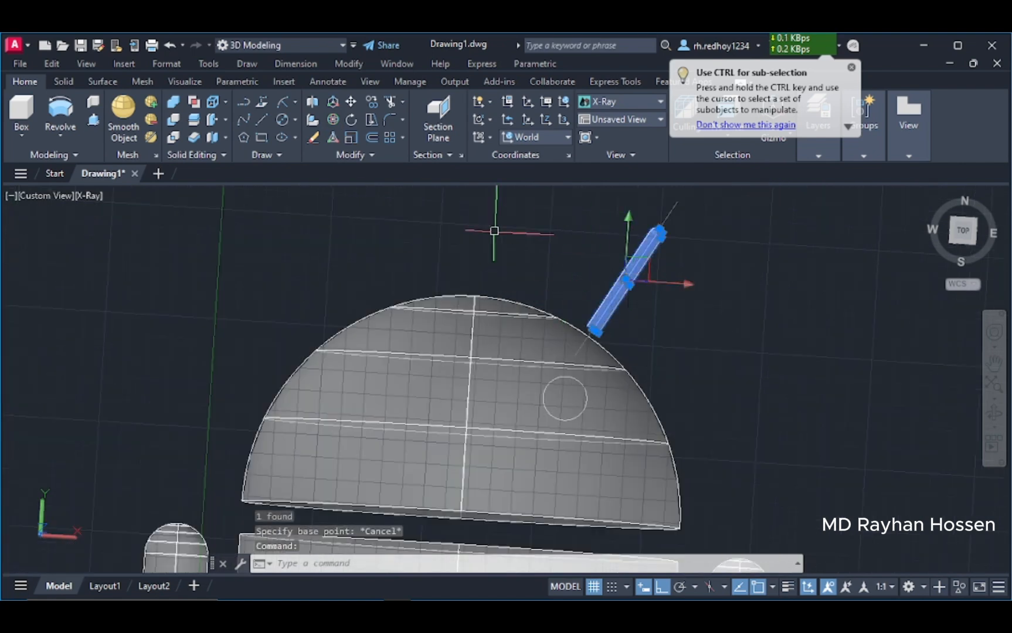
{"action": "left_click", "coordinate": [333, 103]}
{"action": "scroll", "coordinate": [582, 292], "scroll_direction": "up", "scroll_amount": 3}
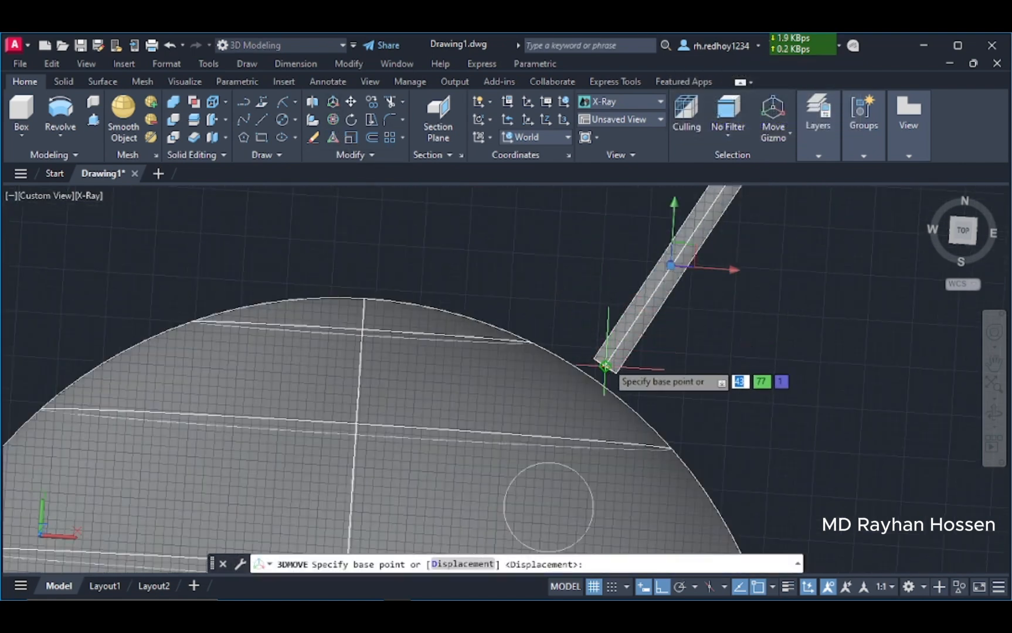
{"action": "left_click", "coordinate": [597, 370]}
{"action": "left_click", "coordinate": [592, 378]}
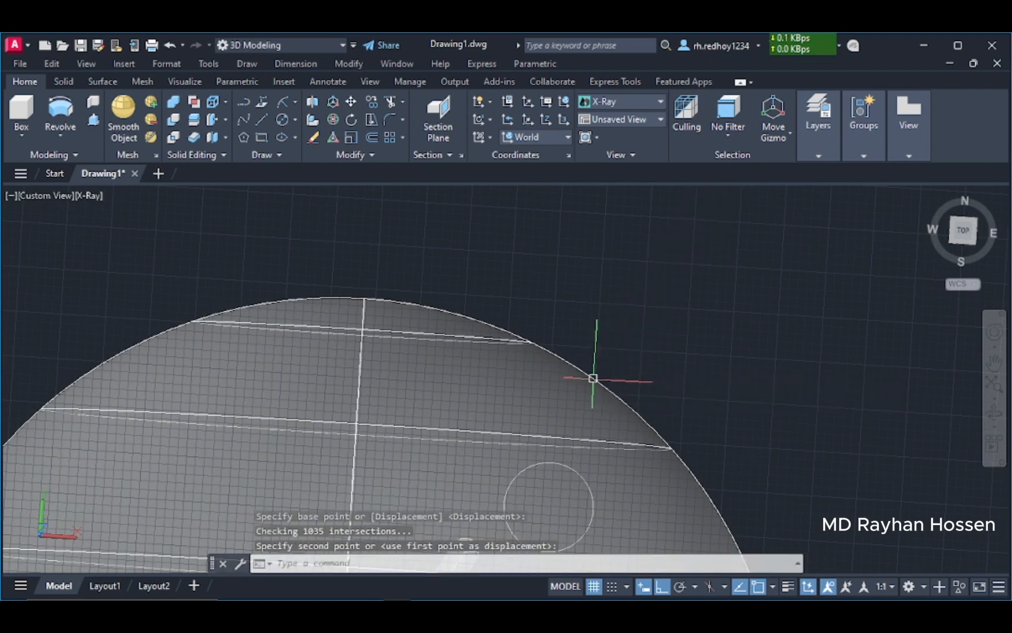
Undo the last 3D Move of the antenna.
{"action": "key", "text": "Escape"}
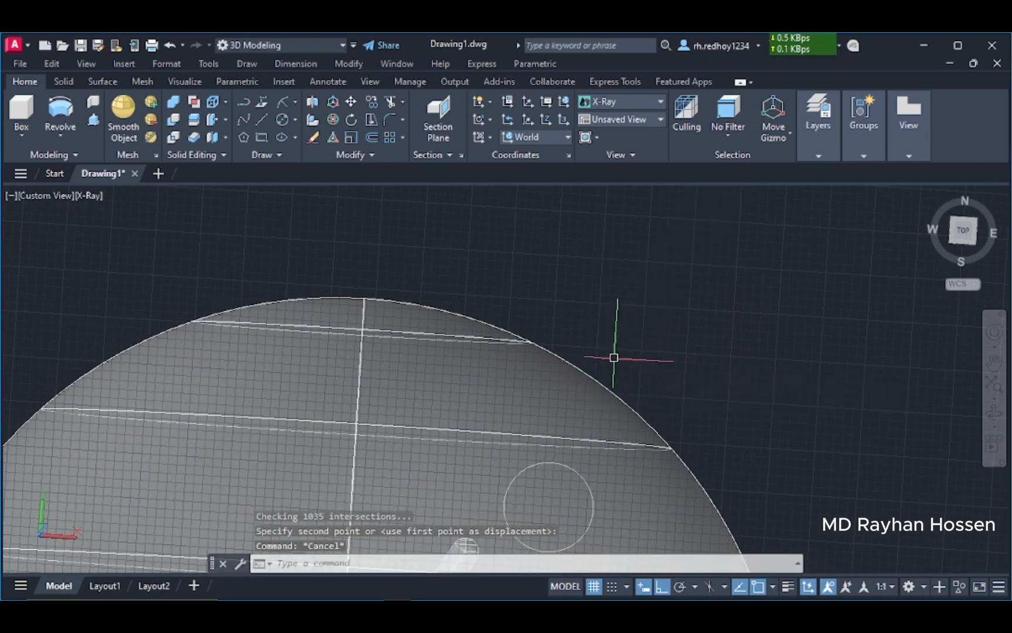
{"action": "key", "text": "Escape"}
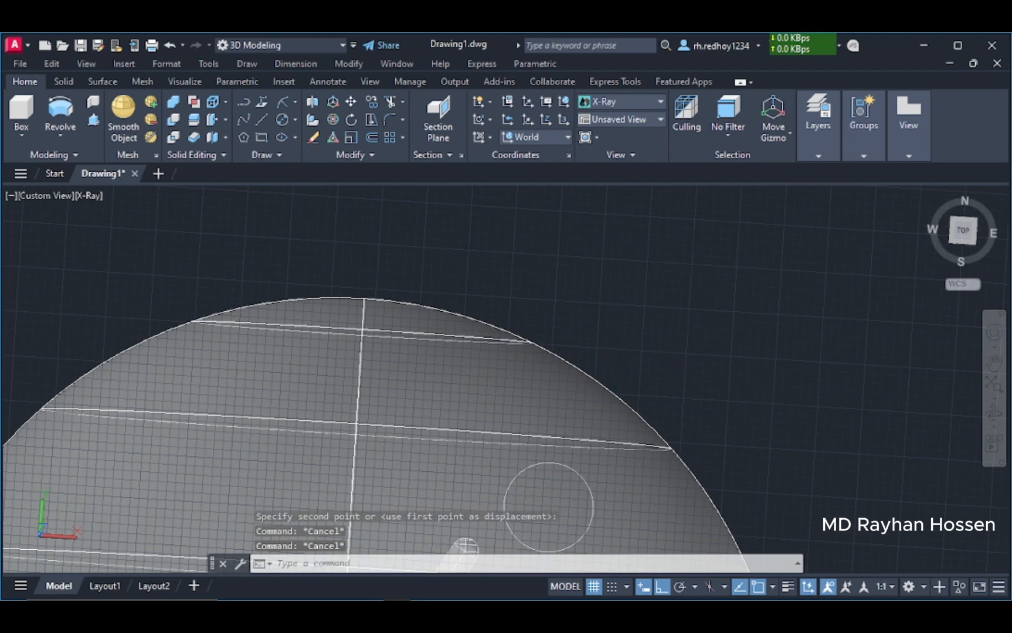
{"action": "key", "text": "ctrl+z"}
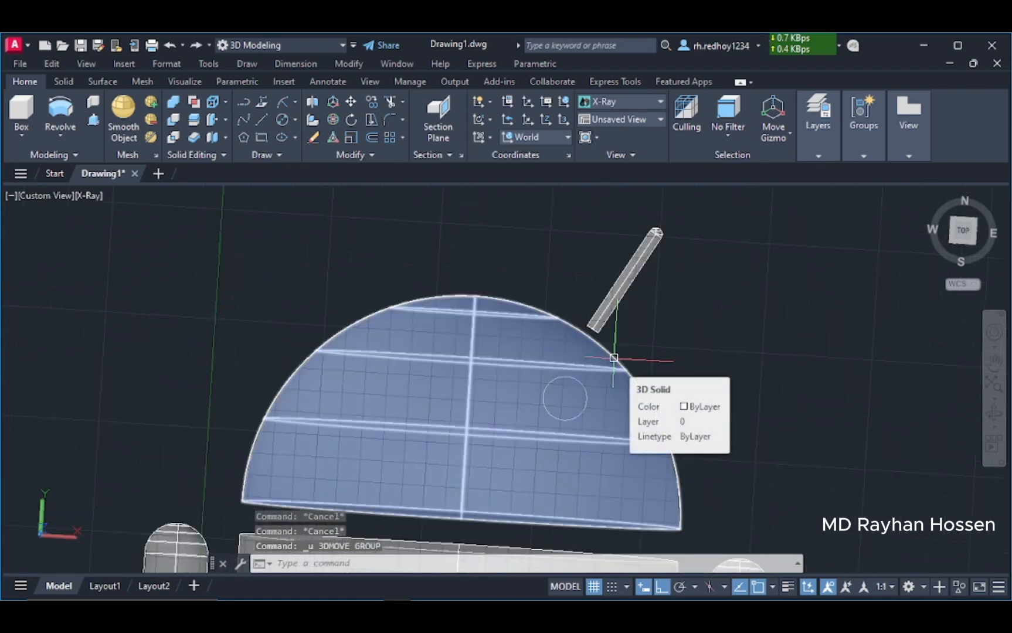
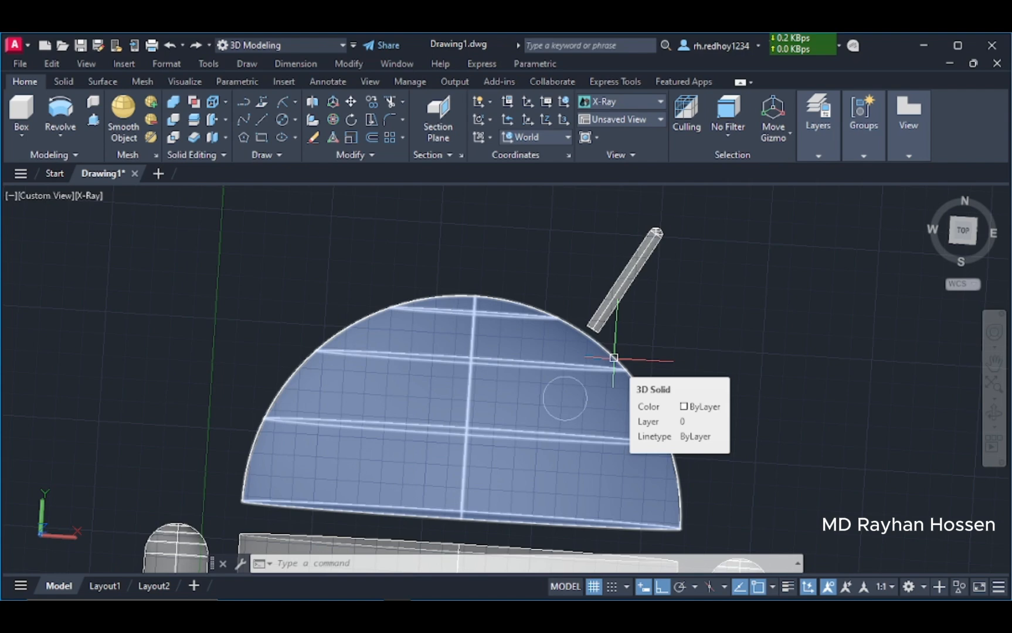
{"action": "scroll", "coordinate": [615, 314], "scroll_direction": "up", "scroll_amount": 3}
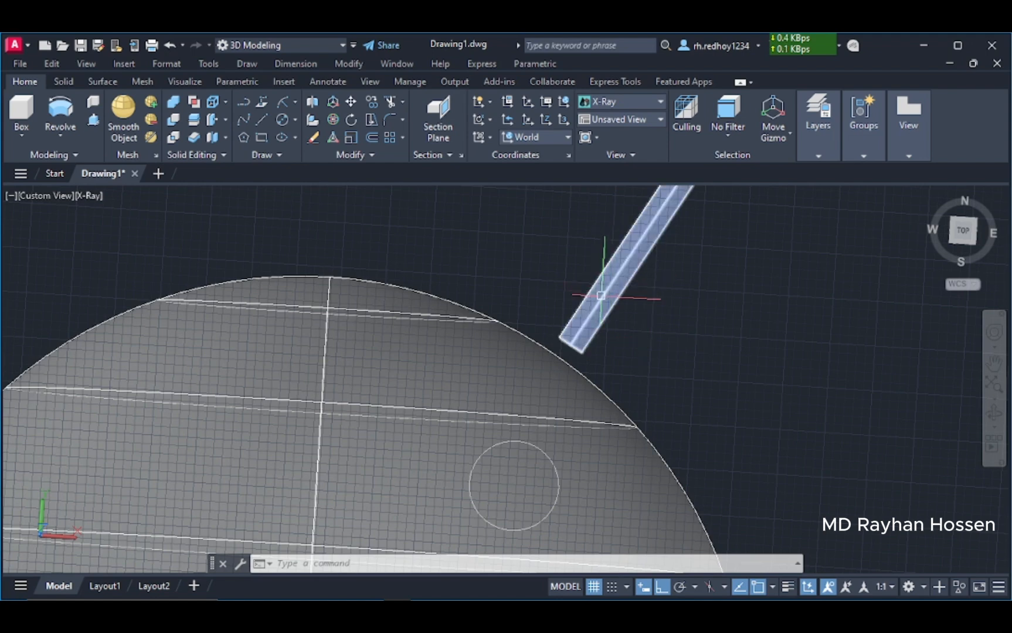
{"action": "scroll", "coordinate": [648, 334], "scroll_direction": "down", "scroll_amount": 5}
{"action": "key", "text": "Escape"}
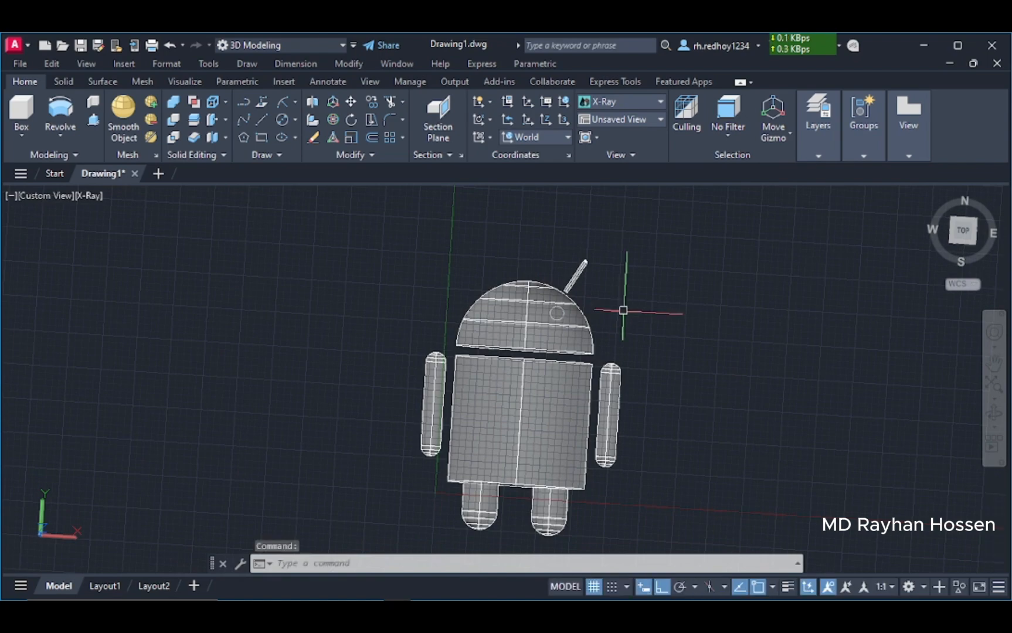
Try to extrude the eye circle in the head in both directions with Presspull, and undo both extrusions.
{"action": "scroll", "coordinate": [623, 311], "scroll_direction": "up", "scroll_amount": 3}
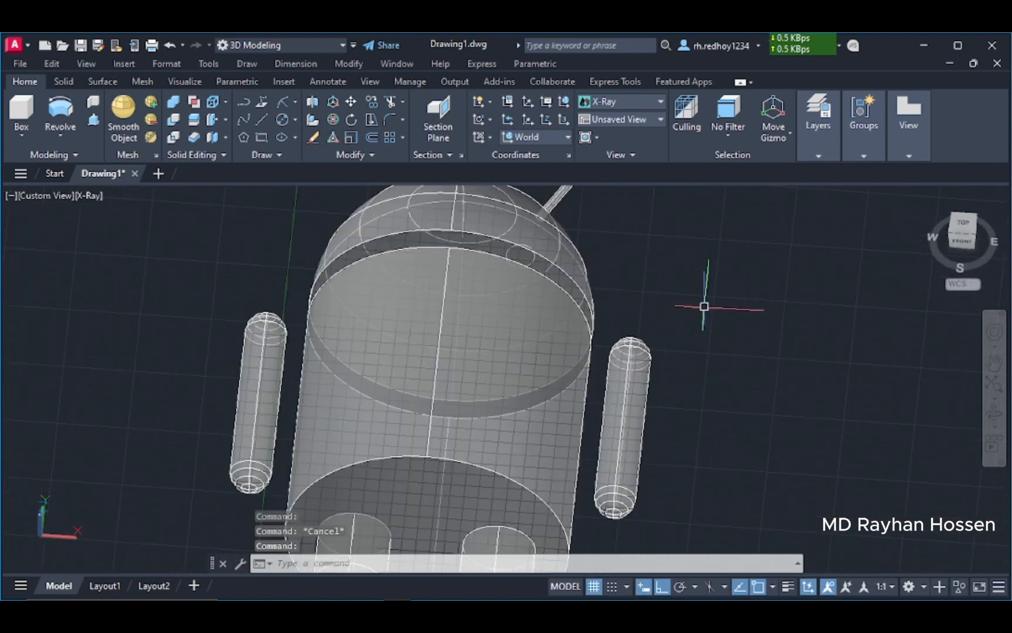
{"action": "scroll", "coordinate": [705, 304], "scroll_direction": "down", "scroll_amount": 2}
{"action": "middle_click_drag", "start_coordinate": [705, 305], "coordinate": [711, 423], "text": "shift"}
{"action": "scroll", "coordinate": [678, 301], "scroll_direction": "up", "scroll_amount": 3}
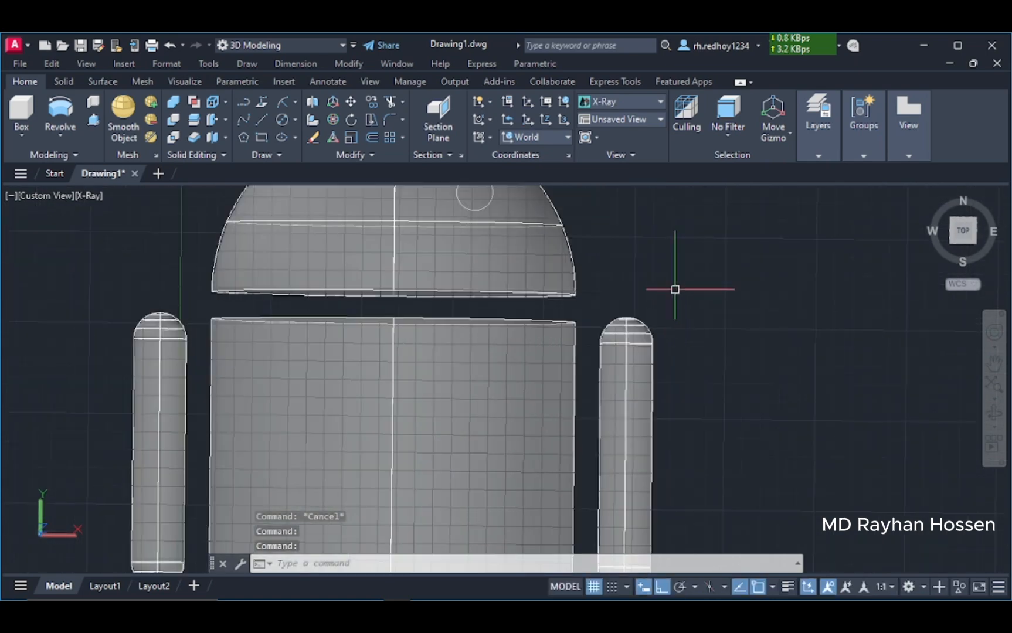
{"action": "scroll", "coordinate": [672, 284], "scroll_direction": "down", "scroll_amount": 2}
{"action": "middle_click_drag", "start_coordinate": [668, 282], "coordinate": [740, 395]}
{"action": "scroll", "coordinate": [694, 313], "scroll_direction": "up", "scroll_amount": 3}
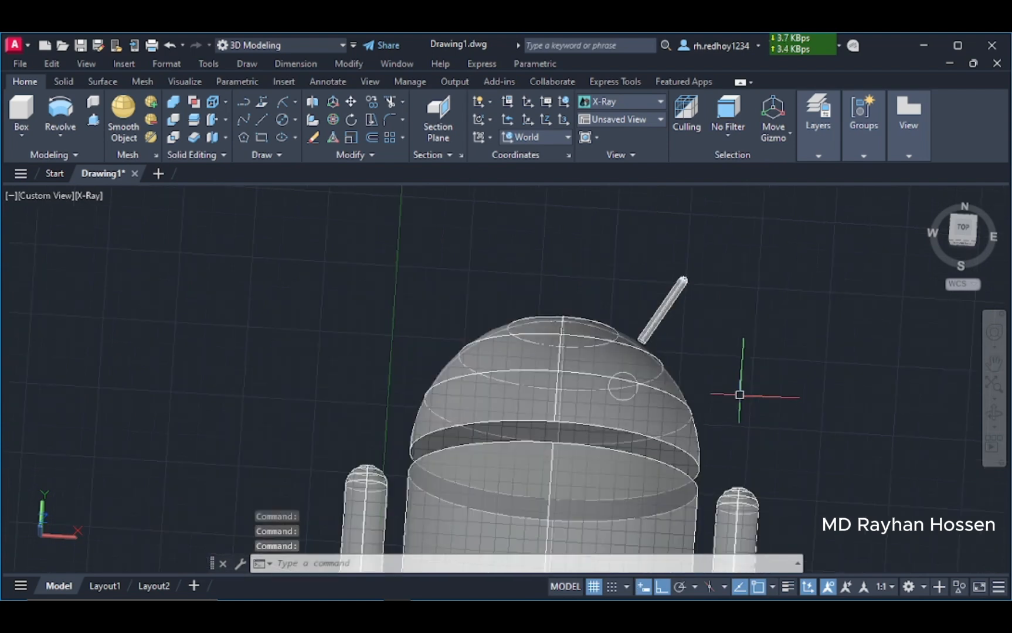
{"action": "left_click", "coordinate": [91, 124]}
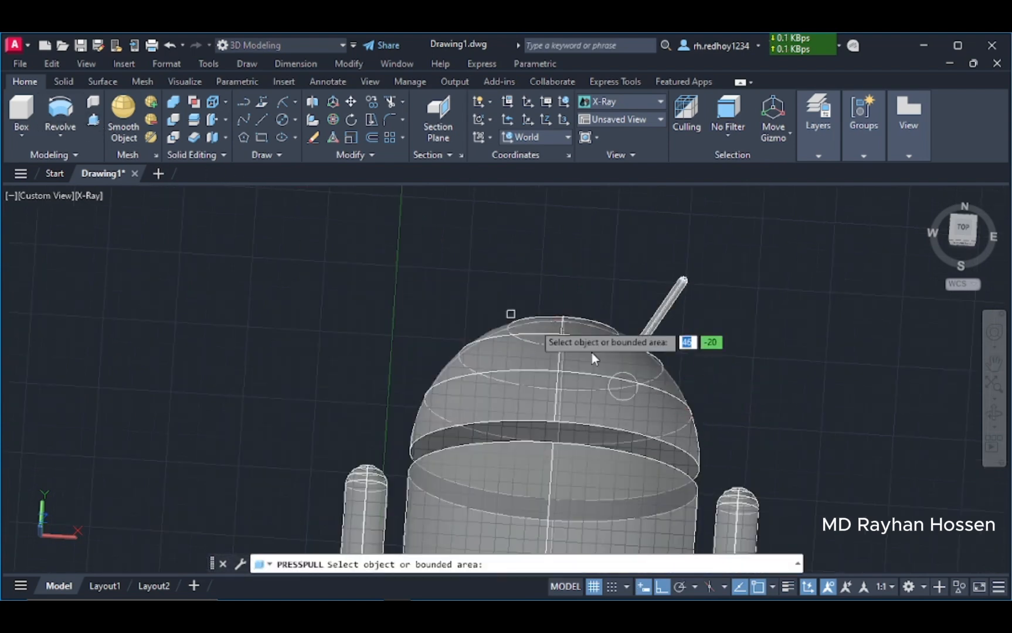
{"action": "left_click", "coordinate": [623, 387]}
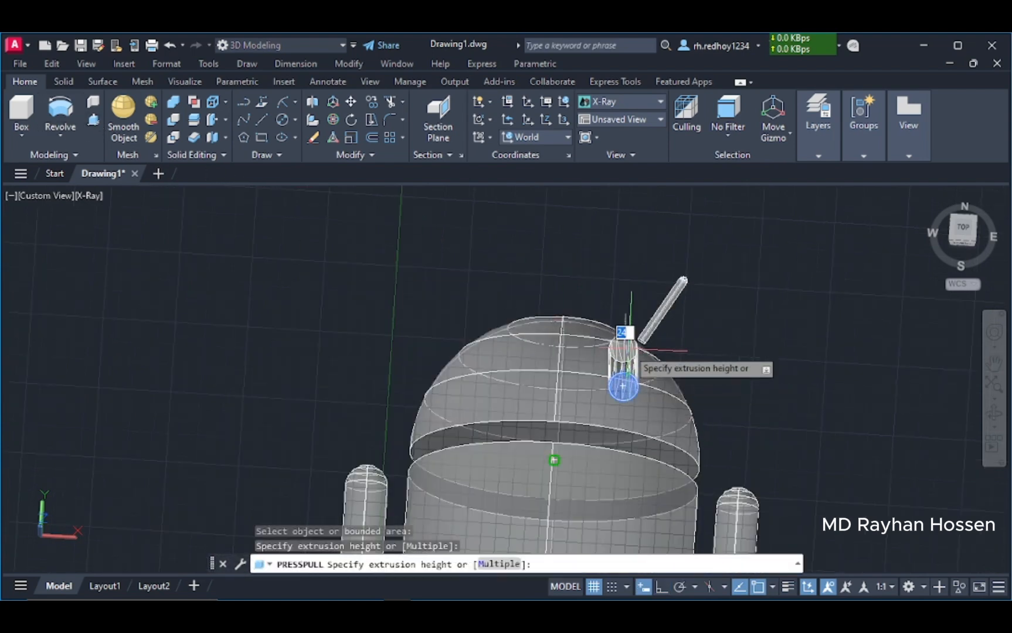
{"action": "left_click", "coordinate": [628, 359]}
{"action": "left_click", "coordinate": [631, 380]}
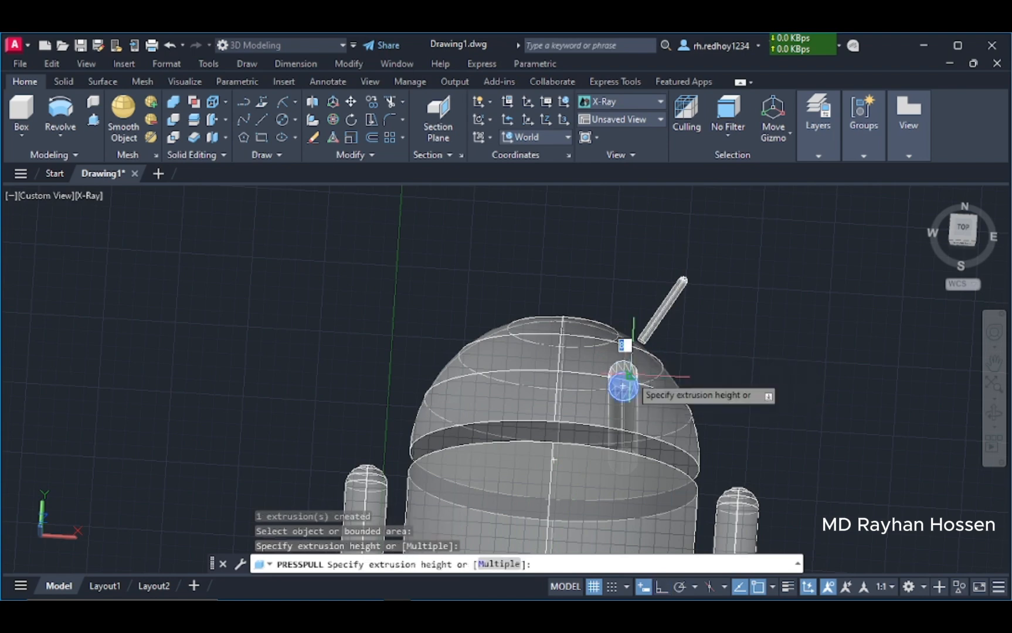
{"action": "left_click", "coordinate": [624, 293]}
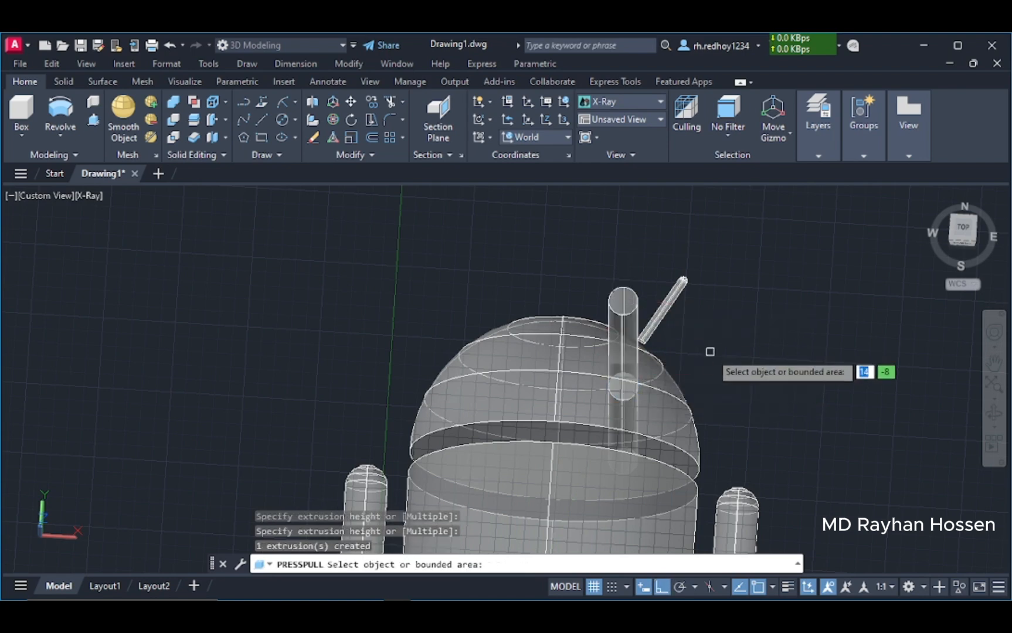
{"action": "key", "text": "Return"}
{"action": "key", "text": "ctrl+z"}
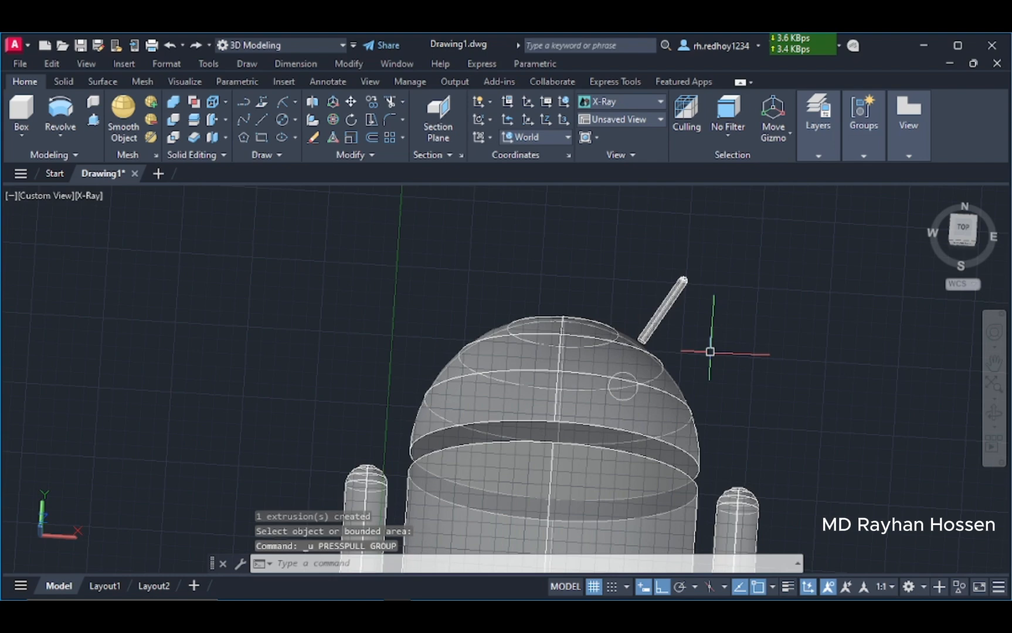
Extrude the eye circle with Presspull into a cylinder that projects out through the front of the head.
{"action": "middle_click_drag", "start_coordinate": [707, 350], "coordinate": [738, 359], "text": "shift"}
{"action": "left_click", "coordinate": [95, 118]}
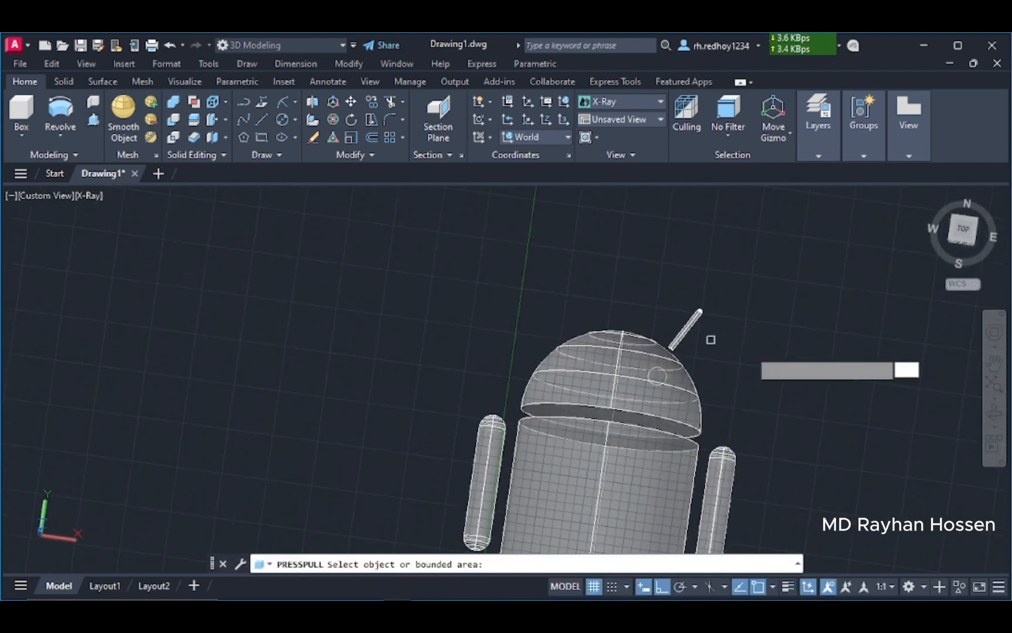
{"action": "left_click", "coordinate": [658, 377]}
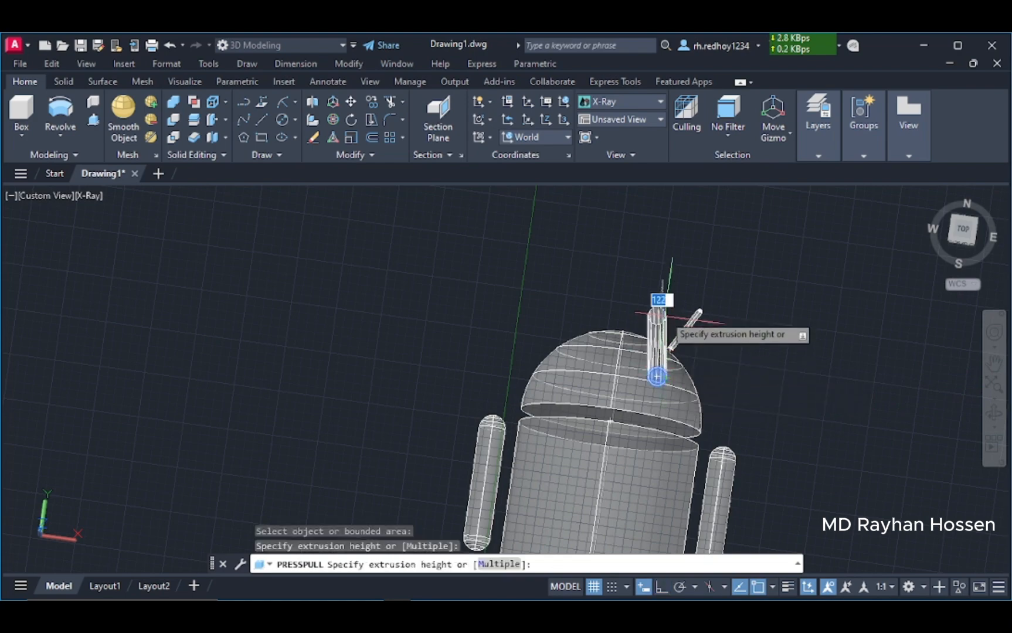
{"action": "left_click", "coordinate": [680, 329]}
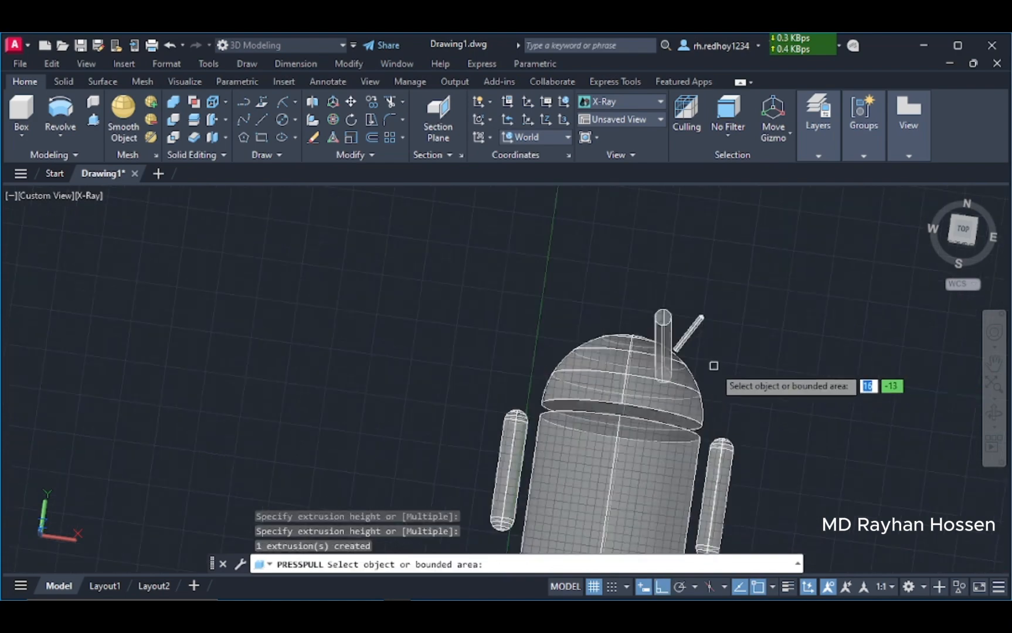
{"action": "scroll", "coordinate": [763, 431], "scroll_direction": "up", "scroll_amount": 2}
{"action": "mouse_move", "coordinate": [769, 436]}
{"action": "middle_mouse_down", "text": "shift"}
{"action": "mouse_move", "coordinate": [797, 390]}
{"action": "mouse_move", "coordinate": [781, 429]}
{"action": "middle_mouse_up", "text": "shift"}
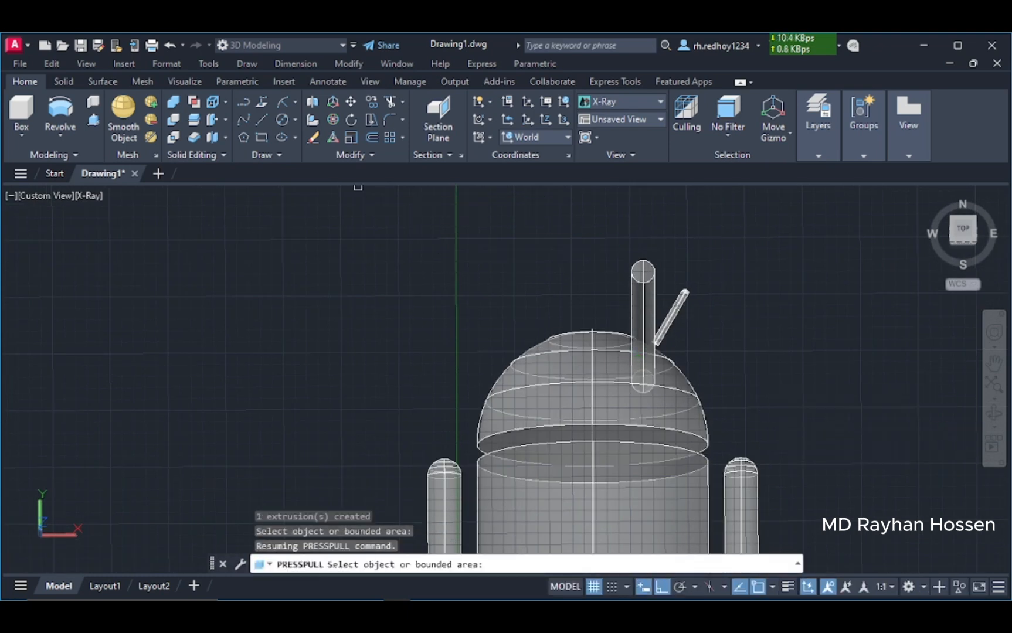
{"action": "key", "text": "Return"}
Mirror the eye cylinder with 3D Mirror across the head's vertical centre plane, defined by three points, keeping the source object.
{"action": "type", "text": "3DMIRROR"}
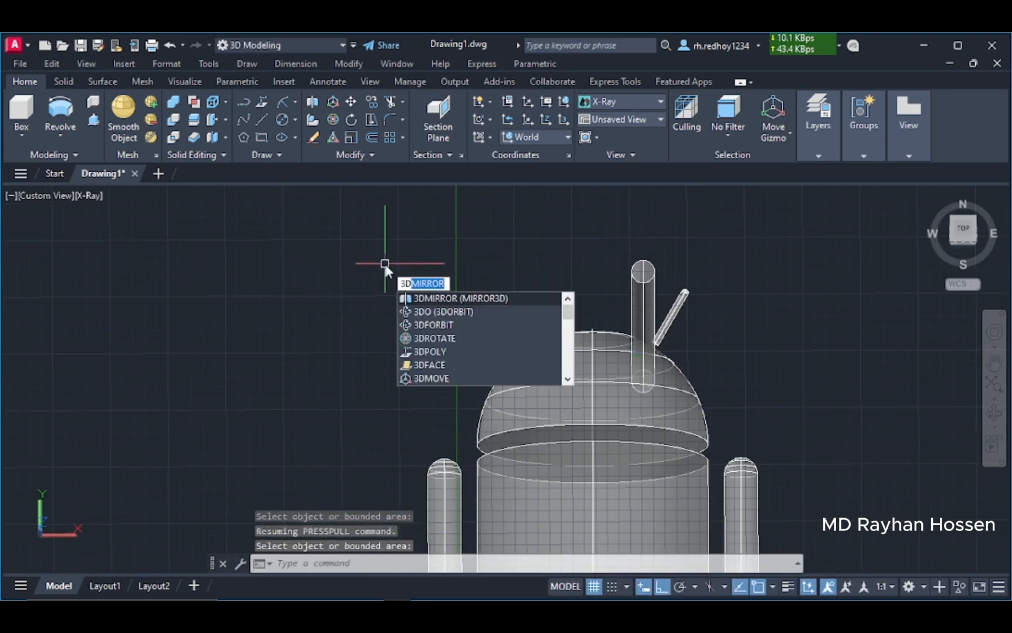
{"action": "key", "text": "Return"}
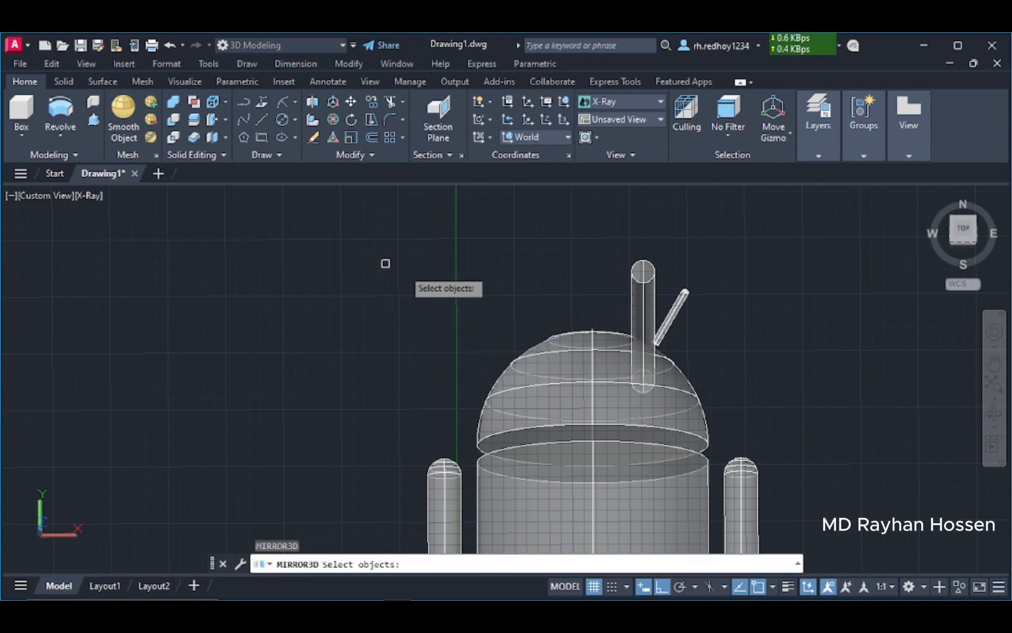
{"action": "left_click", "coordinate": [642, 340]}
{"action": "left_click", "coordinate": [623, 330]}
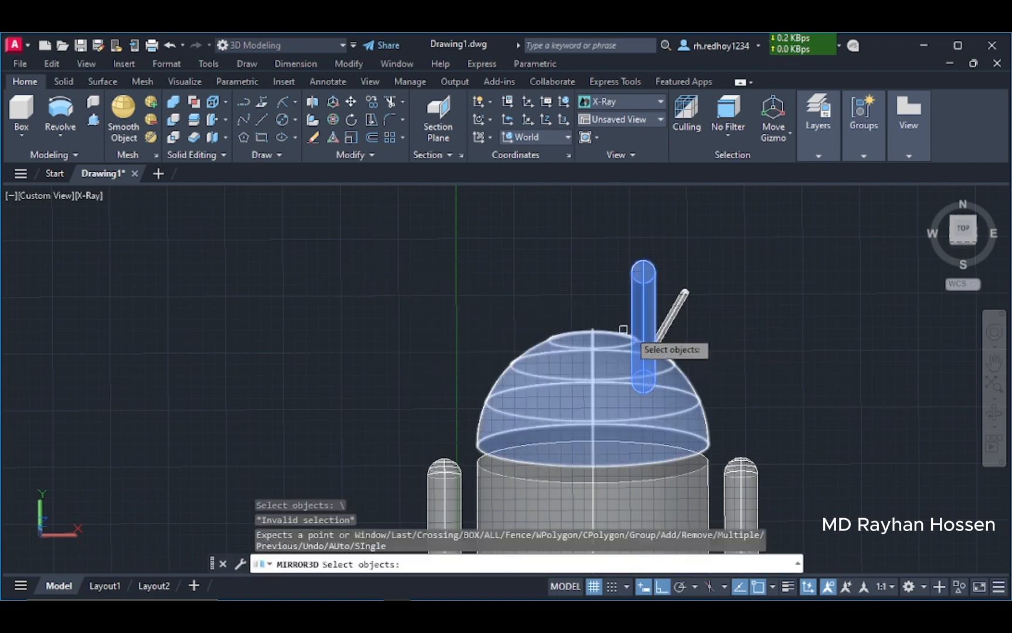
{"action": "left_click", "coordinate": [644, 325]}
{"action": "key", "text": "Return"}
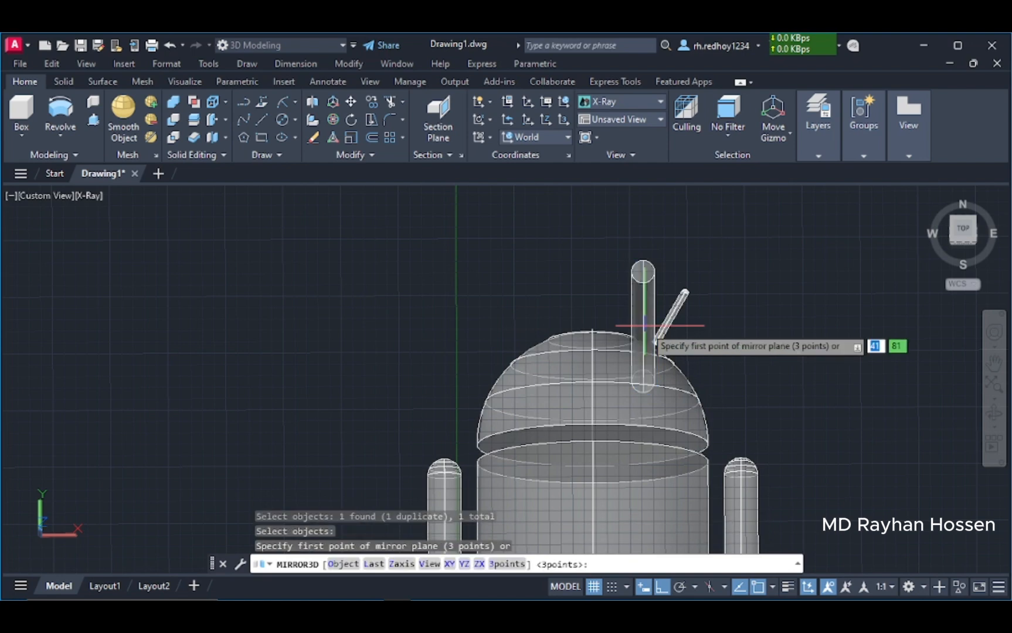
{"action": "scroll", "coordinate": [641, 322], "scroll_direction": "up", "scroll_amount": 2}
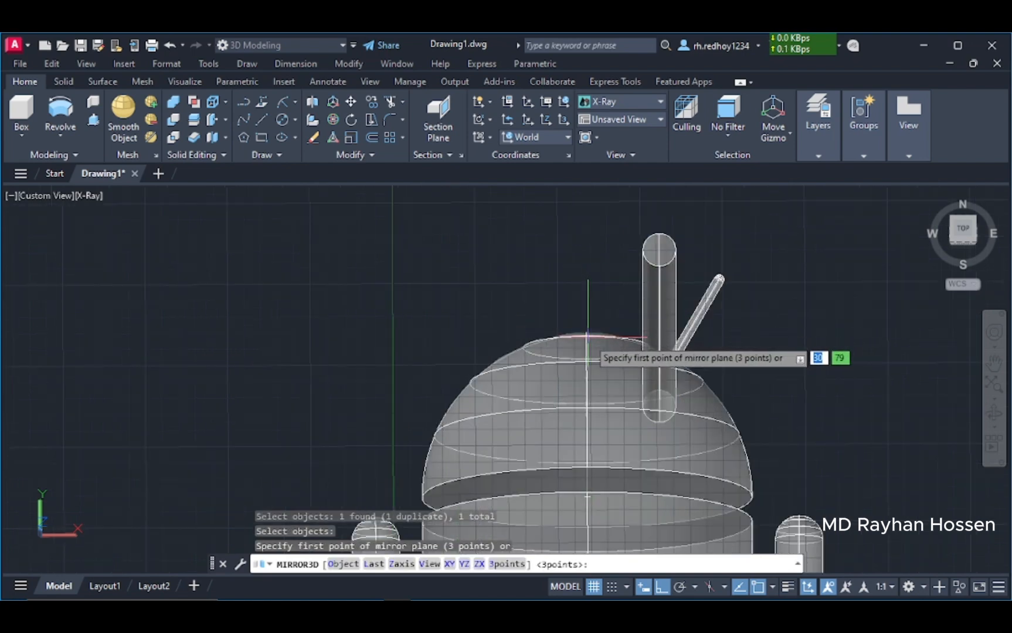
{"action": "scroll", "coordinate": [587, 521], "scroll_direction": "up", "scroll_amount": 2}
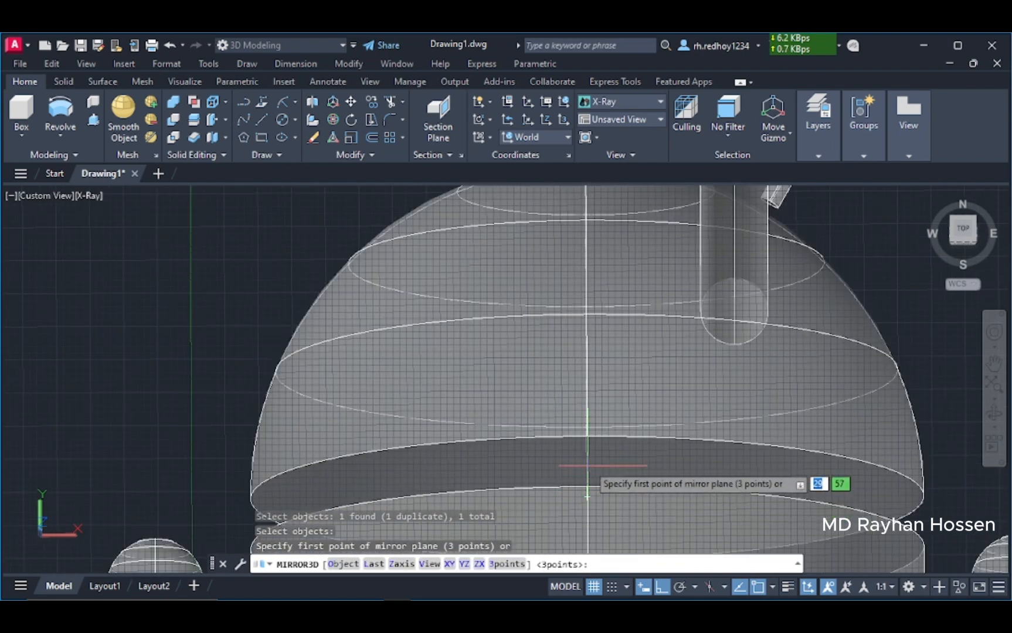
{"action": "middle_click_drag", "start_coordinate": [594, 466], "coordinate": [595, 479], "text": "shift"}
{"action": "left_click", "coordinate": [588, 498]}
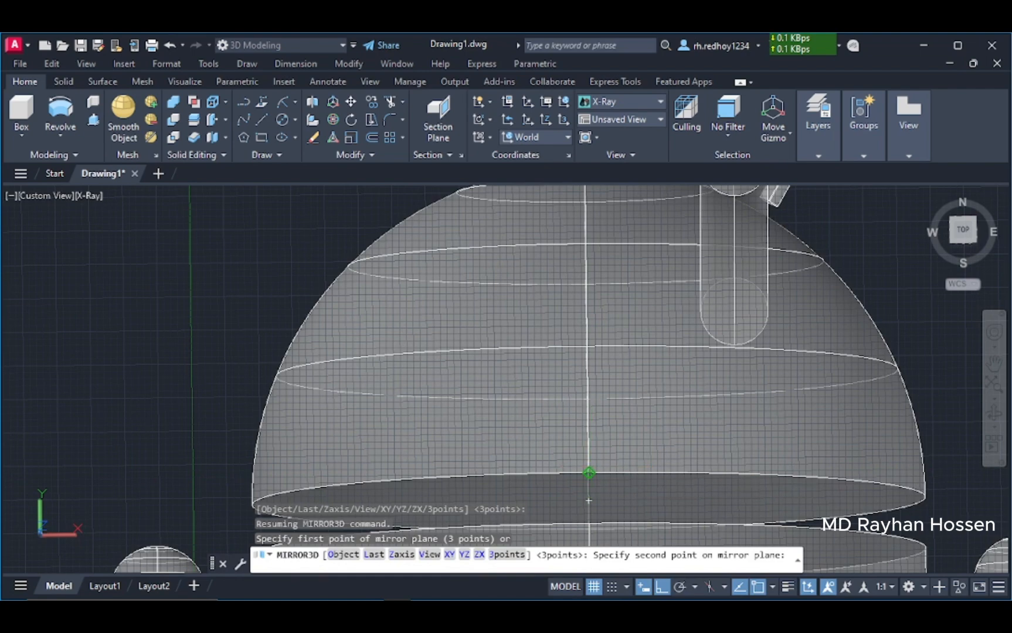
{"action": "left_click", "coordinate": [588, 473]}
{"action": "scroll", "coordinate": [582, 246], "scroll_direction": "down", "scroll_amount": 2}
{"action": "middle_click_drag", "start_coordinate": [582, 228], "coordinate": [585, 291]}
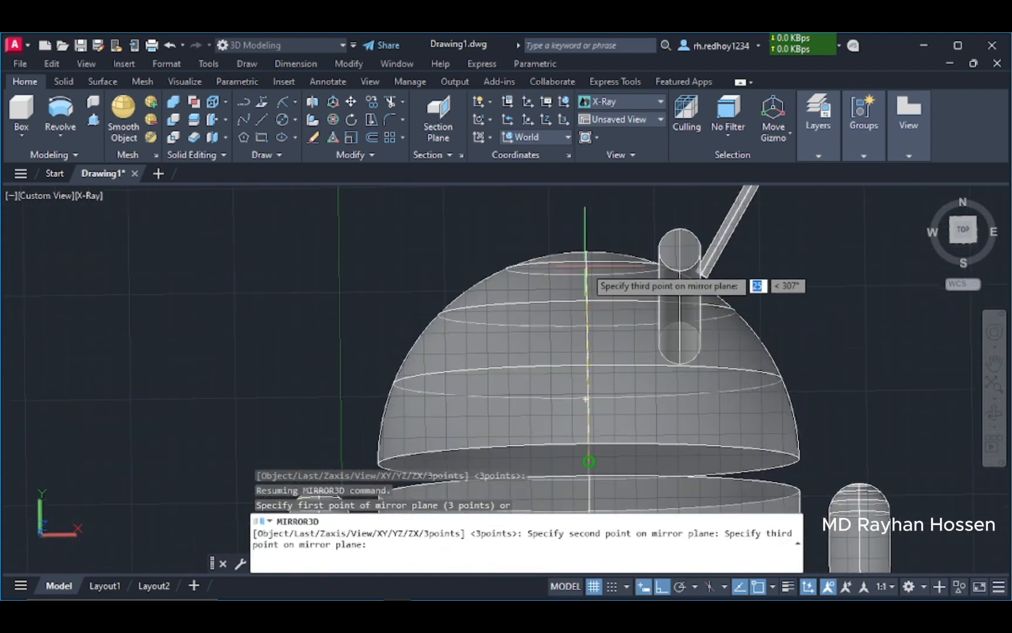
{"action": "left_click", "coordinate": [586, 252]}
{"action": "key", "text": "Return"}
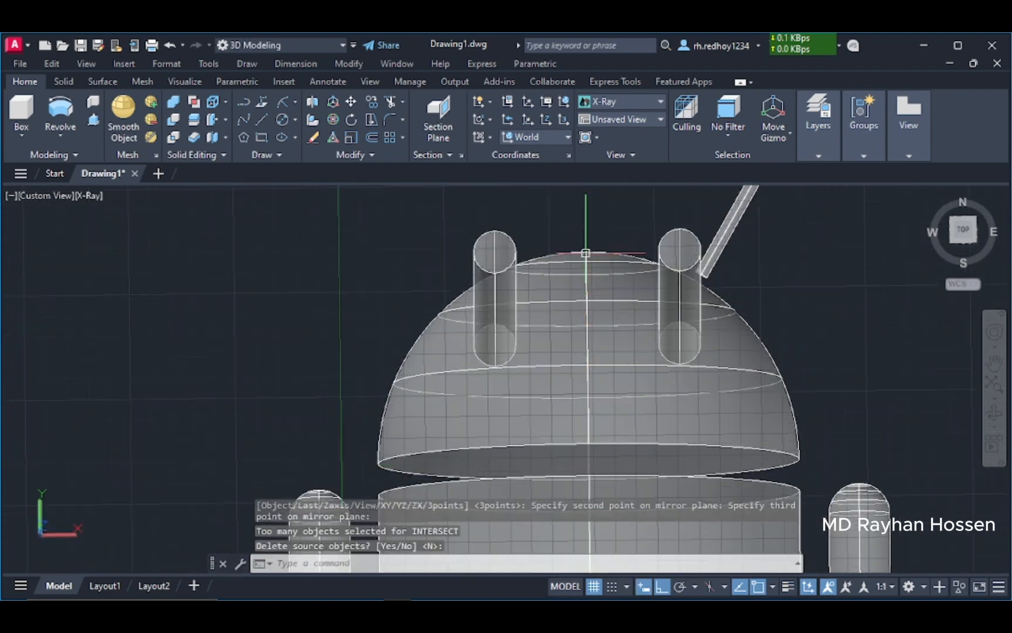
Subtract the eye cylinder on the antenna's side from the head solid to cut the first eye hole.
{"action": "mouse_move", "coordinate": [787, 331]}
{"action": "middle_mouse_down", "text": "shift"}
{"action": "mouse_move", "coordinate": [787, 348]}
{"action": "mouse_move", "coordinate": [787, 319]}
{"action": "middle_mouse_up", "text": "shift"}
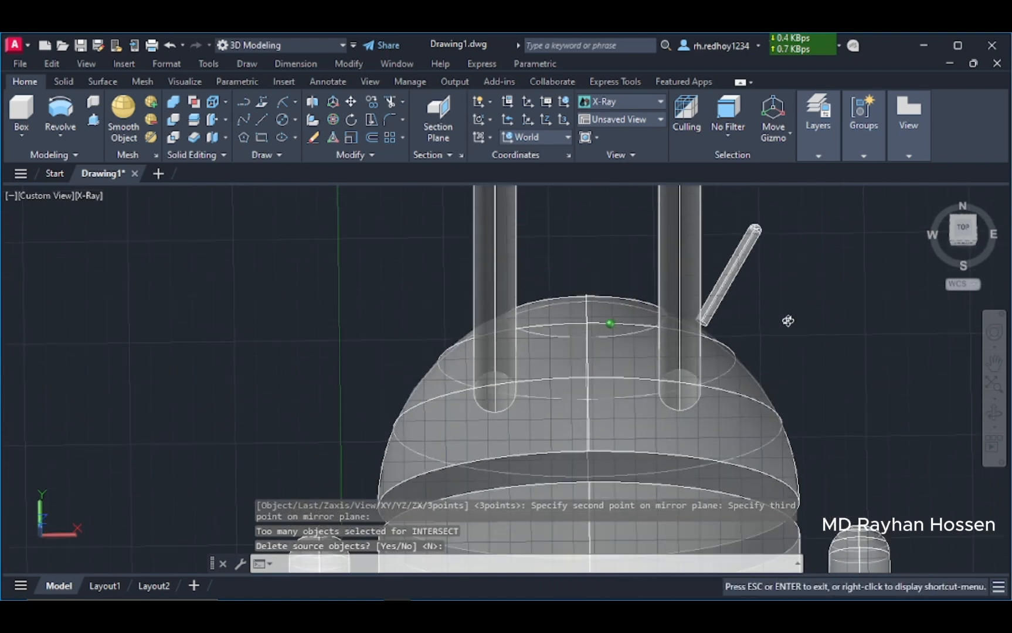
{"action": "scroll", "coordinate": [787, 319], "scroll_direction": "down", "scroll_amount": 2}
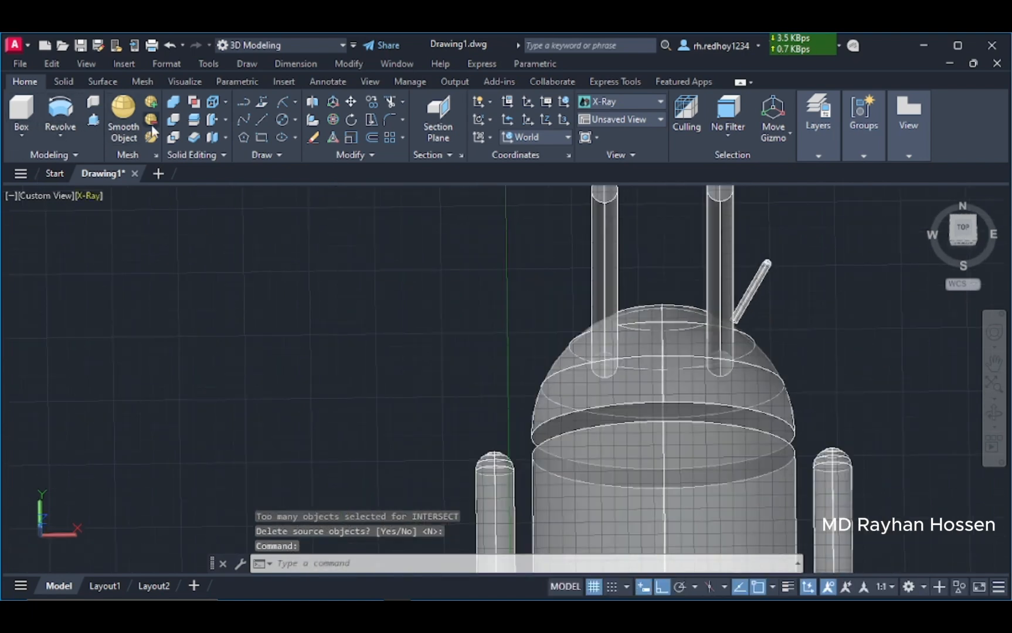
{"action": "left_click", "coordinate": [173, 119]}
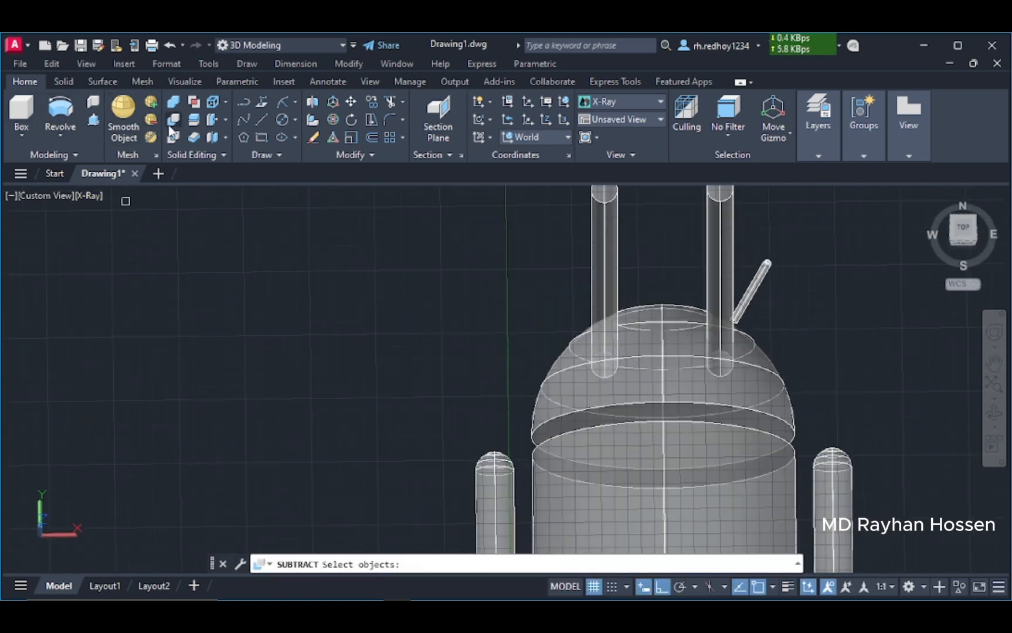
{"action": "left_click", "coordinate": [660, 401]}
{"action": "key", "text": "Return"}
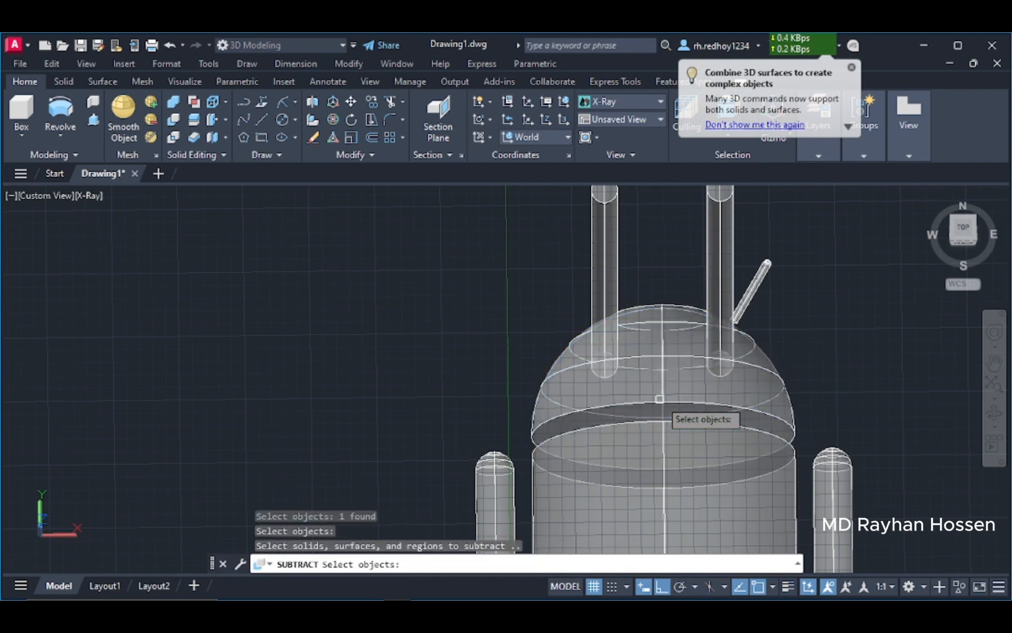
{"action": "left_click", "coordinate": [721, 293]}
{"action": "key", "text": "Return"}
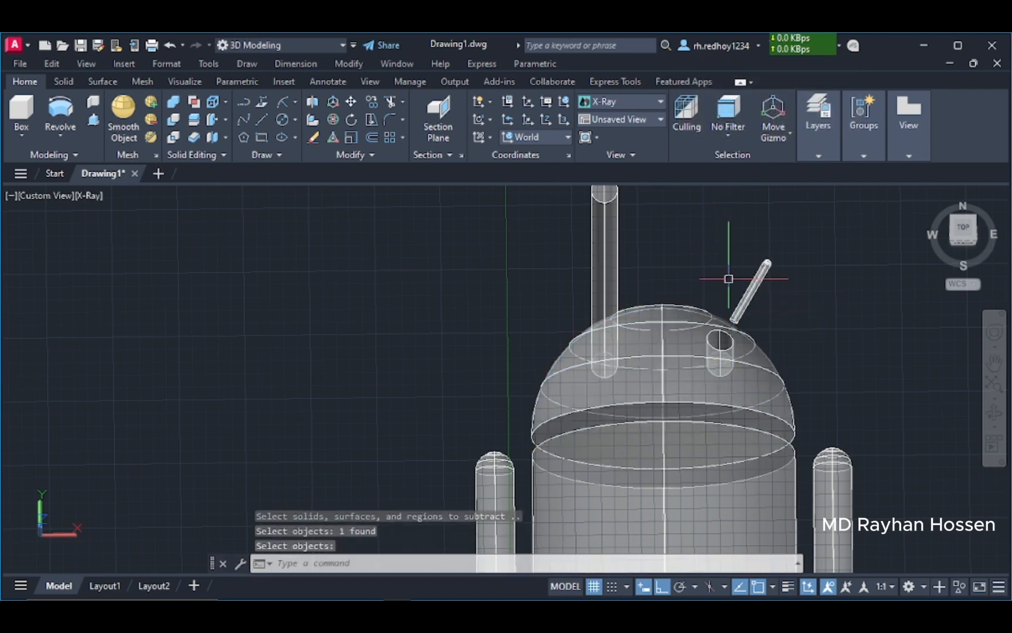
Subtract the mirrored eye cylinder from the head solid to cut the second eye hole.
{"action": "left_click", "coordinate": [174, 119]}
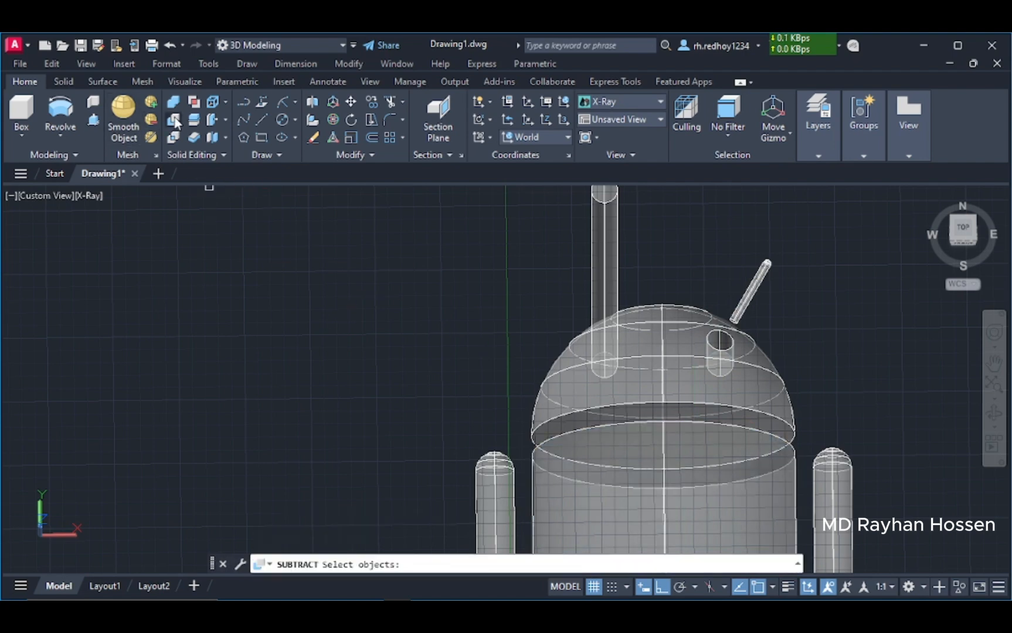
{"action": "left_click", "coordinate": [675, 392]}
{"action": "key", "text": "Return"}
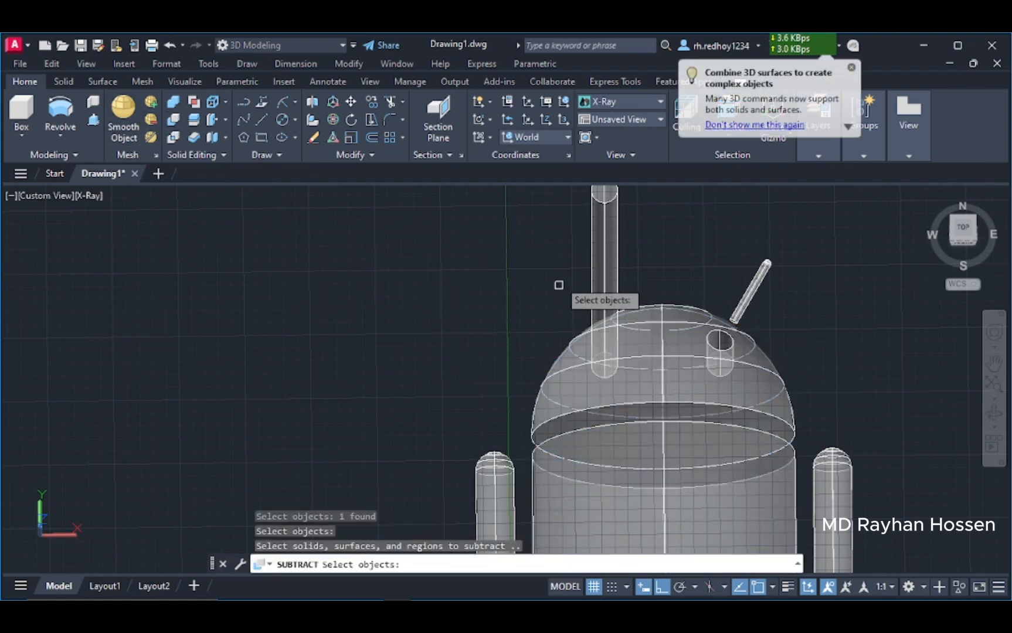
{"action": "left_click", "coordinate": [606, 264]}
{"action": "key", "text": "Return"}
{"action": "middle_click_drag", "start_coordinate": [841, 327], "coordinate": [836, 361], "text": "shift"}
{"action": "scroll", "coordinate": [835, 363], "scroll_direction": "up", "scroll_amount": 2}
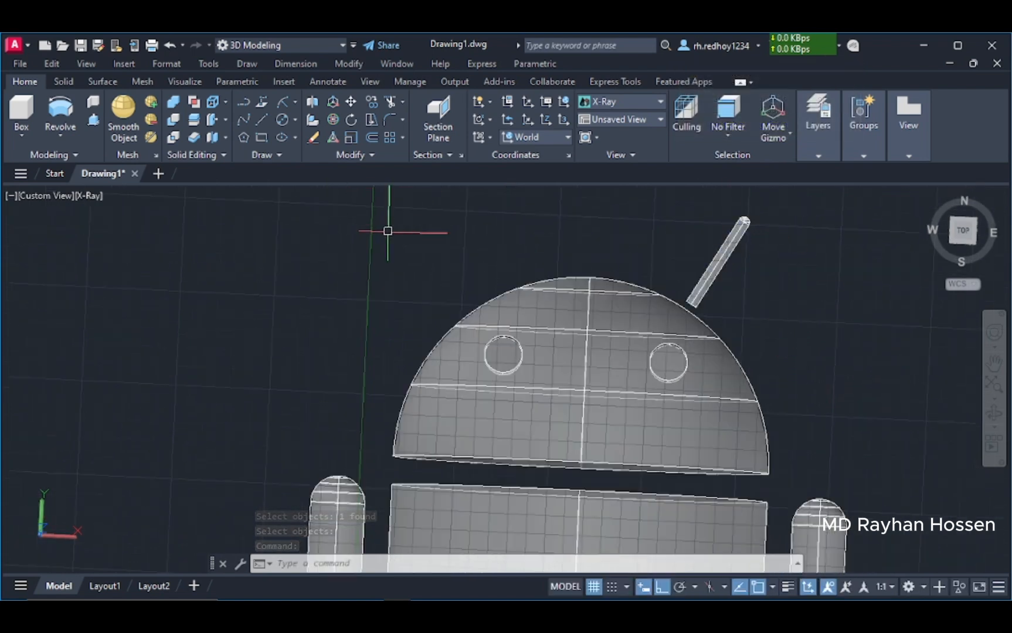
Mirror the antenna with 3D Mirror across the head's vertical centre plane, defined by three points, keeping the source antenna.
{"action": "type", "text": "3D"}
{"action": "key", "text": "Return"}
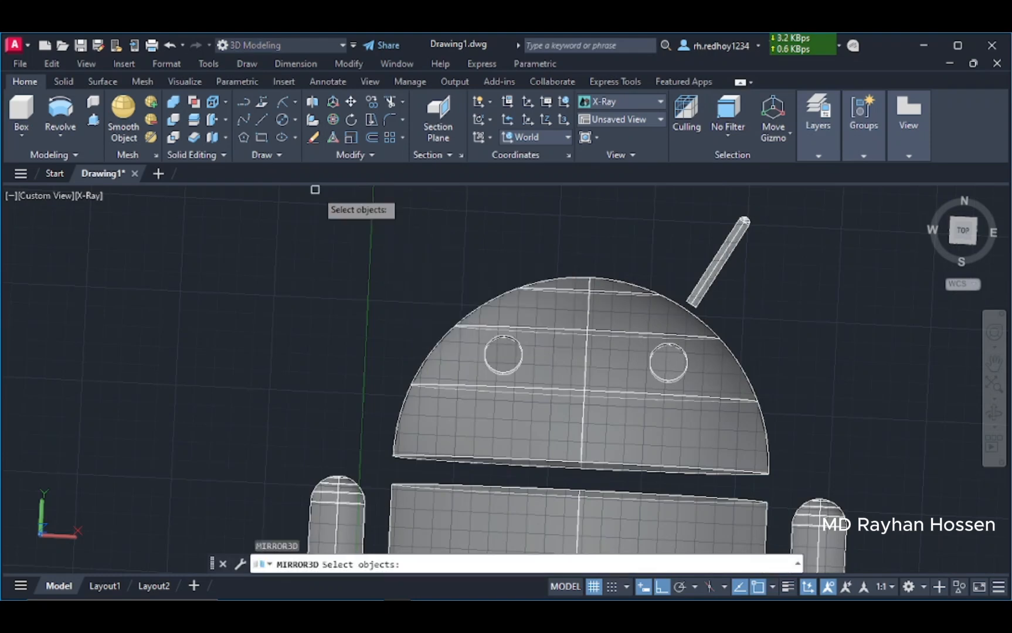
{"action": "left_click", "coordinate": [698, 272]}
{"action": "key", "text": "Return"}
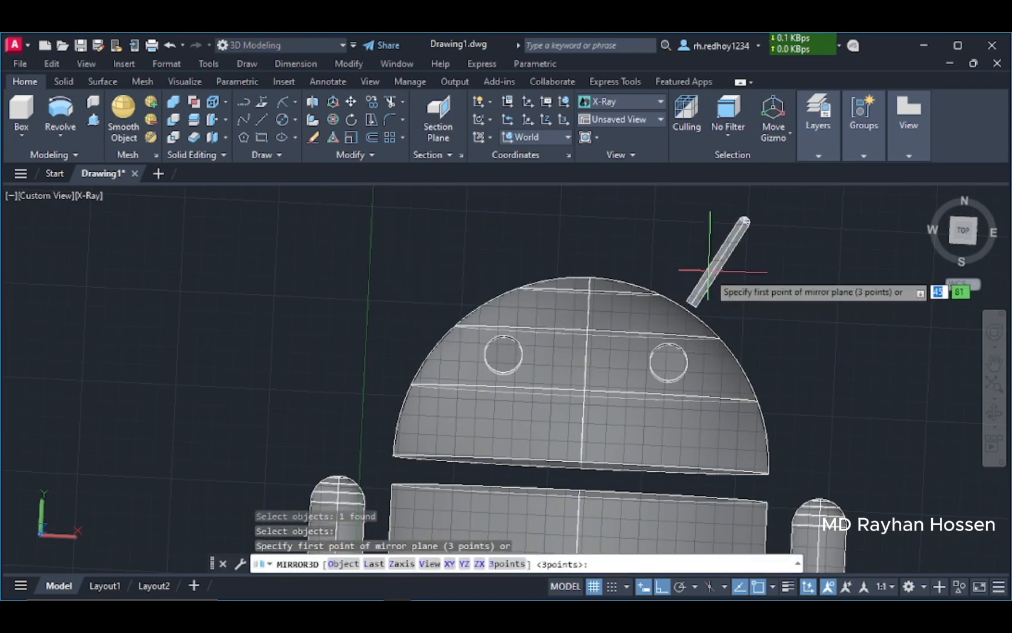
{"action": "middle_click_drag", "start_coordinate": [648, 343], "coordinate": [622, 375], "text": "shift"}
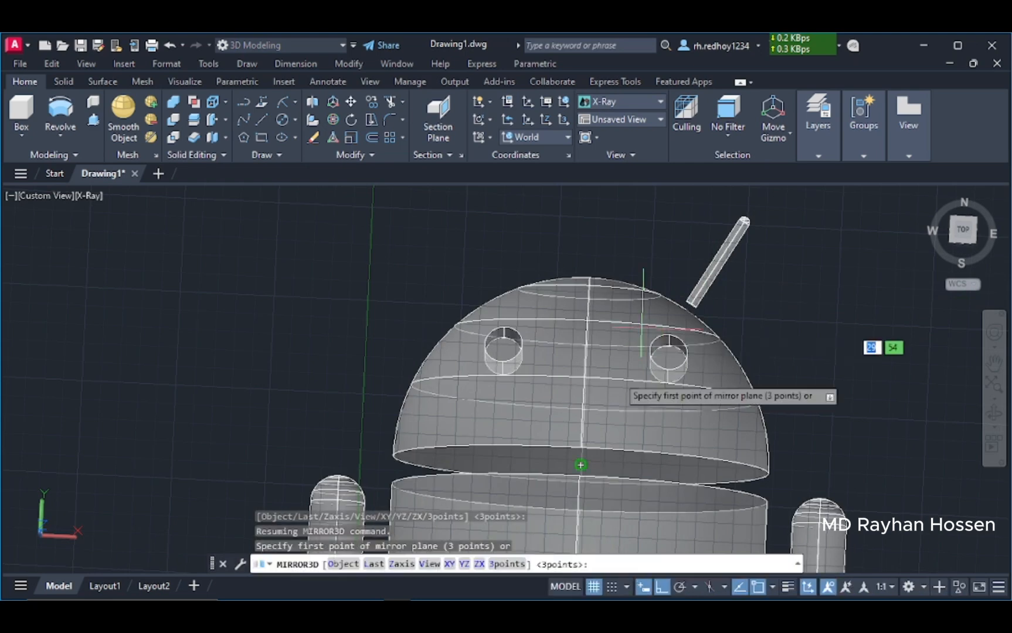
{"action": "left_click", "coordinate": [580, 465]}
{"action": "left_click", "coordinate": [585, 364]}
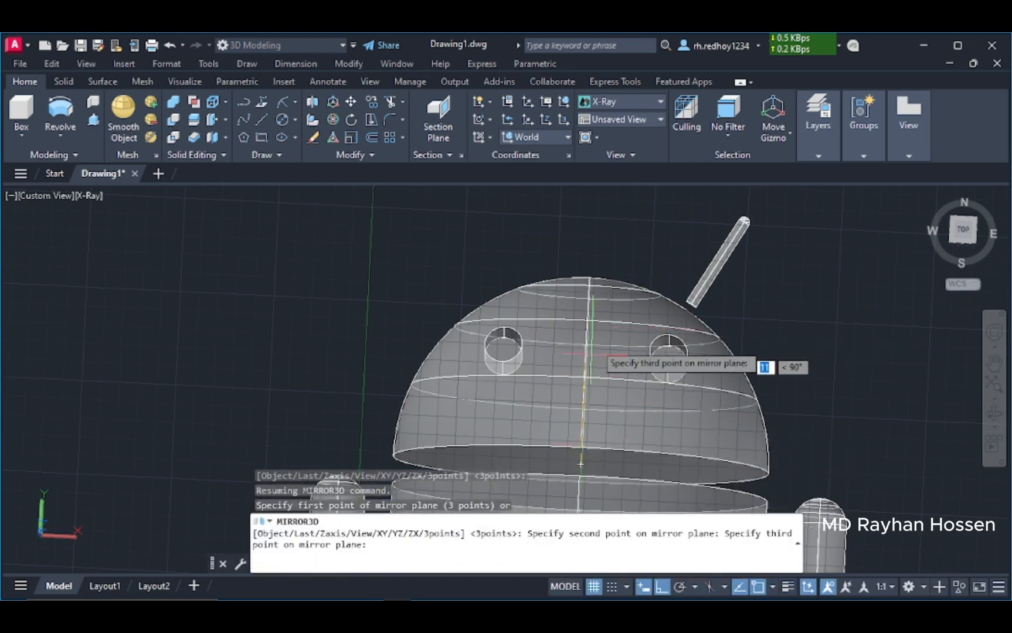
{"action": "left_click", "coordinate": [588, 276]}
{"action": "key", "text": "Return"}
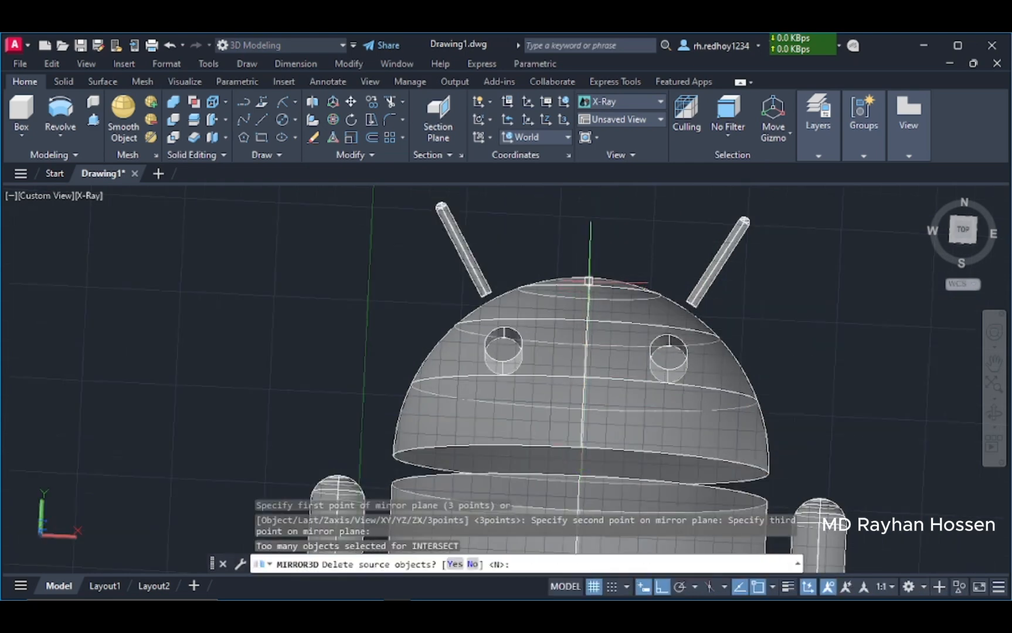
Set the visual style to Shades of Gray and the model view to SW Isometric.
{"action": "scroll", "coordinate": [589, 275], "scroll_direction": "down", "scroll_amount": 4}
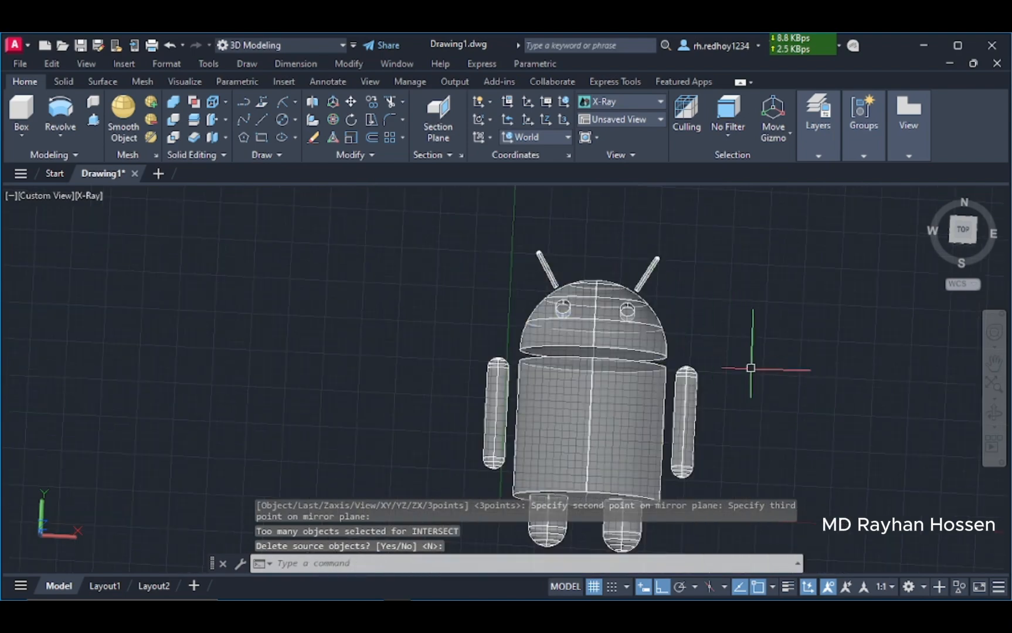
{"action": "mouse_move", "coordinate": [776, 426]}
{"action": "middle_mouse_down", "text": "shift"}
{"action": "mouse_move", "coordinate": [785, 455]}
{"action": "mouse_move", "coordinate": [768, 466]}
{"action": "mouse_move", "coordinate": [773, 425]}
{"action": "middle_mouse_up", "text": "shift"}
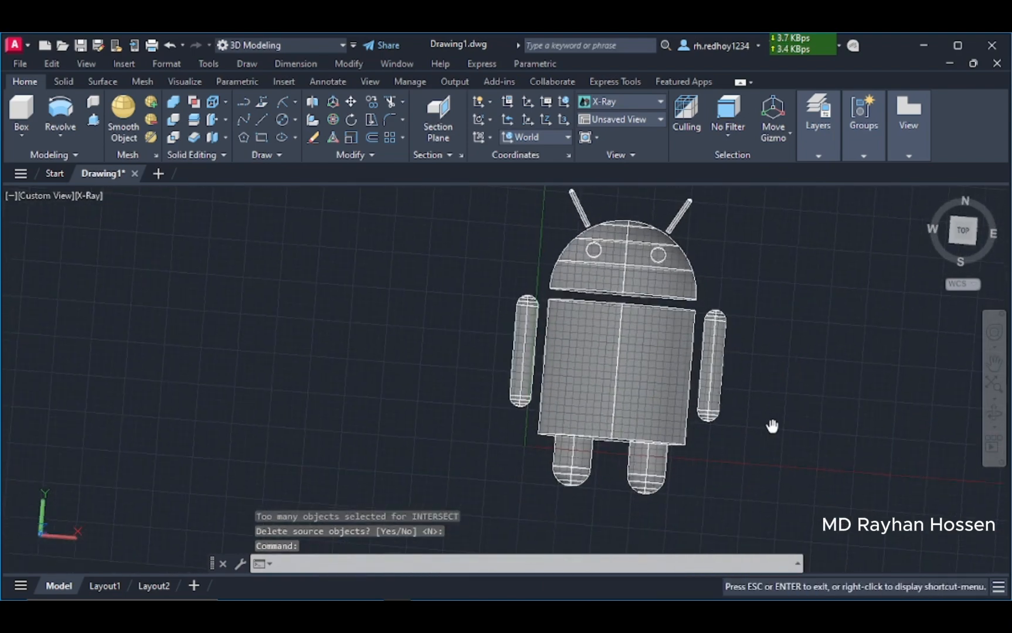
{"action": "left_click", "coordinate": [88, 195]}
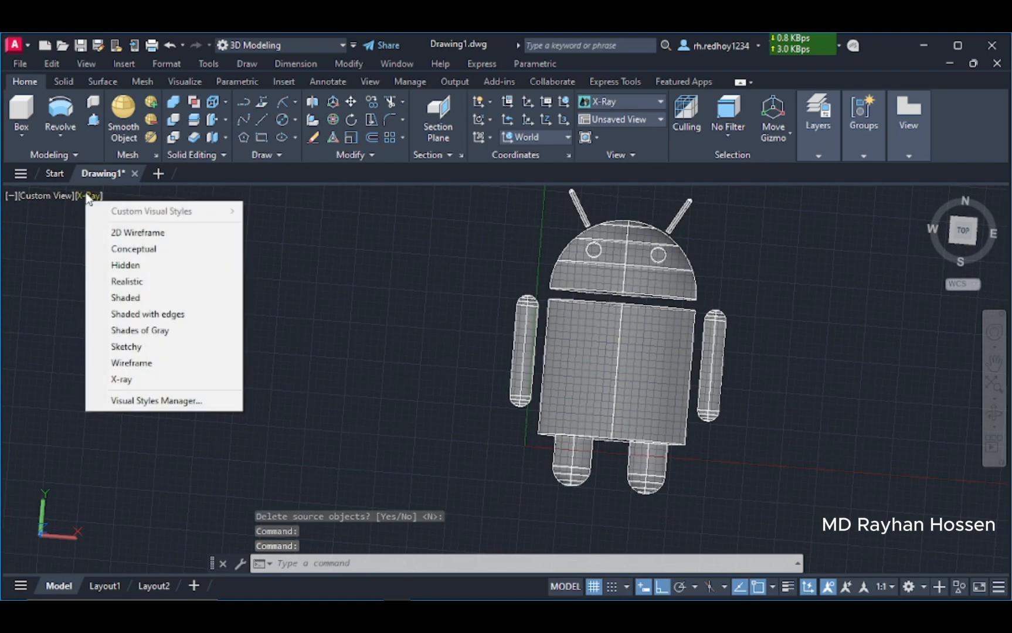
{"action": "left_click", "coordinate": [159, 314]}
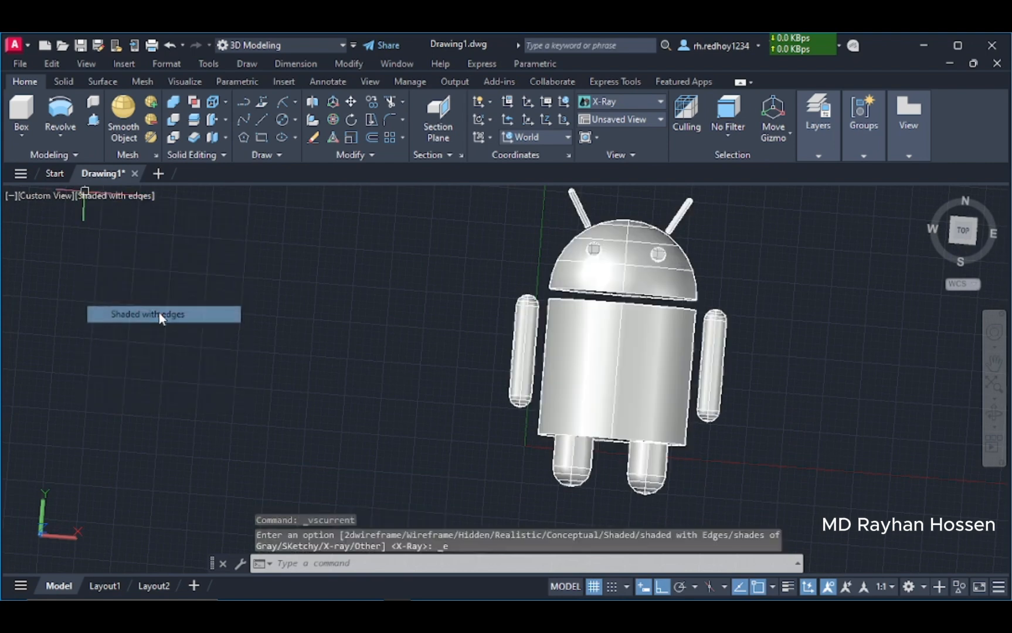
{"action": "left_click", "coordinate": [117, 198]}
{"action": "left_click", "coordinate": [191, 331]}
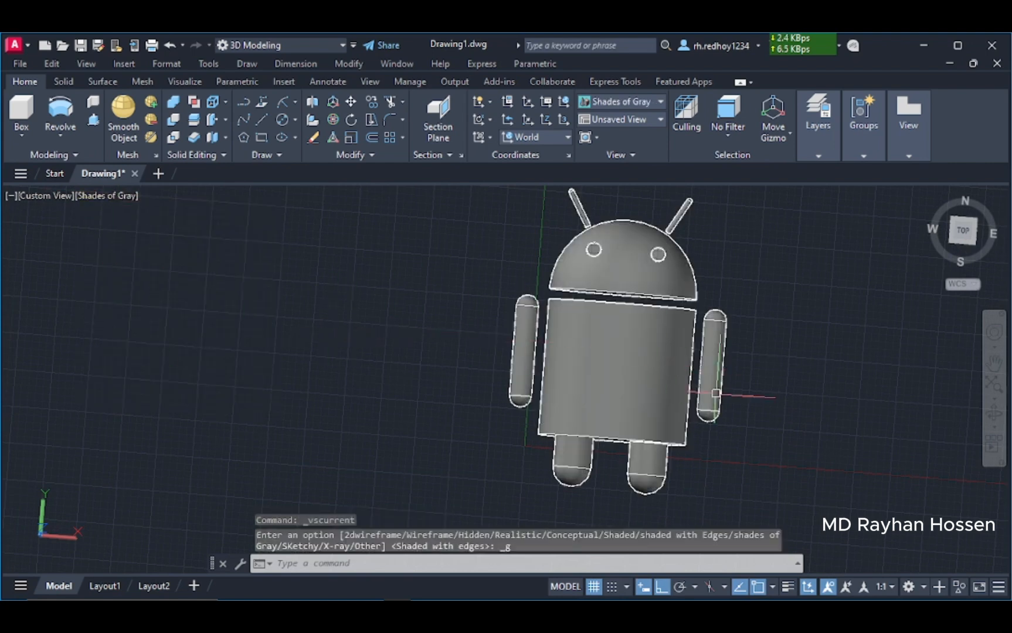
{"action": "left_click", "coordinate": [53, 195]}
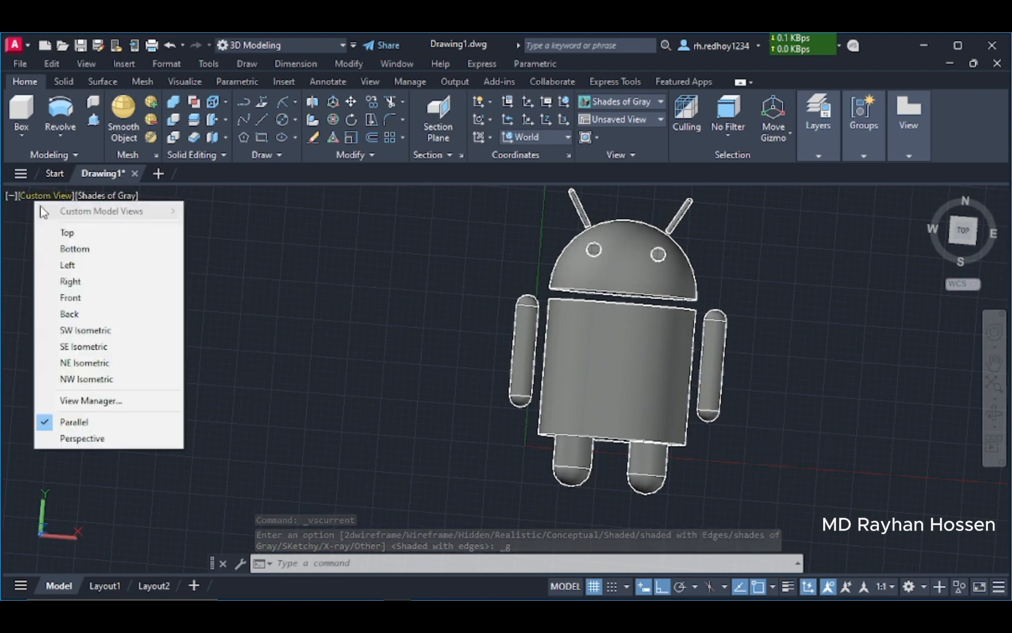
{"action": "left_click", "coordinate": [88, 330]}
{"action": "left_click", "coordinate": [654, 320]}
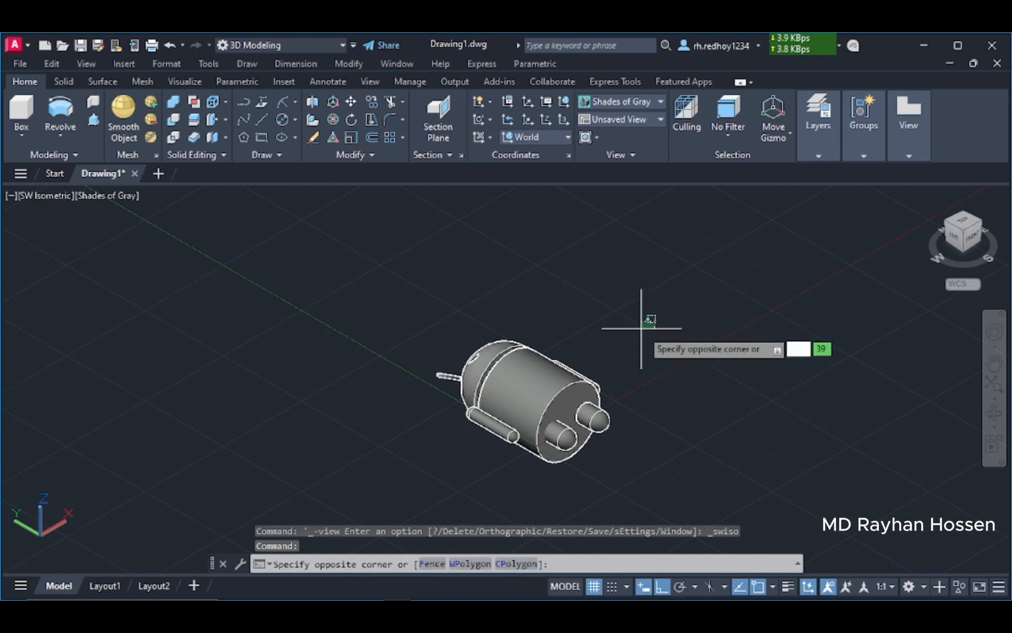
{"action": "left_click", "coordinate": [435, 475]}
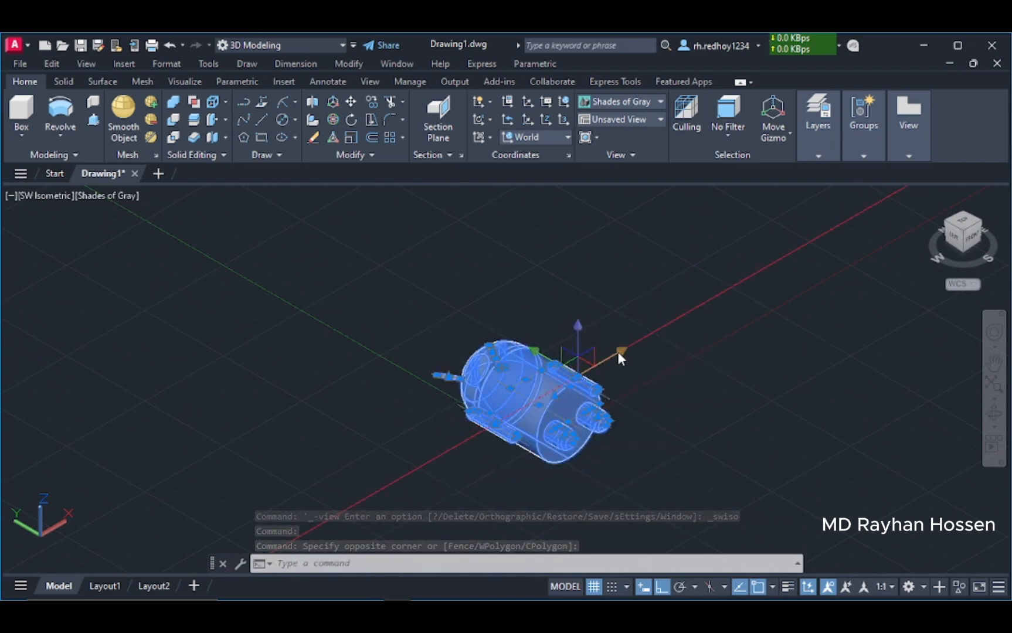
{"action": "left_click", "coordinate": [577, 376]}
{"action": "key", "text": "Escape"}
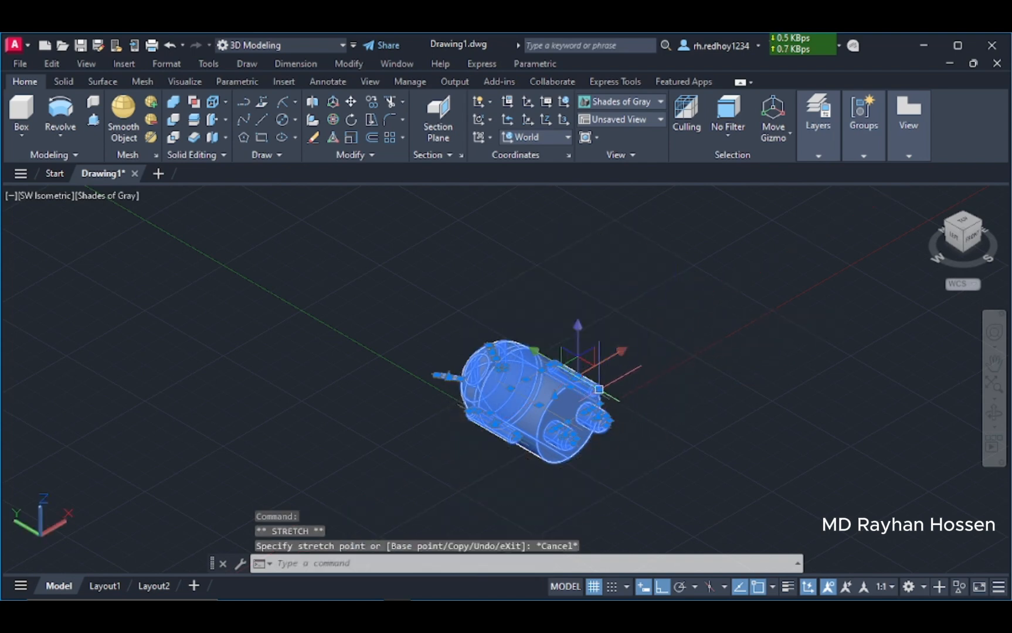
{"action": "left_click", "coordinate": [620, 351]}
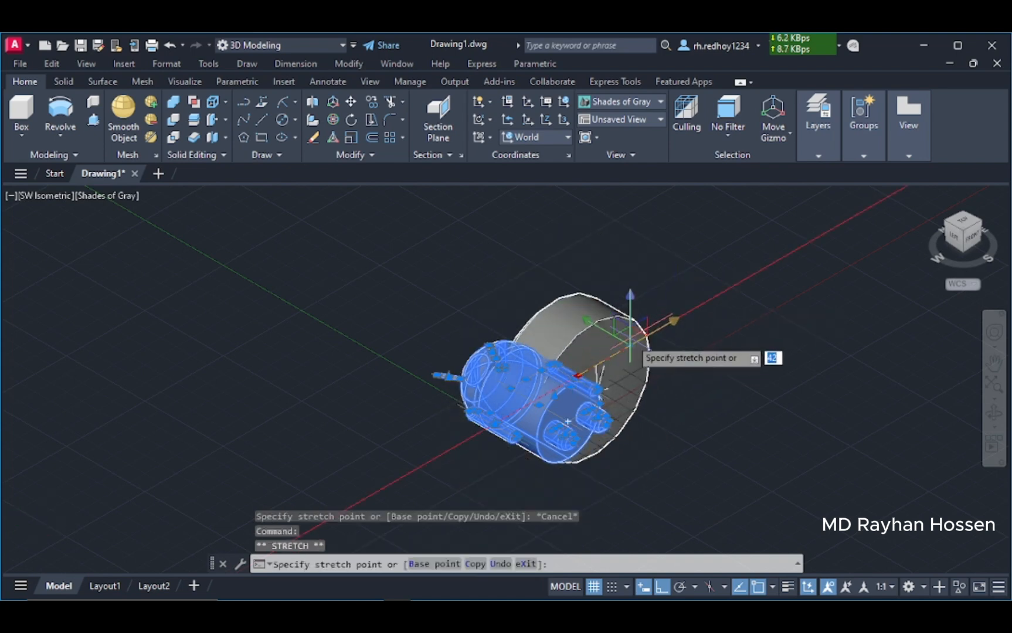
{"action": "key", "text": "Escape"}
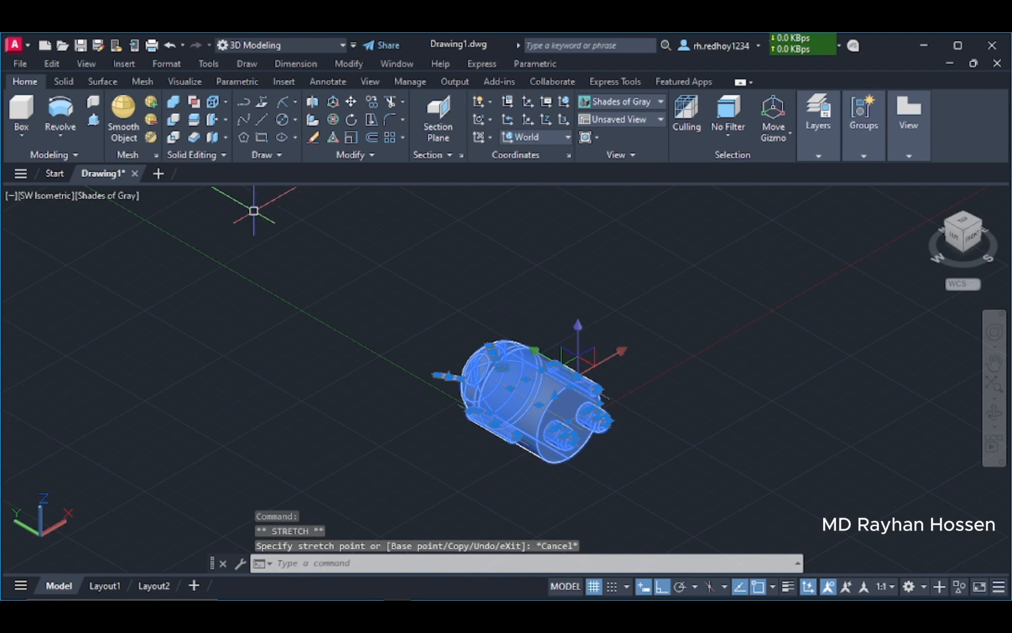
{"action": "key", "text": "Escape"}
{"action": "key", "text": "Escape"}
Select all parts of the robot and move them together along the X axis, away from the origin.
{"action": "left_click", "coordinate": [598, 317]}
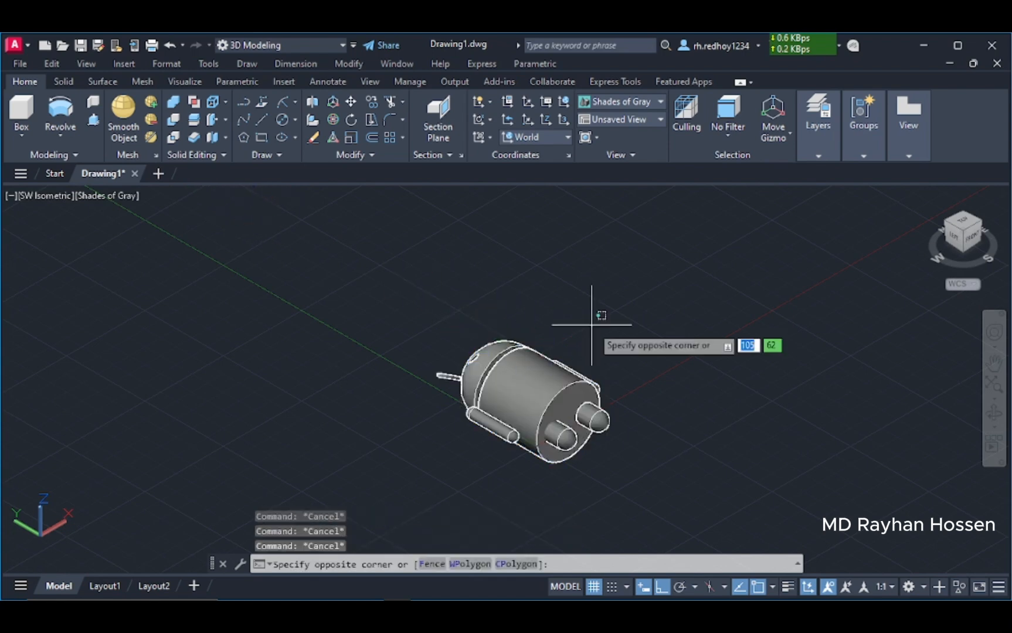
{"action": "left_click", "coordinate": [460, 455]}
{"action": "left_click", "coordinate": [574, 371]}
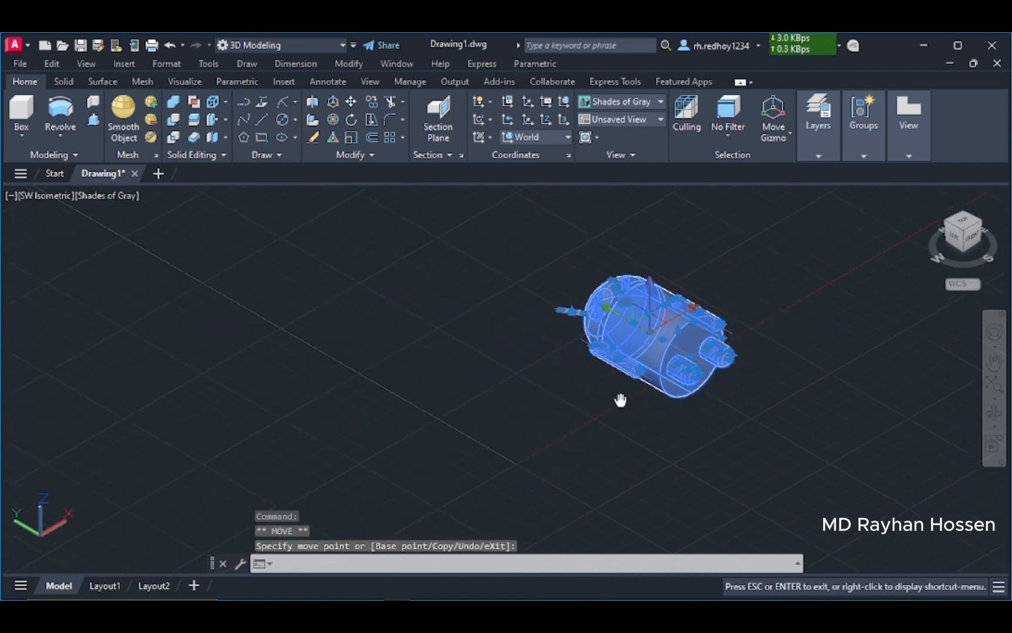
{"action": "left_click", "coordinate": [526, 454]}
Union the body, both arms, the head and both antennas into a single solid.
{"action": "left_click", "coordinate": [170, 118]}
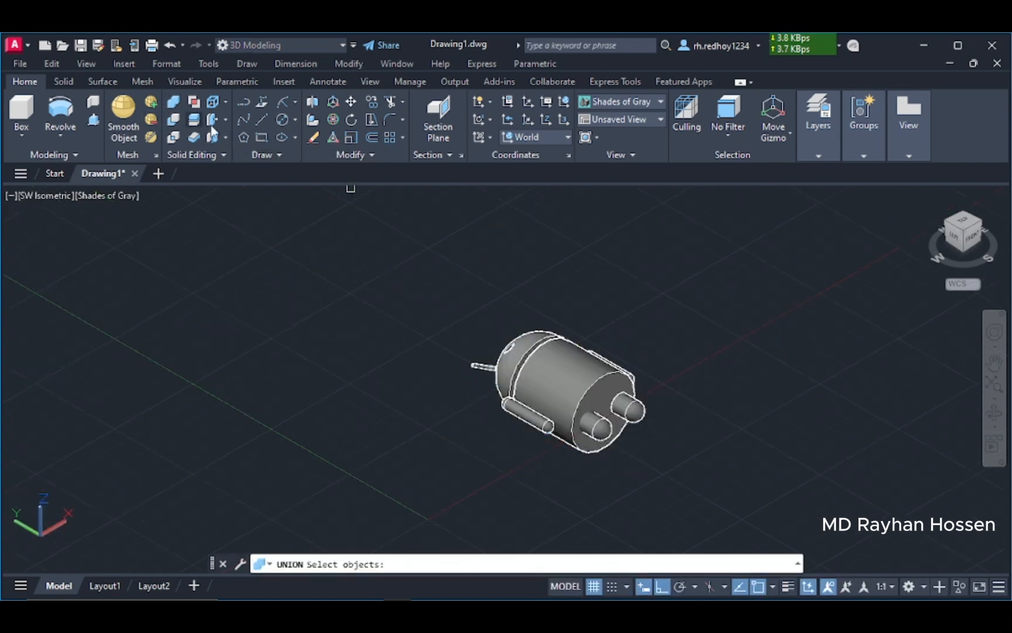
{"action": "scroll", "coordinate": [566, 378], "scroll_direction": "up", "scroll_amount": 2}
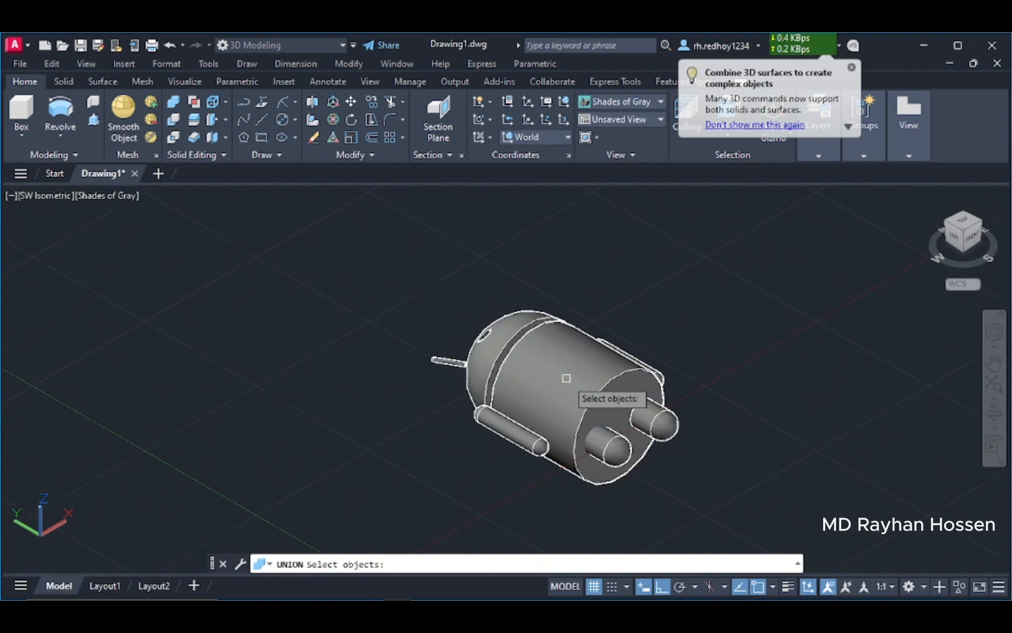
{"action": "mouse_move", "coordinate": [566, 378]}
{"action": "middle_mouse_down", "text": "shift"}
{"action": "mouse_move", "coordinate": [551, 379]}
{"action": "mouse_move", "coordinate": [565, 392]}
{"action": "middle_mouse_up", "text": "shift"}
{"action": "left_click", "coordinate": [565, 392]}
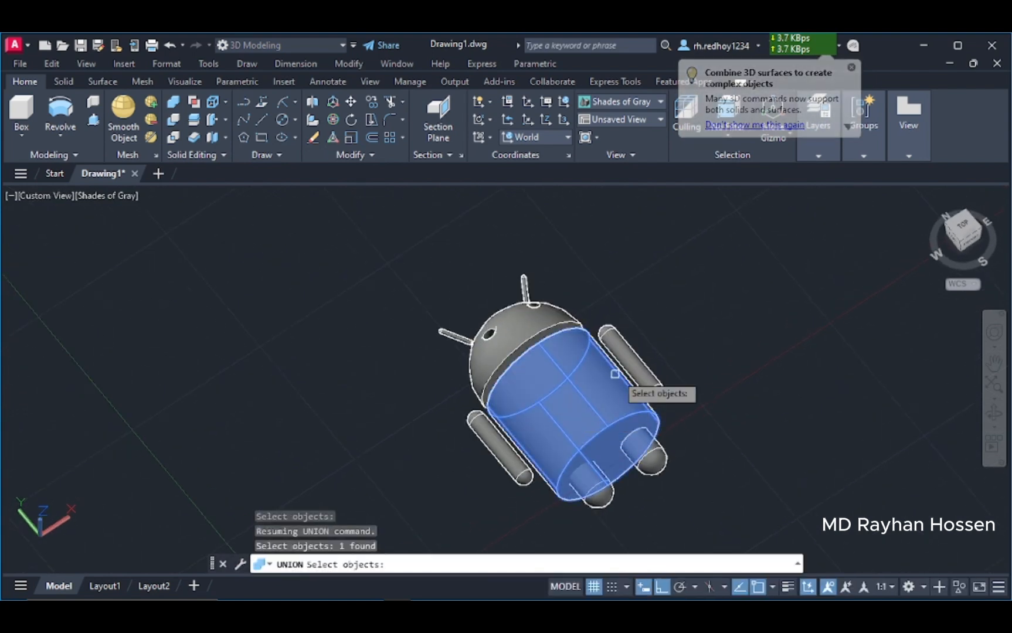
{"action": "left_click", "coordinate": [631, 360]}
{"action": "left_click", "coordinate": [505, 447]}
{"action": "left_click", "coordinate": [514, 337]}
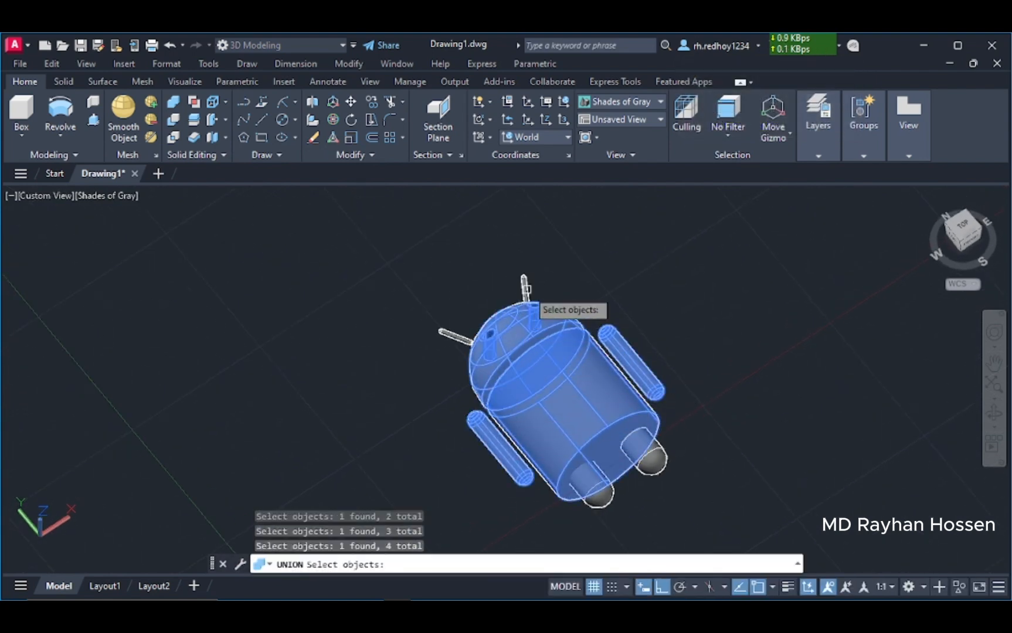
{"action": "key", "text": "Return"}
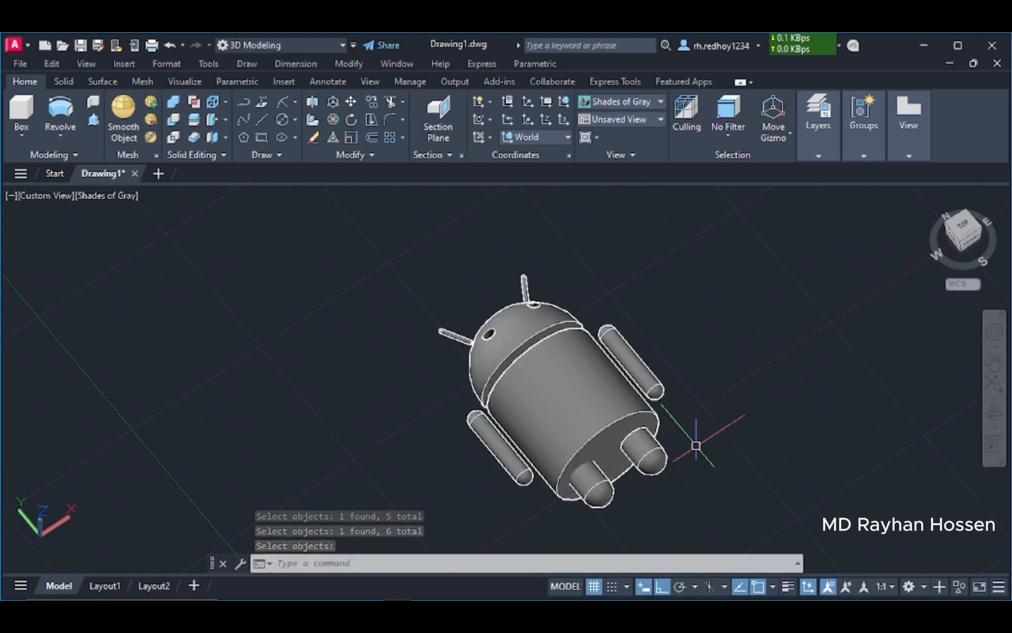
Union the two legs with the combined body solid.
{"action": "left_click", "coordinate": [170, 109]}
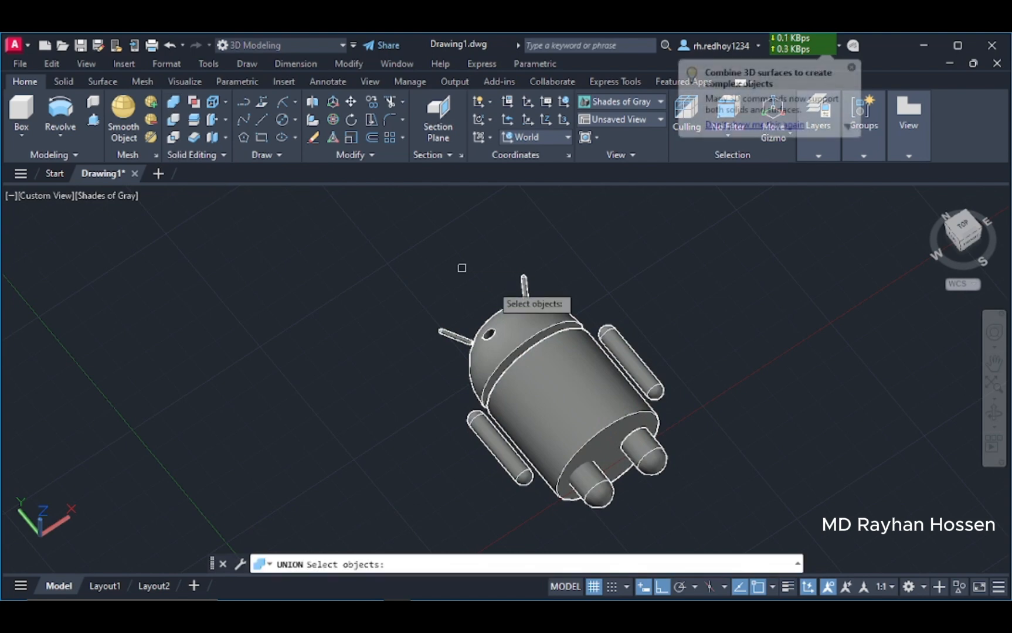
{"action": "left_click", "coordinate": [641, 454]}
{"action": "left_click", "coordinate": [586, 482]}
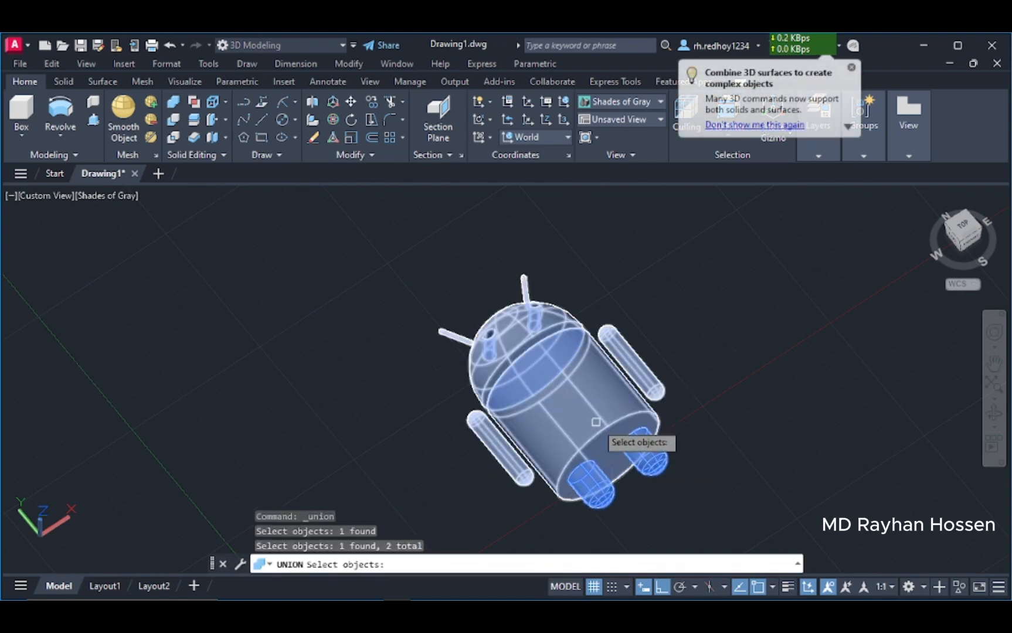
{"action": "left_click", "coordinate": [614, 438]}
{"action": "key", "text": "Return"}
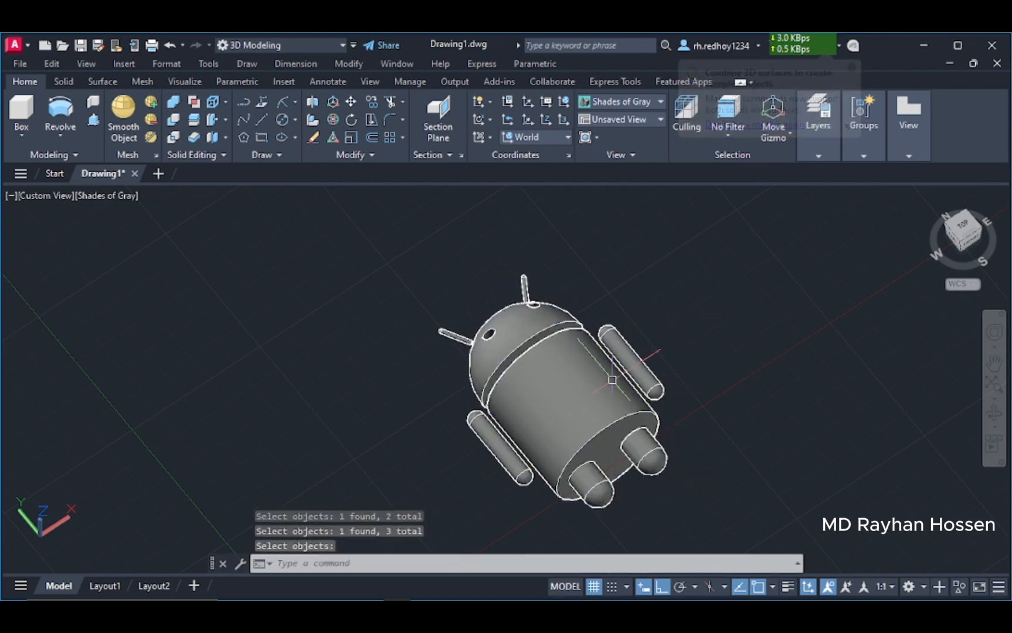
Return the view of the unioned robot to SW Isometric.
{"action": "scroll", "coordinate": [674, 370], "scroll_direction": "down", "scroll_amount": 2}
{"action": "left_click", "coordinate": [721, 309]}
{"action": "left_click", "coordinate": [523, 490]}
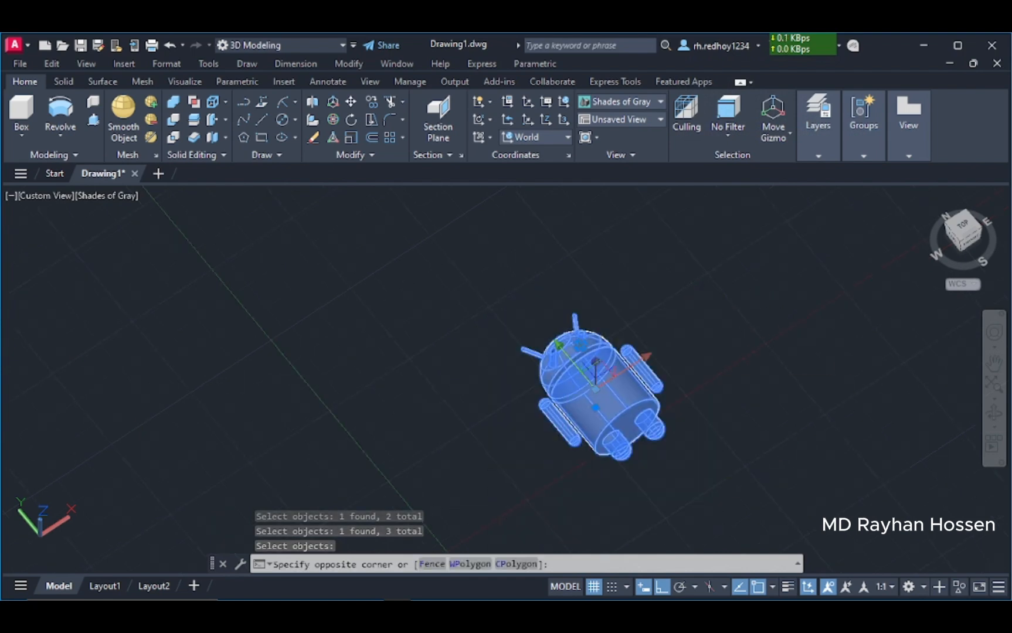
{"action": "key", "text": "Escape"}
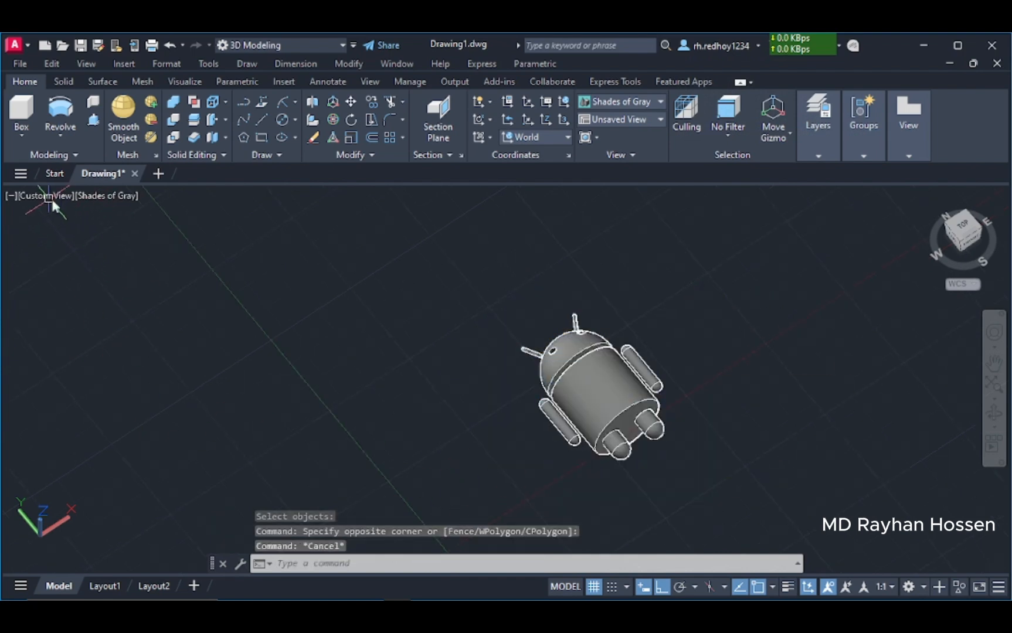
{"action": "left_click", "coordinate": [46, 196]}
{"action": "left_click", "coordinate": [88, 327]}
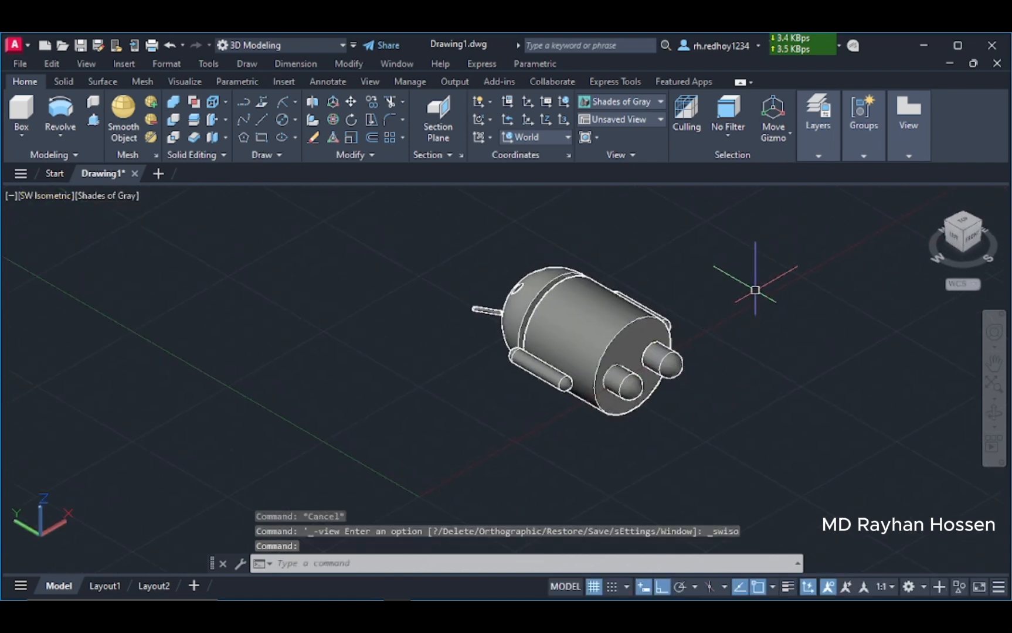
Try to stand the robot upright by rotating all window-selected objects about the X axis with 3D Rotate.
{"action": "left_click", "coordinate": [764, 254]}
{"action": "left_click", "coordinate": [522, 352]}
{"action": "left_click", "coordinate": [332, 121]}
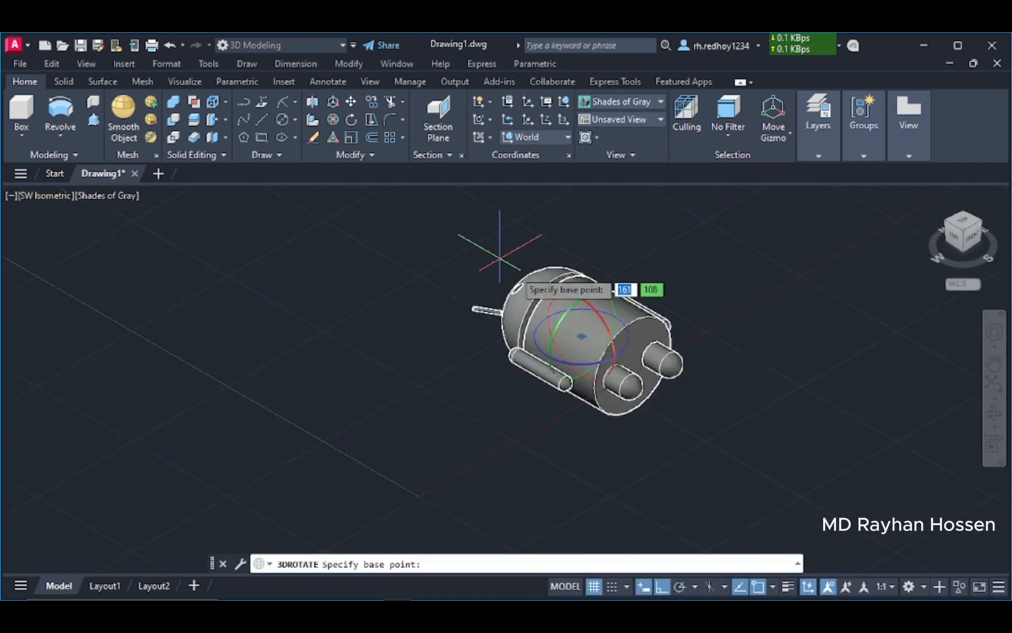
{"action": "left_click", "coordinate": [613, 345]}
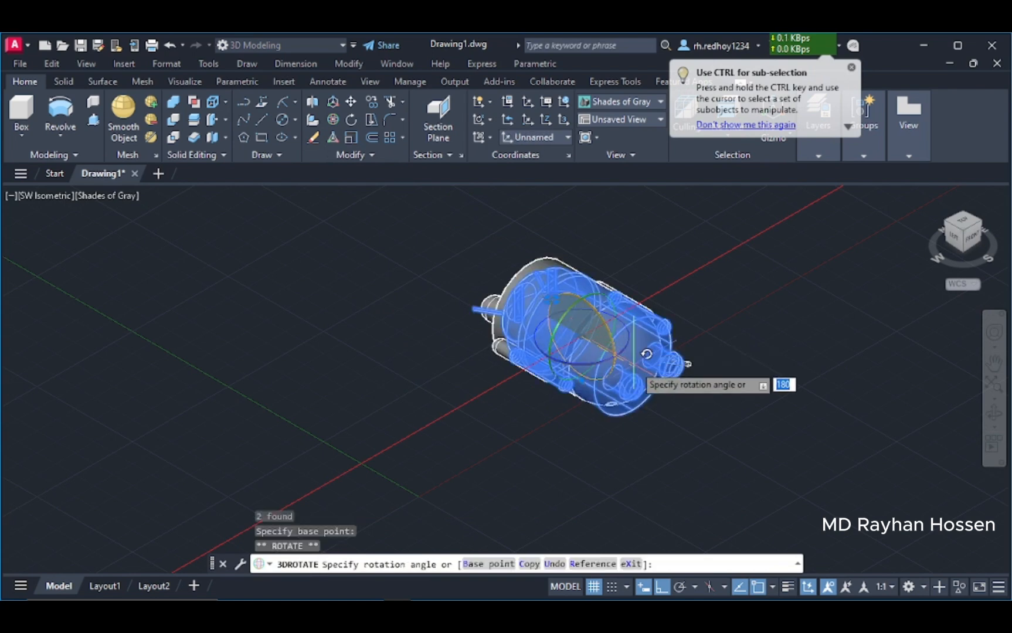
{"action": "left_click", "coordinate": [586, 281]}
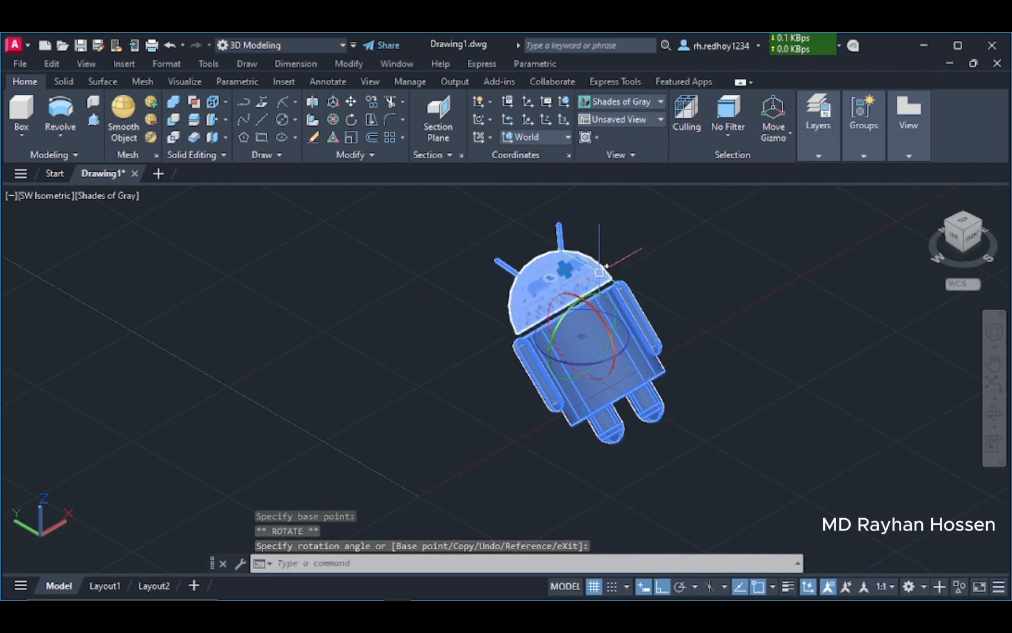
{"action": "key", "text": "ctrl+z"}
Undo the previous rotation and rotate the robot solid 90° about the X axis with 3D Rotate.
{"action": "left_click", "coordinate": [590, 309]}
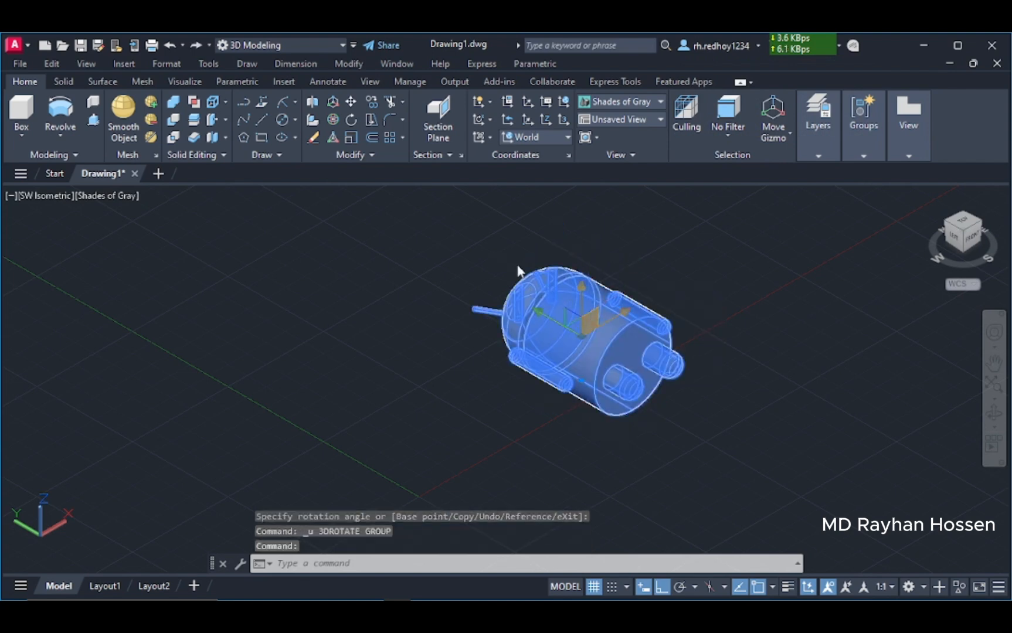
{"action": "left_click", "coordinate": [350, 121]}
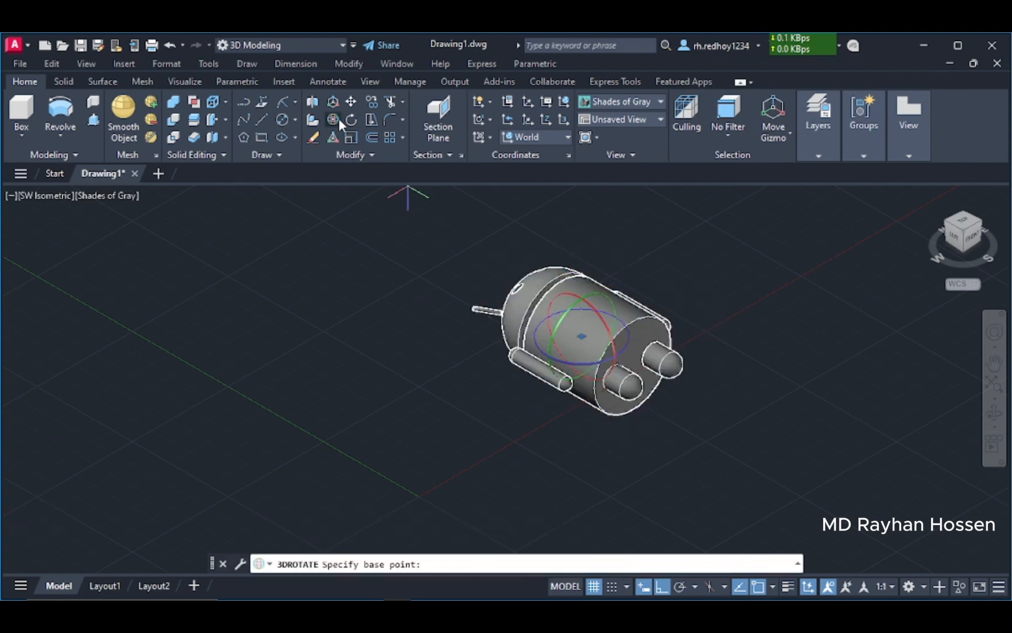
{"action": "left_click", "coordinate": [615, 347]}
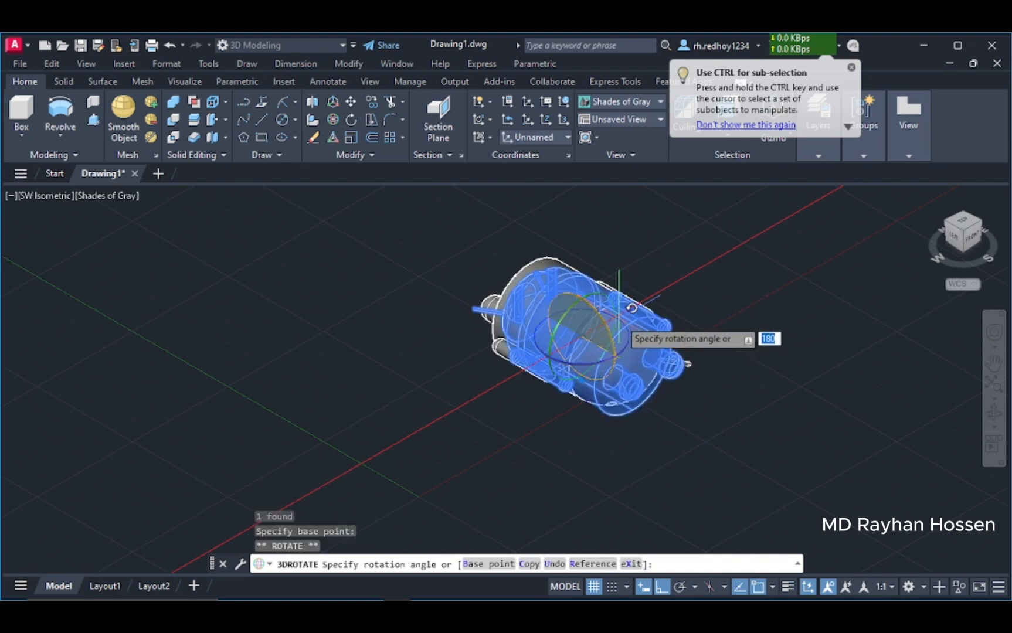
{"action": "type", "text": "90"}
{"action": "key", "text": "Return"}
{"action": "key", "text": "Escape"}
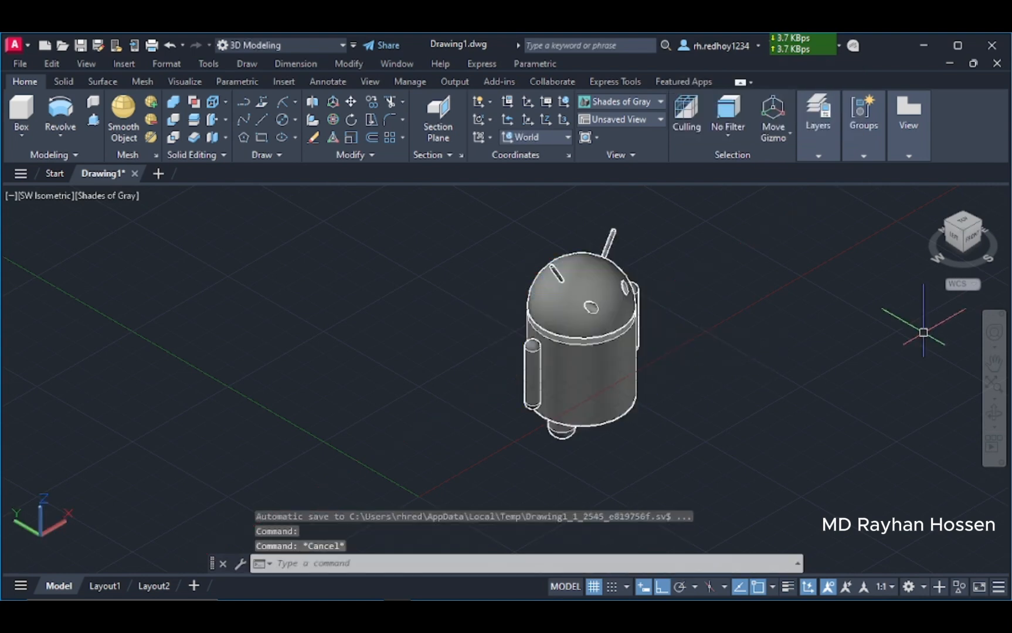
Window-select the whole robot and move it upward along the Z axis.
{"action": "middle_click_drag", "start_coordinate": [879, 411], "coordinate": [807, 371], "text": "shift"}
{"action": "left_click", "coordinate": [806, 271]}
{"action": "left_click", "coordinate": [614, 391]}
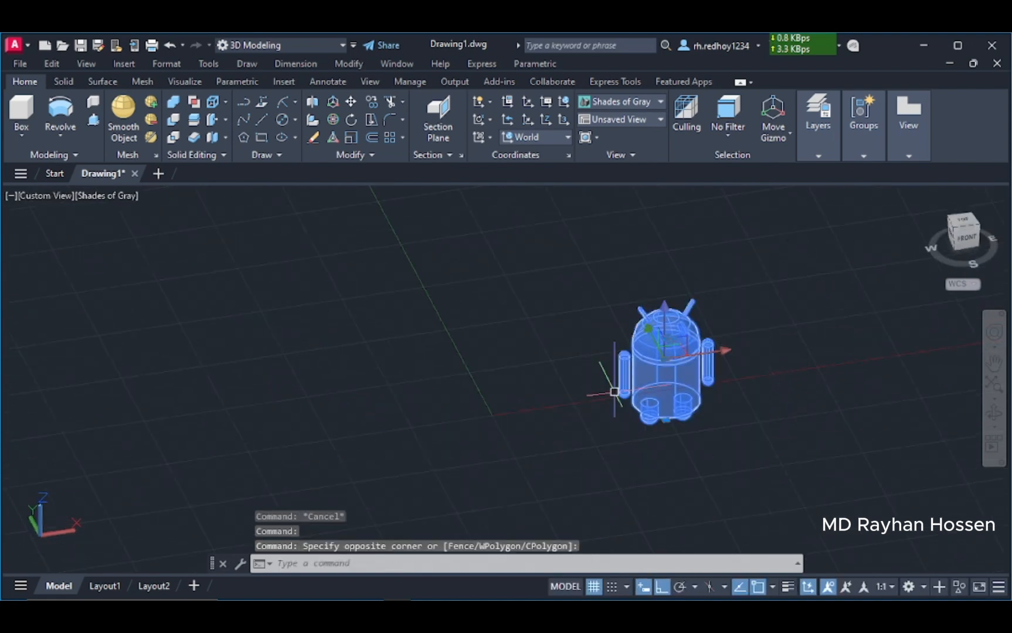
{"action": "left_click_drag", "start_coordinate": [664, 306], "coordinate": [715, 242]}
{"action": "key", "text": "Escape"}
Change the visual style of the robot's custom view to Realistic.
{"action": "middle_click_drag", "start_coordinate": [723, 384], "coordinate": [667, 429], "text": "shift"}
{"action": "scroll", "coordinate": [703, 378], "scroll_direction": "up", "scroll_amount": 5}
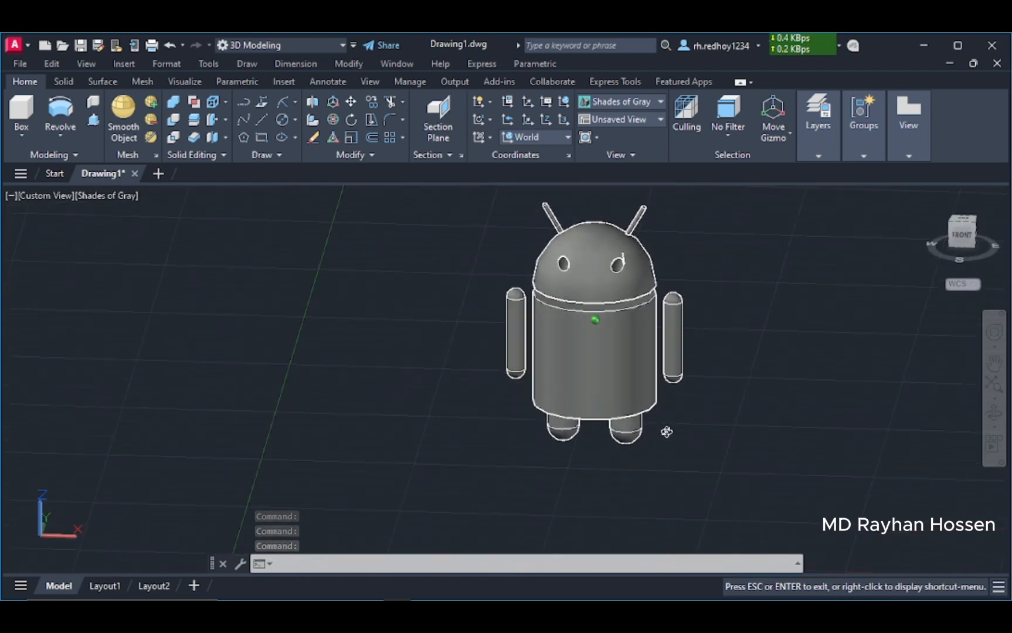
{"action": "scroll", "coordinate": [644, 287], "scroll_direction": "up", "scroll_amount": 5}
{"action": "scroll", "coordinate": [644, 288], "scroll_direction": "down", "scroll_amount": 2}
{"action": "scroll", "coordinate": [791, 399], "scroll_direction": "down", "scroll_amount": 3}
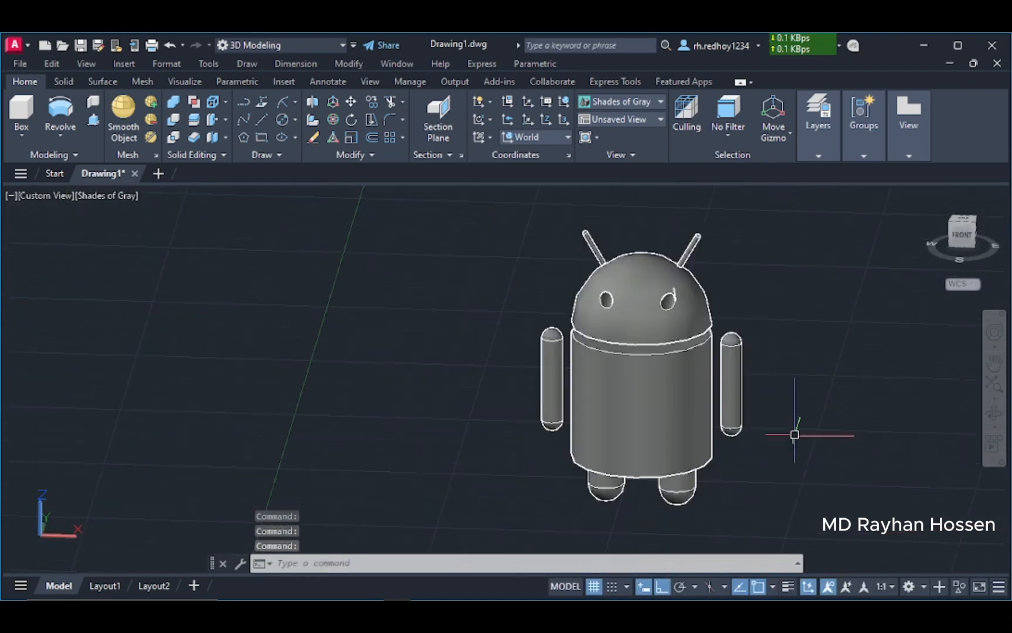
{"action": "middle_click_drag", "start_coordinate": [792, 445], "coordinate": [816, 469], "text": "shift"}
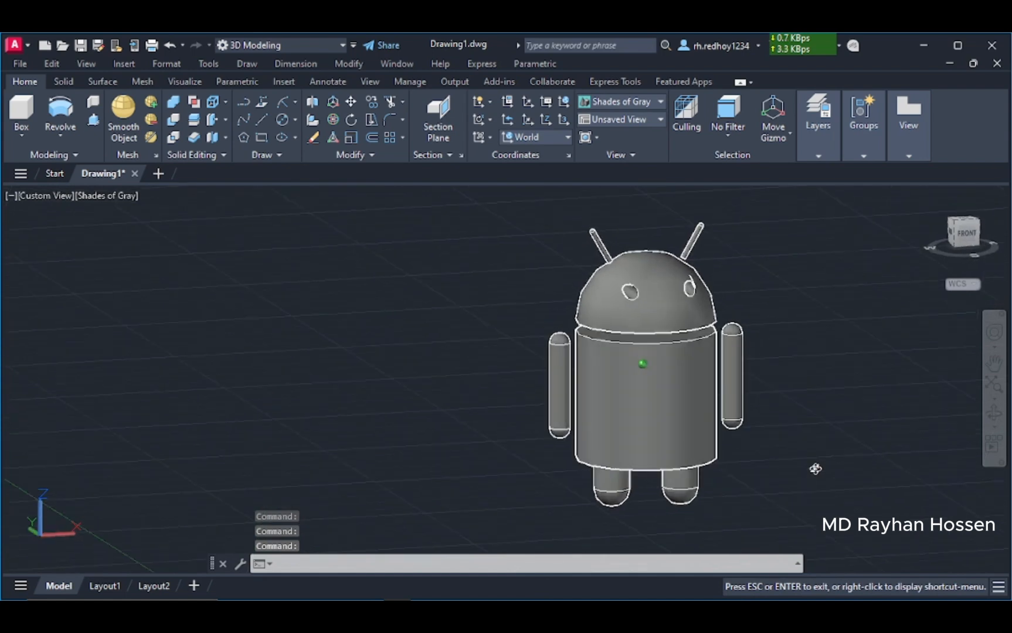
{"action": "left_click", "coordinate": [47, 197]}
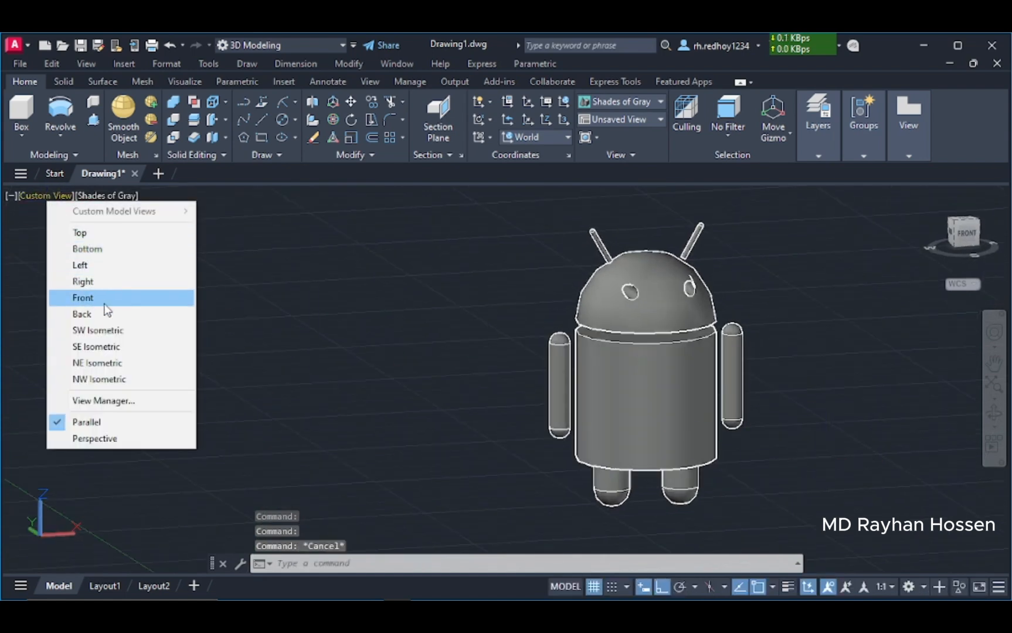
{"action": "left_click", "coordinate": [112, 194]}
{"action": "left_click", "coordinate": [124, 195]}
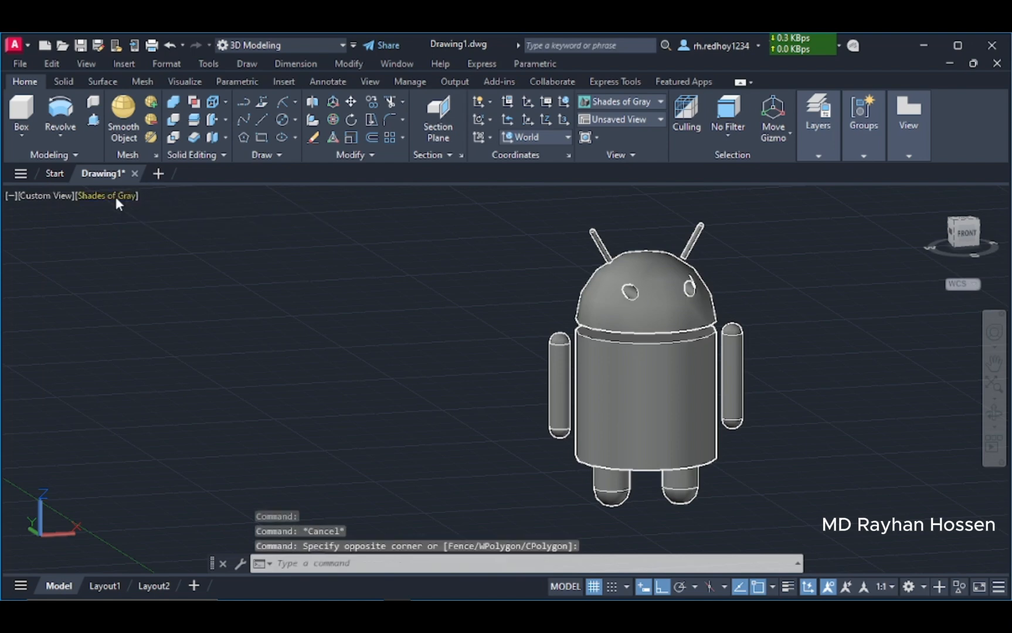
{"action": "left_click", "coordinate": [116, 196]}
{"action": "left_click", "coordinate": [144, 282]}
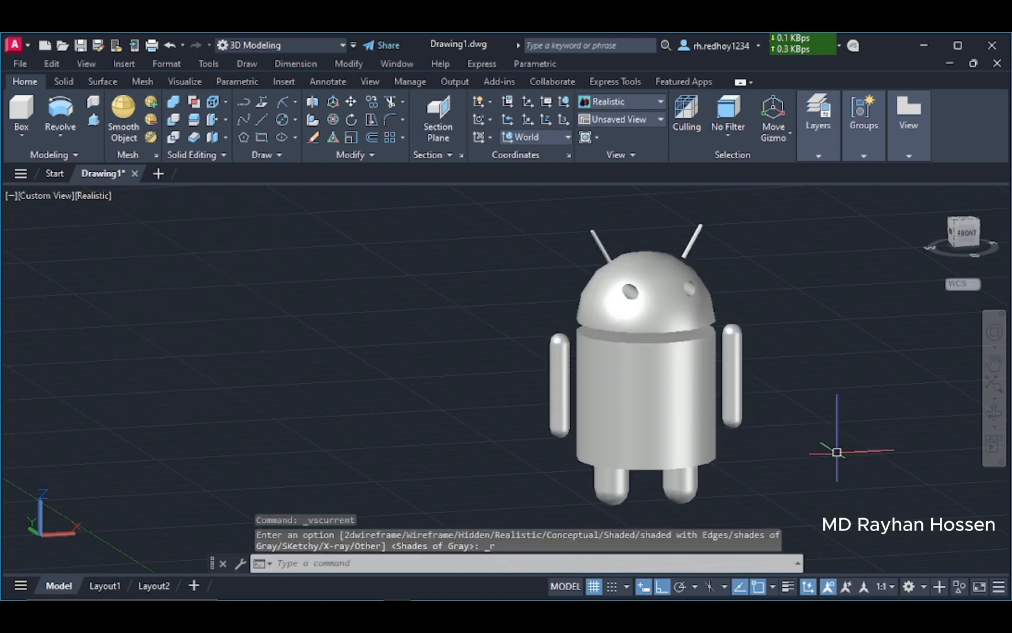
Open the Materials Browser with the RMAT command and search the materials for "MA".
{"action": "scroll", "coordinate": [840, 438], "scroll_direction": "up", "scroll_amount": 3}
{"action": "scroll", "coordinate": [816, 432], "scroll_direction": "down", "scroll_amount": 4}
{"action": "middle_click_drag", "start_coordinate": [817, 432], "coordinate": [711, 422]}
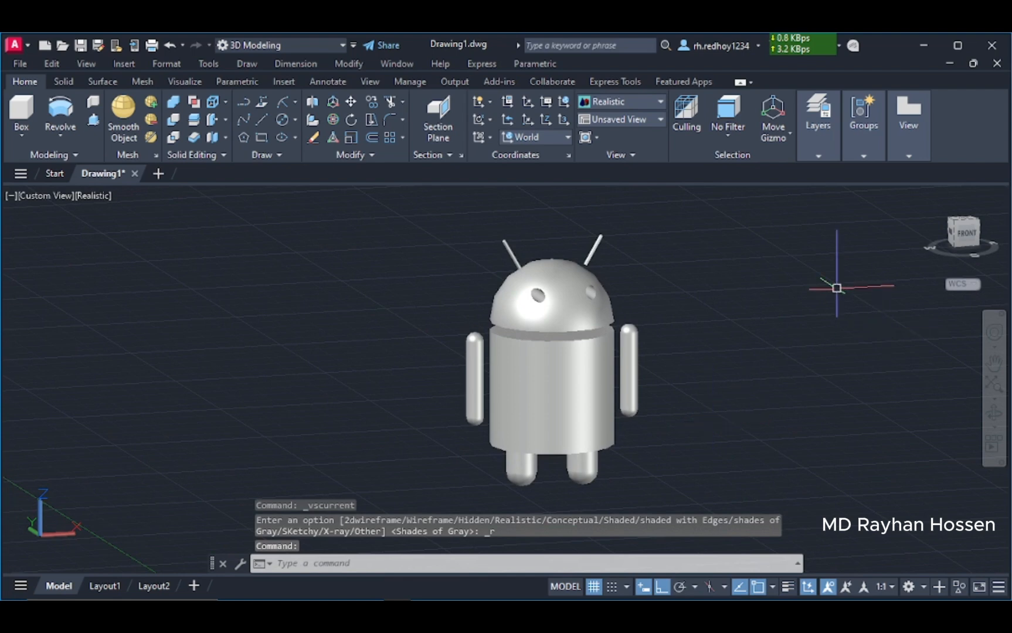
{"action": "type", "text": "RMAT"}
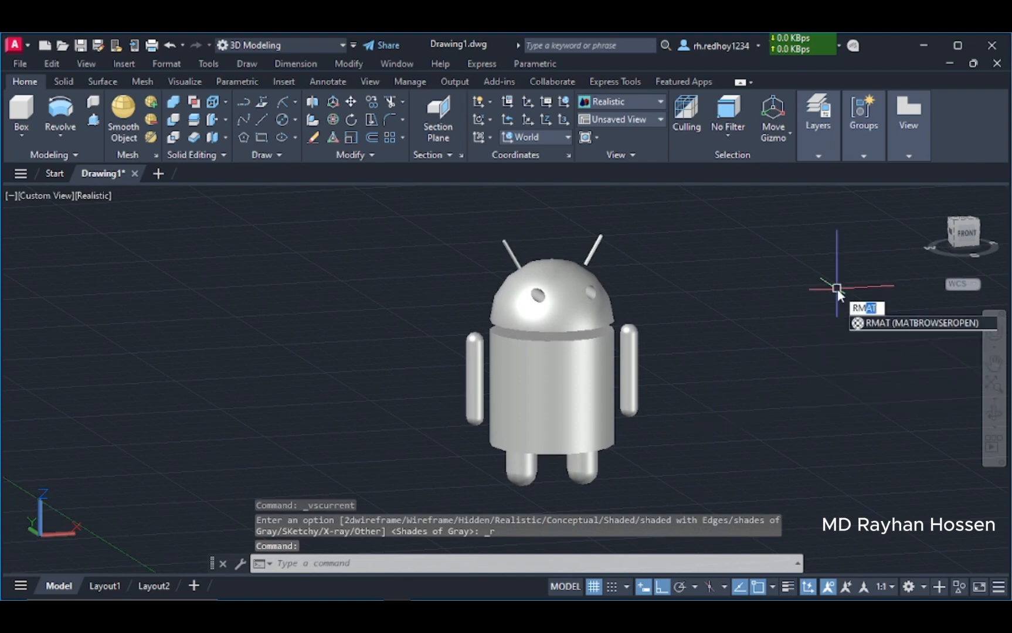
{"action": "key", "text": "Return"}
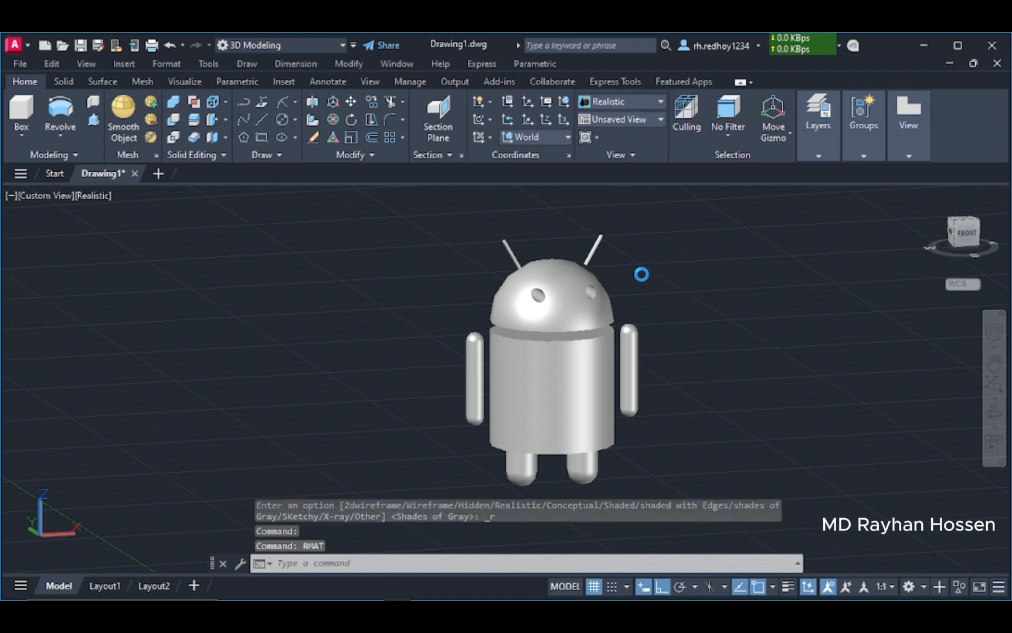
{"action": "left_click", "coordinate": [778, 176]}
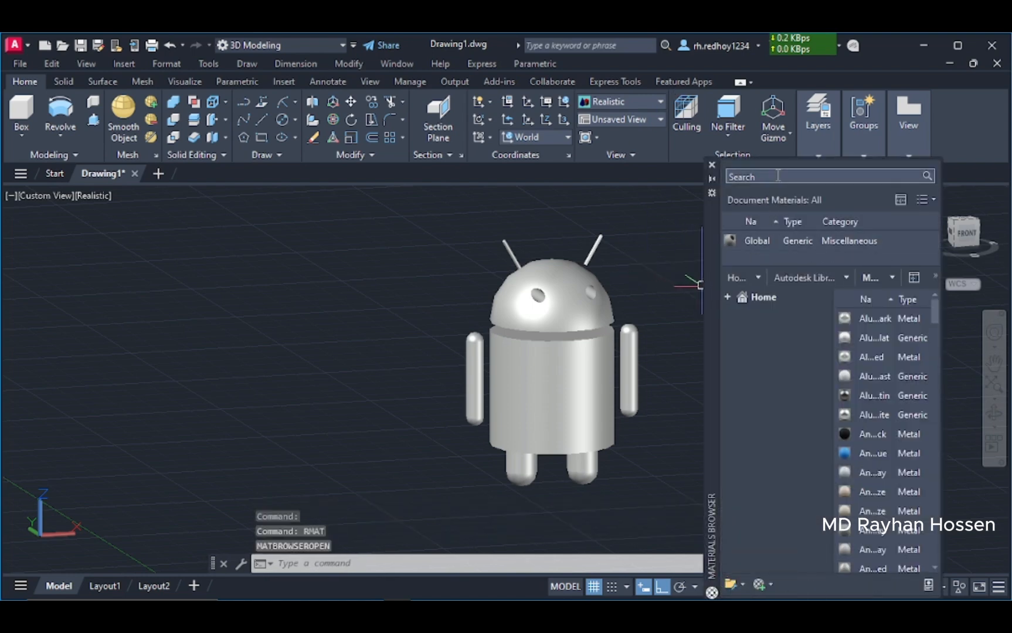
{"action": "key", "text": "Return"}
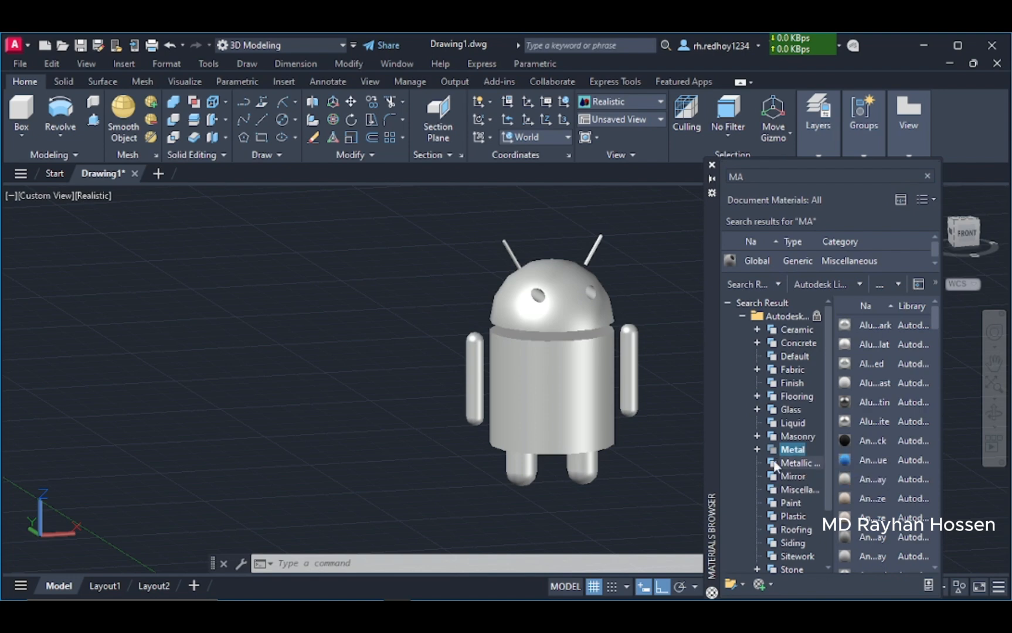
Look through the Metal materials and apply a green material from the Metallic category to the robot solid.
{"action": "double_click", "coordinate": [787, 451]}
{"action": "scroll", "coordinate": [870, 396], "scroll_direction": "down", "scroll_amount": 5}
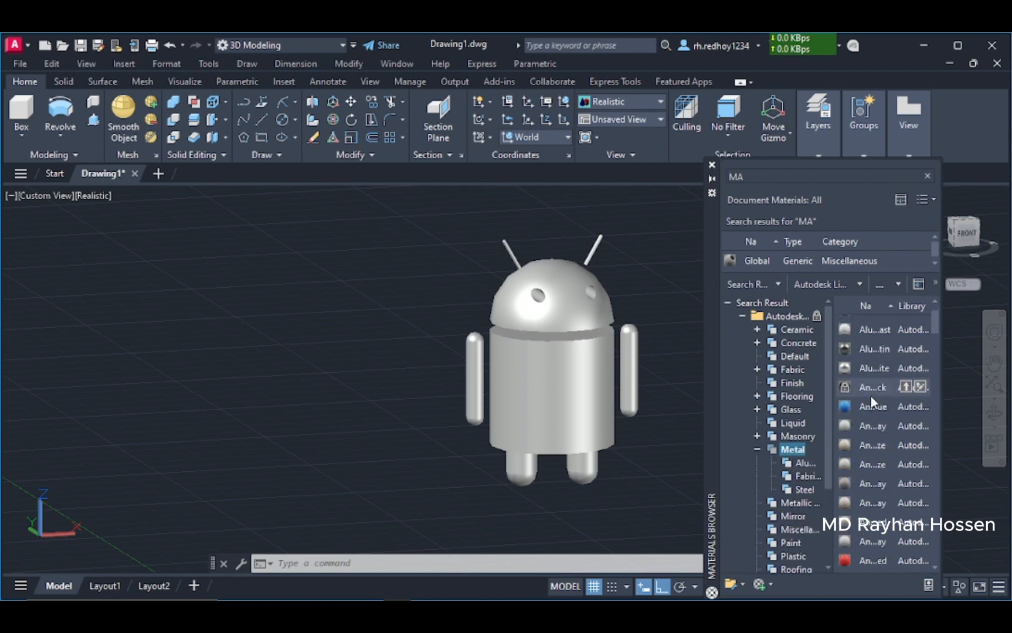
{"action": "scroll", "coordinate": [865, 399], "scroll_direction": "down", "scroll_amount": 8}
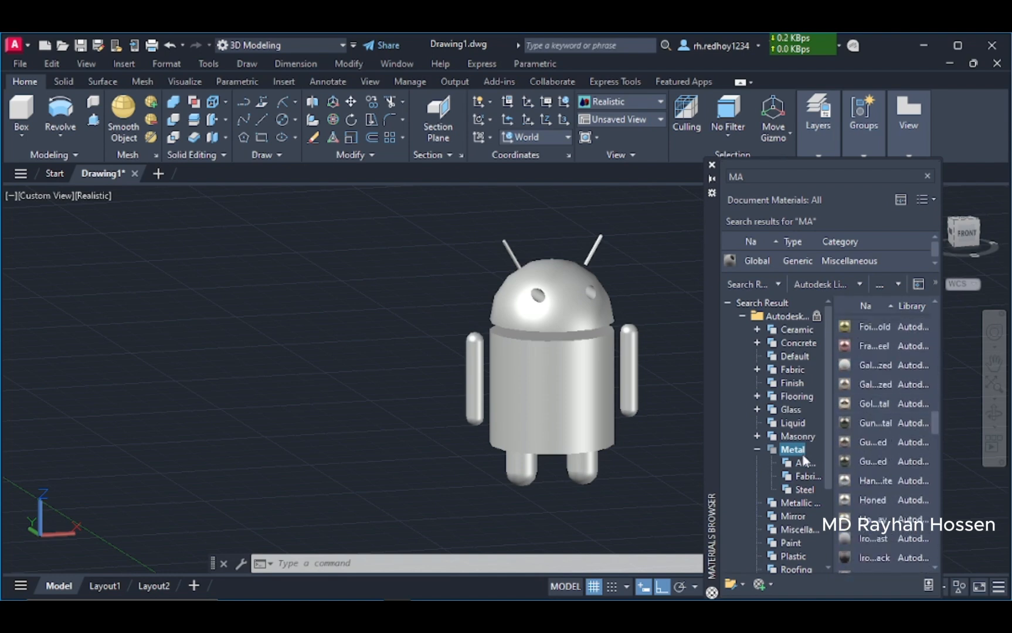
{"action": "left_click", "coordinate": [801, 502]}
{"action": "left_click_drag", "start_coordinate": [846, 471], "coordinate": [566, 352]}
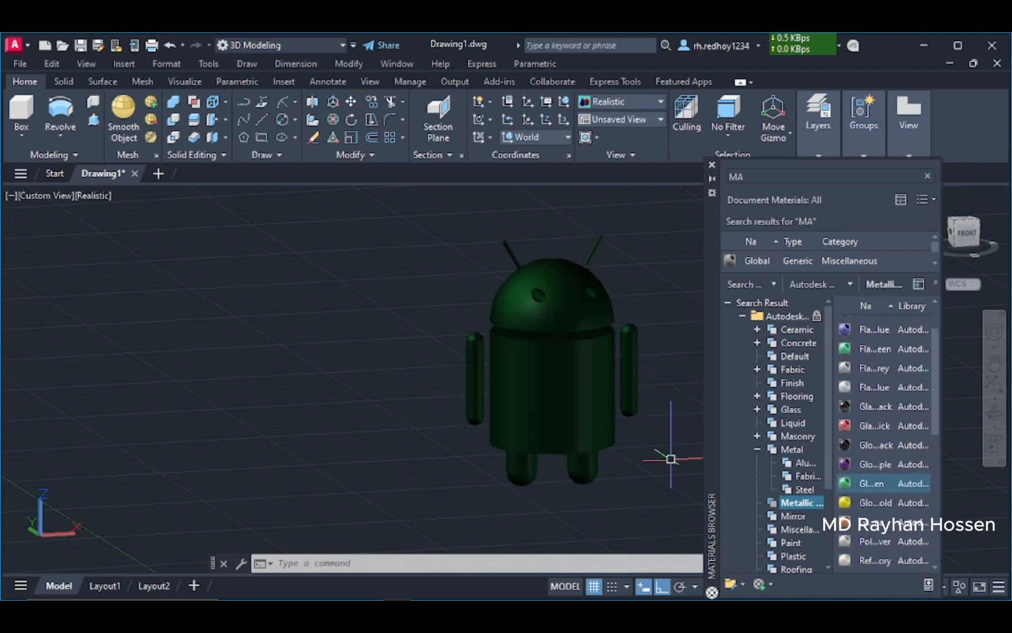
Adjust the lighting exposure to brighten the green robot and close the Materials Browser.
{"action": "middle_click_drag", "start_coordinate": [669, 459], "coordinate": [610, 434]}
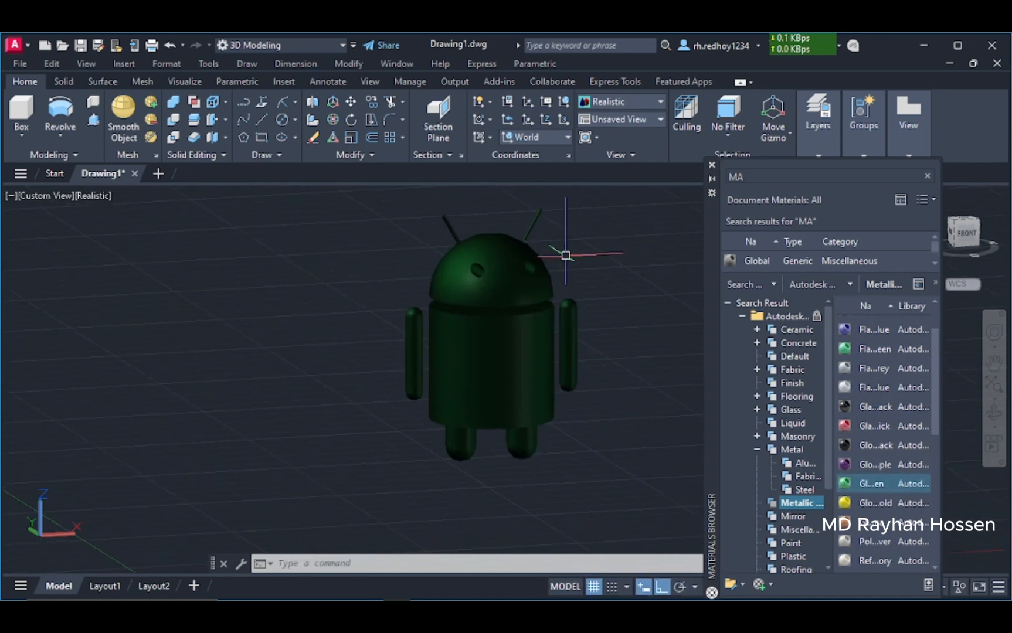
{"action": "left_click", "coordinate": [185, 82]}
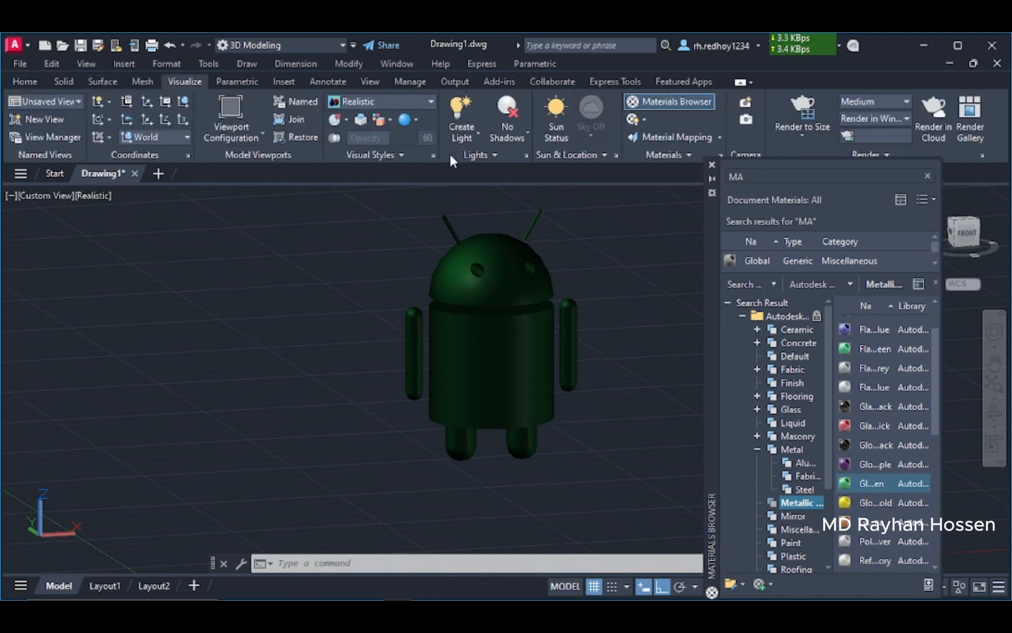
{"action": "left_click", "coordinate": [484, 155]}
{"action": "left_click_drag", "start_coordinate": [498, 191], "coordinate": [476, 191]}
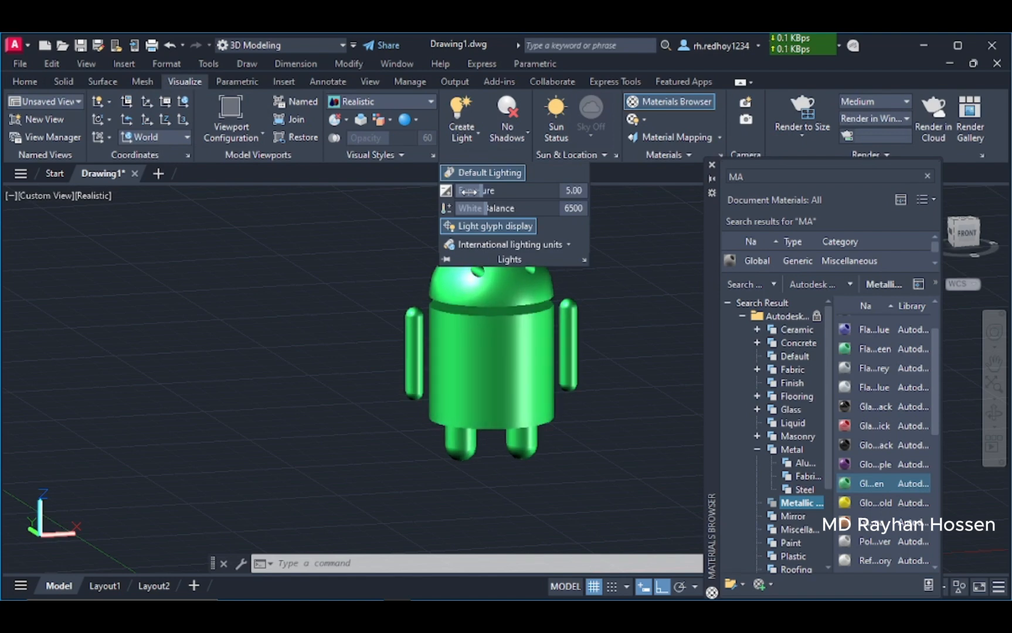
{"action": "left_click", "coordinate": [350, 223]}
{"action": "key", "text": "Escape"}
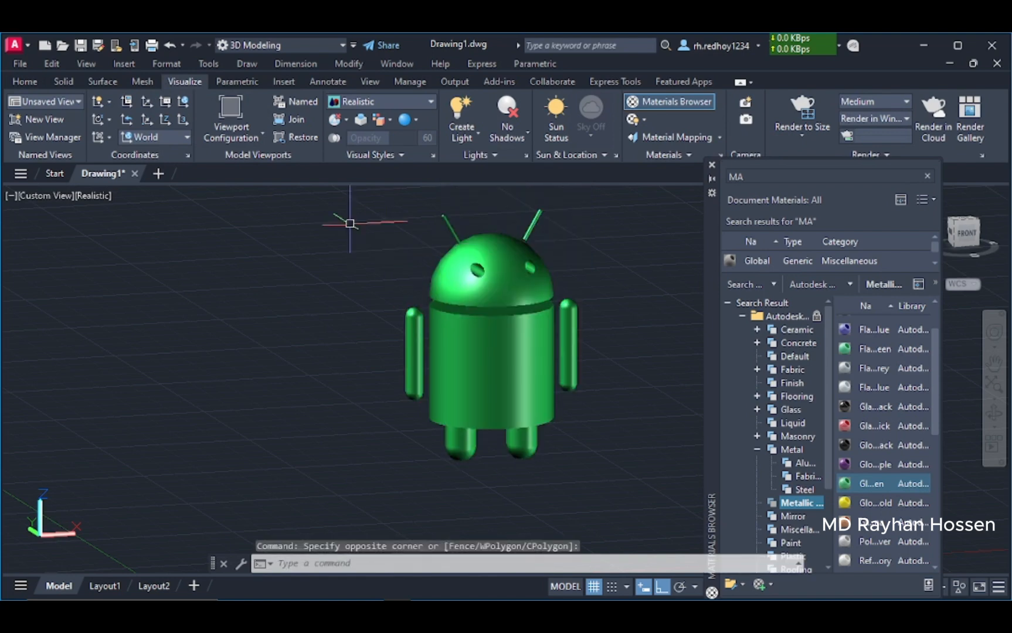
{"action": "left_click", "coordinate": [711, 168]}
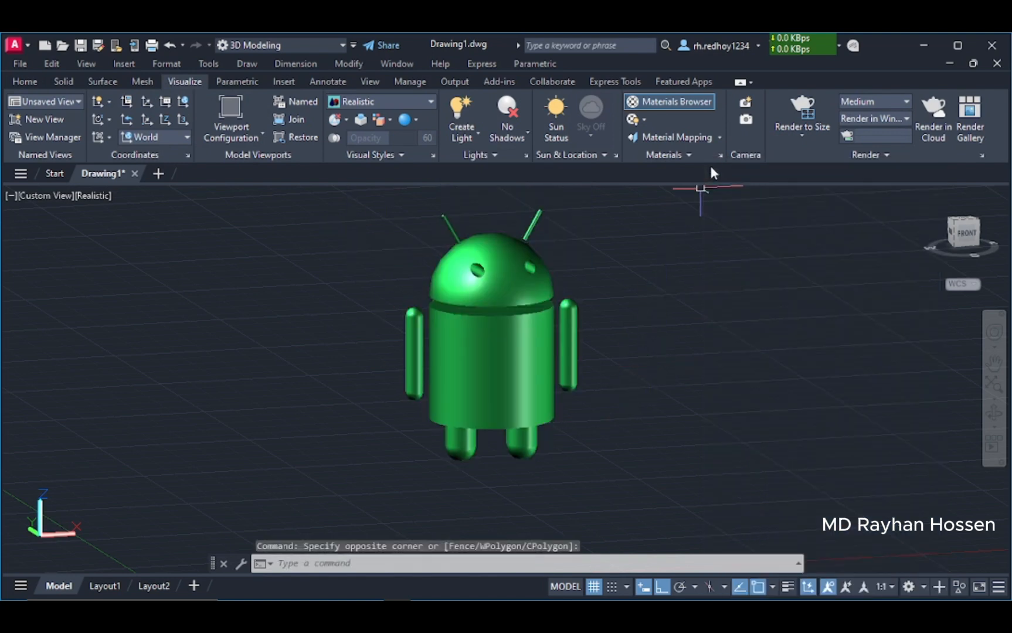
Erase the small stray closed curve beside the robot's body and orbit back to its front.
{"action": "left_click", "coordinate": [994, 413]}
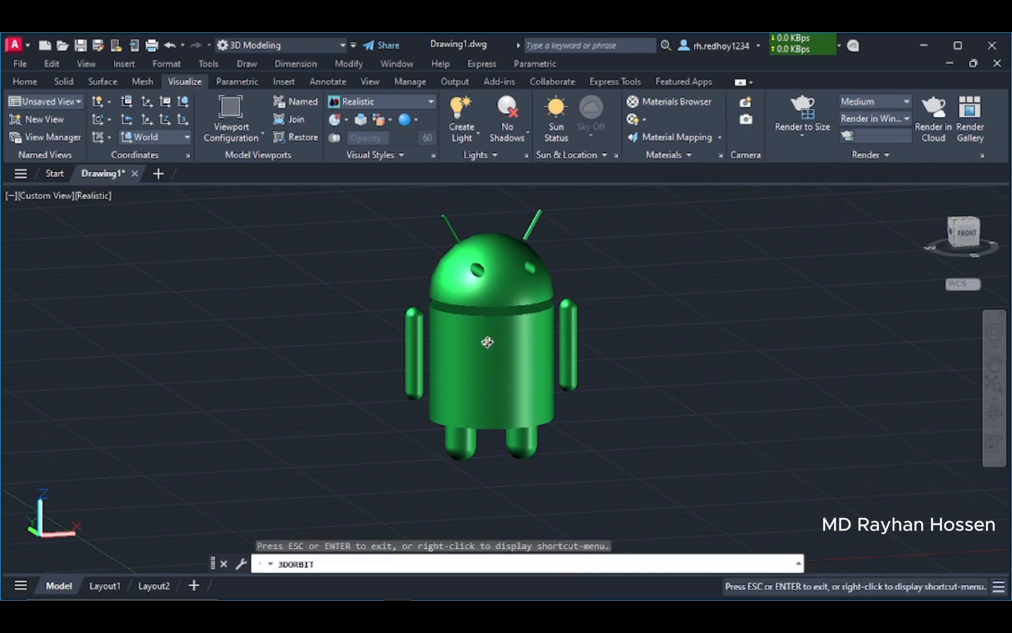
{"action": "left_click_drag", "start_coordinate": [521, 389], "coordinate": [336, 402]}
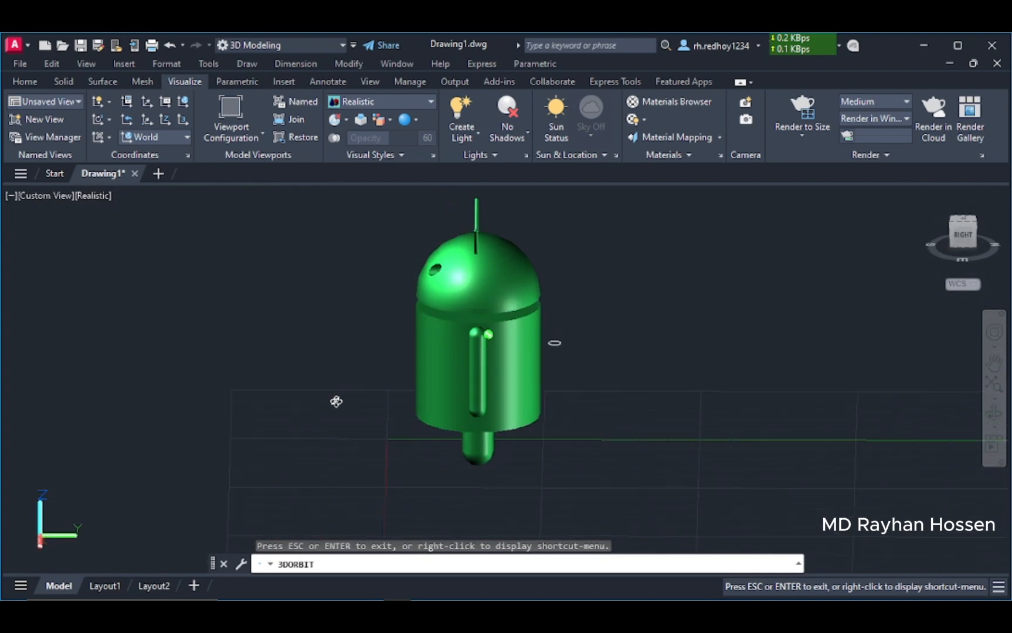
{"action": "key", "text": "Escape"}
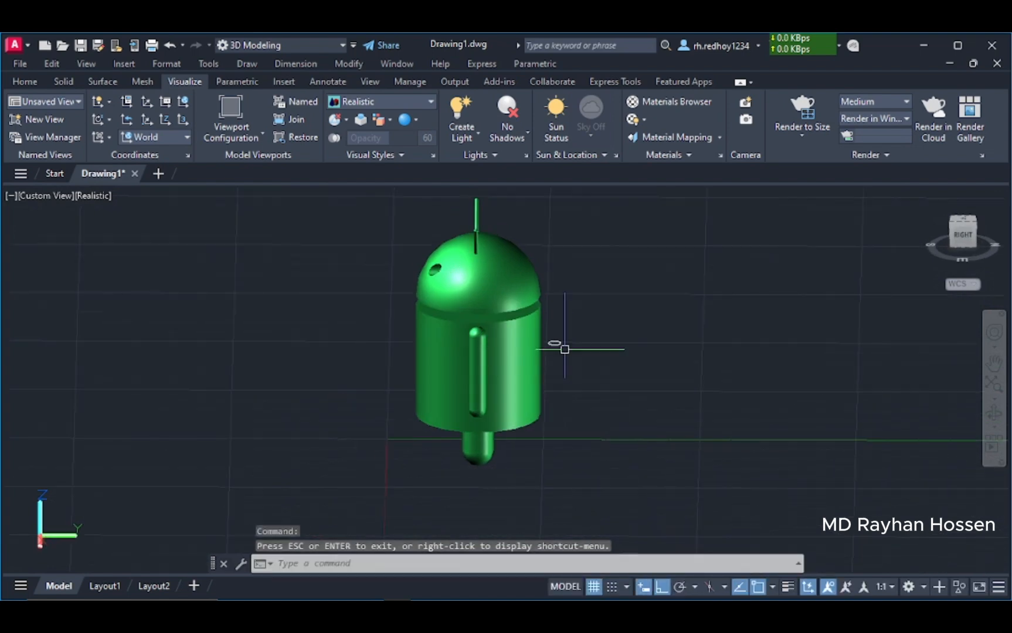
{"action": "left_click", "coordinate": [26, 83]}
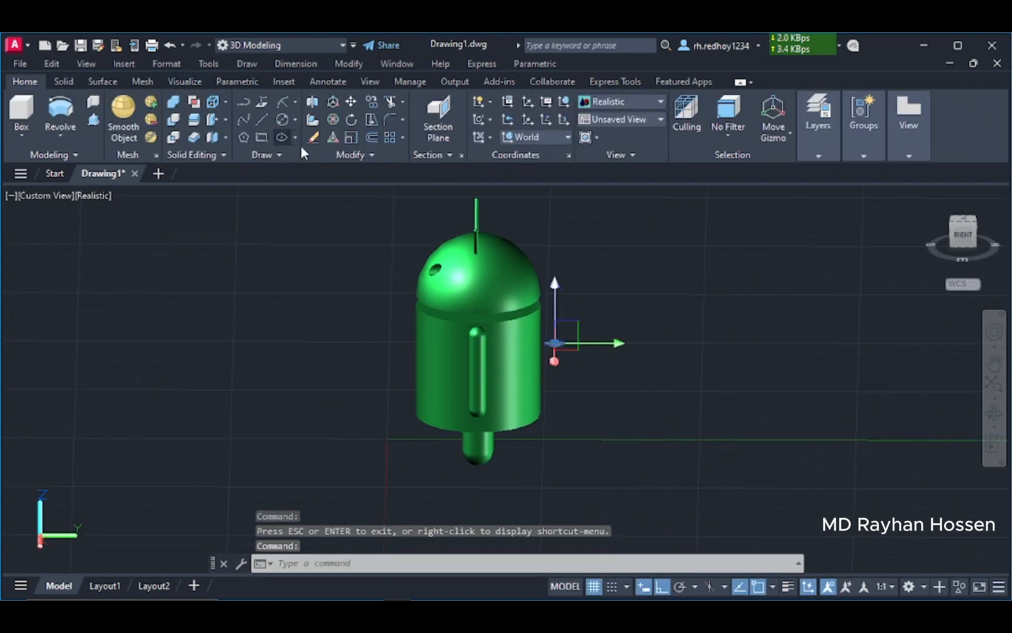
{"action": "left_click", "coordinate": [312, 138]}
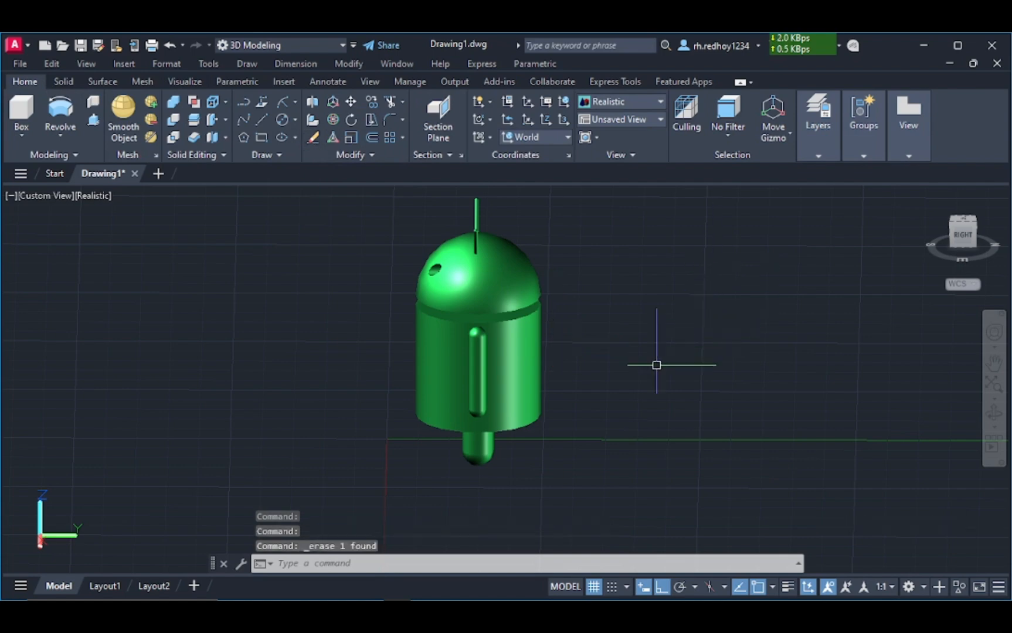
{"action": "left_click_drag", "start_coordinate": [657, 363], "coordinate": [664, 356]}
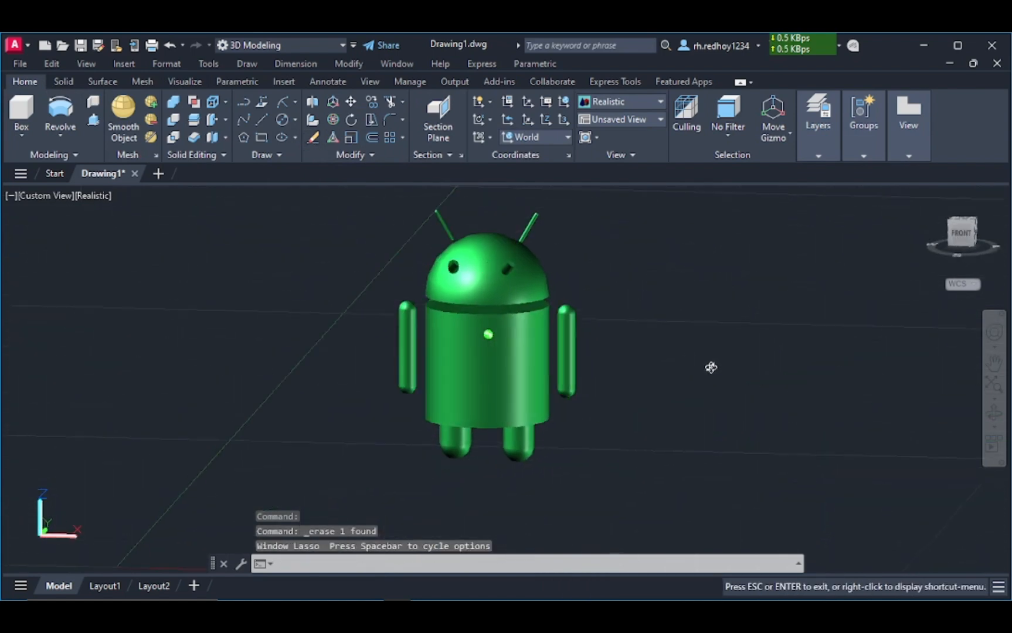